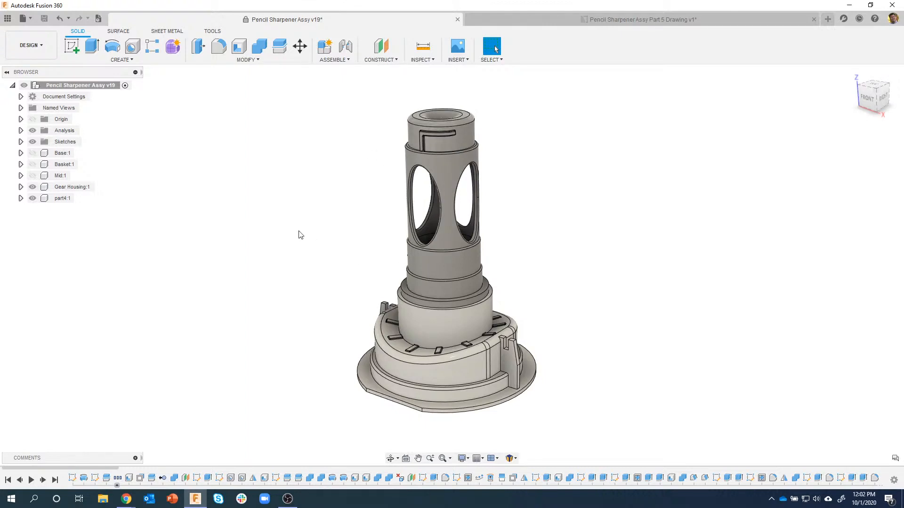
- Show the hidden Basket component and examine how it fits over the gear housing and part4
click(30, 164)
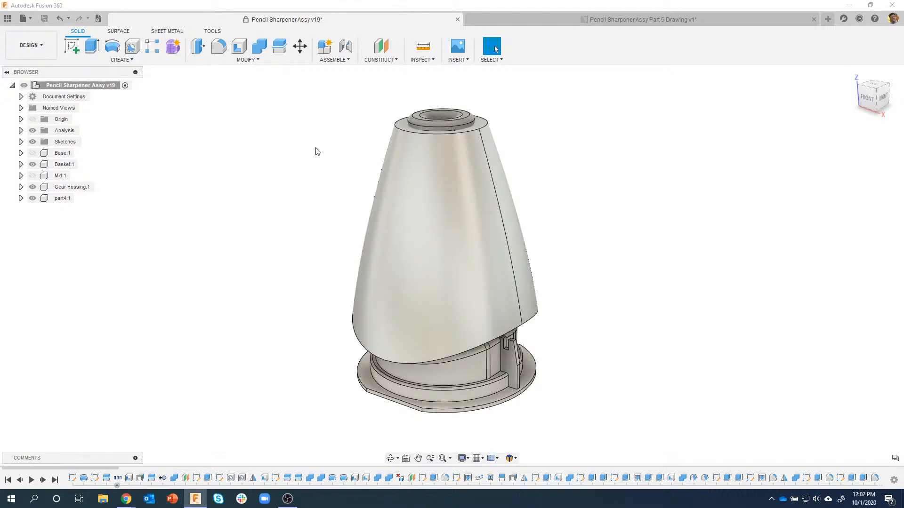
scroll(408, 113, up, 5)
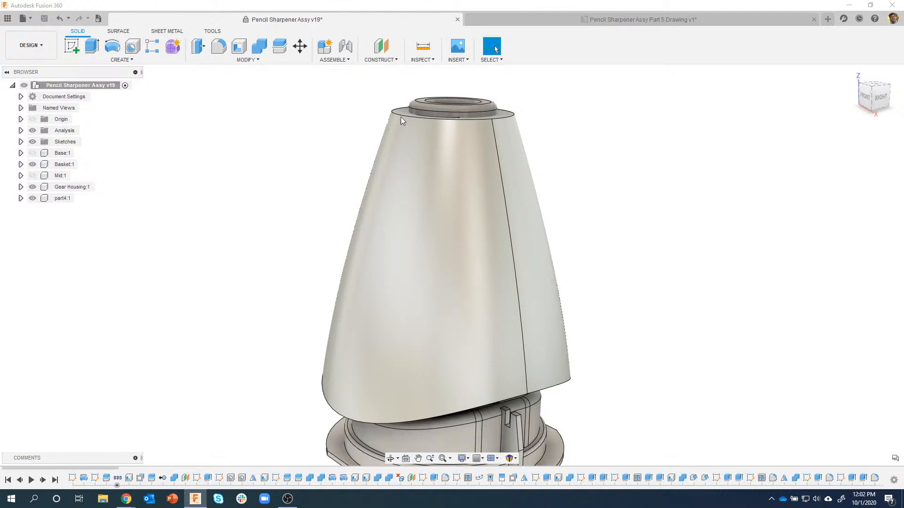
scroll(523, 137, down, 2)
shift+middle_drag(526, 132, 502, 114)
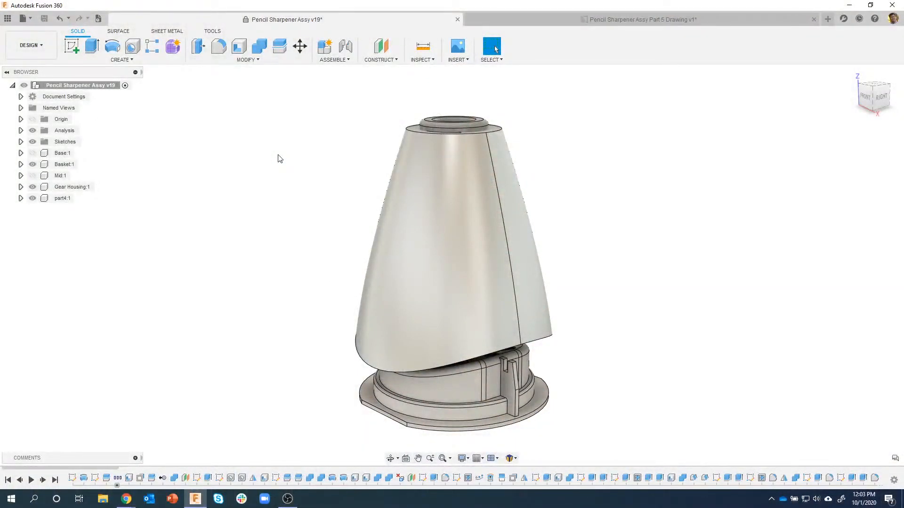
shift+middle_drag(290, 158, 317, 248)
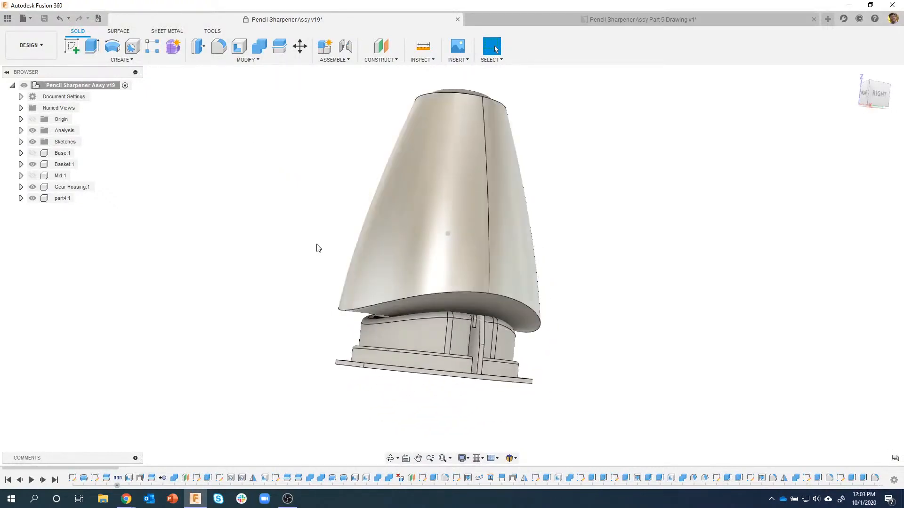
shift+middle_drag(289, 363, 169, 308)
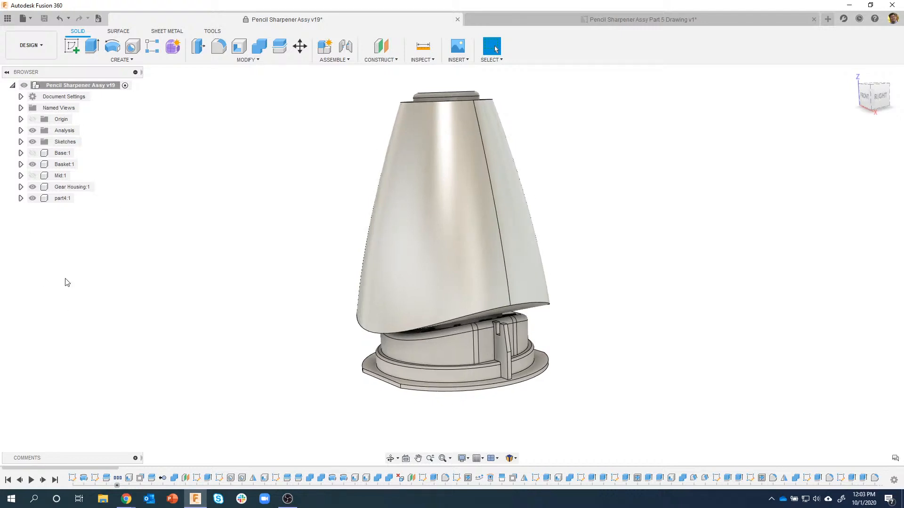
shift+middle_drag(151, 313, 152, 312)
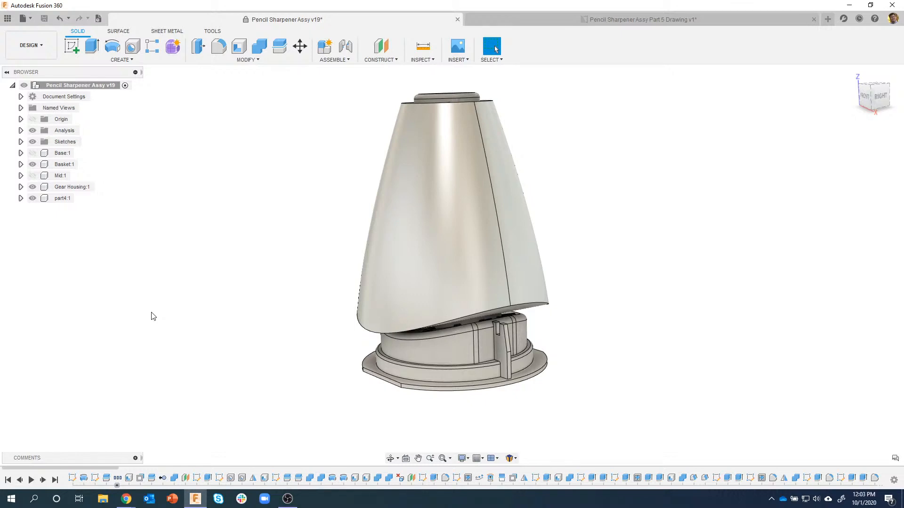
shift+middle_drag(151, 312, 140, 305)
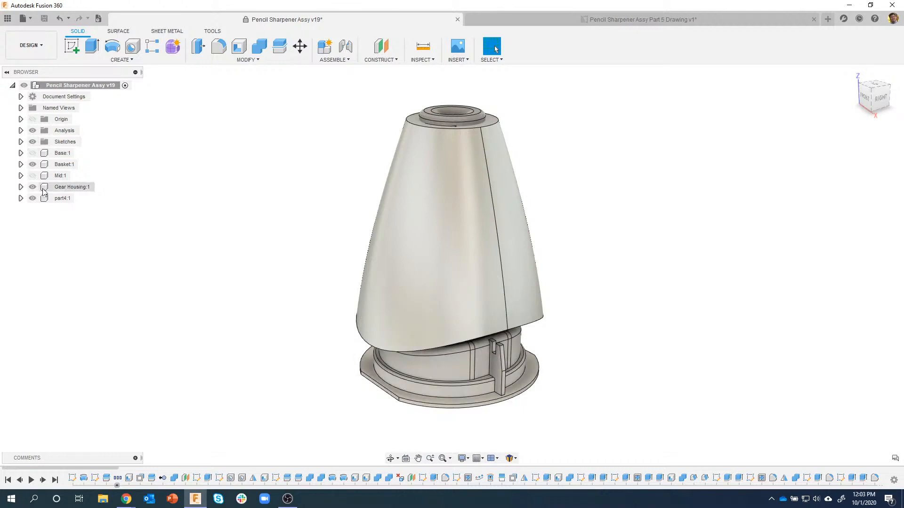
- Show all components of the pencil sharpener assembly, including the hidden Base and Mid
right_click(71, 87)
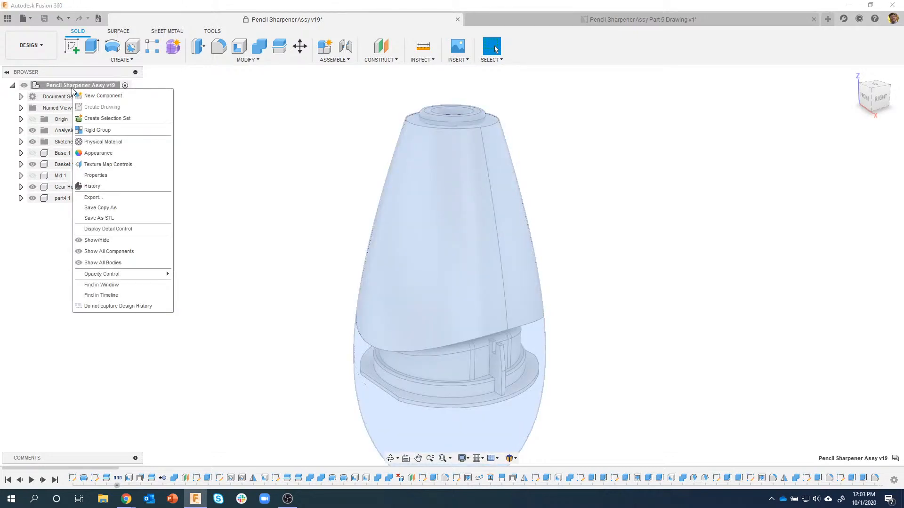
click(141, 252)
shift+middle_drag(152, 255, 603, 261)
mouse_move(657, 343)
shift+middle_down()
mouse_move(601, 293)
mouse_move(541, 188)
mouse_move(450, 383)
shift+middle_up()
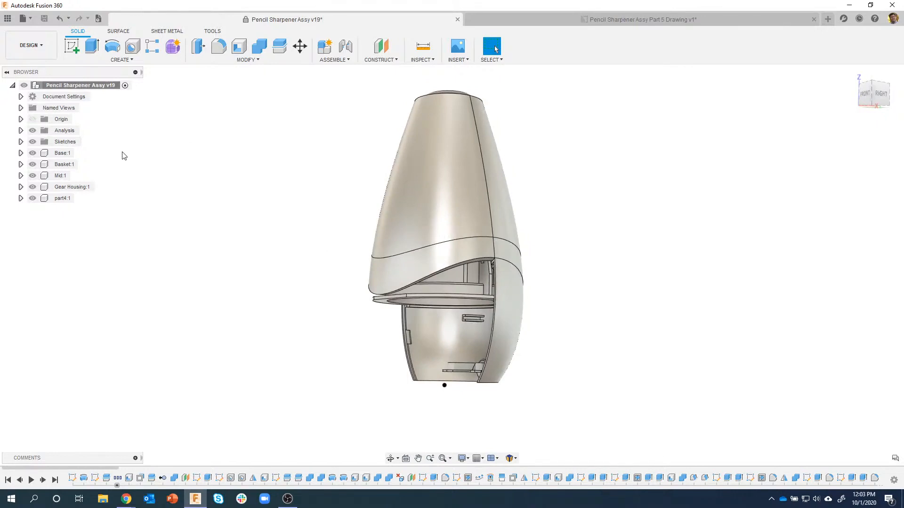
- Check the bodies listed under the Base component, then show all bodies of the whole assembly
click(21, 153)
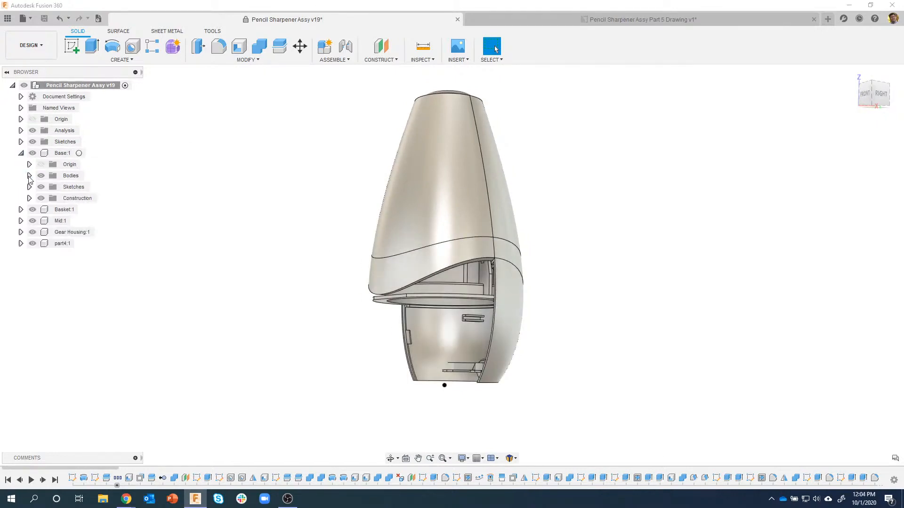
click(29, 176)
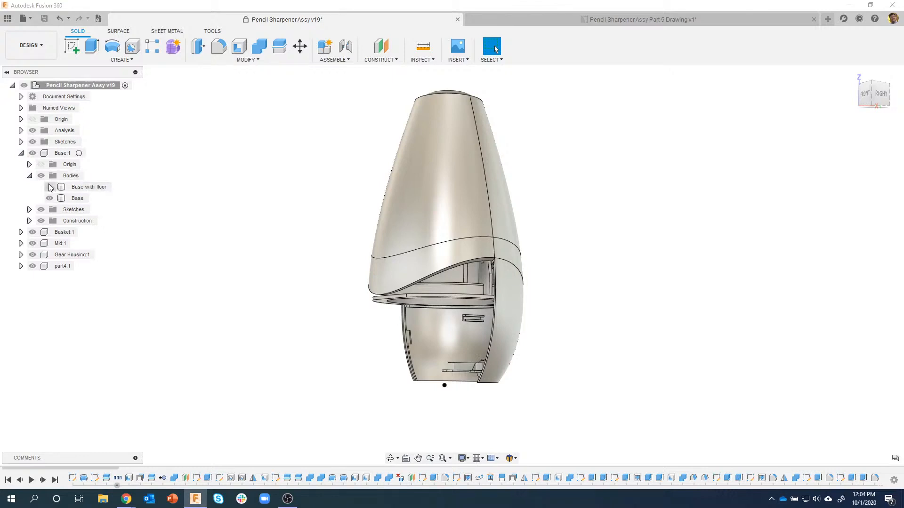
click(21, 154)
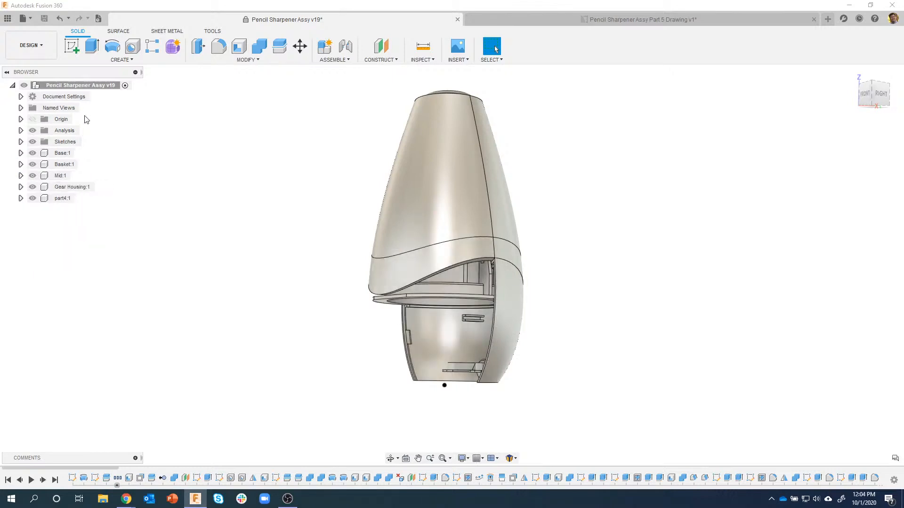
right_click(78, 86)
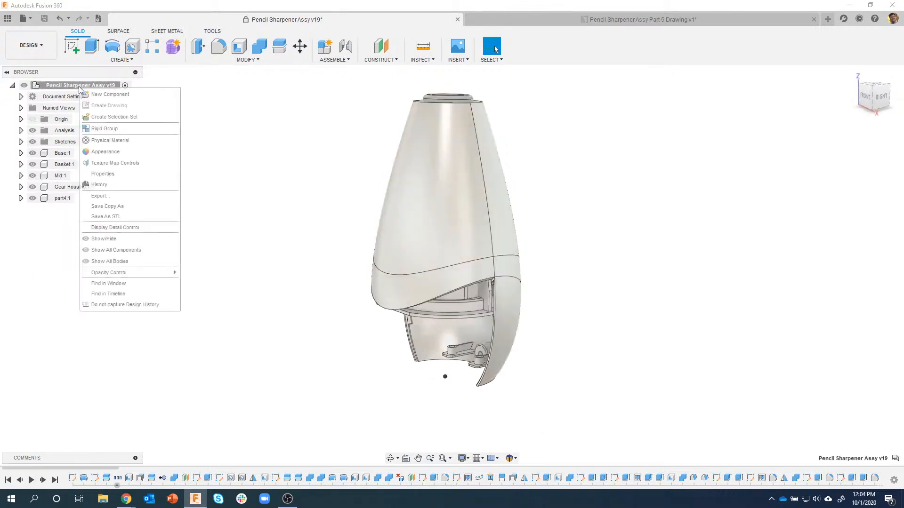
click(118, 262)
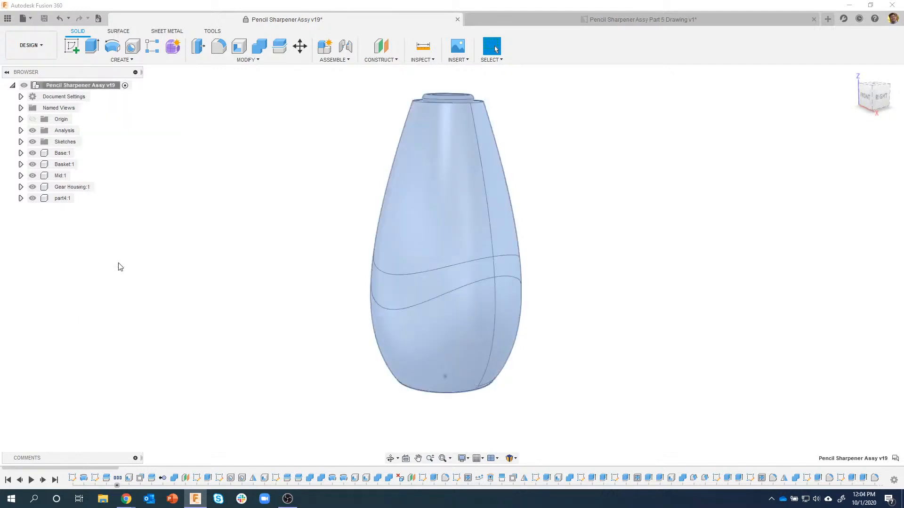
click(586, 190)
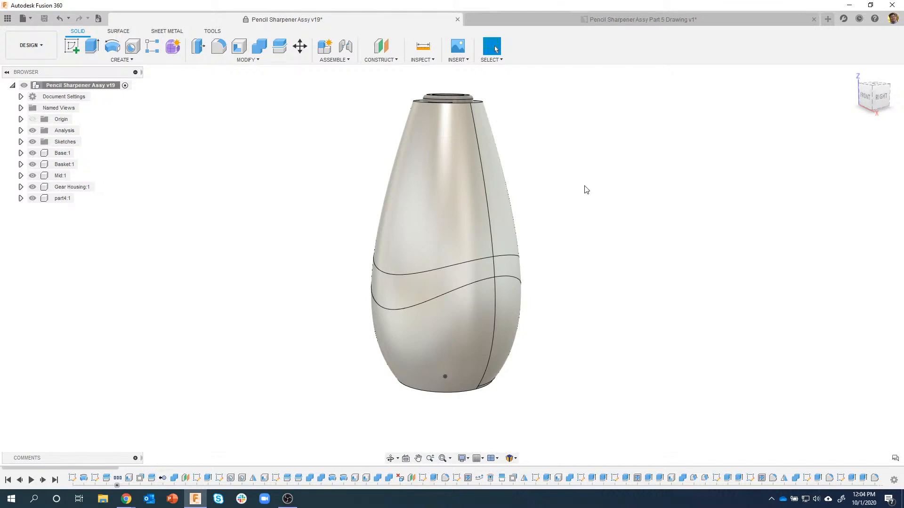
- Look through the design timeline and highlight the gear housing's revolve feature on the model
shift+middle_drag(587, 189, 604, 196)
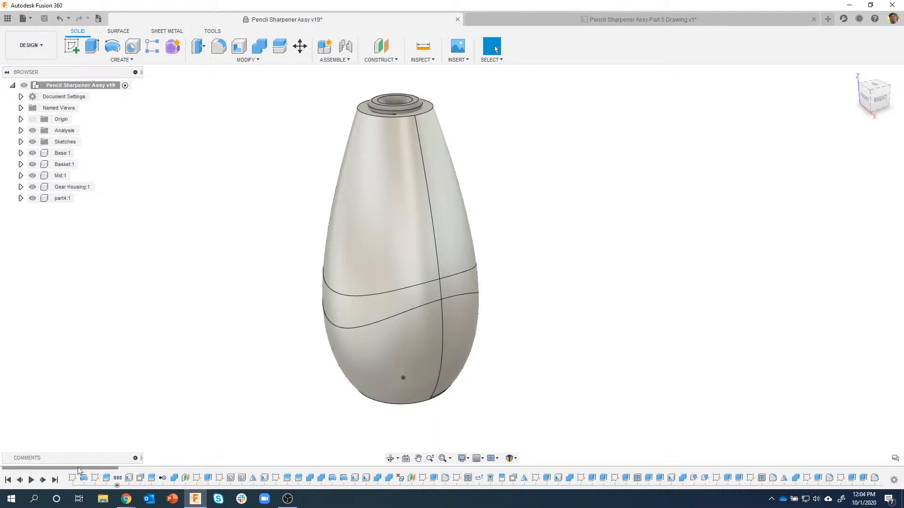
drag(78, 469, 515, 466)
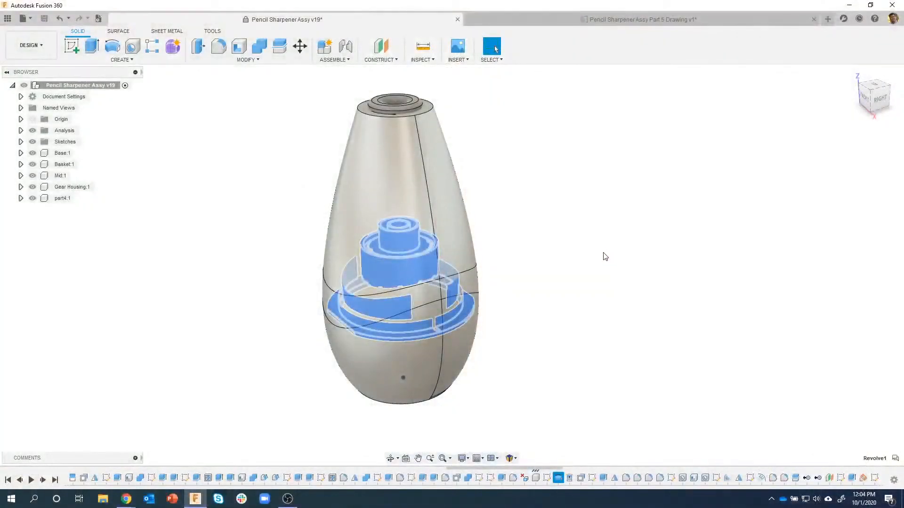
click(604, 256)
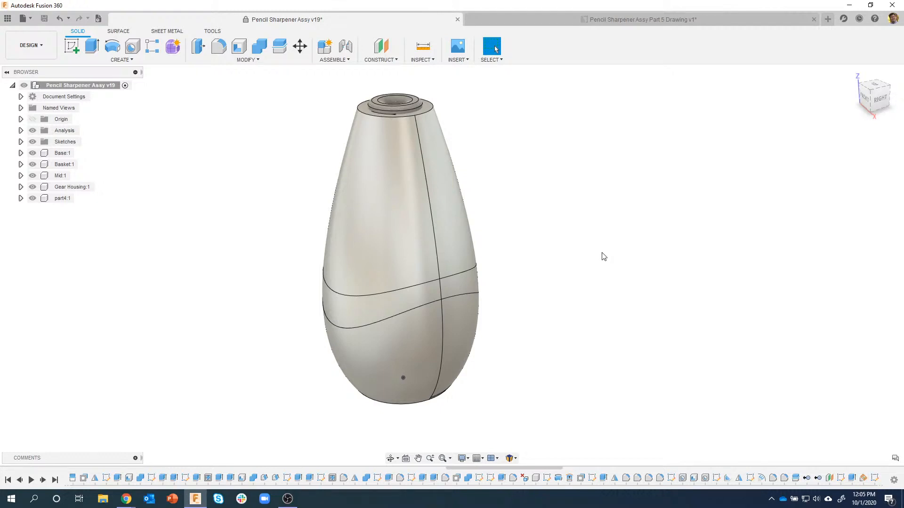
- Turn on component color cycling so each component and its timeline features share a color
shift+middle_drag(560, 143, 520, 170)
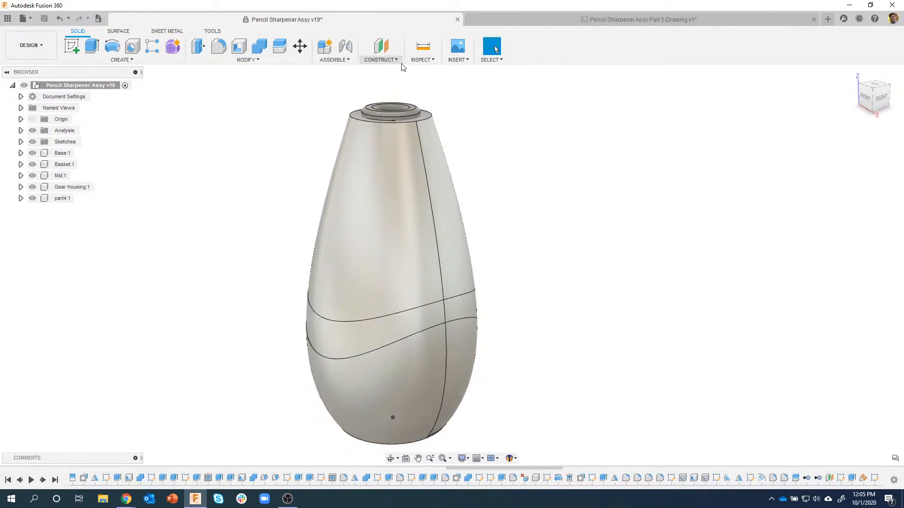
click(420, 60)
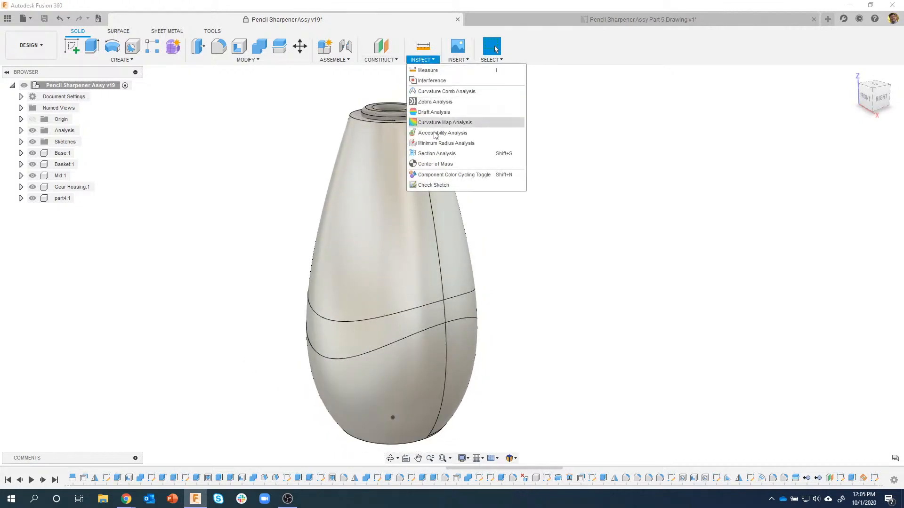
click(473, 177)
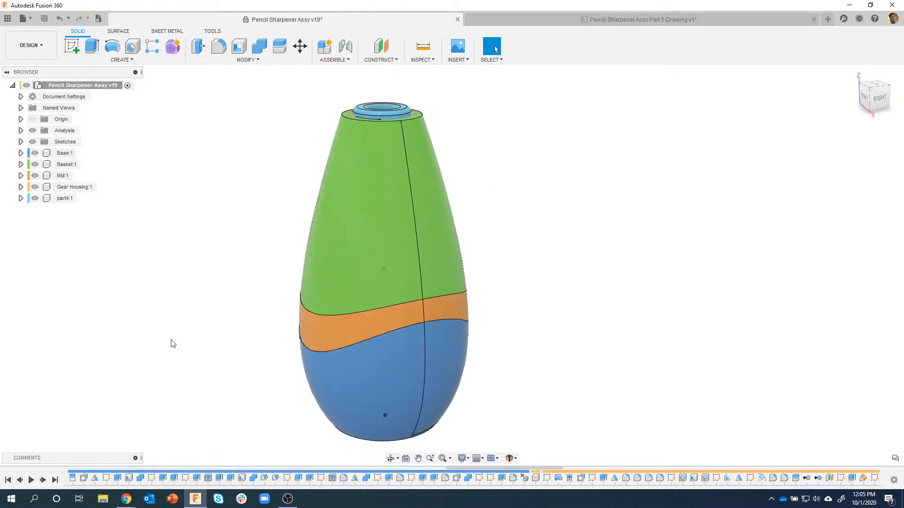
- Examine the color-coded timeline from end to end to see which features belong to each component
drag(467, 468, 198, 469)
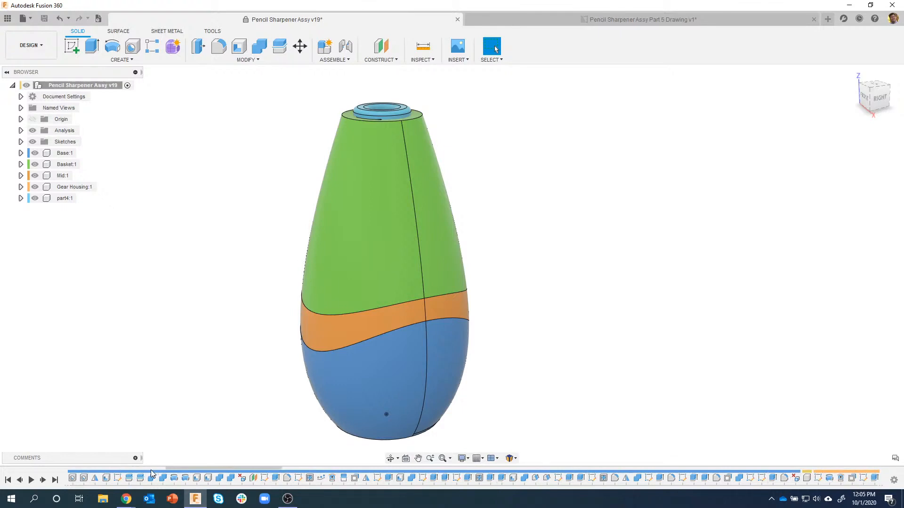
drag(196, 468, 598, 462)
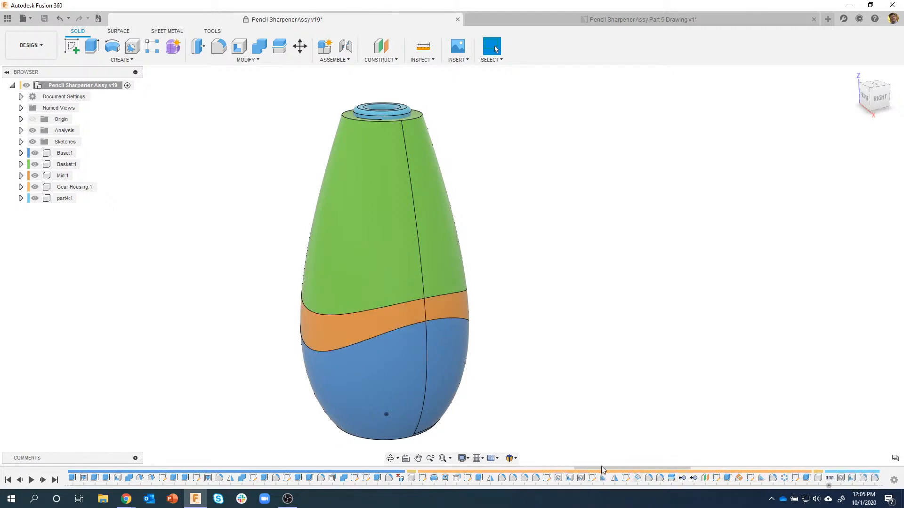
drag(600, 467, 853, 459)
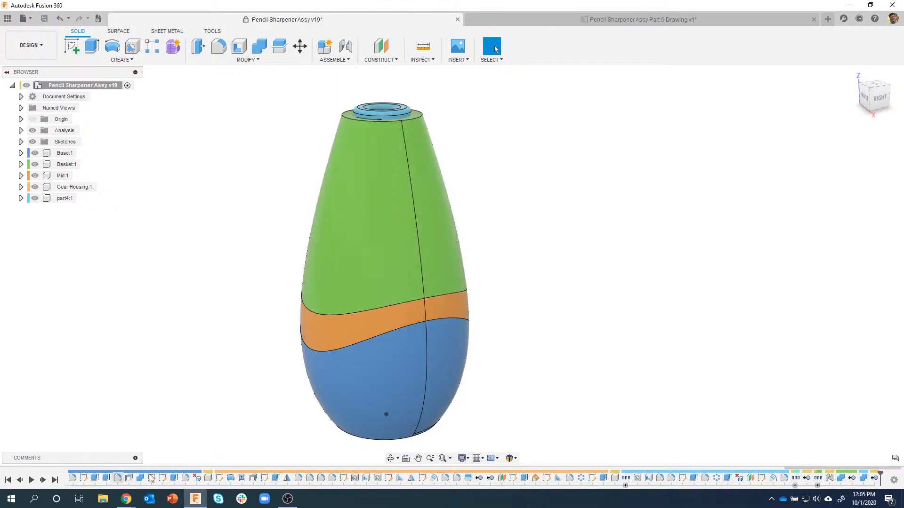
drag(804, 470, 10, 466)
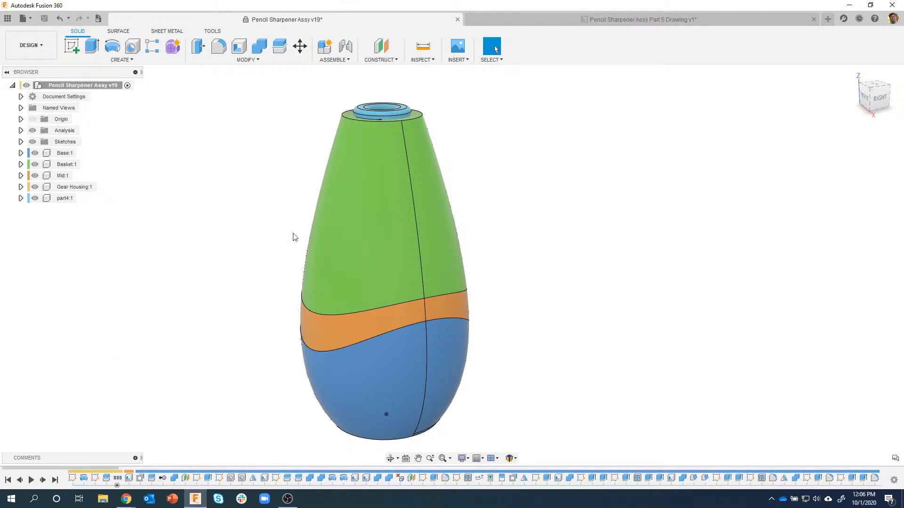
- Turn component color cycling off and back on for the assembly
click(422, 56)
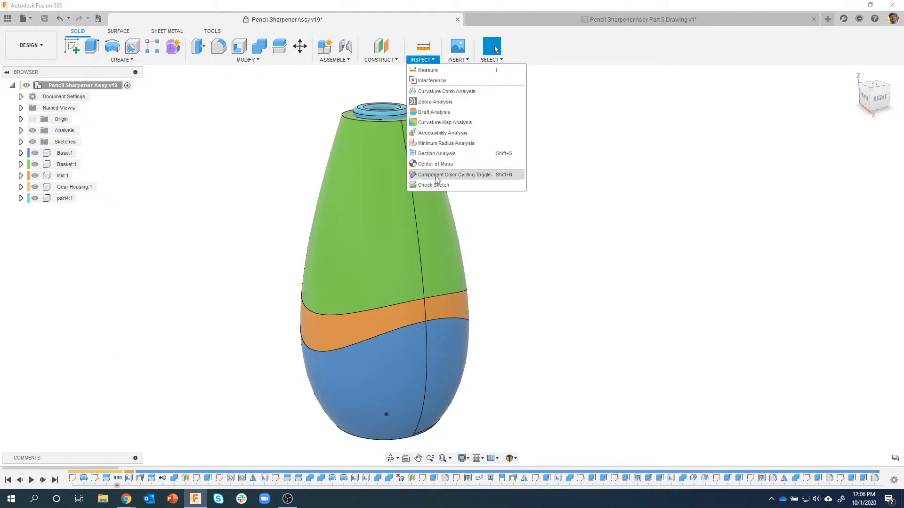
click(464, 177)
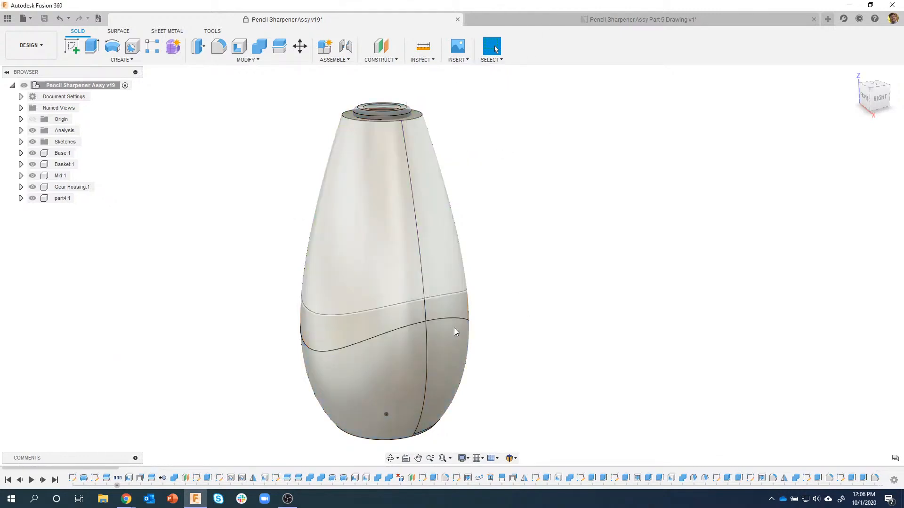
click(422, 59)
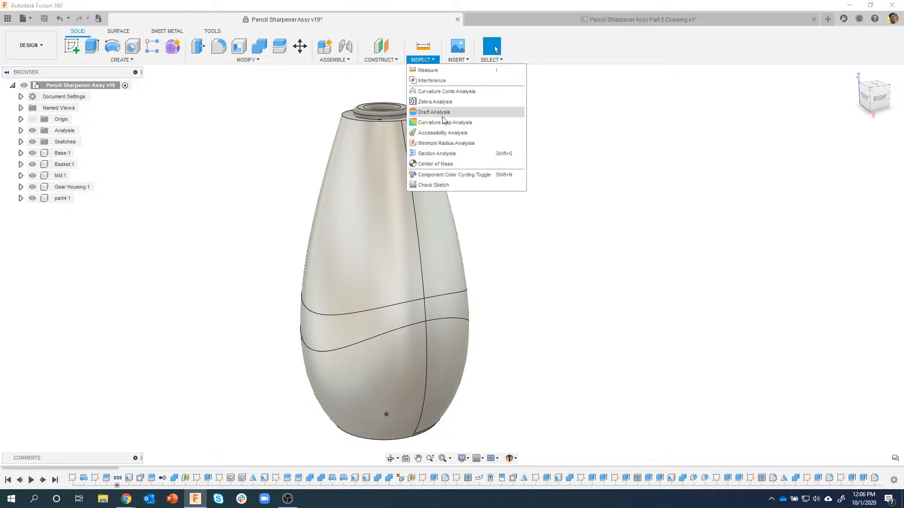
click(464, 175)
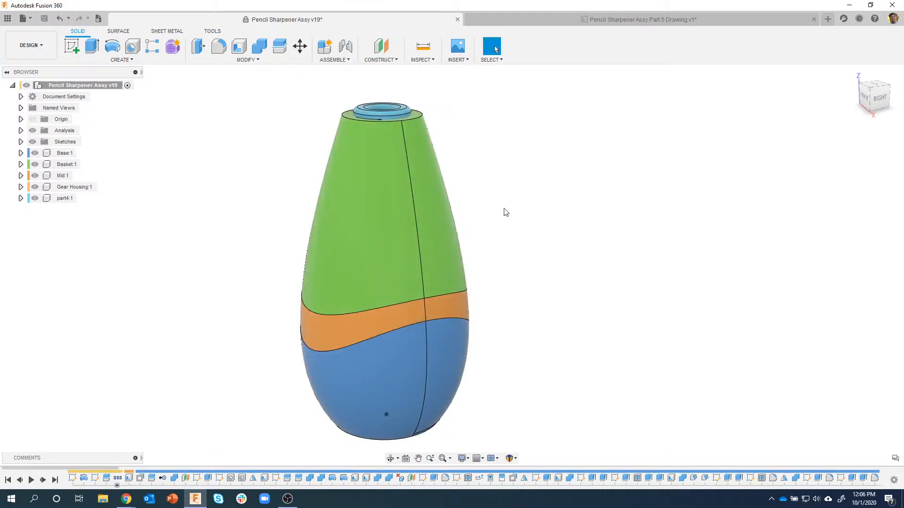
- Get a closer view of the ring at the top of the assembly and start the Measure tool
scroll(476, 157, down, 5)
scroll(274, 116, down, 2)
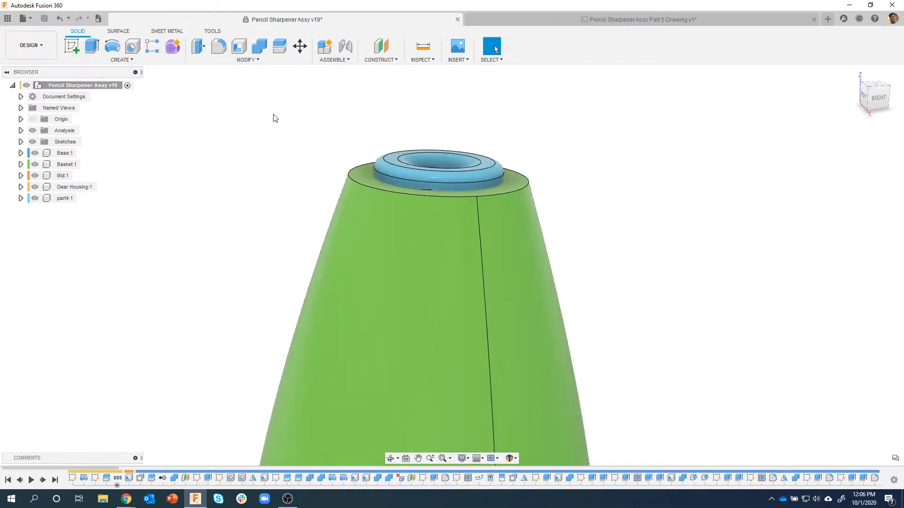
shift+middle_drag(274, 115, 395, 188)
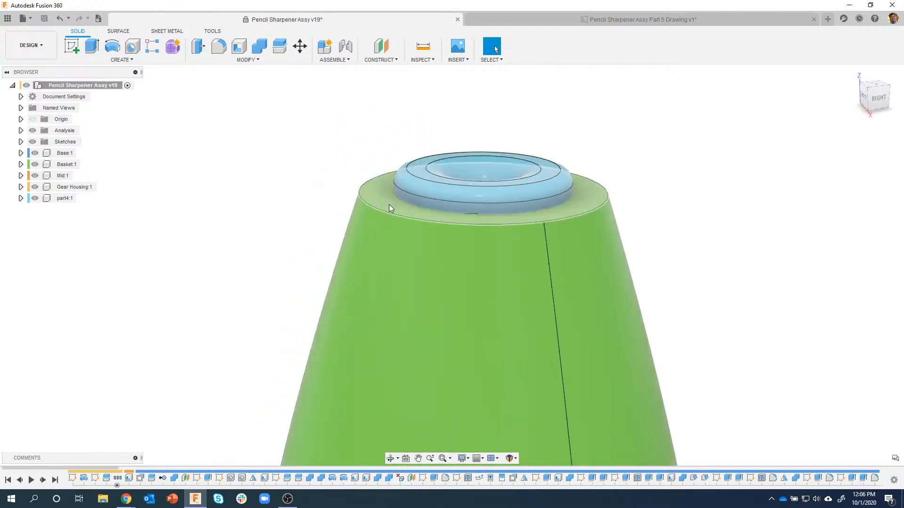
shift+middle_drag(339, 133, 325, 134)
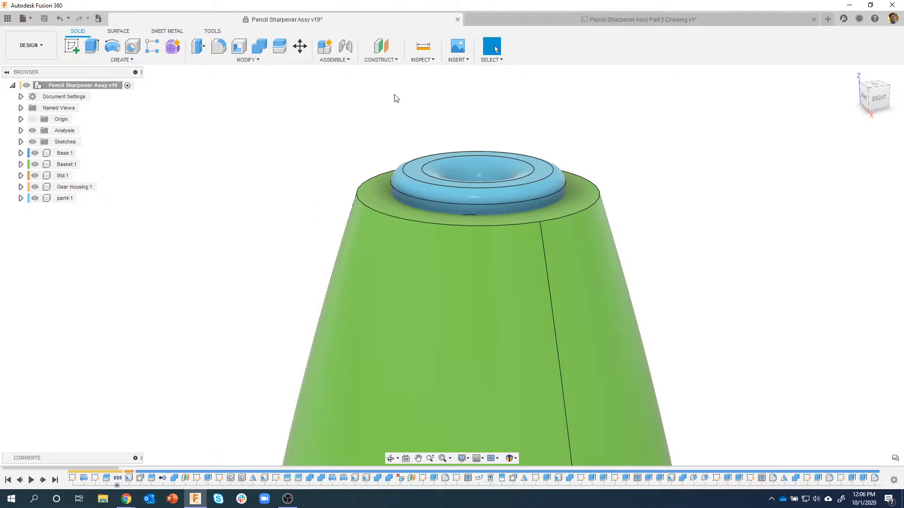
click(425, 60)
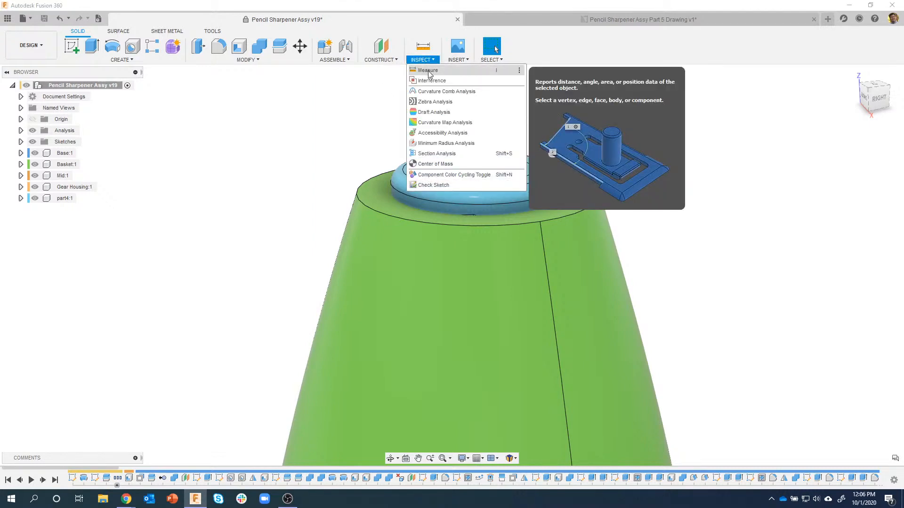
click(302, 141)
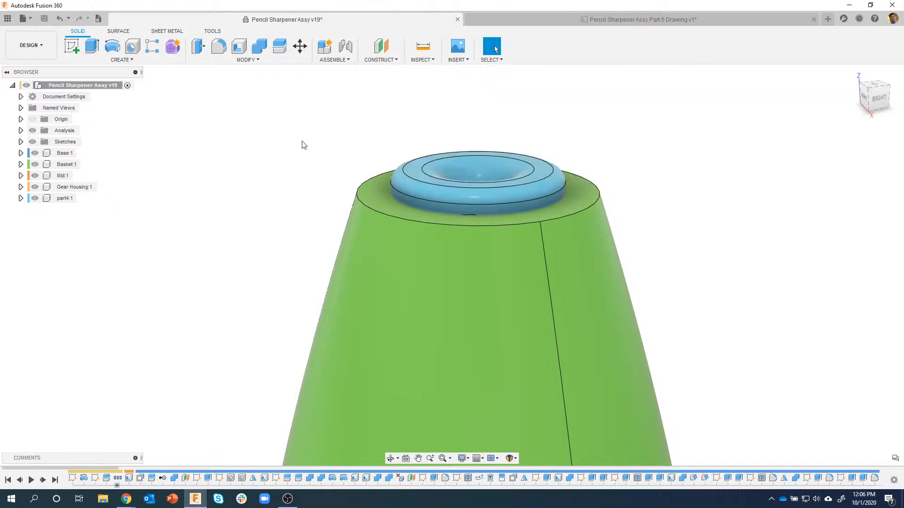
click(425, 48)
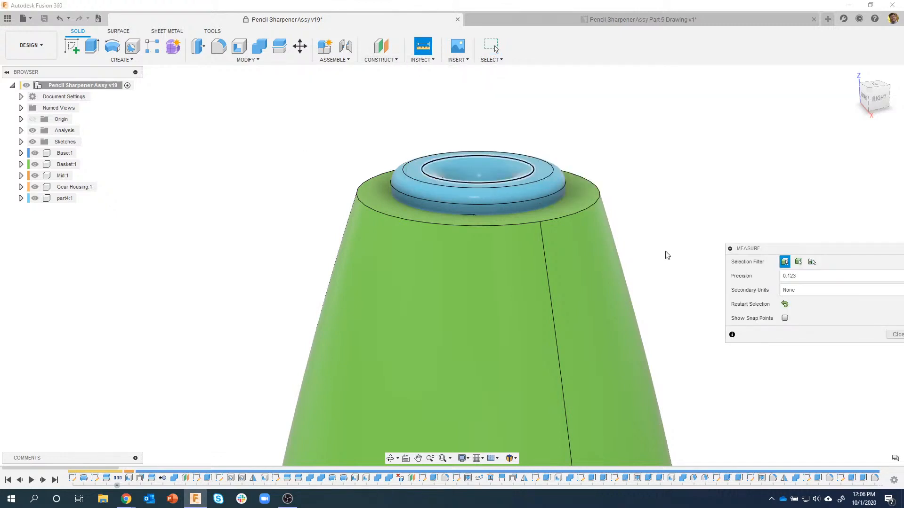
drag(792, 249, 745, 104)
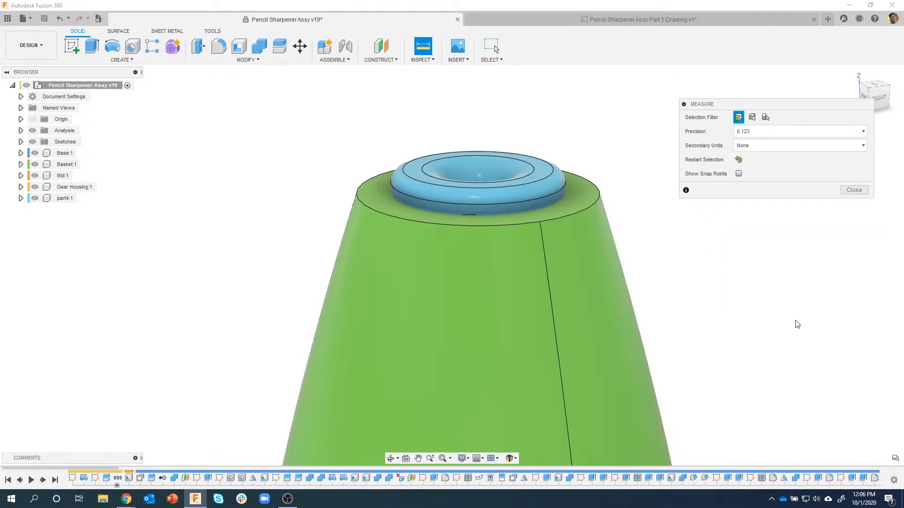
click(423, 60)
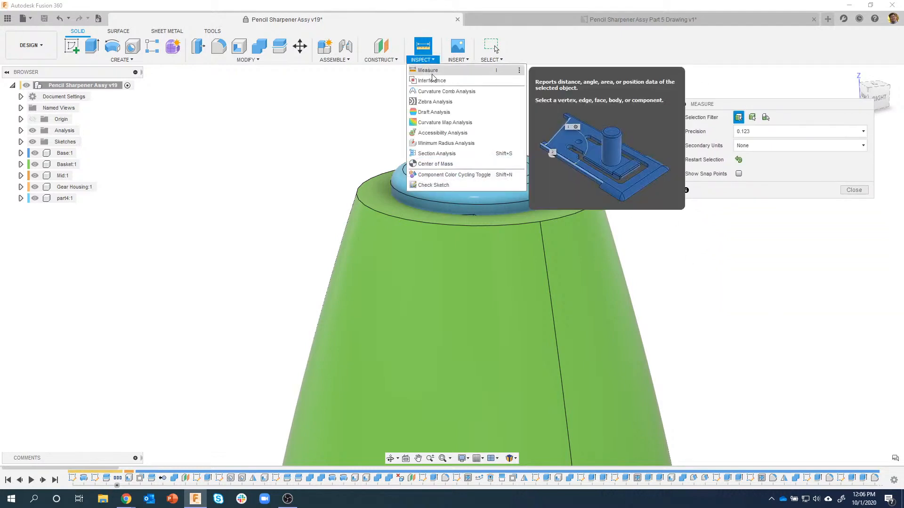
click(298, 105)
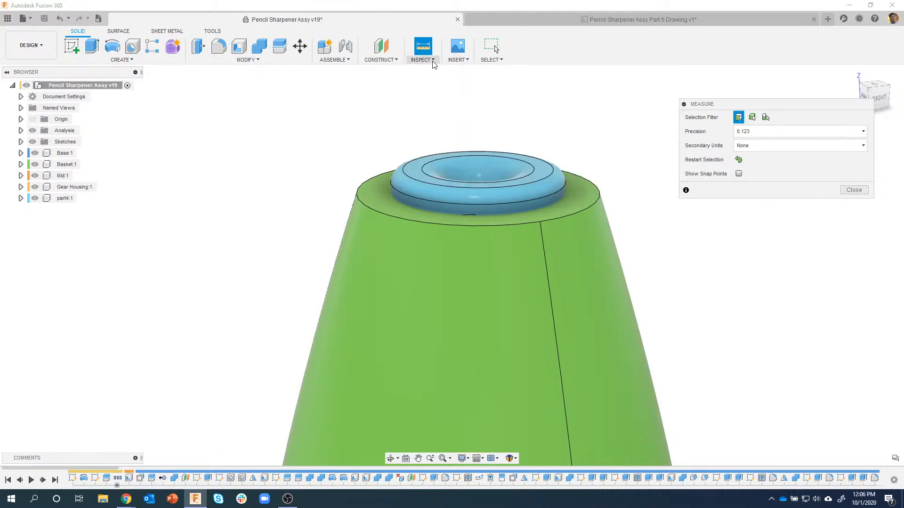
click(458, 60)
click(423, 60)
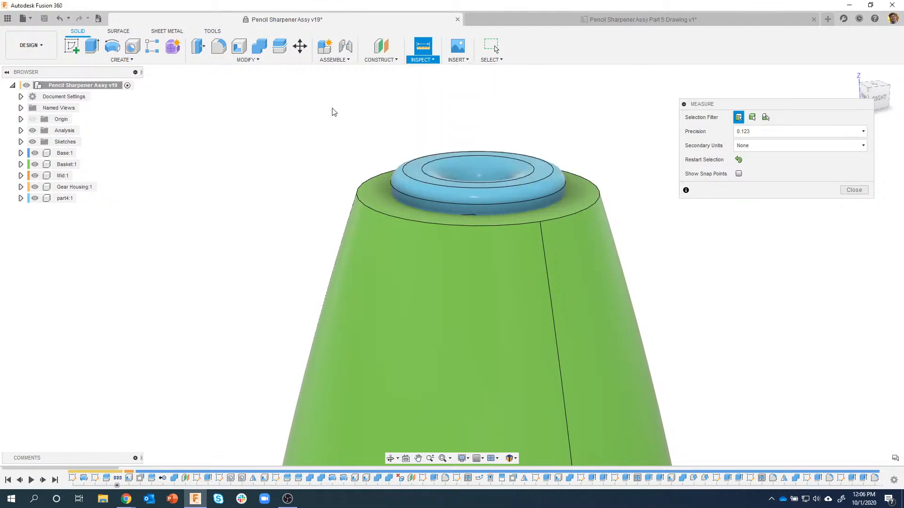
- Measure the distance between the basket's top face and the ring's top face, and copy the distance to the clipboard
click(376, 191)
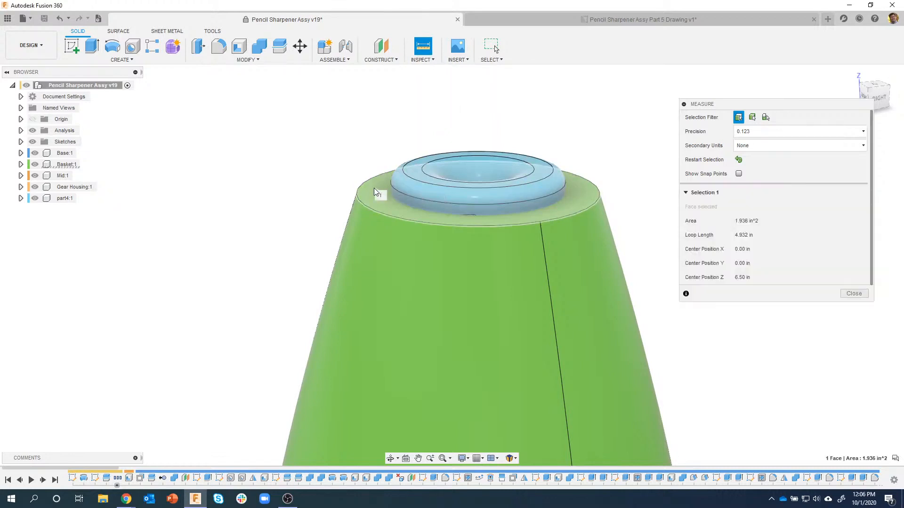
click(419, 168)
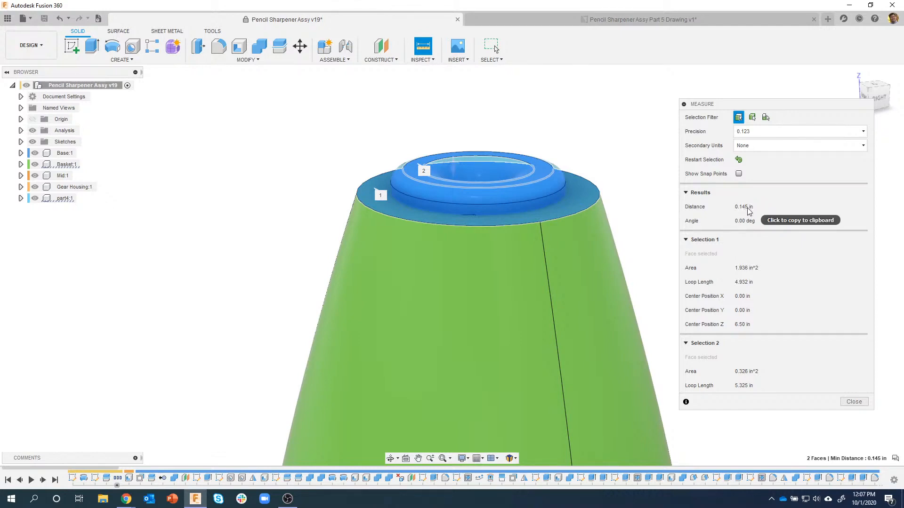
click(748, 208)
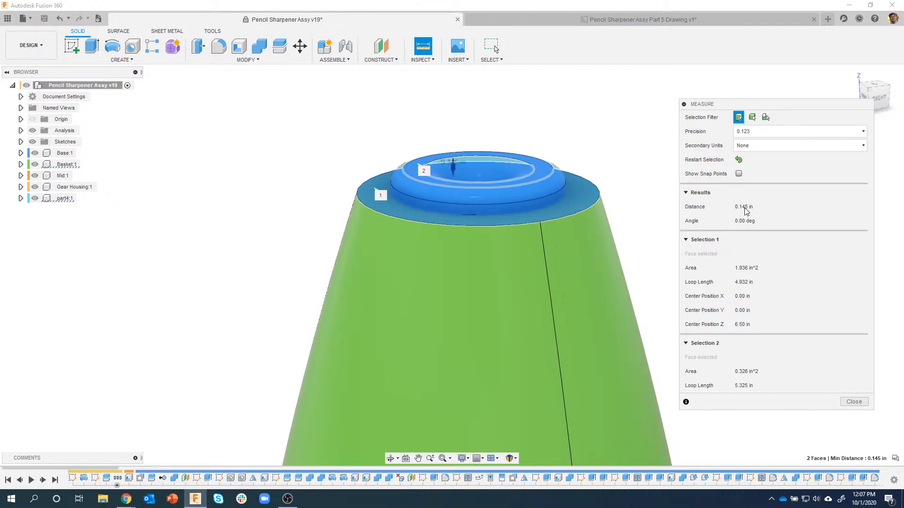
click(854, 402)
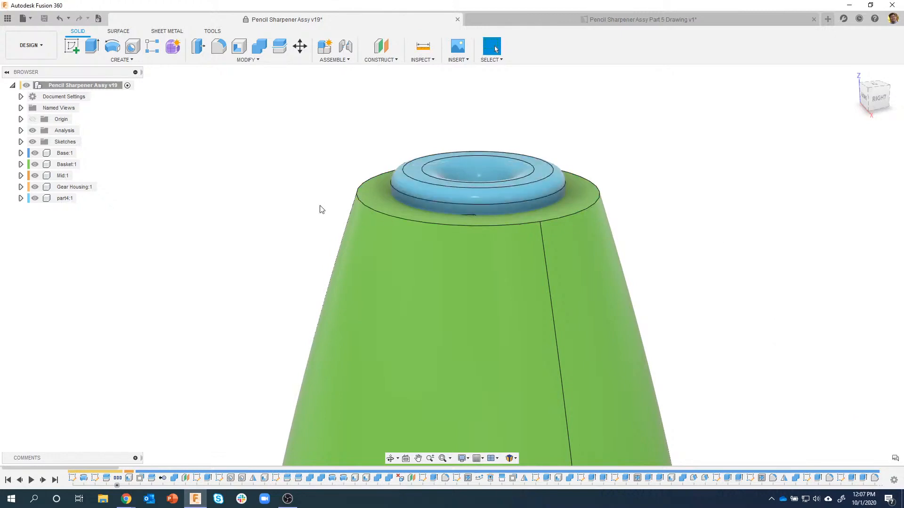
- Edit the first sketch in the timeline and set the profile's overall height to 6.5 in + 0.145 in
scroll(268, 232, down, 5)
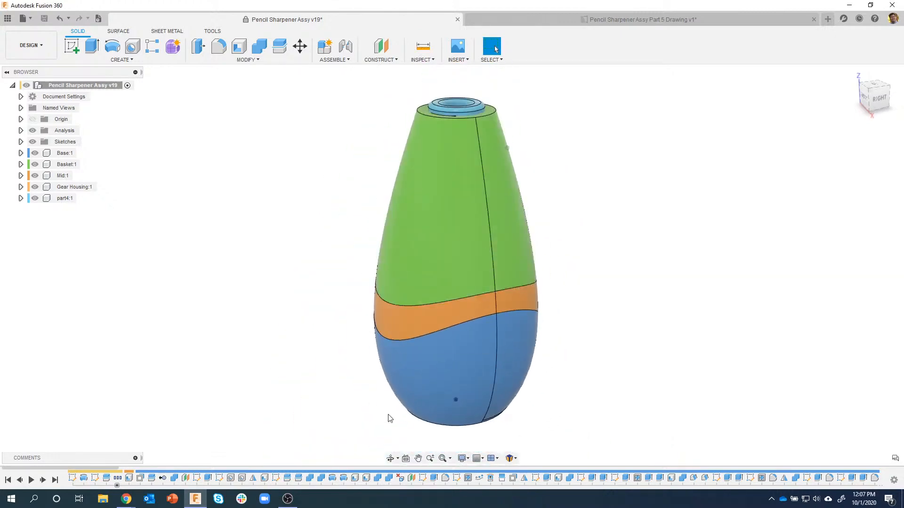
double_click(73, 479)
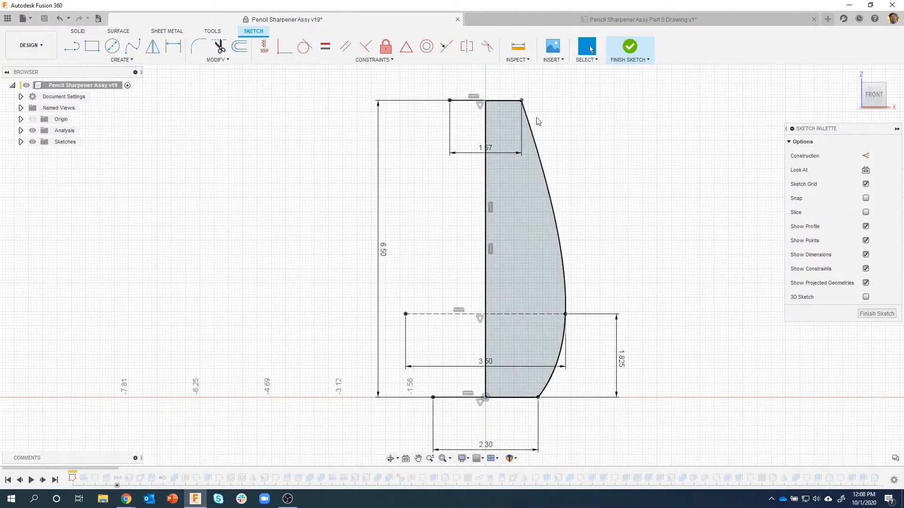
double_click(384, 250)
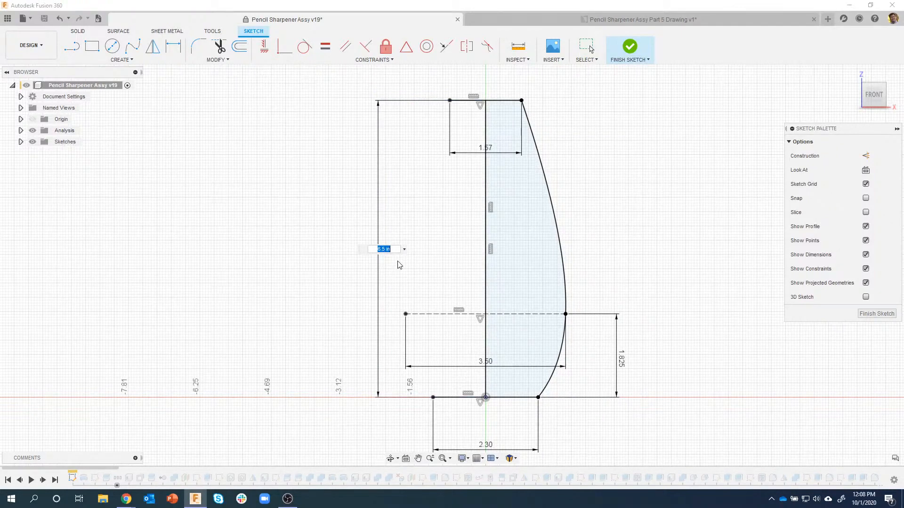
click(395, 249)
text(+ 0.145 in)
key(Return)
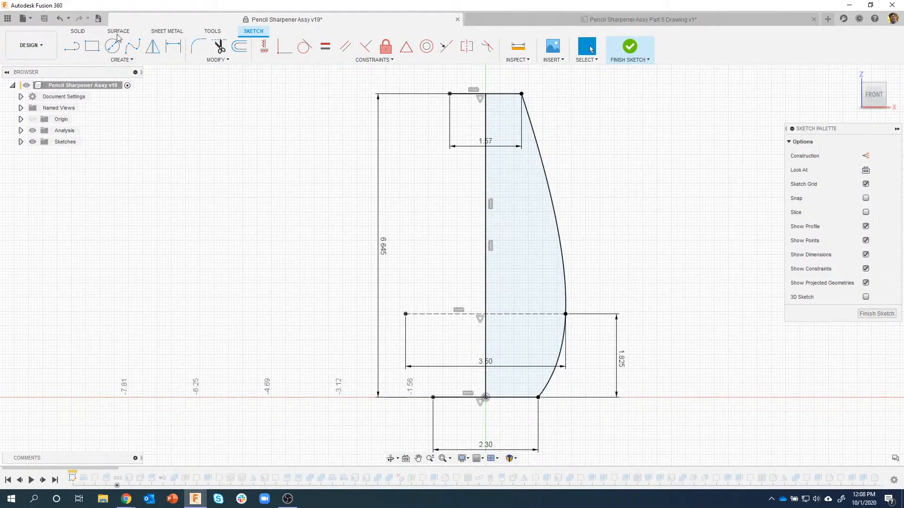
- Undo and redo the profile height change, and finish the sketch
click(60, 18)
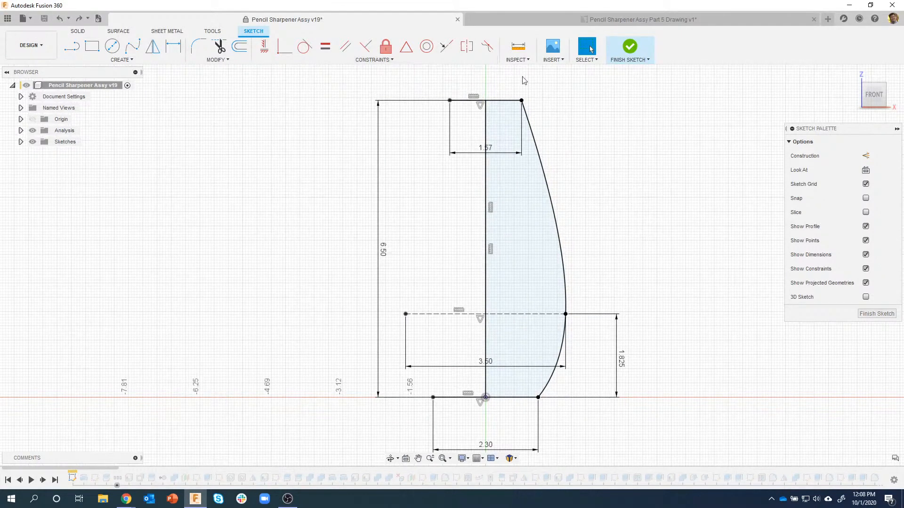
click(77, 19)
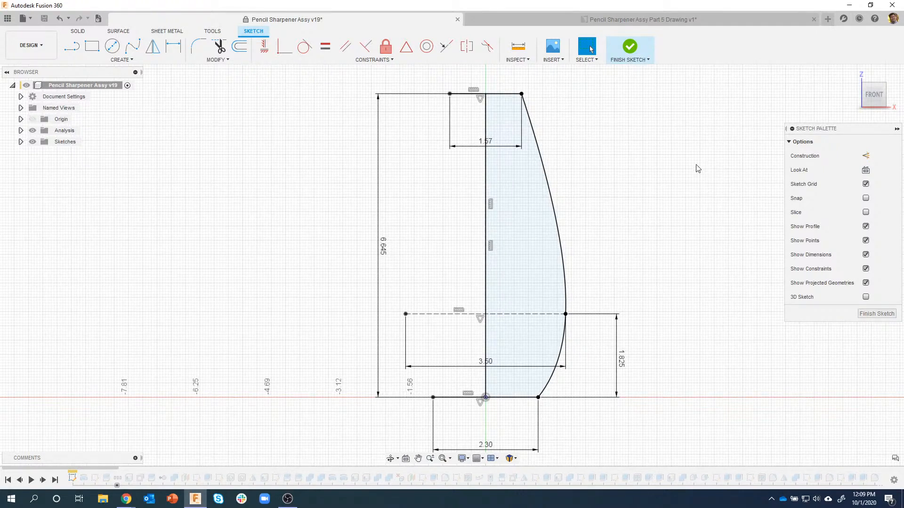
click(635, 49)
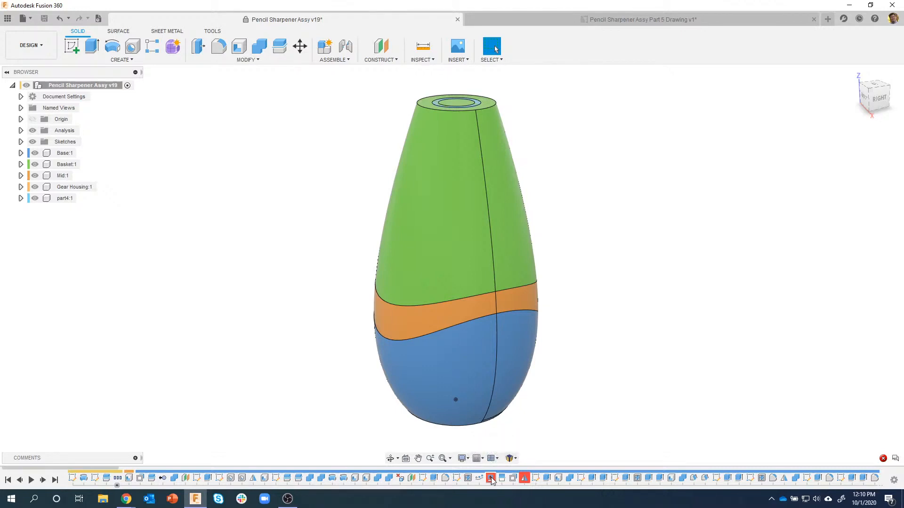
- Isolate the Base component so it is shown without the other components
right_click(63, 155)
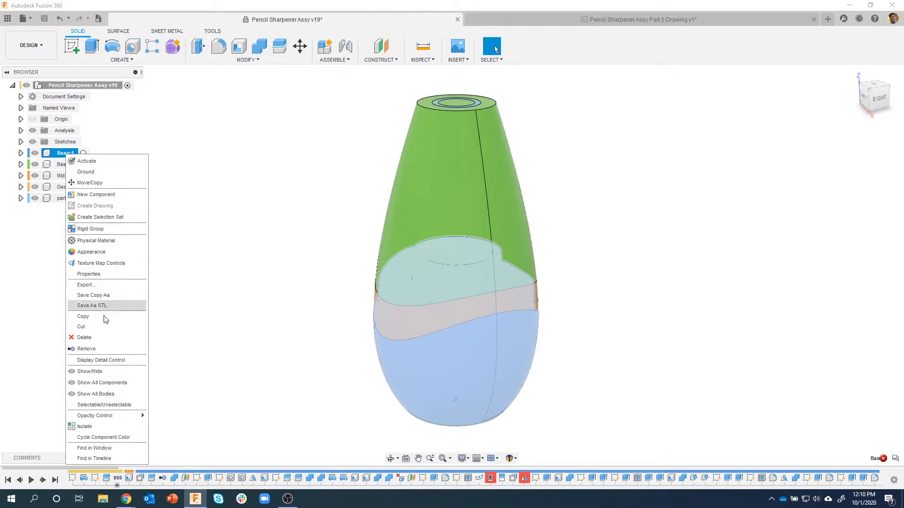
click(102, 426)
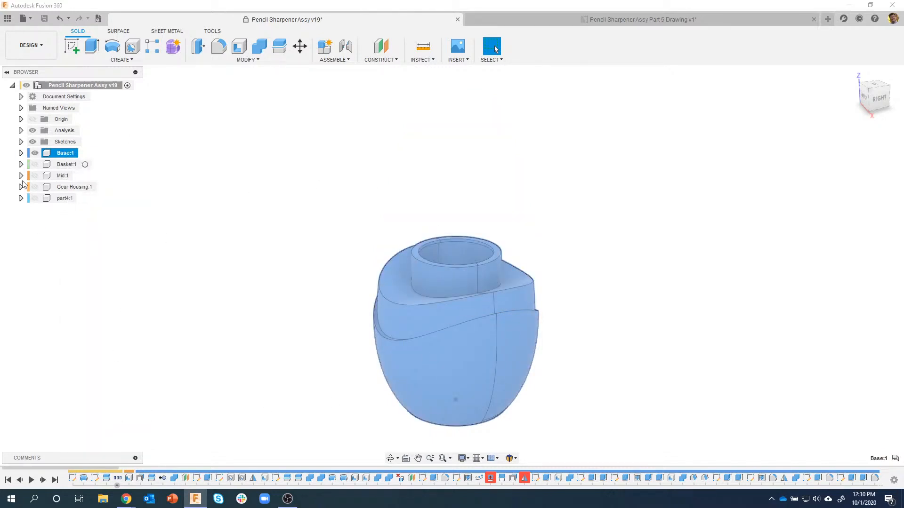
click(215, 171)
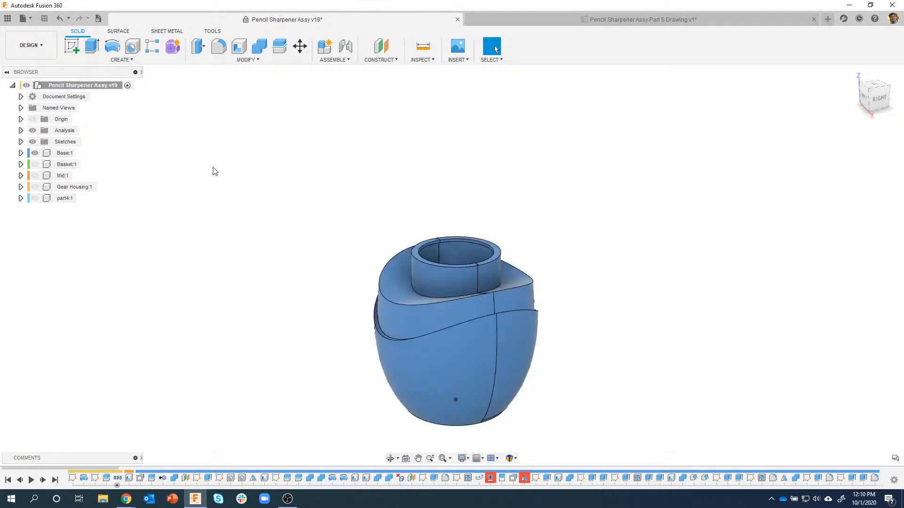
shift+middle_drag(577, 202, 700, 288)
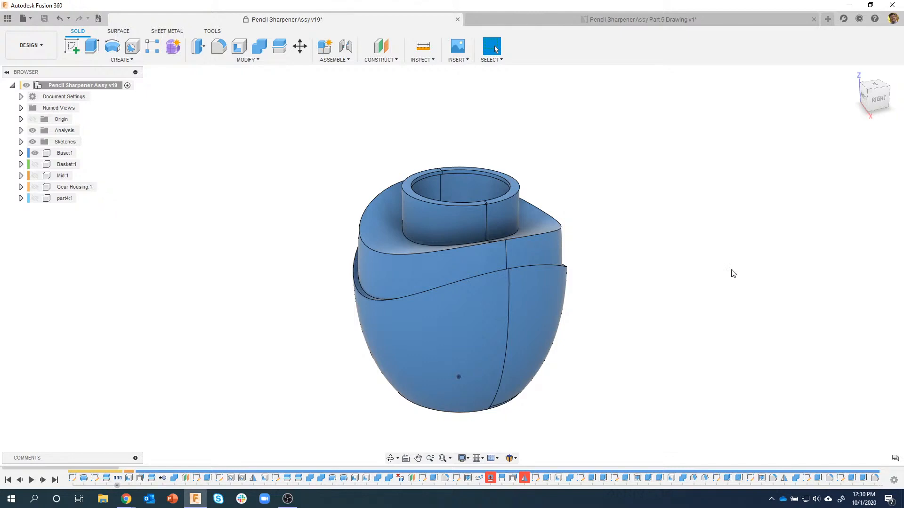
- Roll the history marker to the ReplaceFace1 feature and select the curved inner wall face of the base
right_click(491, 480)
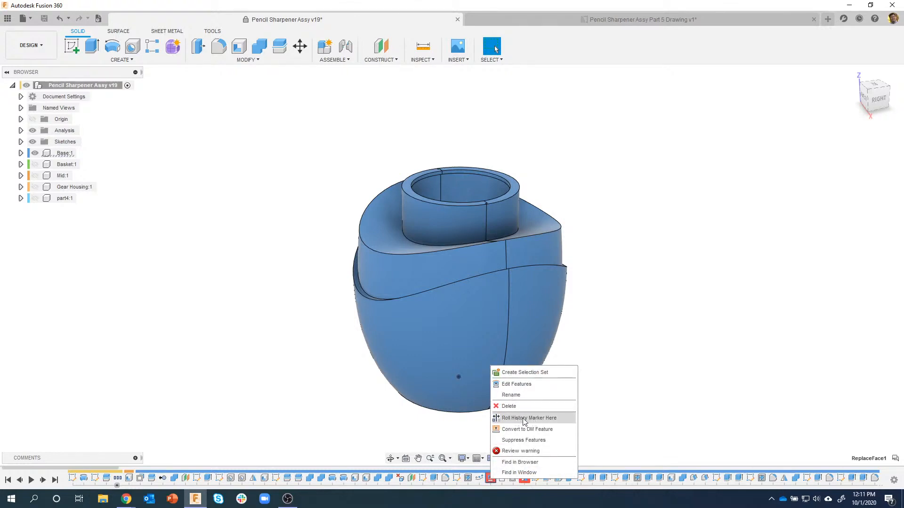
click(536, 420)
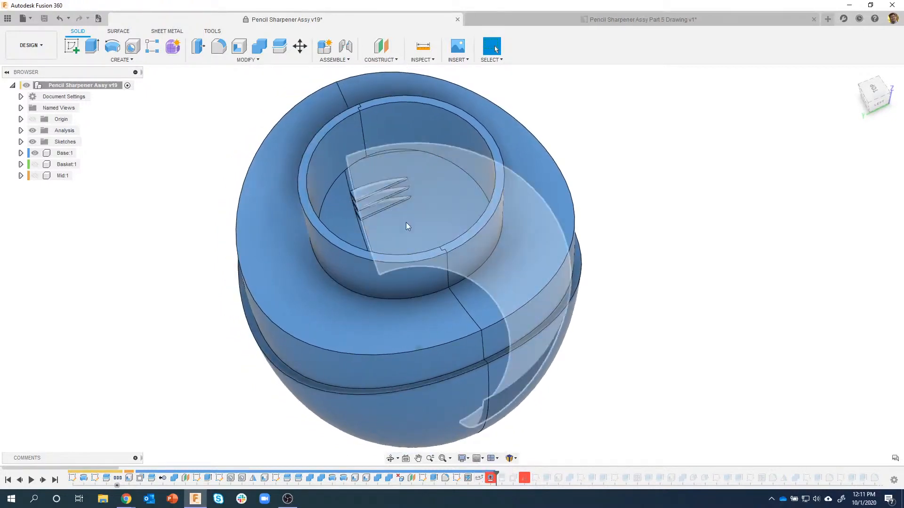
click(425, 192)
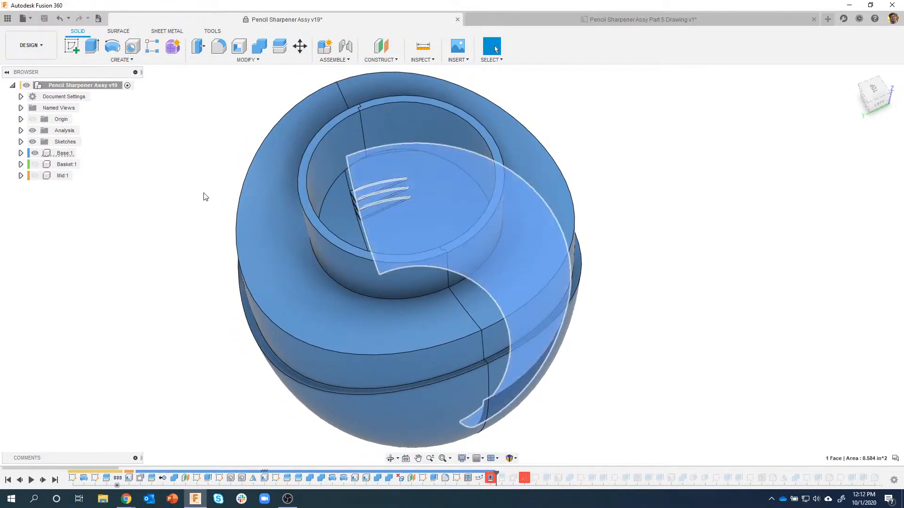
- List the bodies of the Base component and hide the Base body, leaving the Base with floor body shown
click(21, 153)
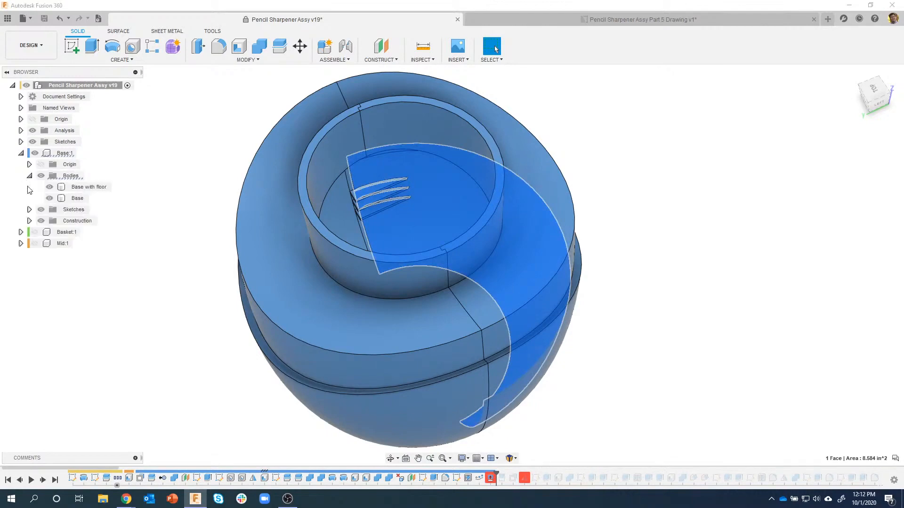
click(686, 164)
shift+middle_drag(579, 221, 561, 205)
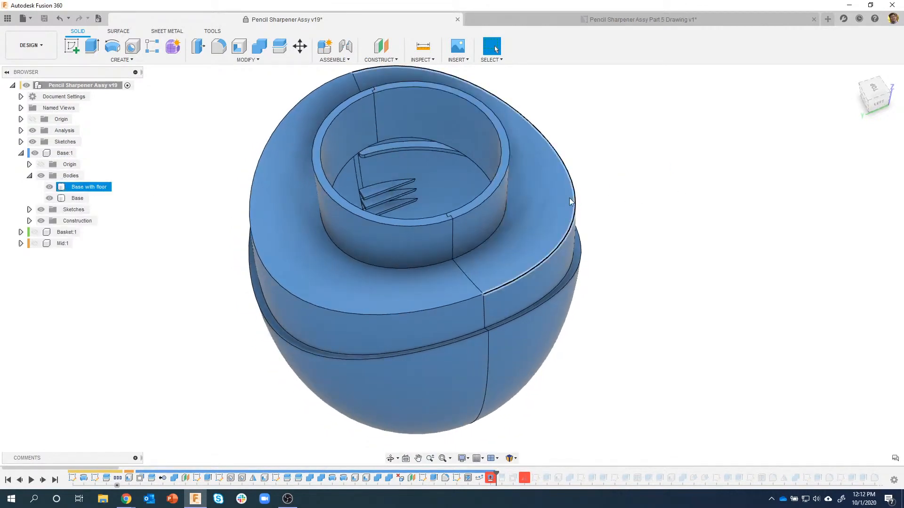
shift+middle_drag(545, 208, 544, 220)
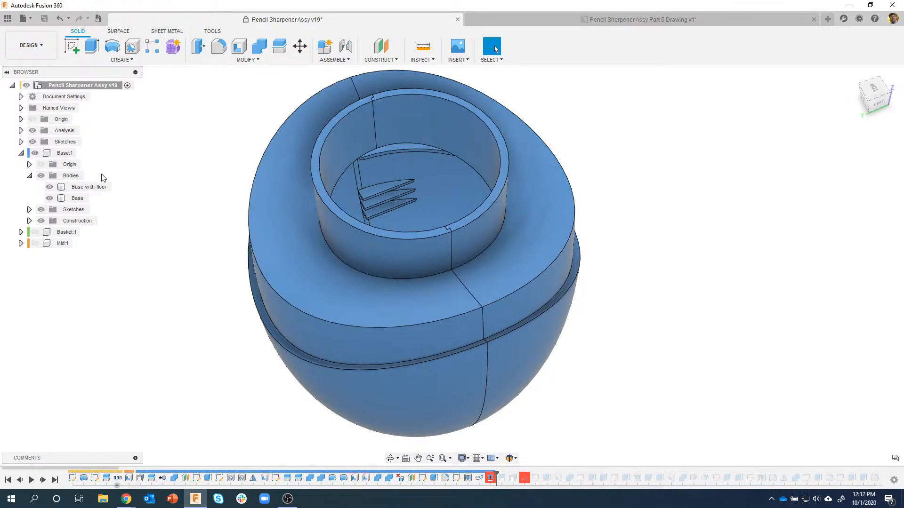
click(49, 198)
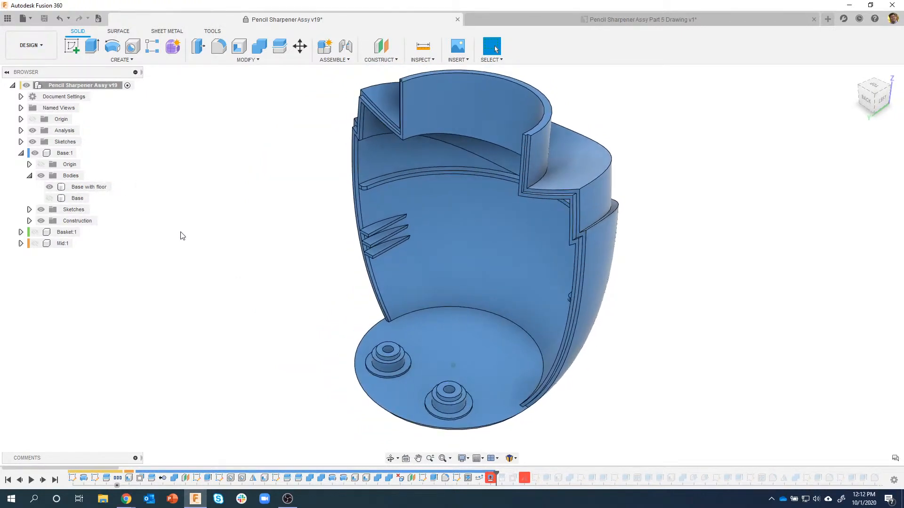
- Inspect the three ribs inside the Base with floor body and review the warning on the ReplaceFace1 feature
shift+middle_drag(213, 261, 328, 252)
scroll(329, 252, up, 3)
scroll(315, 287, up, 8)
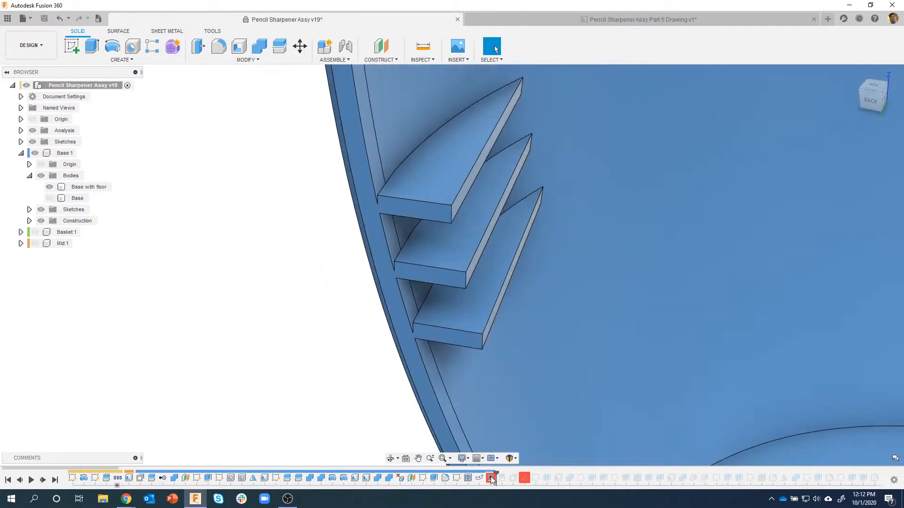
right_click(490, 478)
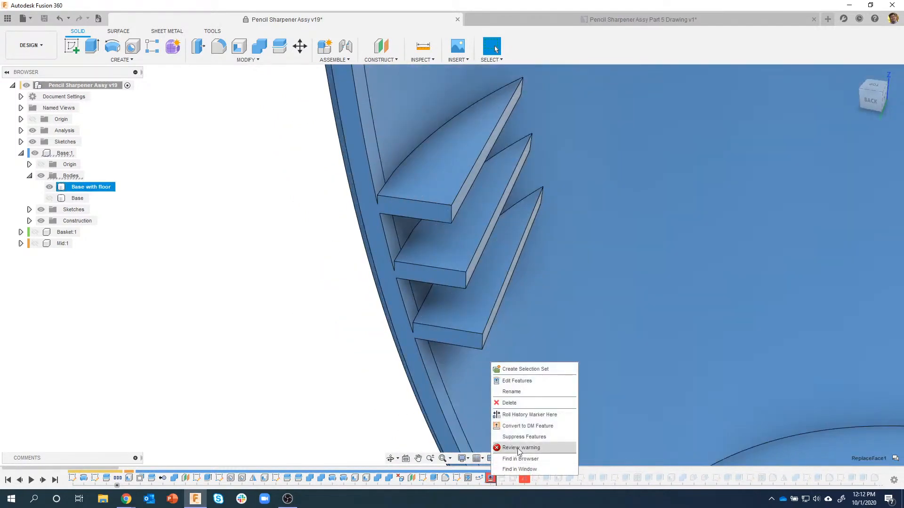
click(542, 448)
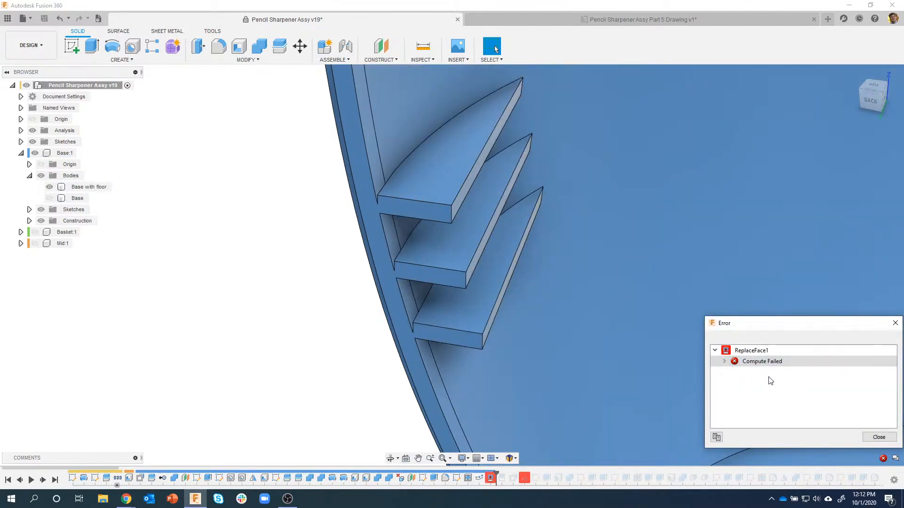
- Review the ReplaceFace1 error details, then edit the feature, replacing its target faces with the base's large curved inner wall face
click(725, 362)
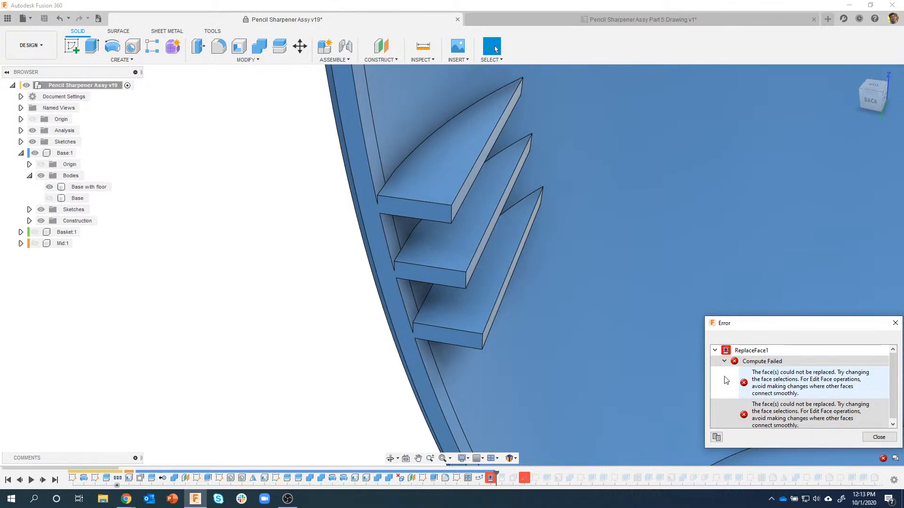
click(878, 437)
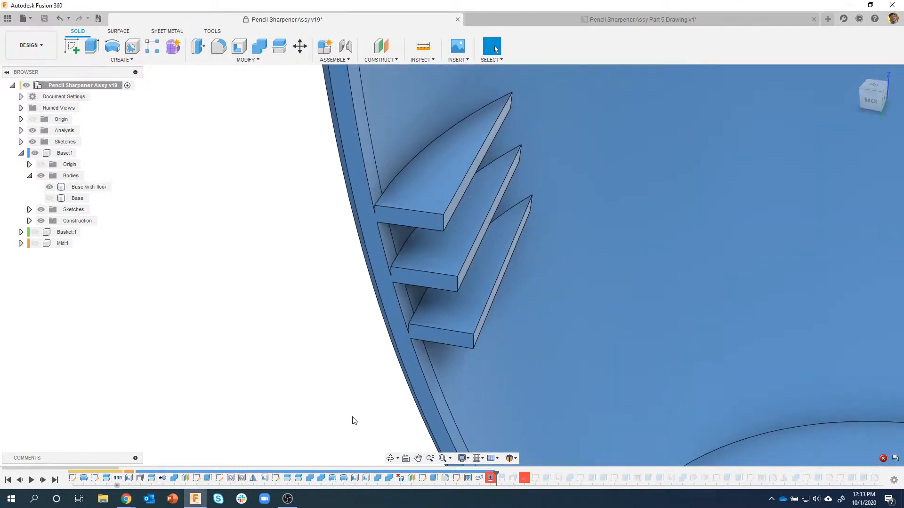
right_click(489, 479)
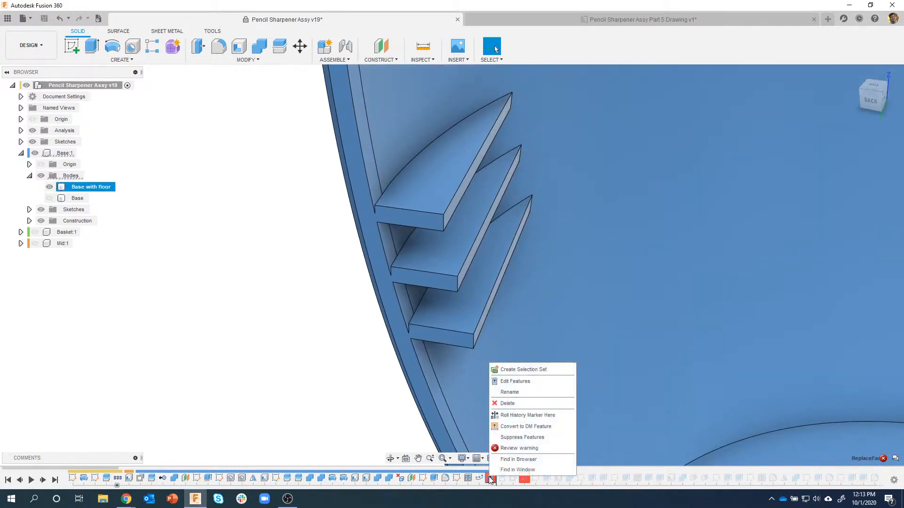
click(515, 381)
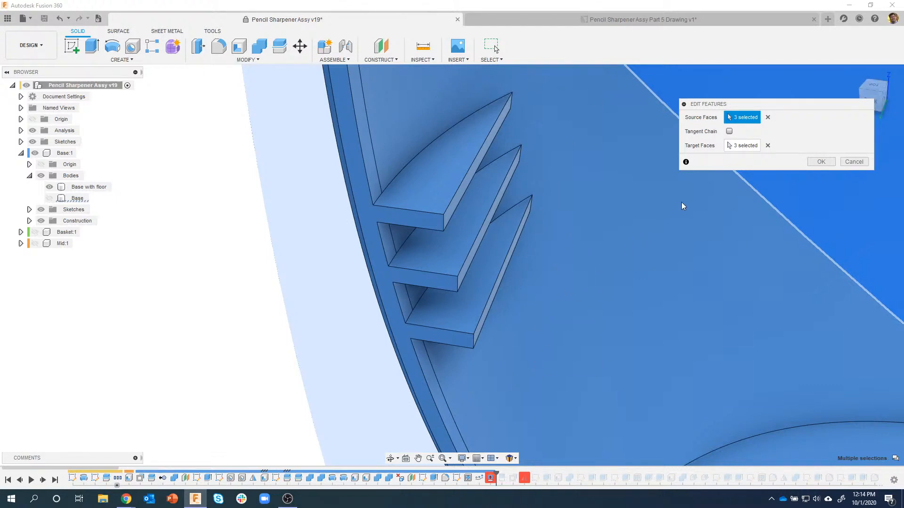
click(768, 146)
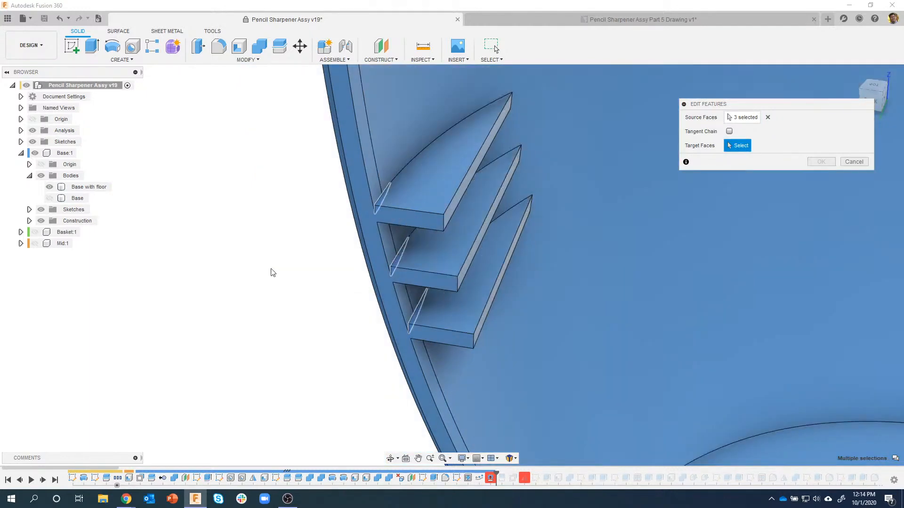
scroll(267, 270, up, 6)
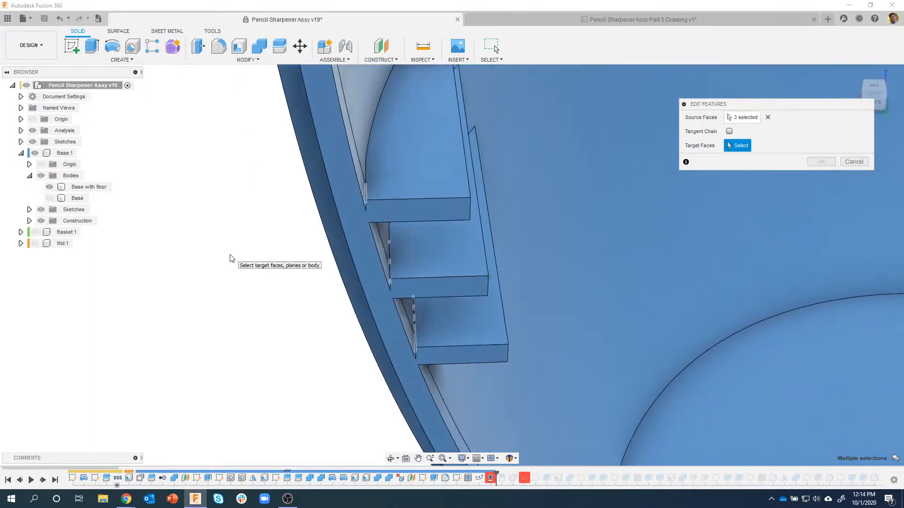
scroll(232, 180, up, 2)
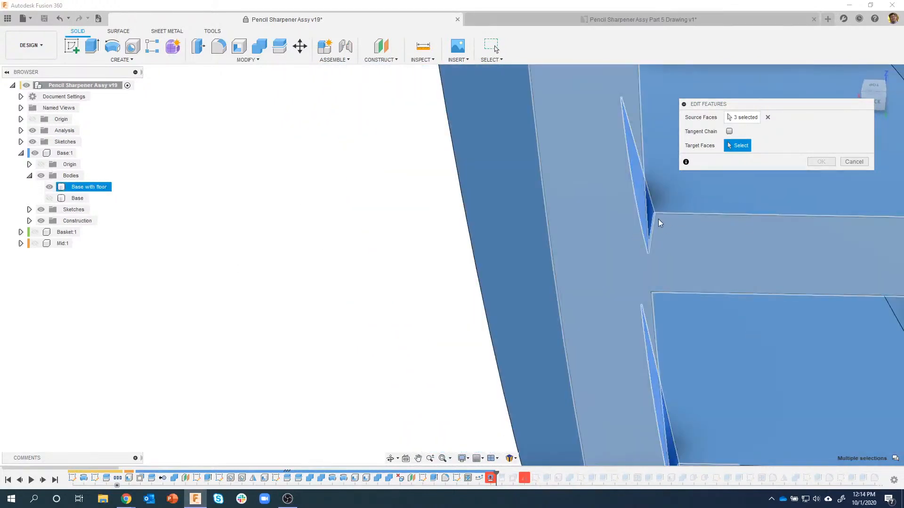
shift+middle_drag(659, 223, 480, 125)
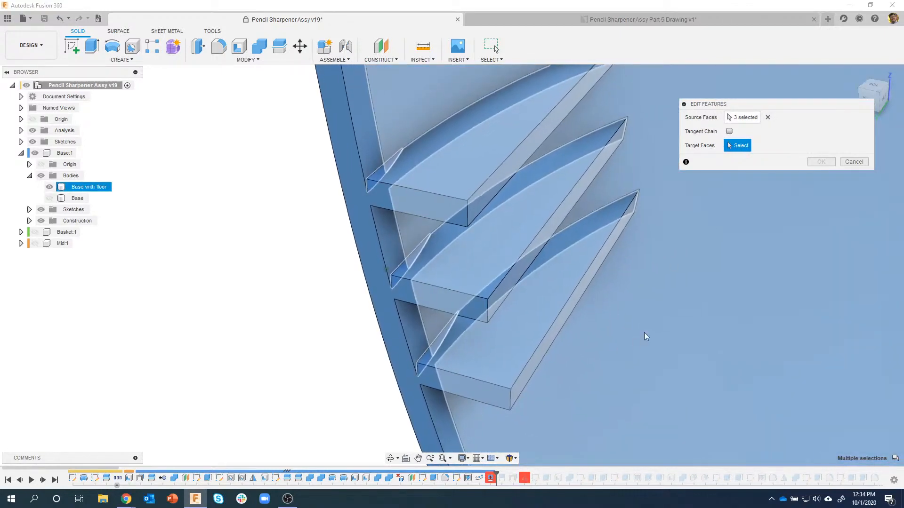
click(603, 350)
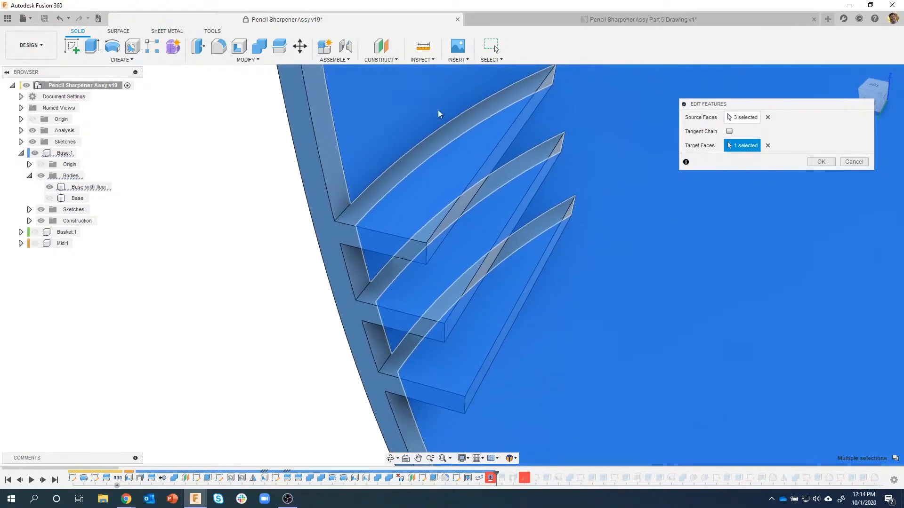
click(819, 162)
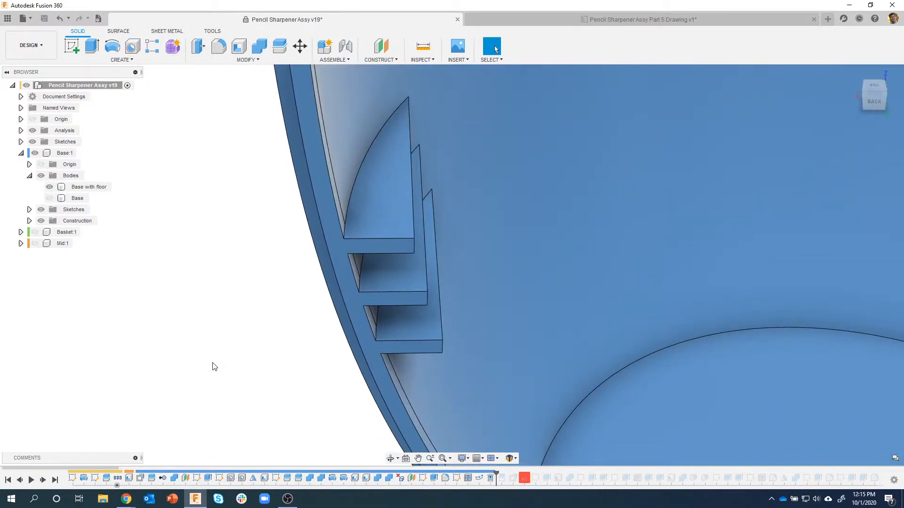
- Examine how the base's inner wall is divided by selecting its faces around the ribs and along both cut edges
scroll(208, 320, down, 3)
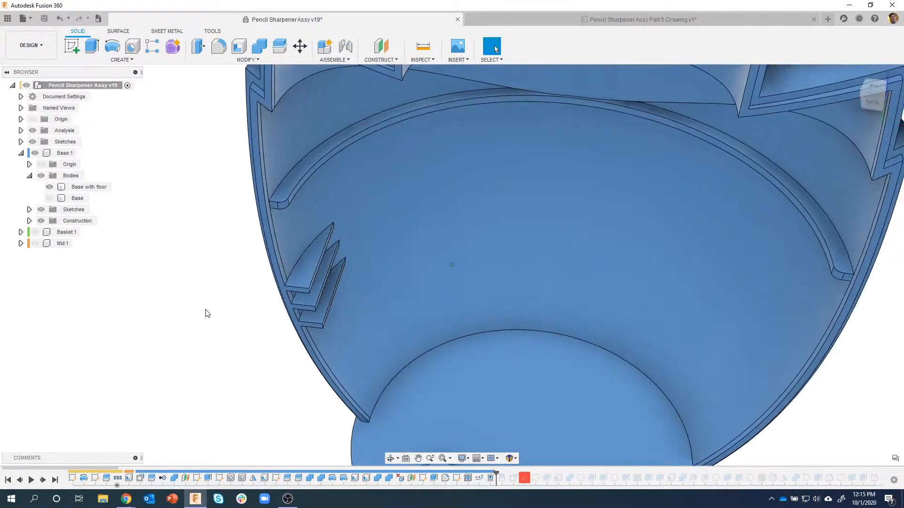
scroll(236, 229, up, 2)
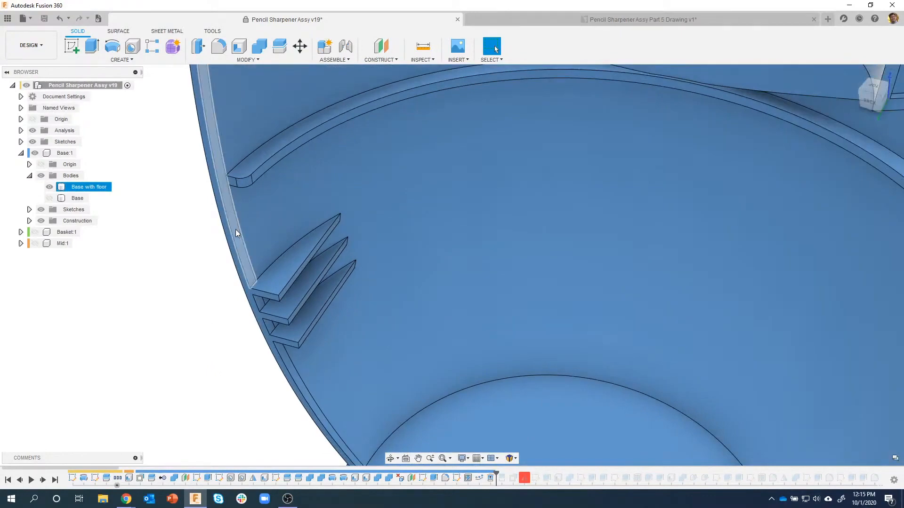
click(235, 230)
ctrl+click(285, 216)
scroll(460, 258, down, 2)
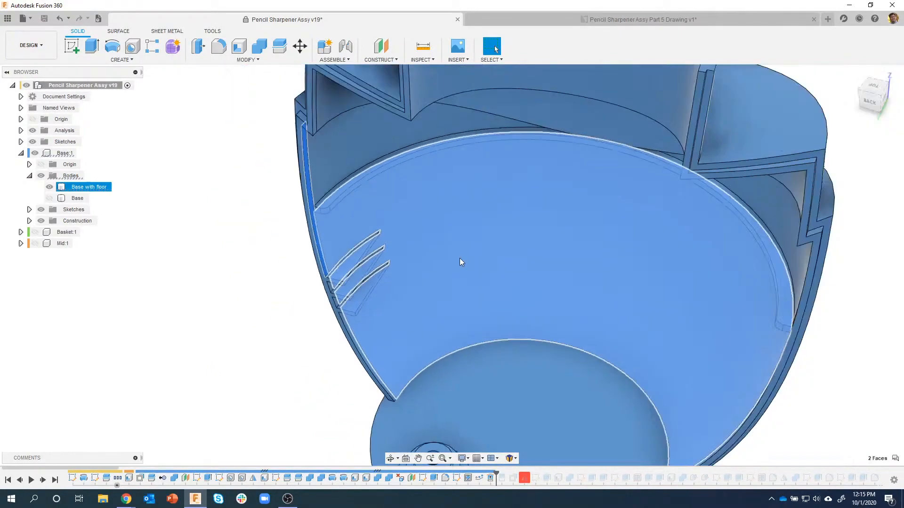
scroll(459, 262, down, 1)
scroll(772, 347, up, 3)
scroll(768, 352, up, 1)
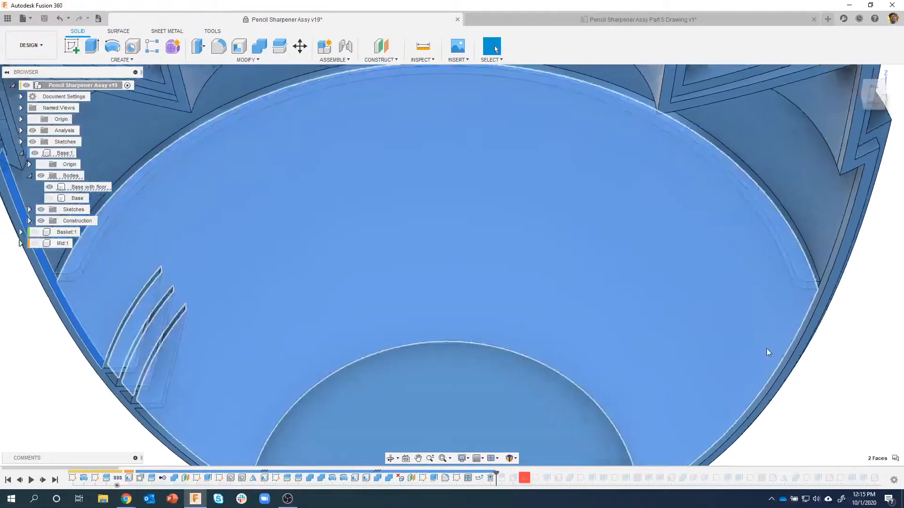
shift+middle_drag(766, 349, 777, 344)
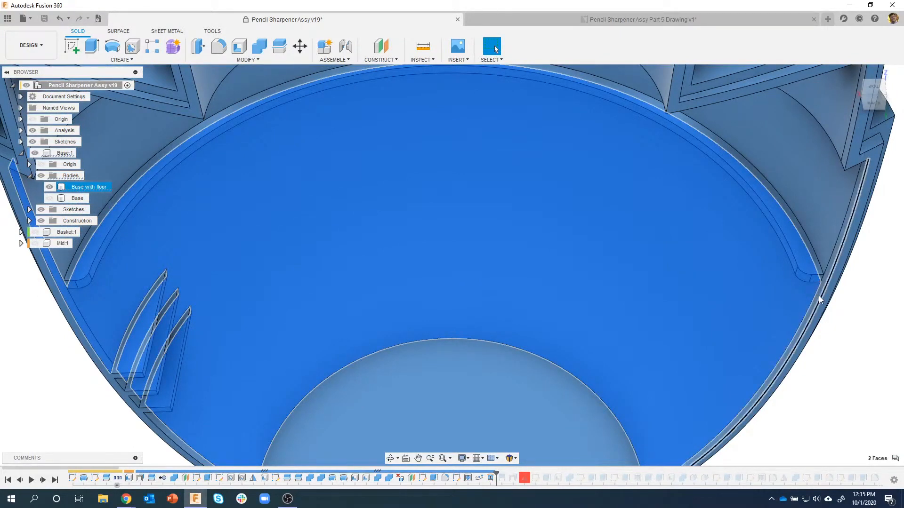
ctrl+click(820, 296)
scroll(820, 296, up, 5)
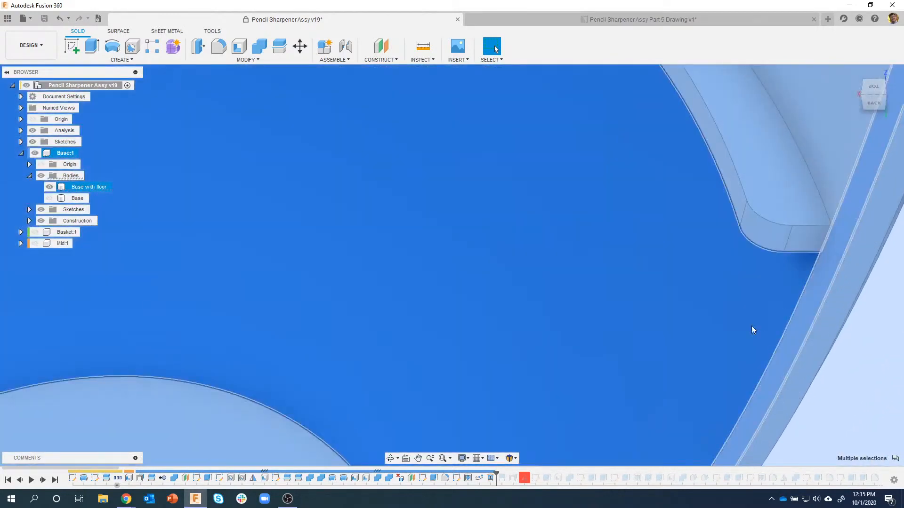
scroll(749, 329, down, 6)
click(210, 335)
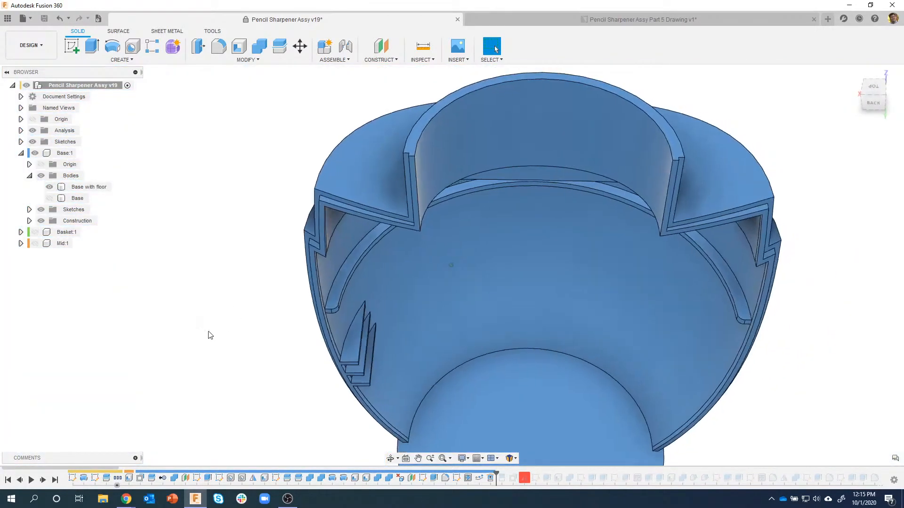
- Inspect the extent of the large curved inner wall face behind the three ribs
shift+middle_drag(210, 335, 400, 238)
click(399, 238)
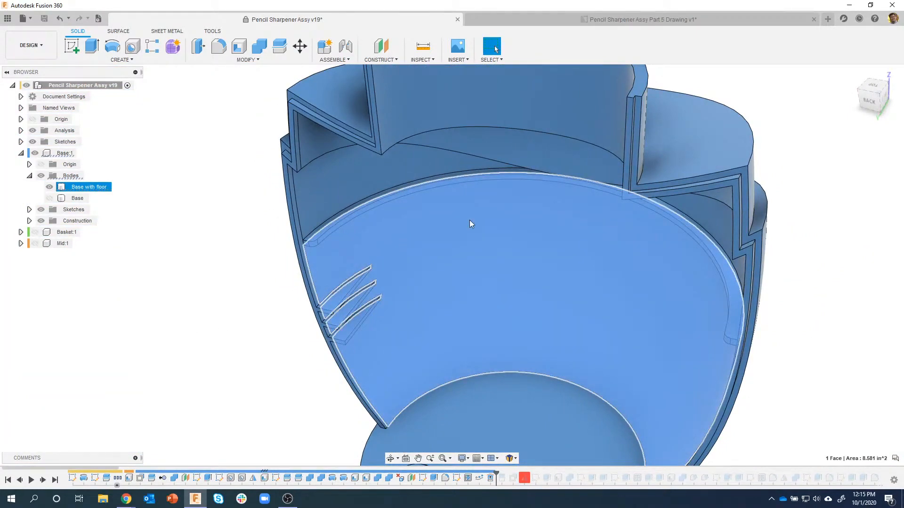
click(194, 310)
shift+middle_drag(363, 428, 422, 343)
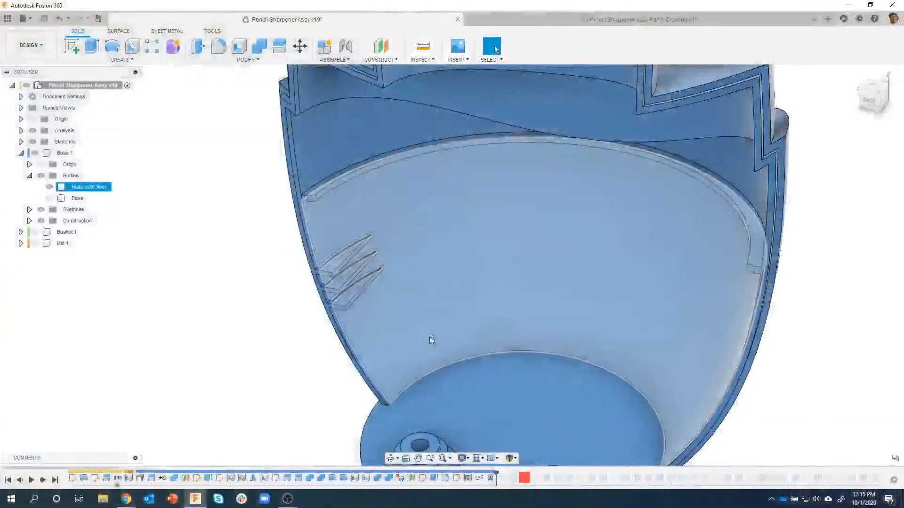
click(242, 347)
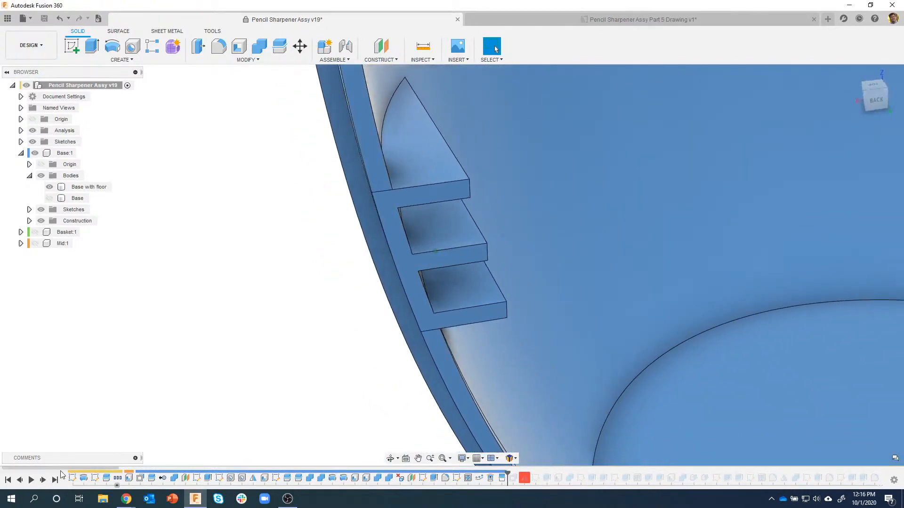
- Advance the history marker past the failed feature following ReplaceFace1, check both rib sets, and roll the marker to the timeline's end
click(42, 479)
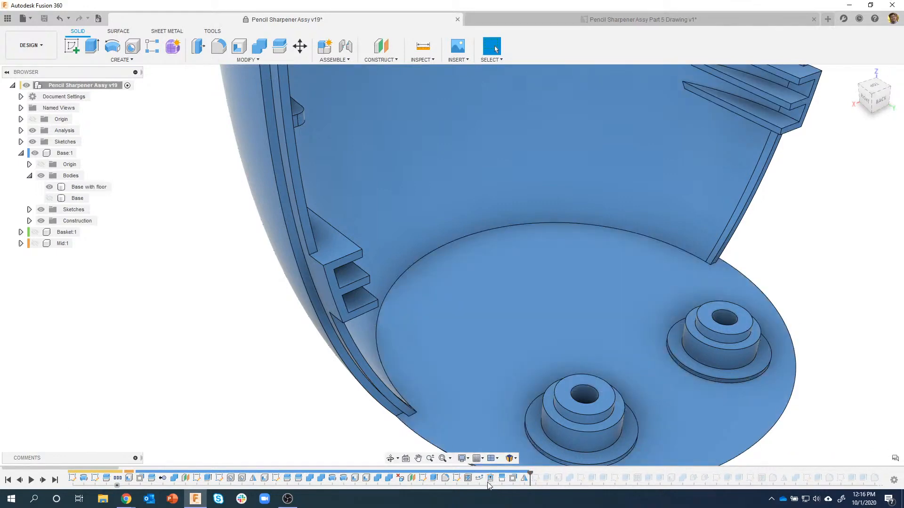
shift+middle_drag(490, 480, 674, 356)
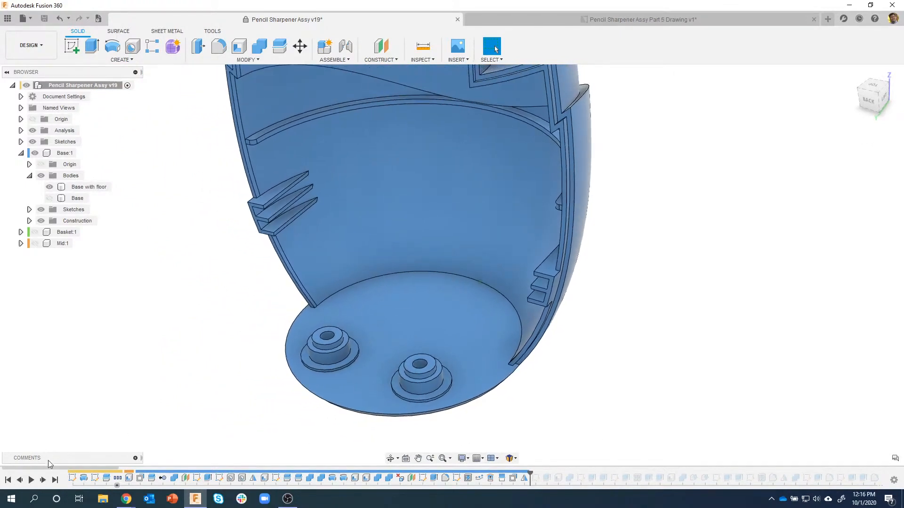
click(54, 481)
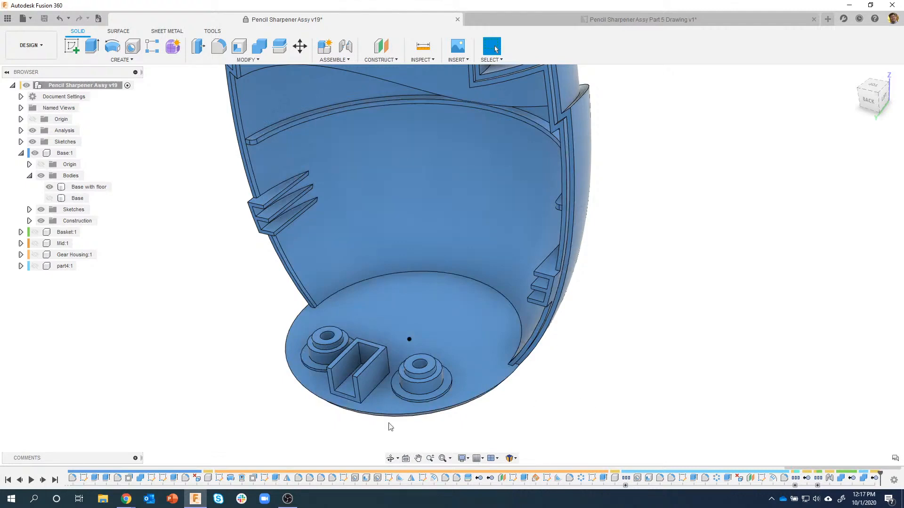
scroll(231, 394, down, 1)
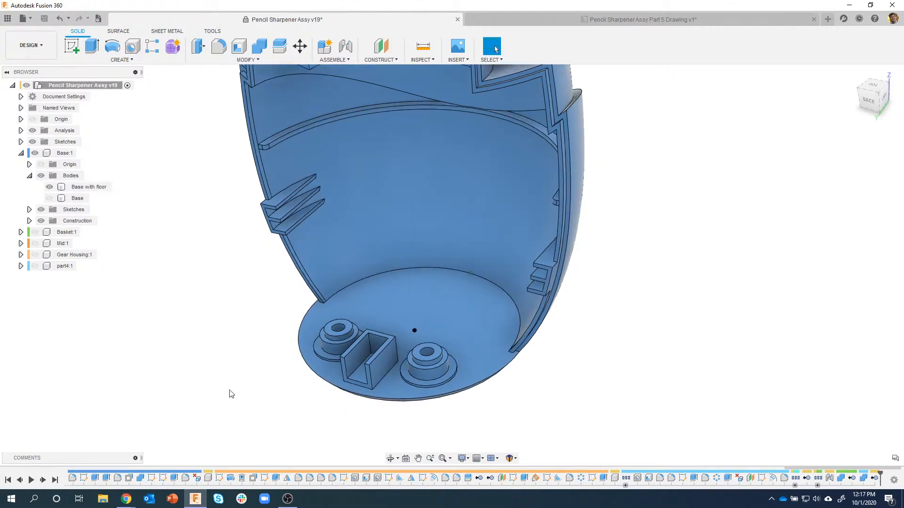
scroll(231, 394, down, 2)
drag(799, 466, 47, 473)
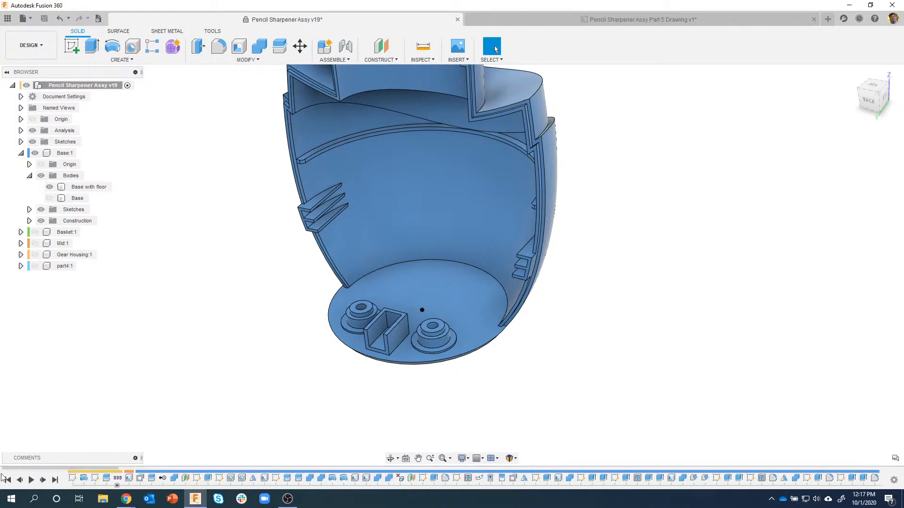
click(422, 306)
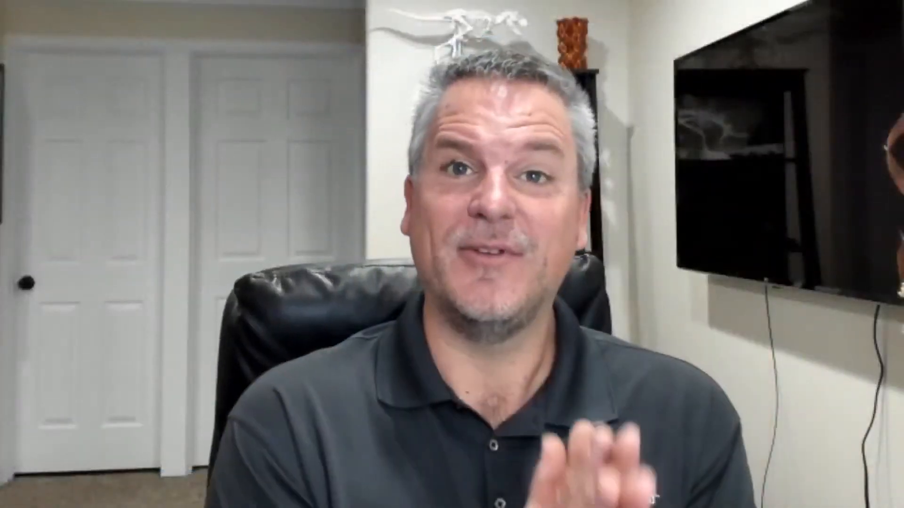
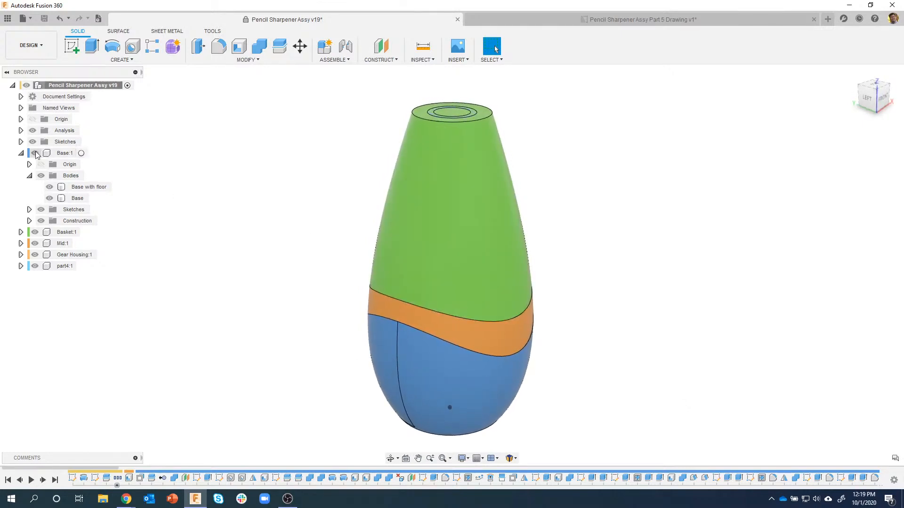
- Activate the Basket component and isolate it from the other components
click(21, 153)
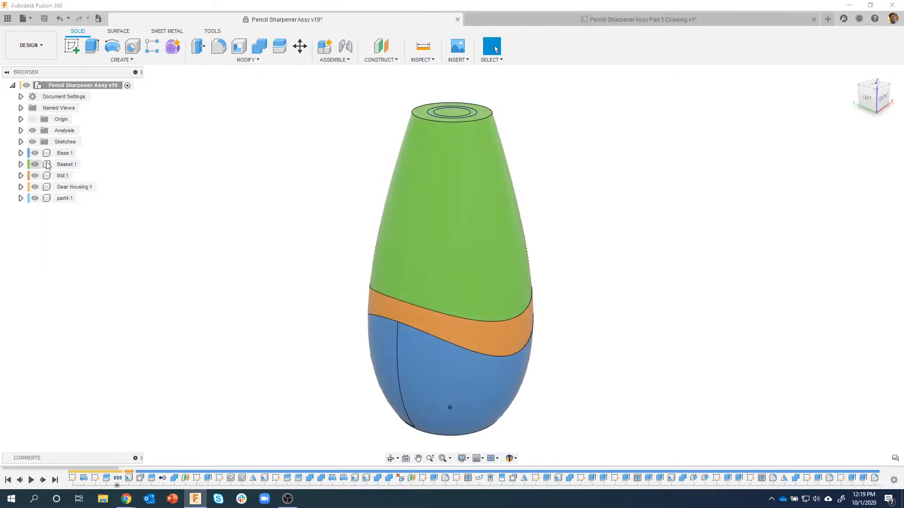
click(80, 164)
click(85, 165)
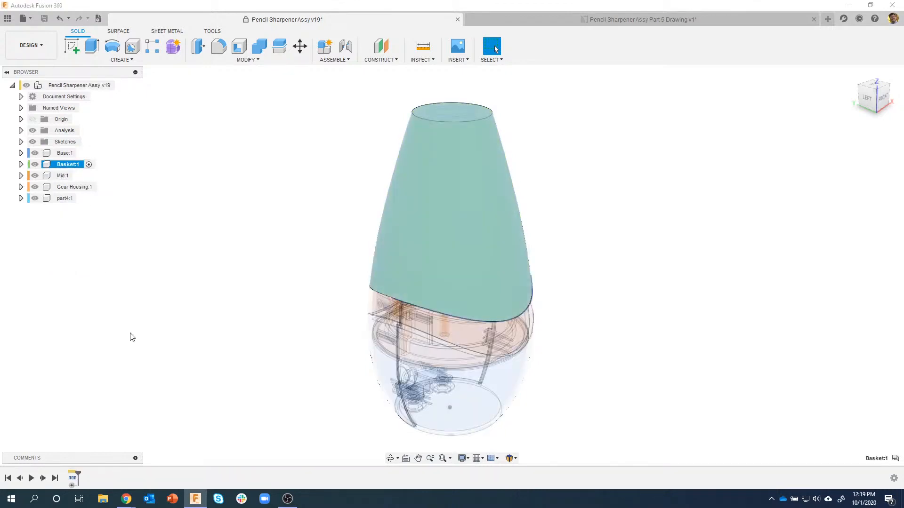
right_click(66, 166)
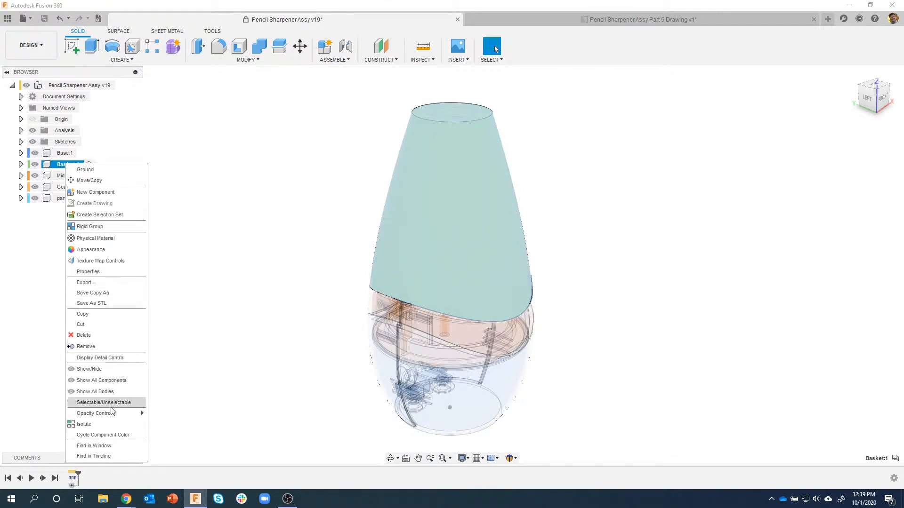
click(106, 425)
click(213, 245)
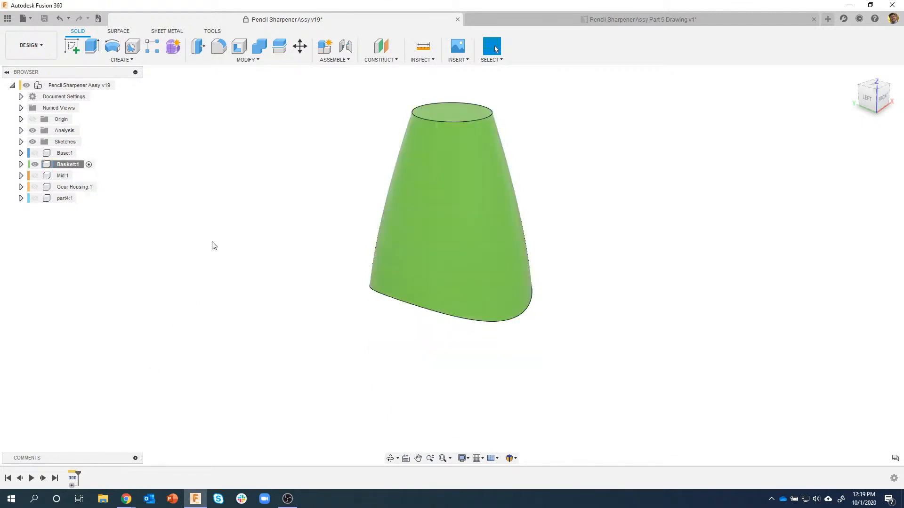
- Inspect the underside of the Basket and compare it with the dimensioned views in the Part 5 drawing
shift+middle_drag(261, 190, 261, 190)
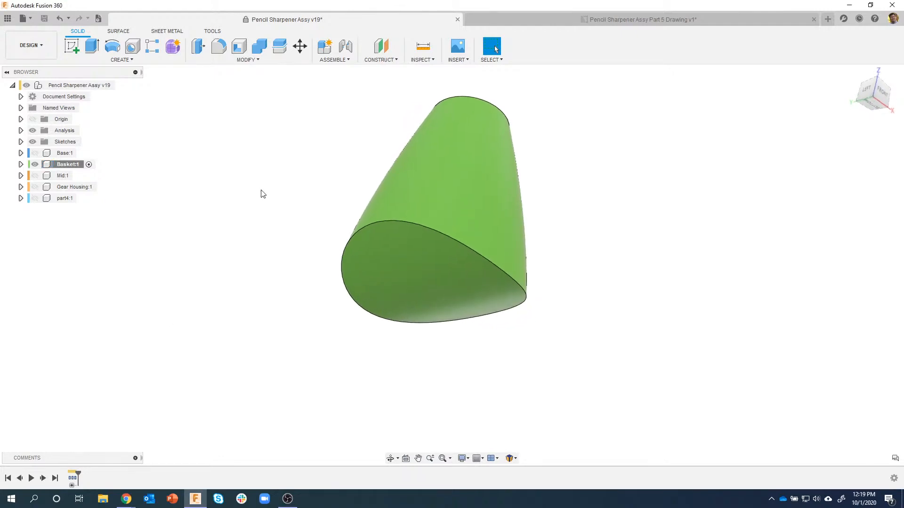
shift+middle_drag(399, 247, 447, 293)
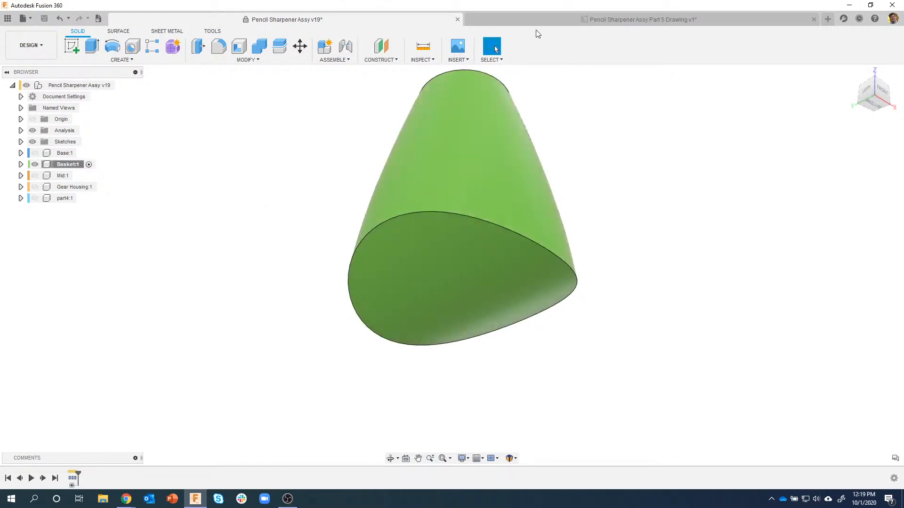
click(527, 22)
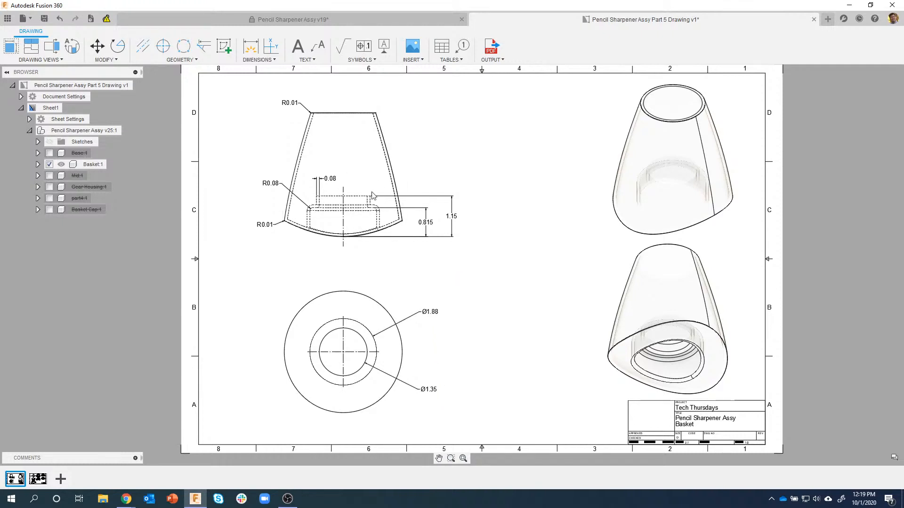
click(331, 17)
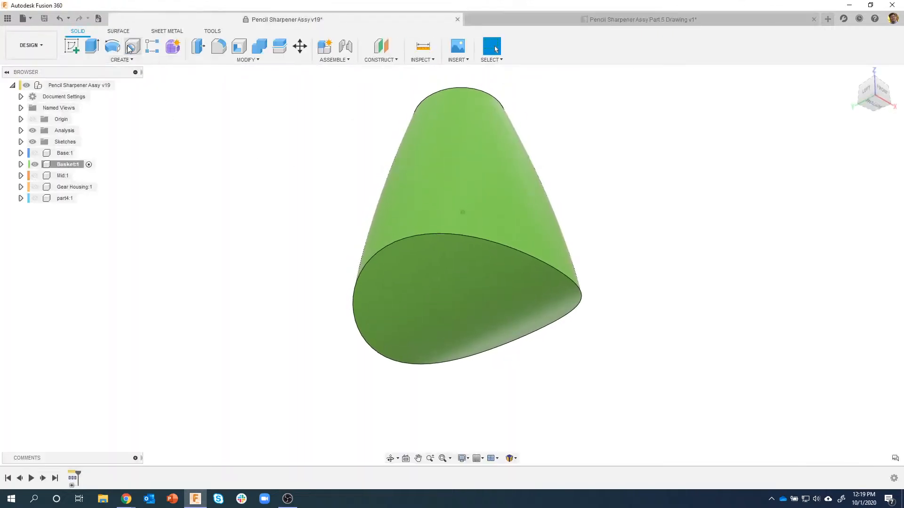
click(129, 41)
shift+middle_drag(467, 290, 429, 269)
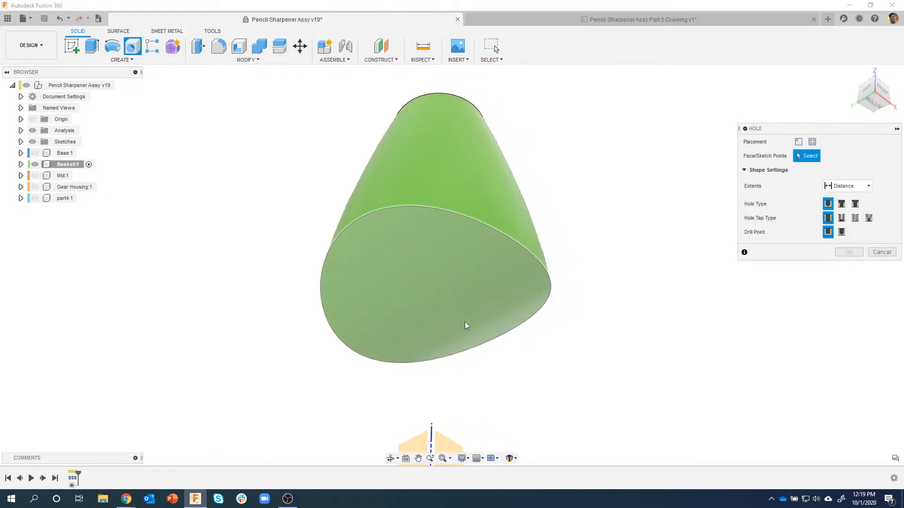
click(469, 280)
shift+middle_drag(569, 389, 498, 299)
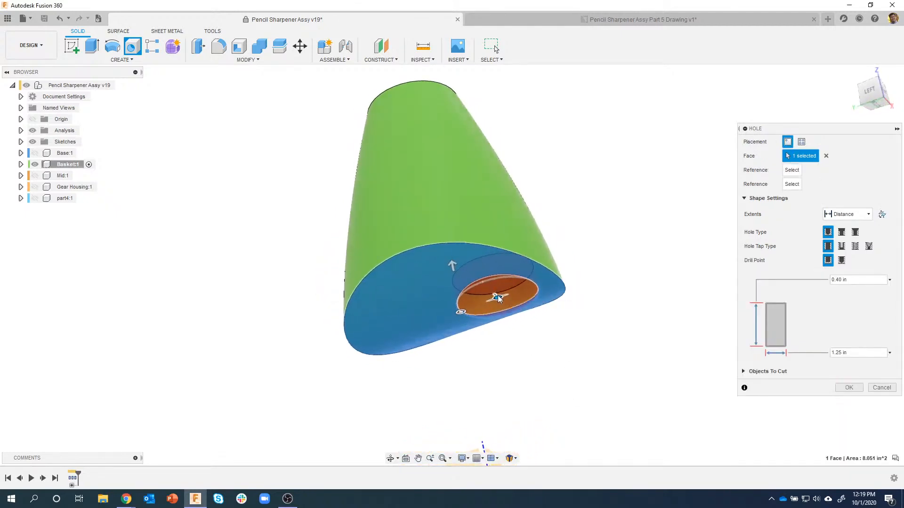
drag(496, 297, 383, 311)
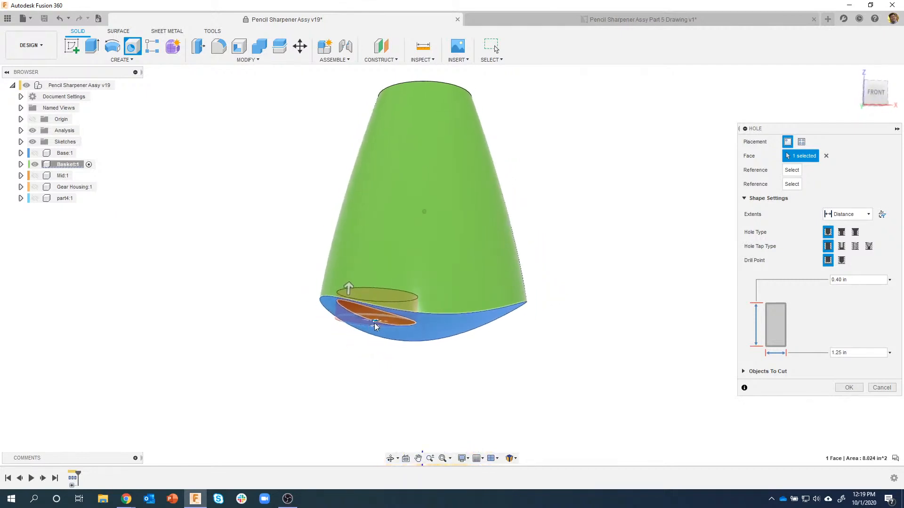
click(826, 156)
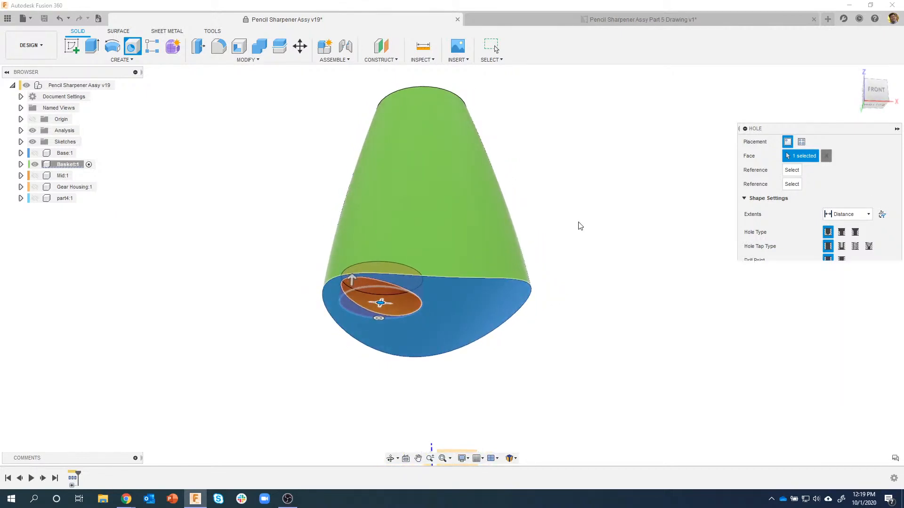
click(337, 300)
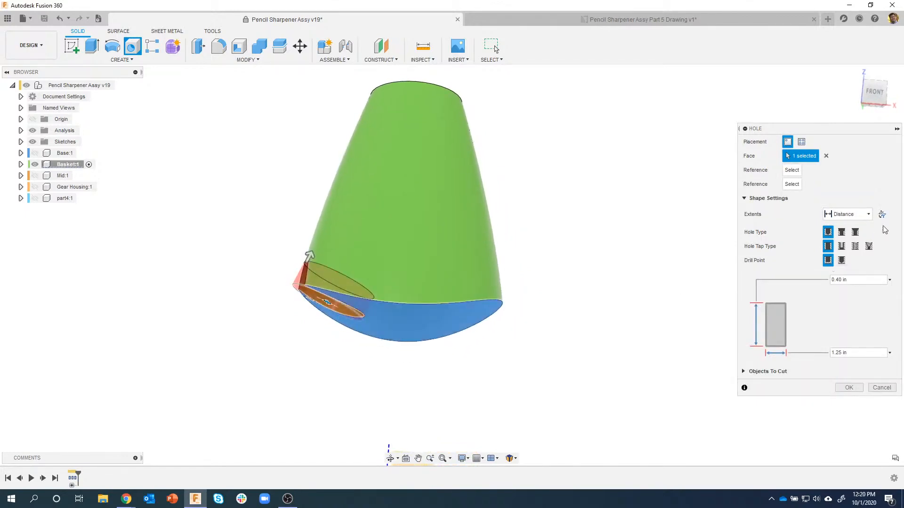
click(826, 156)
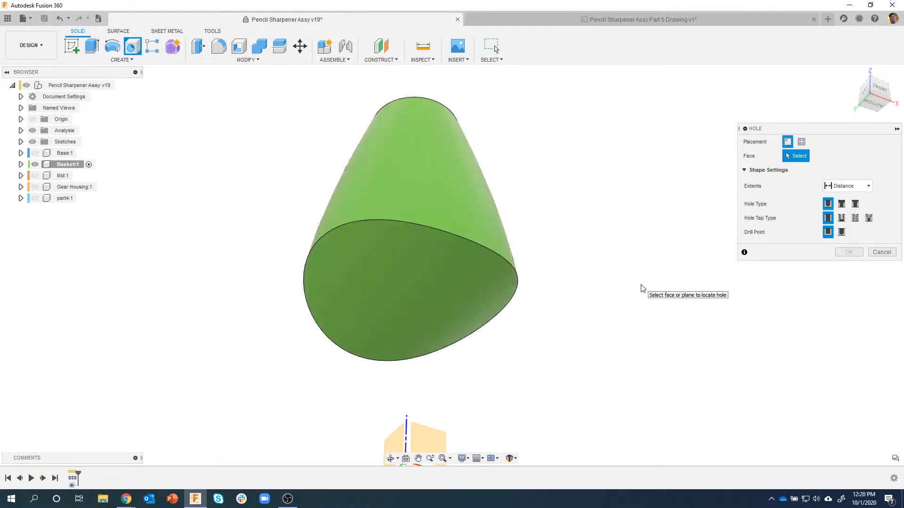
click(882, 253)
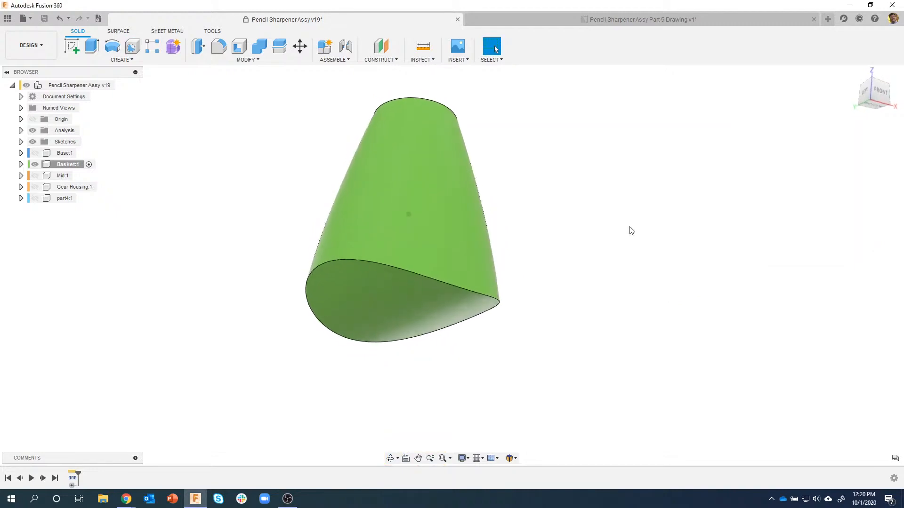
- Construct a plane tangent to the Basket's curved bottom face at the origin point
click(380, 60)
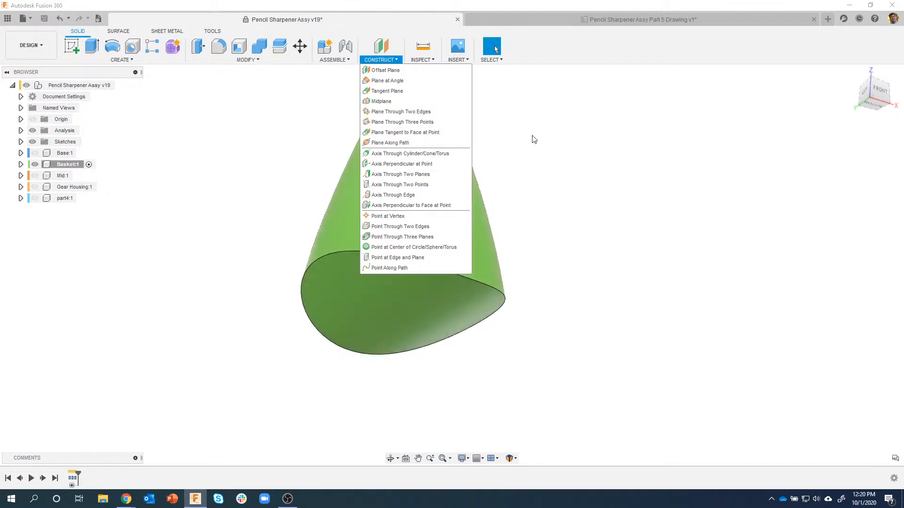
click(390, 134)
scroll(550, 144, down, 1)
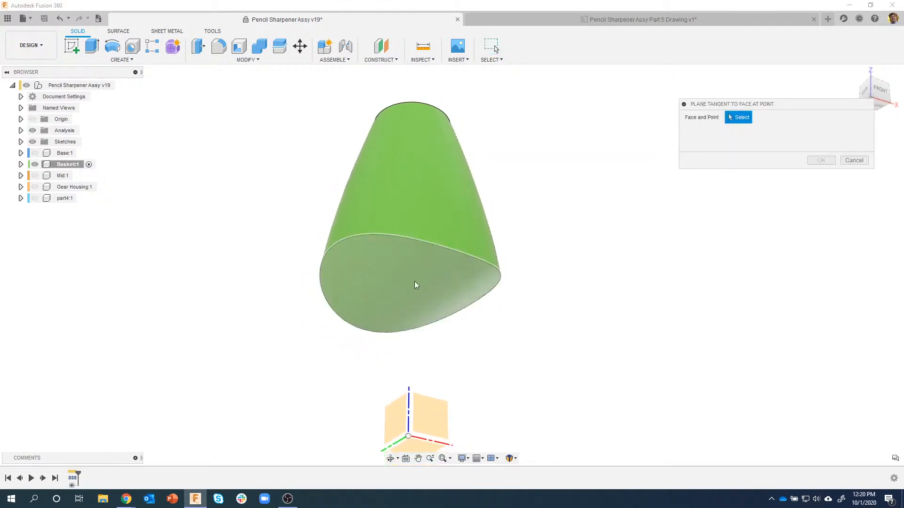
click(370, 272)
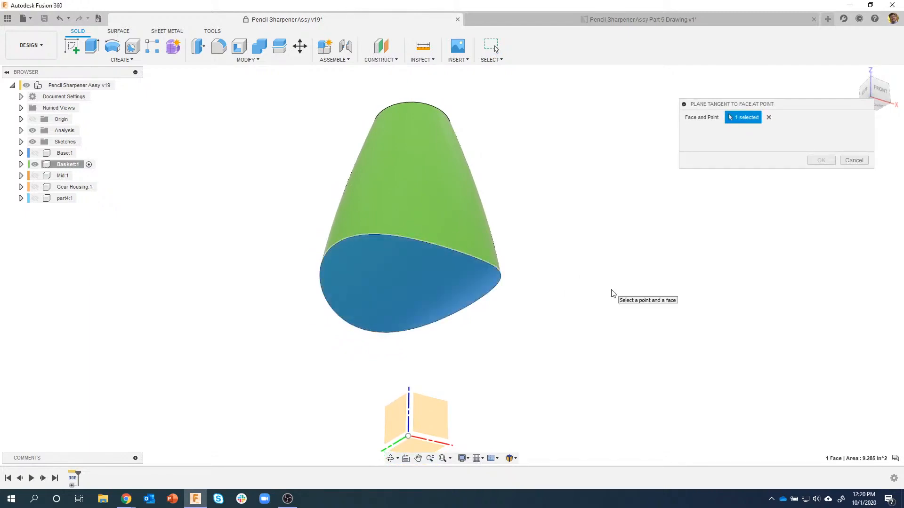
shift+middle_drag(648, 234, 402, 226)
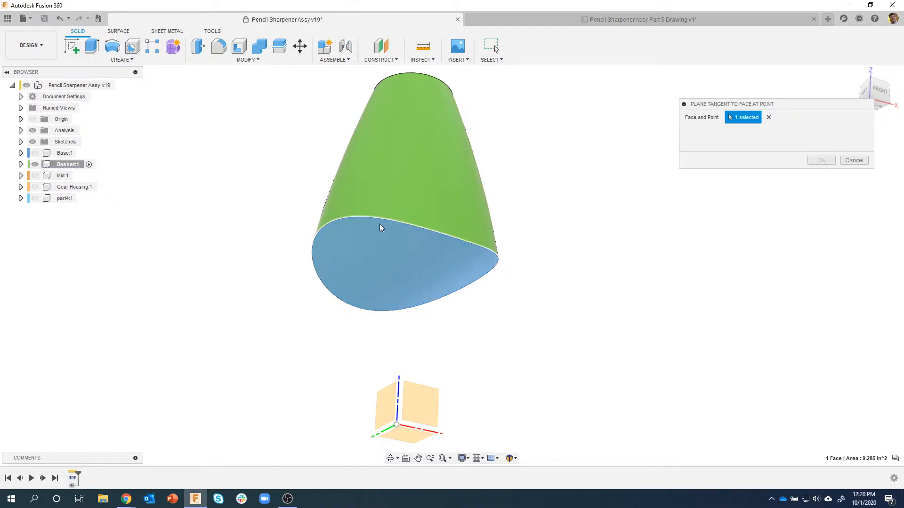
shift+middle_drag(486, 345, 427, 375)
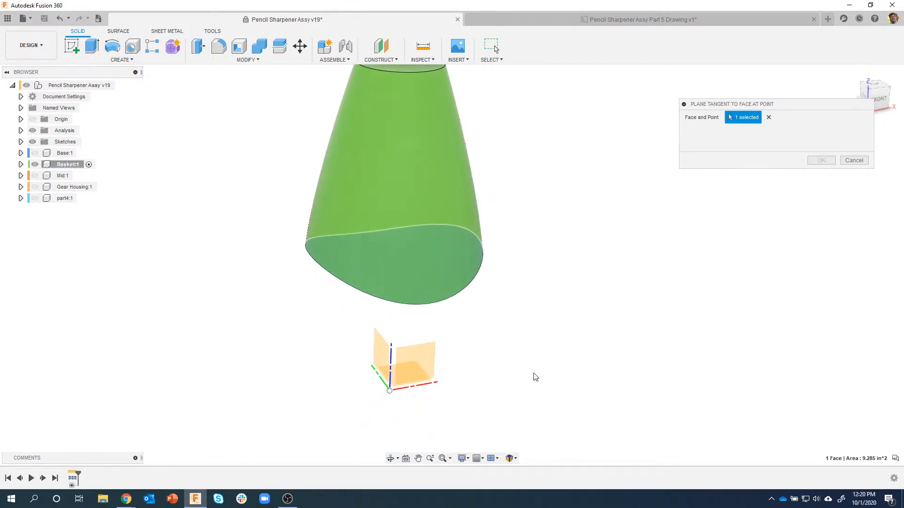
shift+middle_drag(522, 378, 413, 376)
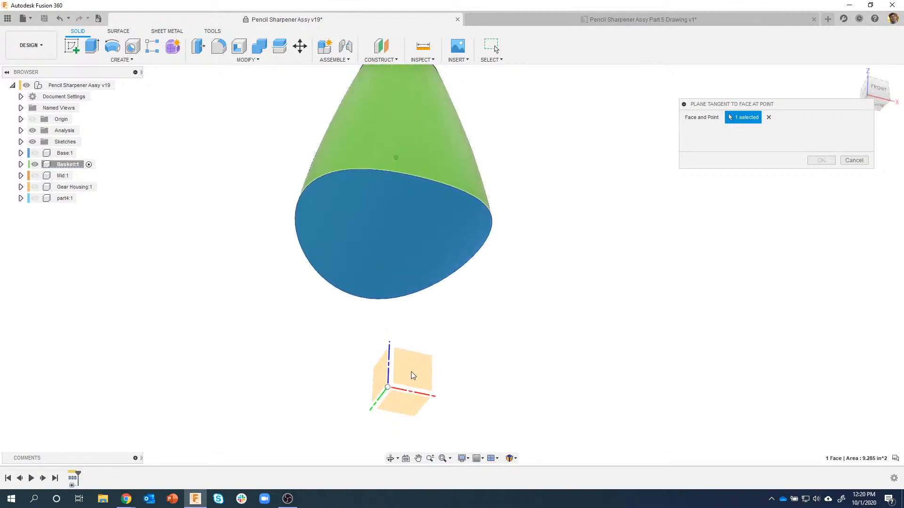
click(388, 389)
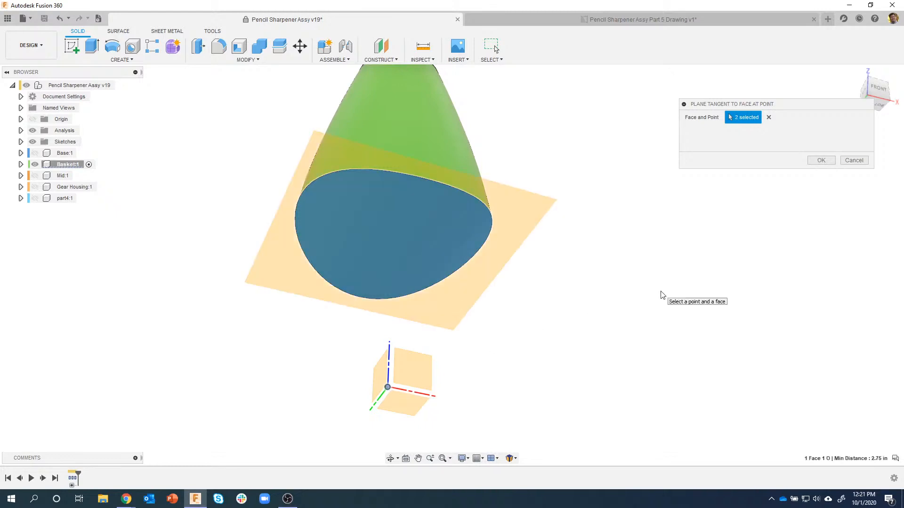
shift+middle_drag(661, 295, 882, 99)
click(882, 99)
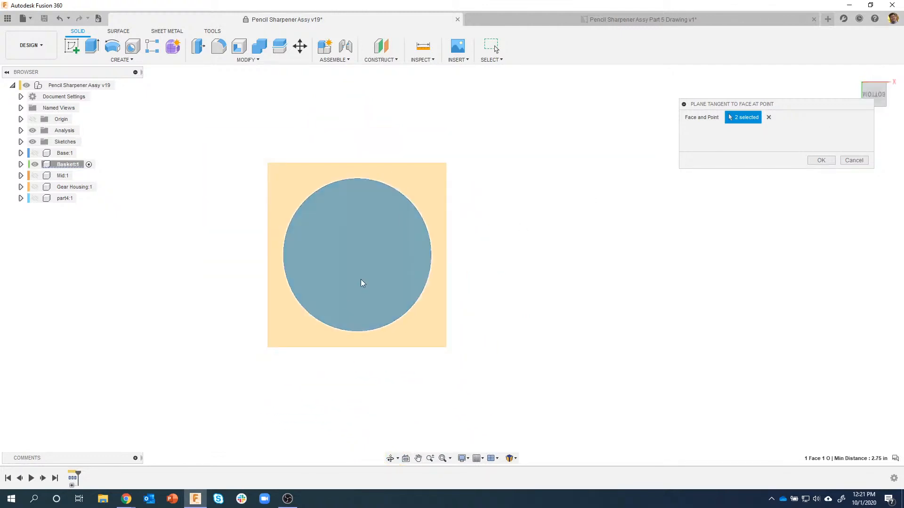
shift+middle_drag(543, 227, 371, 272)
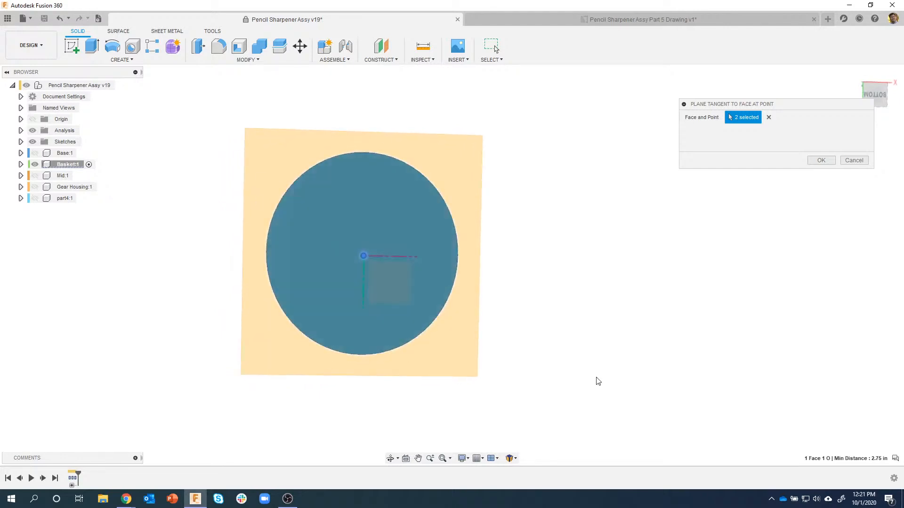
click(821, 161)
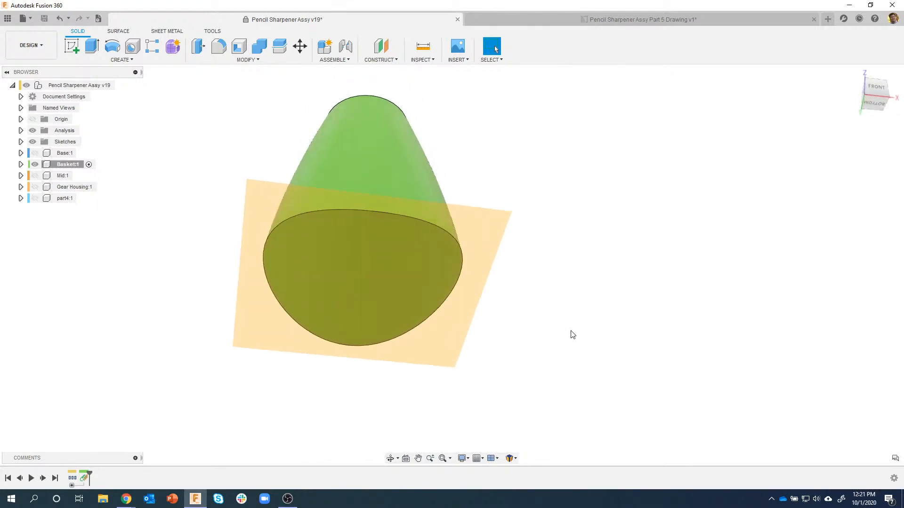
- Sketch a single point at the origin on the new tangent plane and finish the sketch
click(496, 224)
right_click(496, 224)
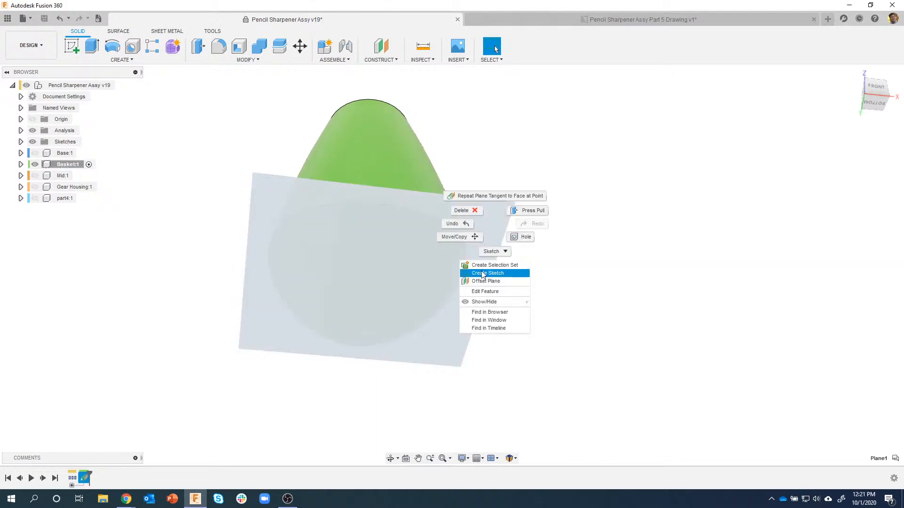
click(488, 273)
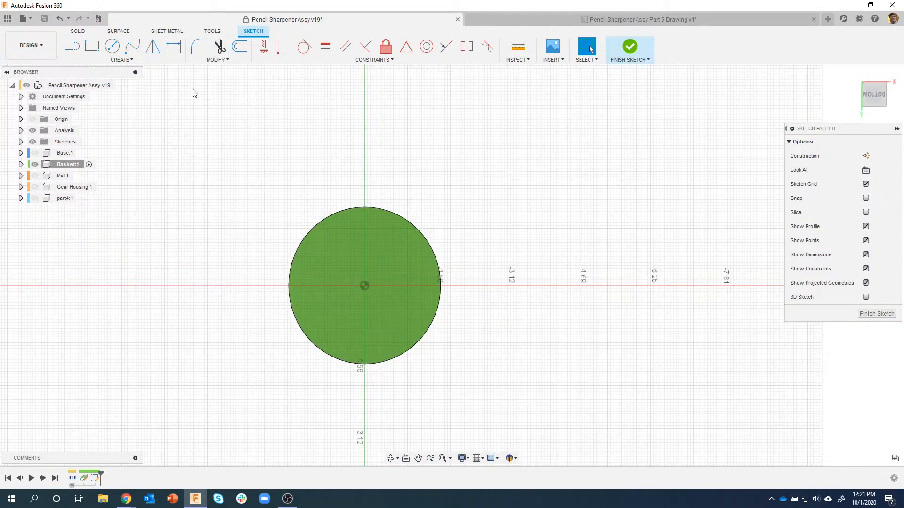
click(122, 60)
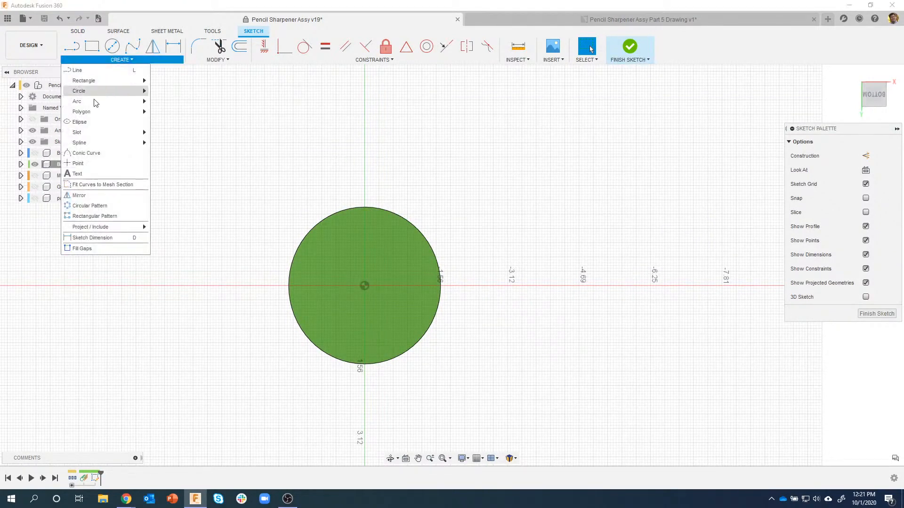
click(95, 165)
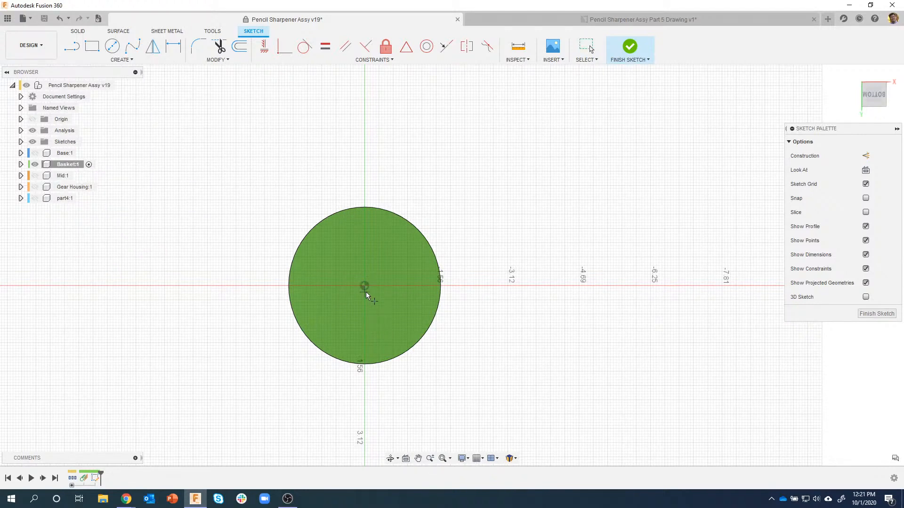
scroll(361, 290, up, 5)
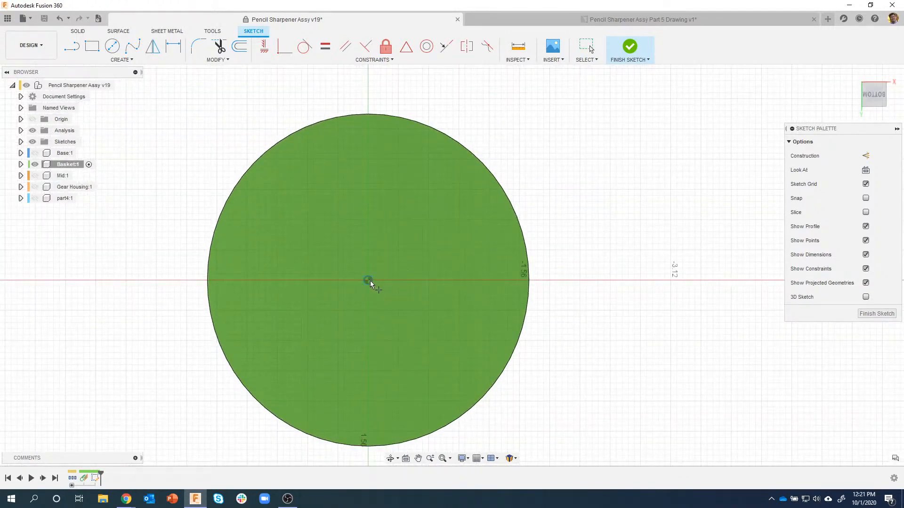
click(370, 281)
mouse_move(736, 373)
shift+middle_down()
mouse_move(580, 379)
mouse_move(405, 286)
mouse_move(383, 288)
mouse_move(494, 309)
mouse_move(617, 232)
mouse_move(629, 46)
shift+middle_up()
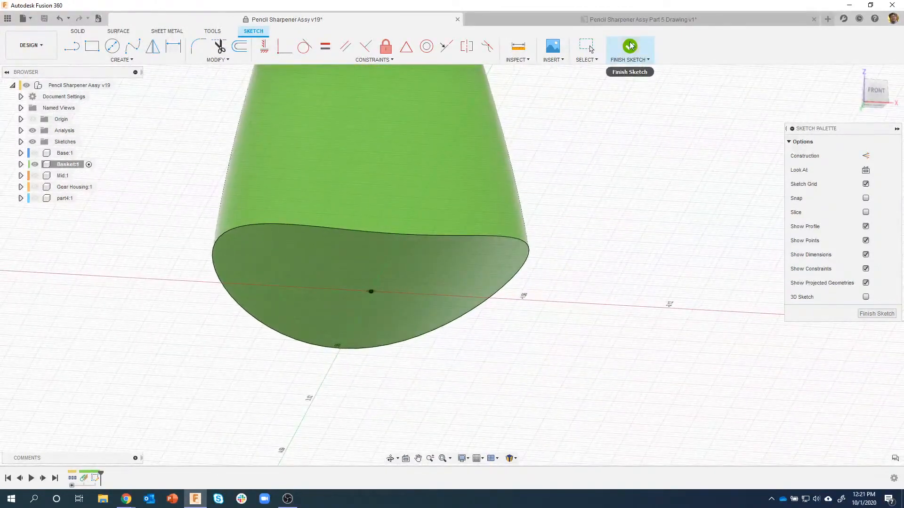
click(630, 45)
- Place a simple hole on the sketch point at the center of the Basket's curved underside
mouse_move(622, 298)
shift+middle_down()
mouse_move(617, 344)
mouse_move(591, 368)
mouse_move(431, 335)
mouse_move(383, 275)
mouse_move(371, 299)
mouse_move(392, 331)
mouse_move(592, 390)
mouse_move(615, 355)
shift+middle_up()
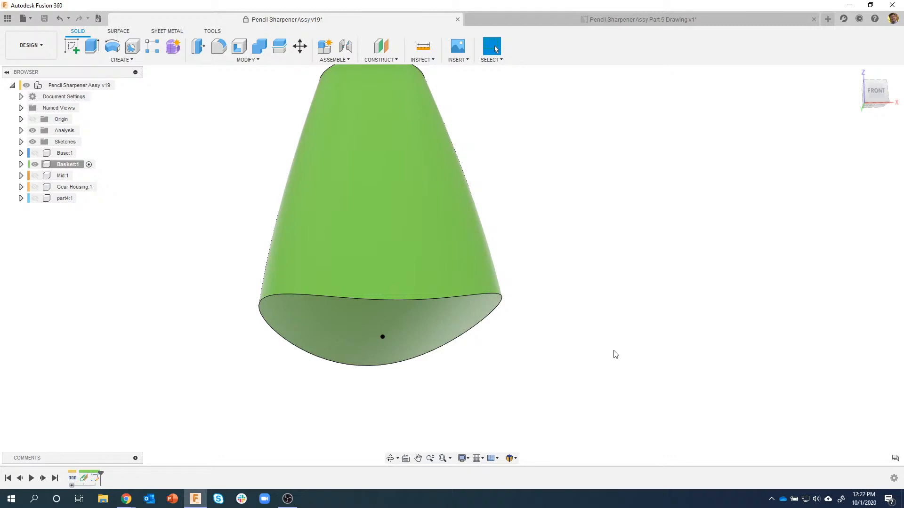
click(132, 52)
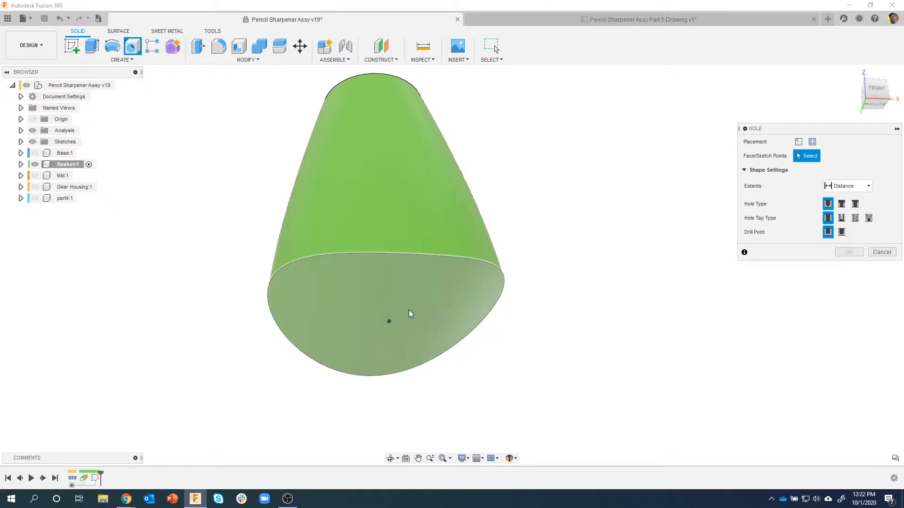
click(388, 322)
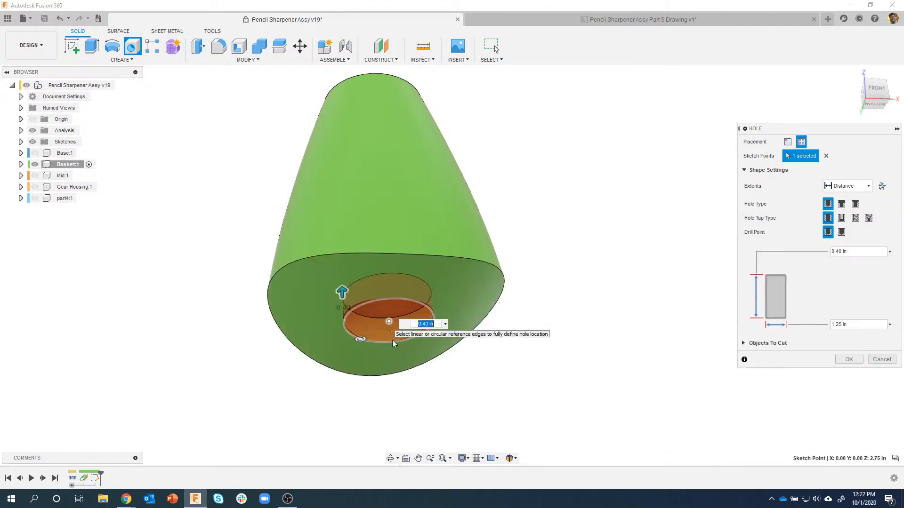
shift+middle_drag(594, 416, 376, 388)
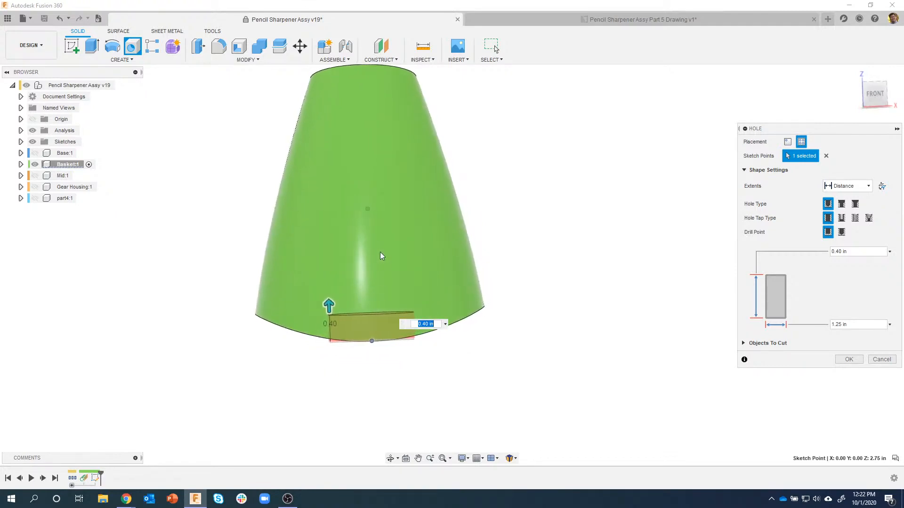
shift+middle_drag(442, 346, 551, 242)
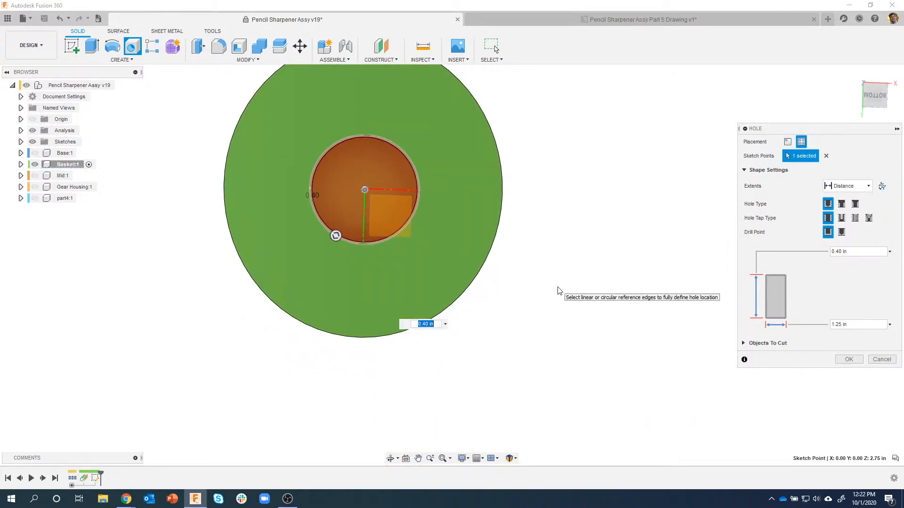
shift+middle_drag(560, 291, 517, 304)
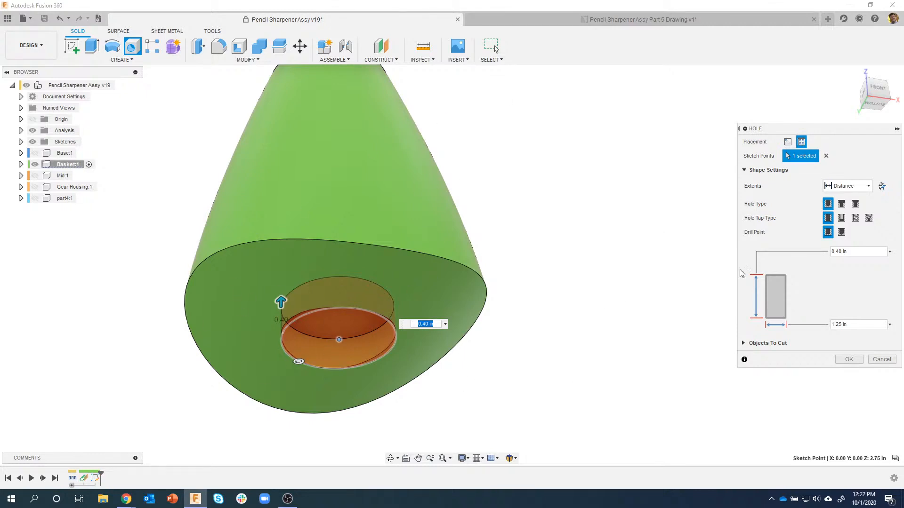
- Create the hole with a 1.88 in diameter, 0.815 in depth and a flat drill point
click(862, 323)
drag(828, 323, 822, 326)
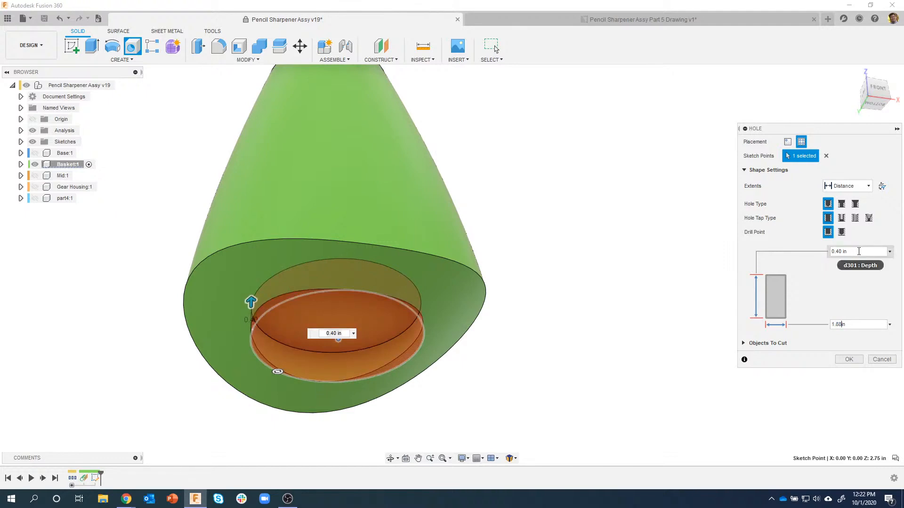
click(864, 252)
text(0)
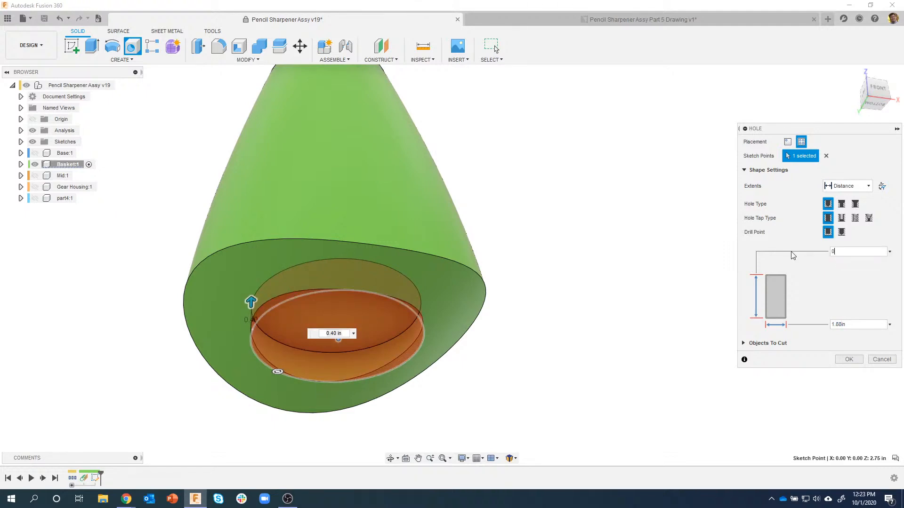
text(.815)
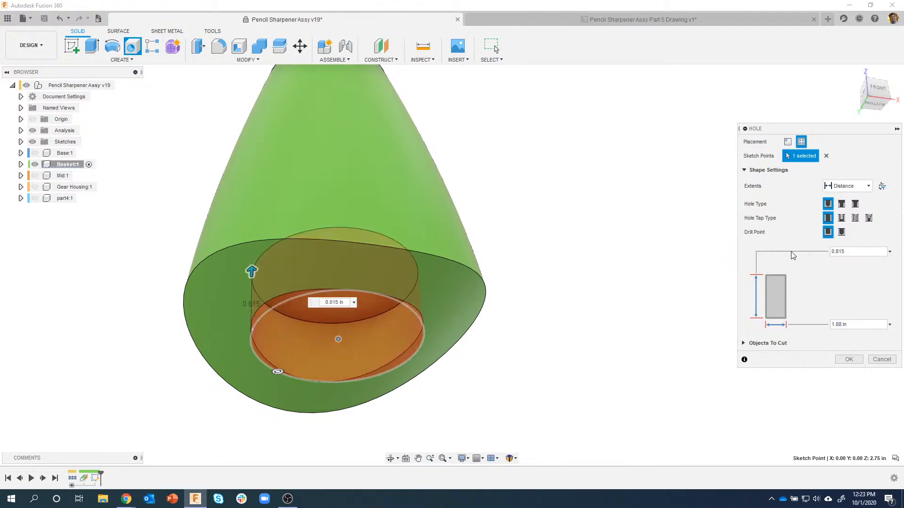
shift+middle_drag(407, 419, 476, 435)
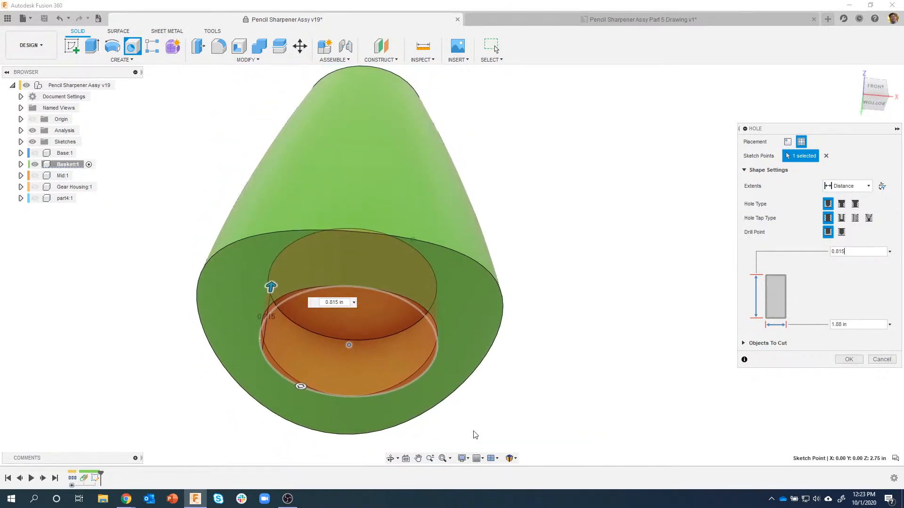
click(842, 232)
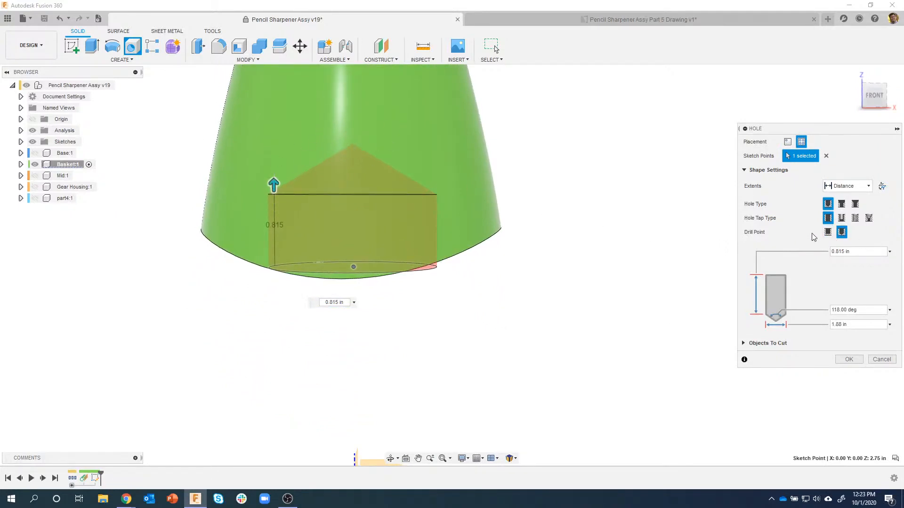
click(828, 232)
shift+middle_drag(468, 422, 753, 362)
click(848, 359)
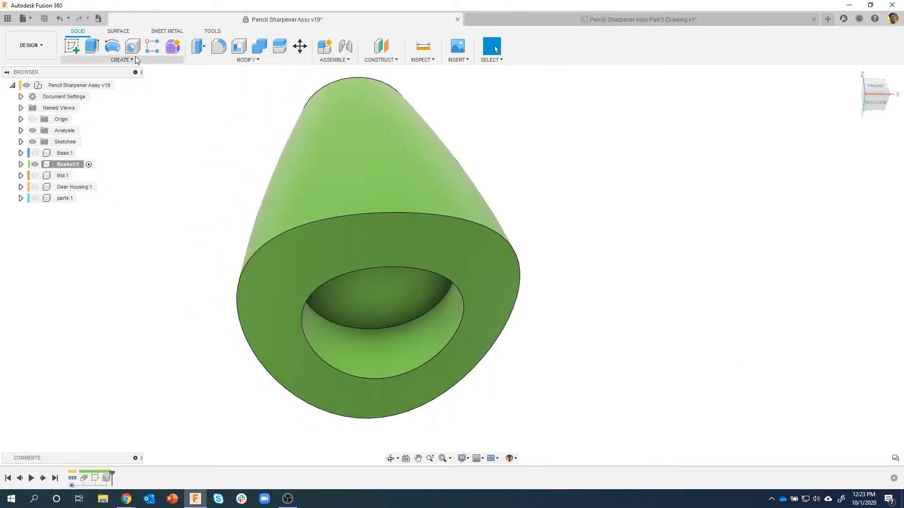
- Check the hole sizes in the Part 5 drawing, show the Basket's Sketch1 and place a second hole on its center point
click(539, 20)
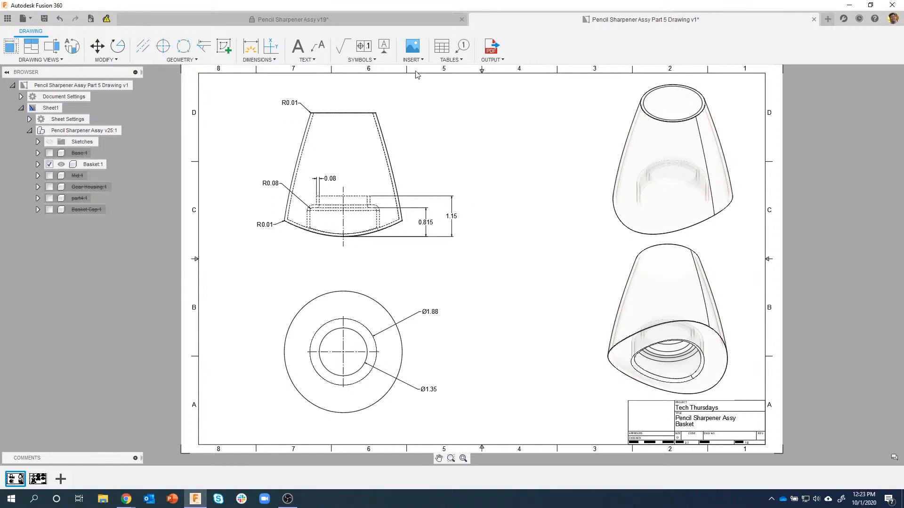
click(345, 21)
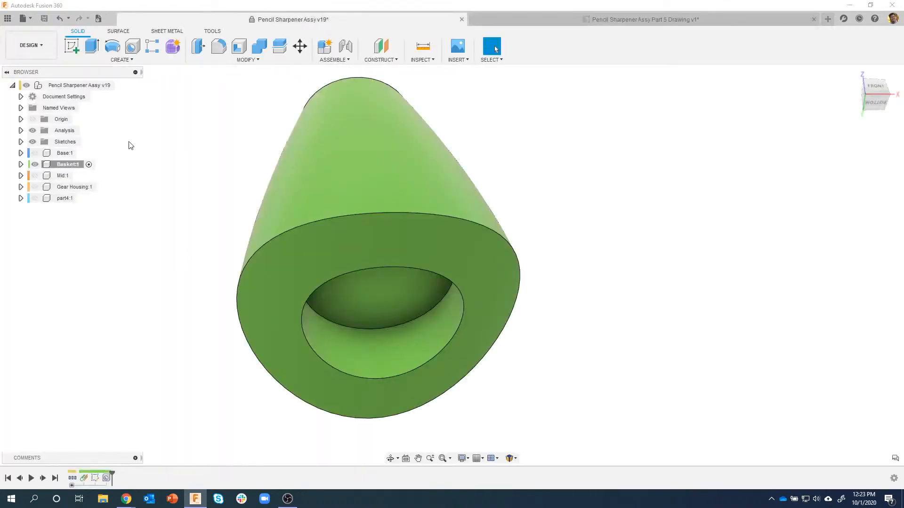
click(135, 48)
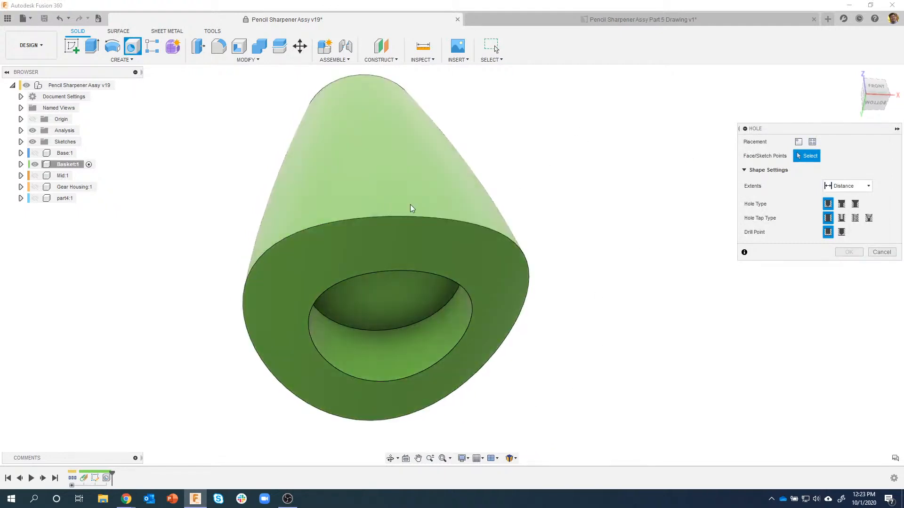
click(20, 164)
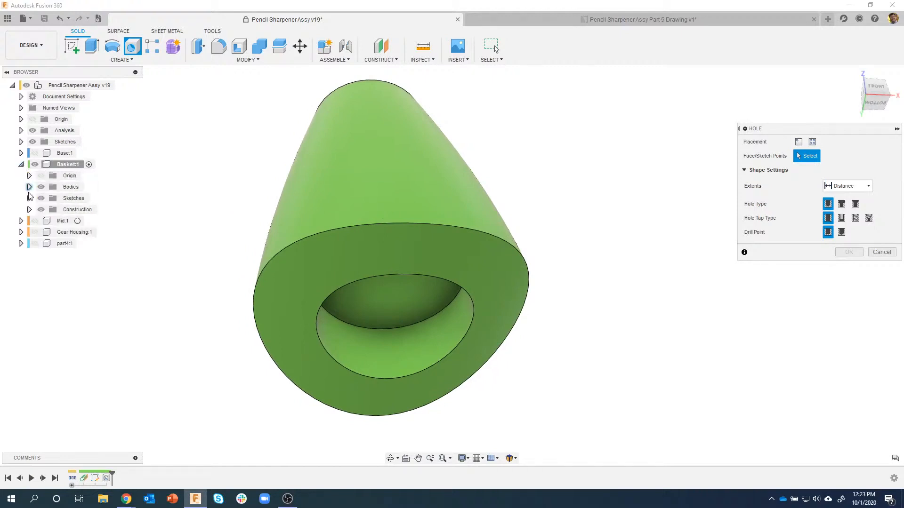
click(30, 199)
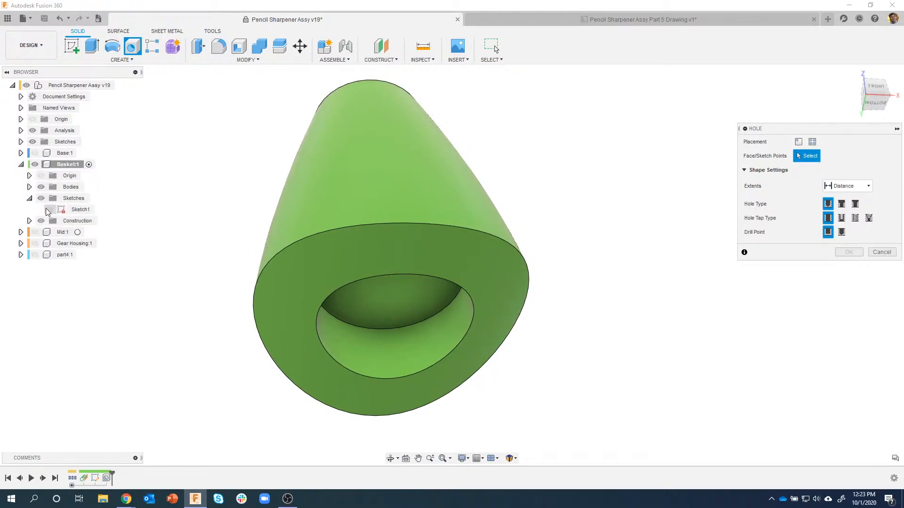
click(49, 209)
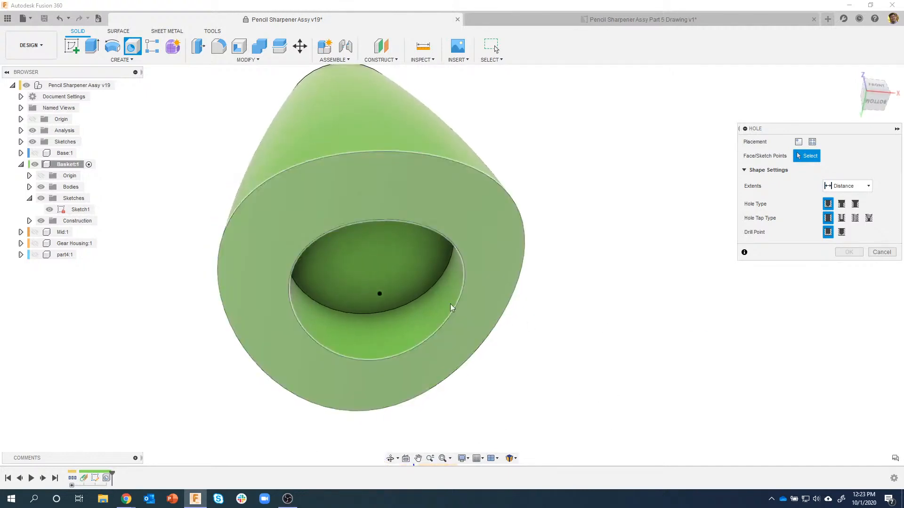
click(380, 294)
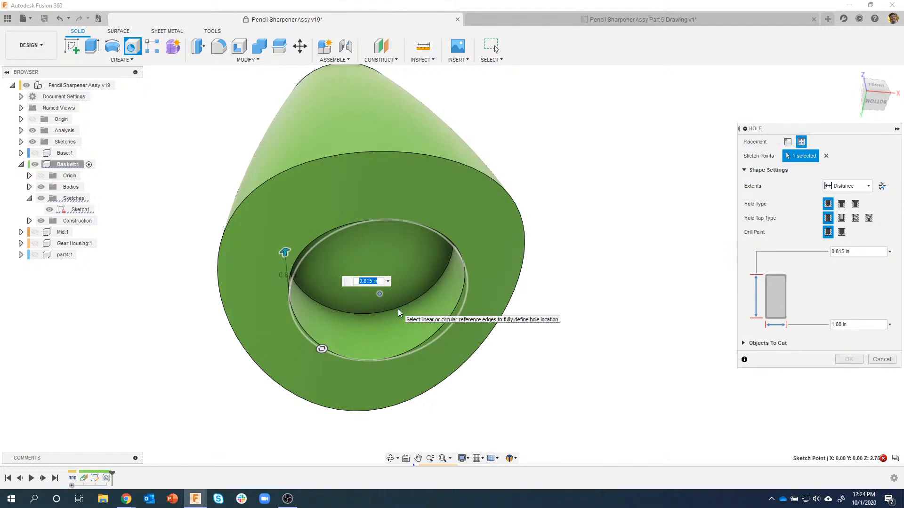
- Create the second hole with a 1.35 in diameter, 1.15 in depth and a flat drill point
click(847, 325)
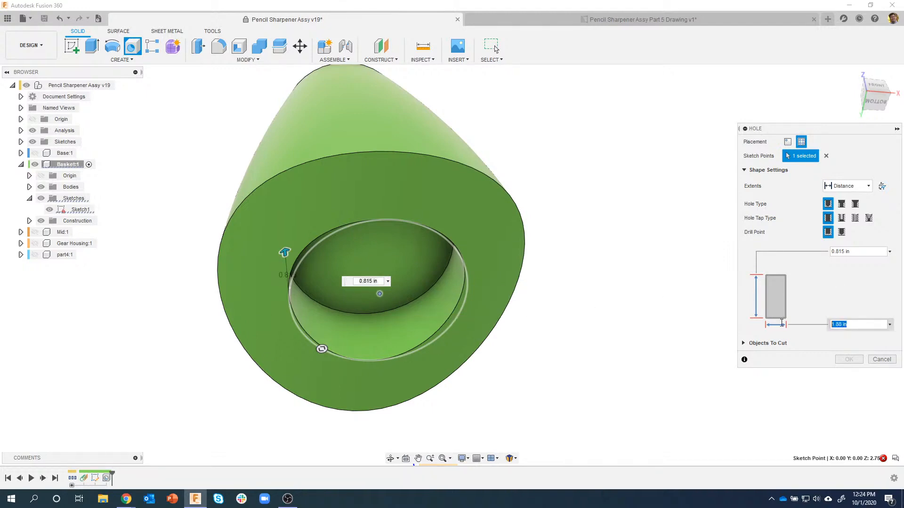
text(1.35)
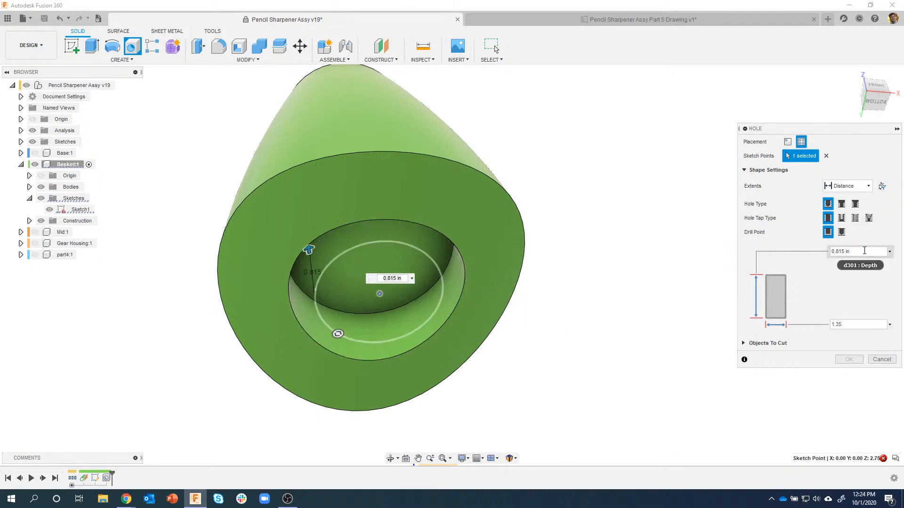
click(840, 252)
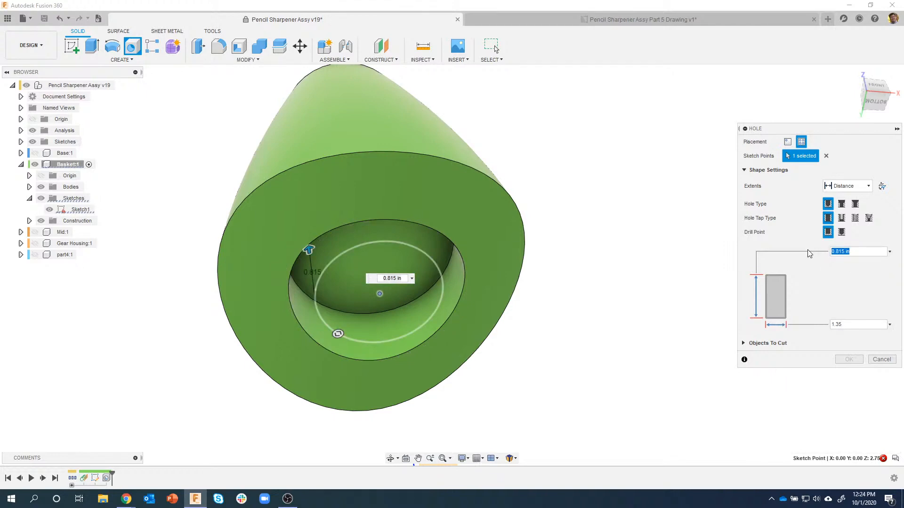
text(1.15)
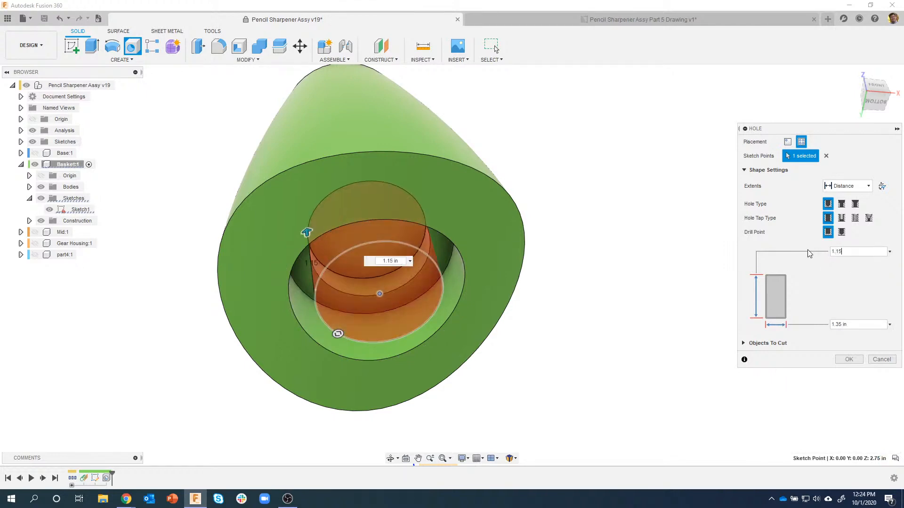
shift+middle_drag(296, 222, 504, 248)
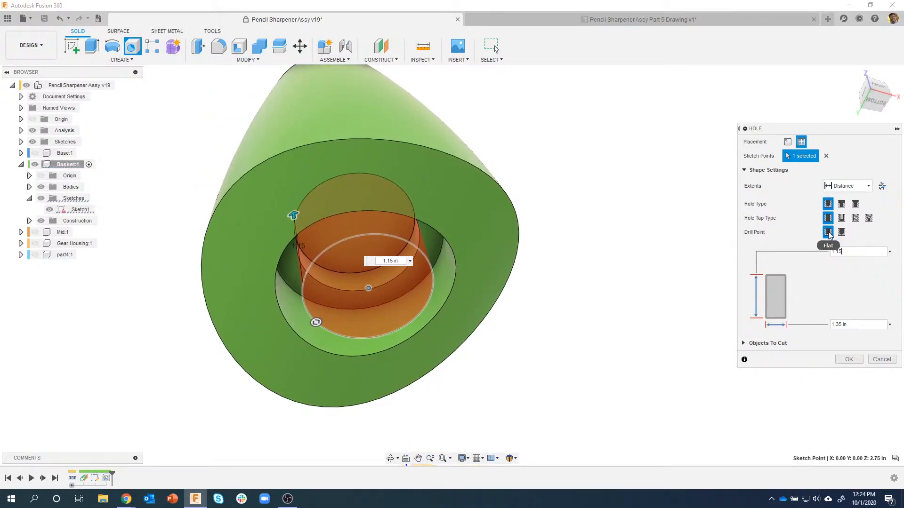
click(843, 361)
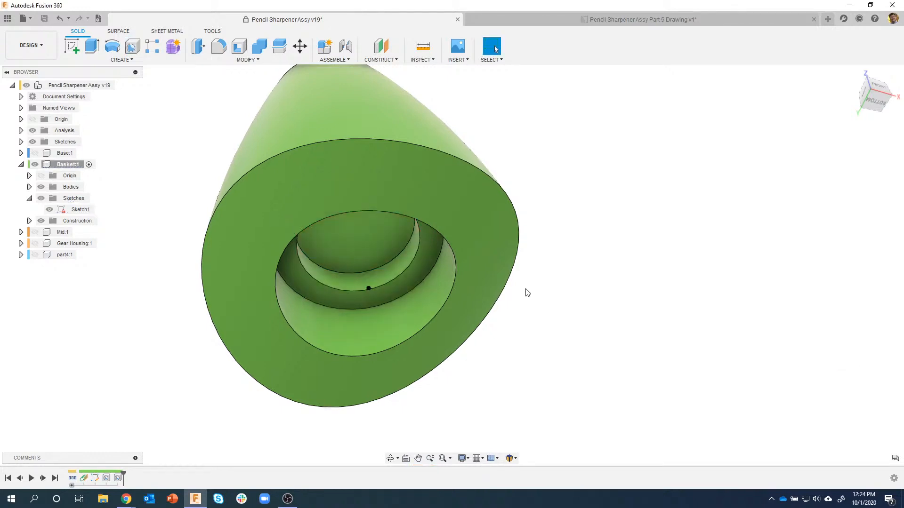
- Fillet the edges of the entire 1.88 in hole feature with a constant 0.08 in radius
shift+middle_drag(527, 293, 553, 317)
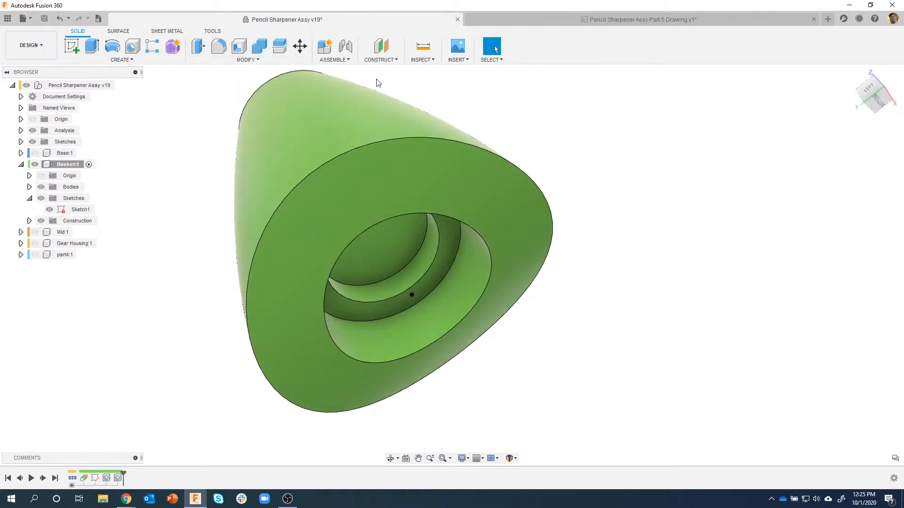
click(219, 47)
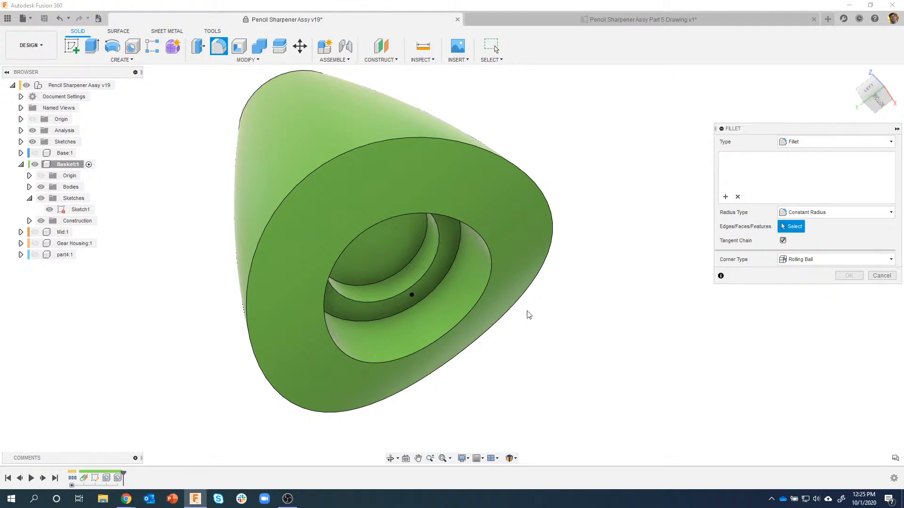
click(106, 478)
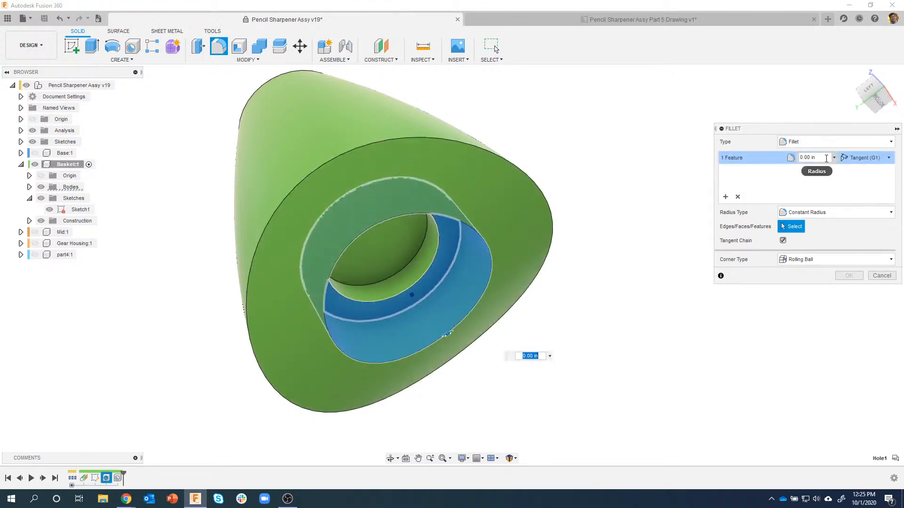
drag(816, 159, 807, 159)
text(.08)
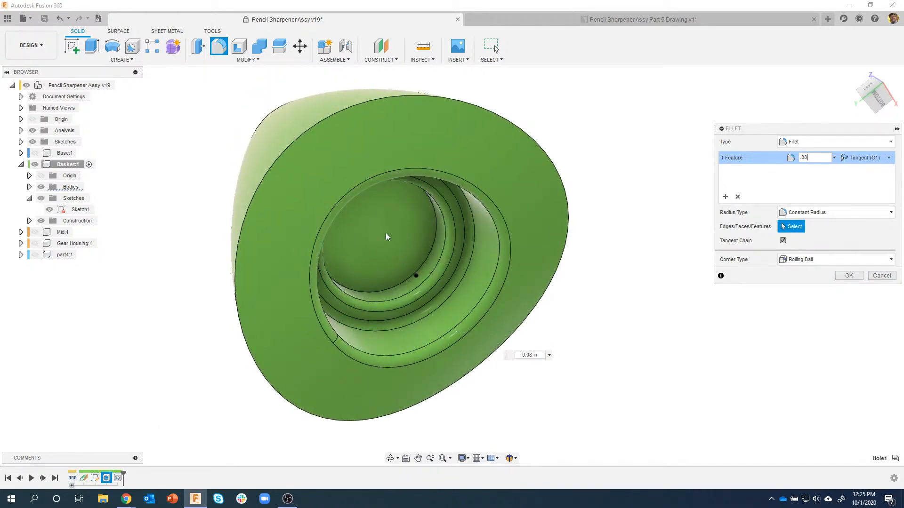
shift+middle_drag(413, 252, 456, 298)
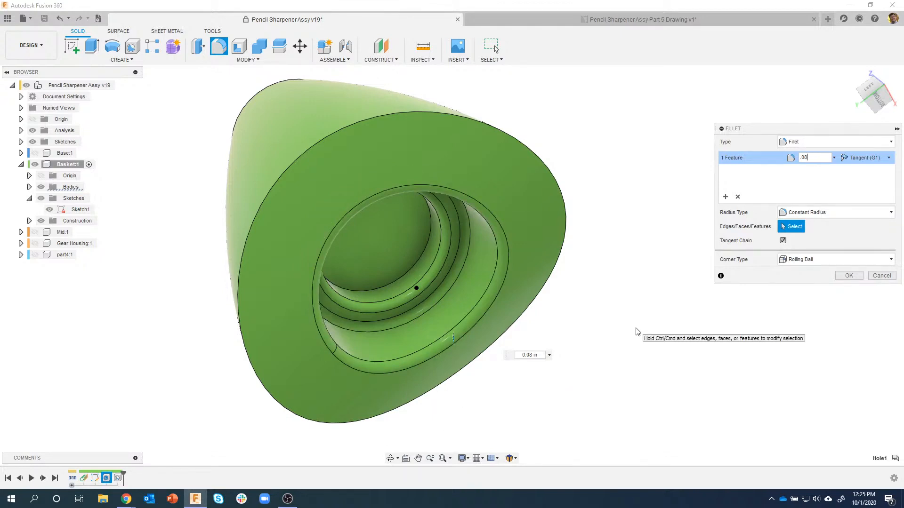
click(849, 276)
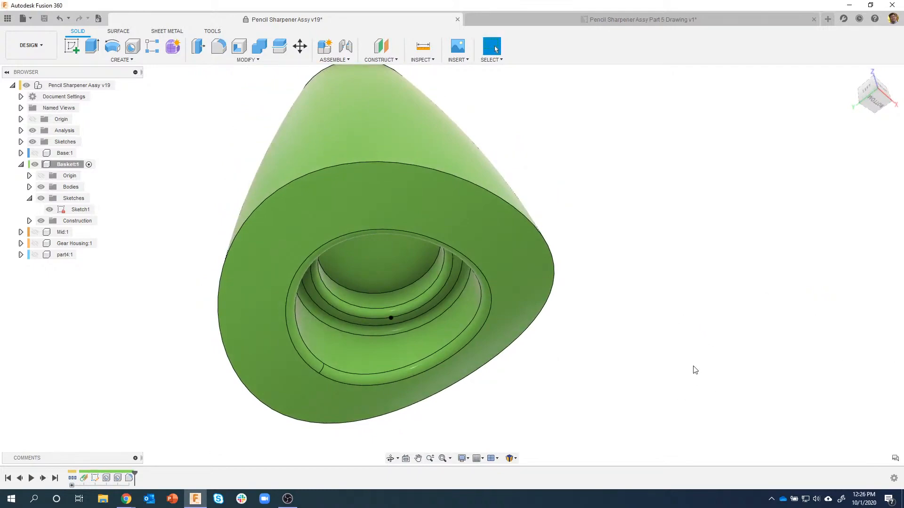
- Construct an offset plane 0.4 in below the Basket's flat top face, using a distance of -0.4 in
shift+middle_drag(695, 370, 567, 250)
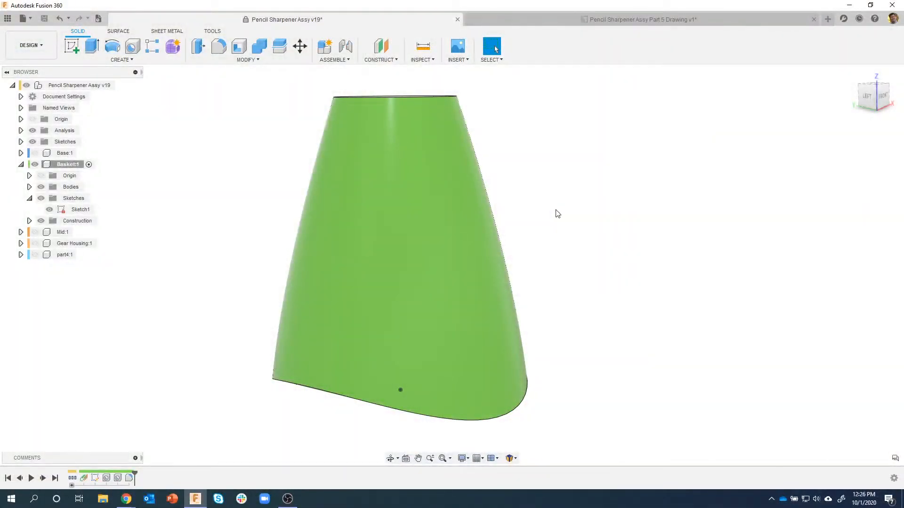
shift+middle_drag(557, 214, 486, 99)
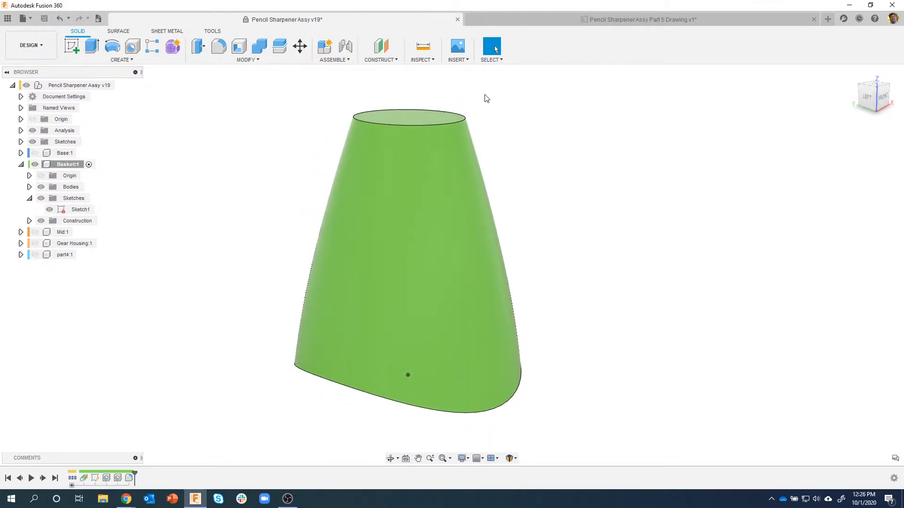
click(385, 49)
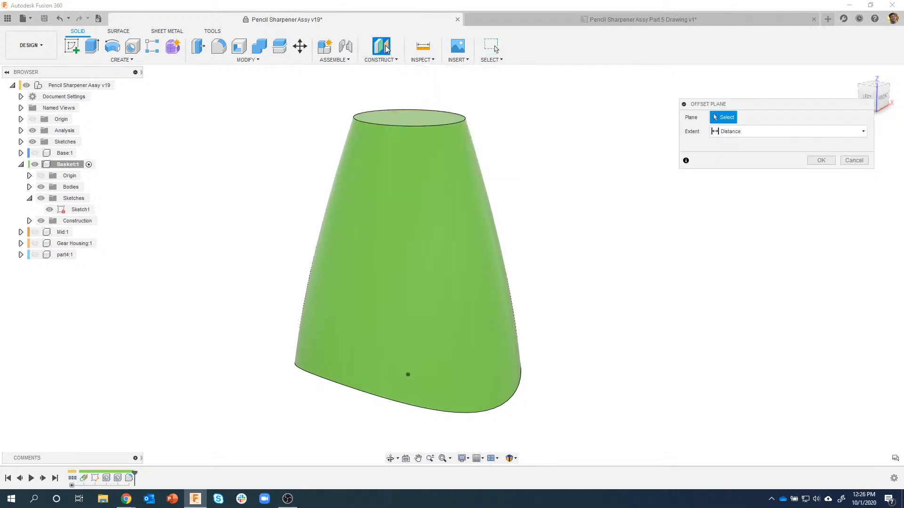
click(387, 127)
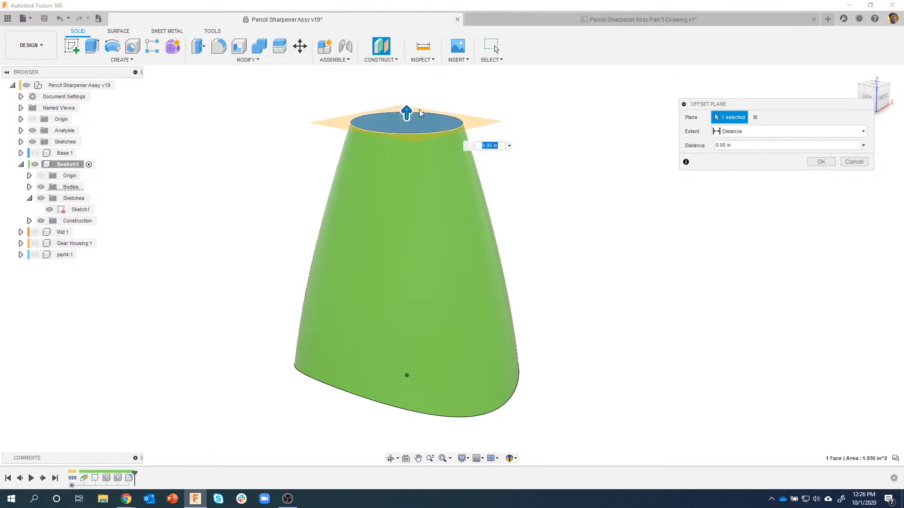
drag(407, 112, 407, 145)
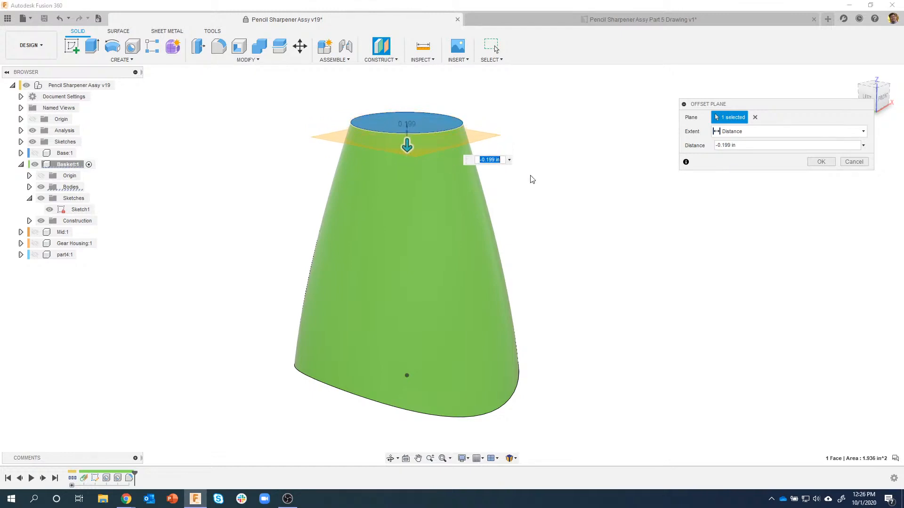
text(-0.4)
key(Return)
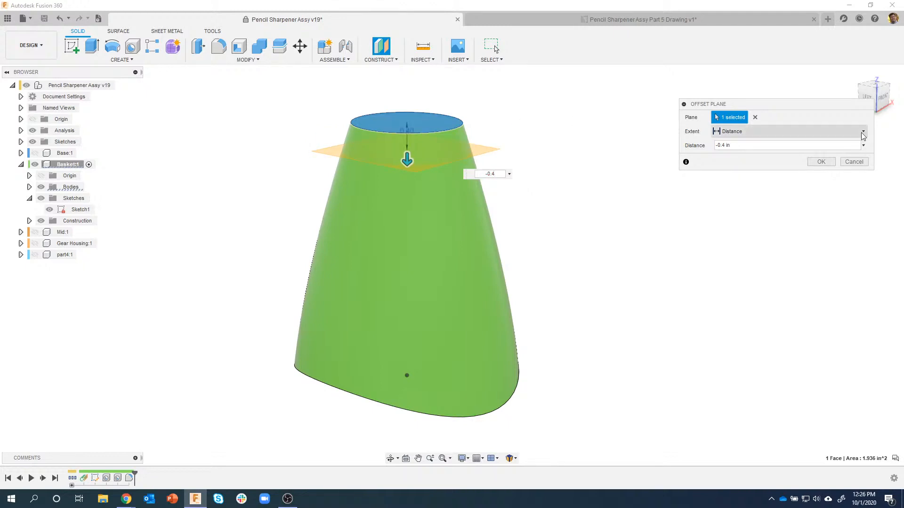
click(818, 162)
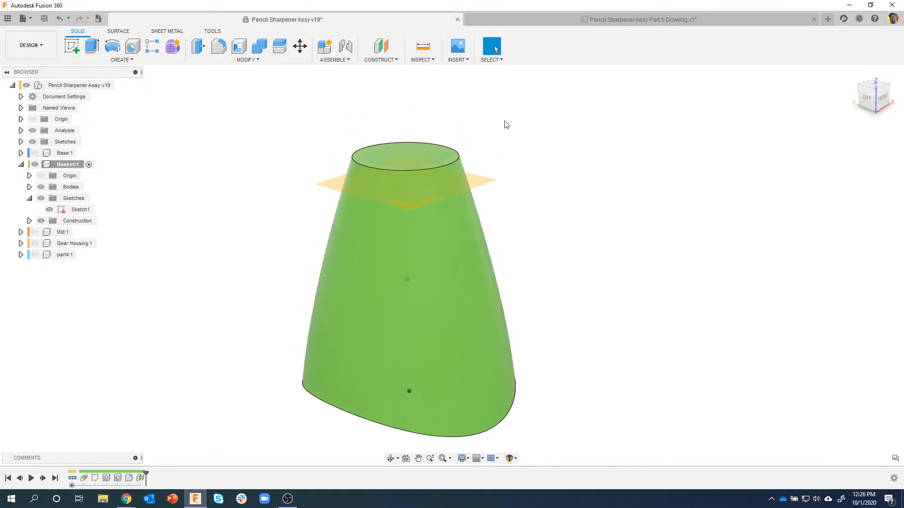
- Split the Basket body with the new offset plane as the splitting tool
click(237, 62)
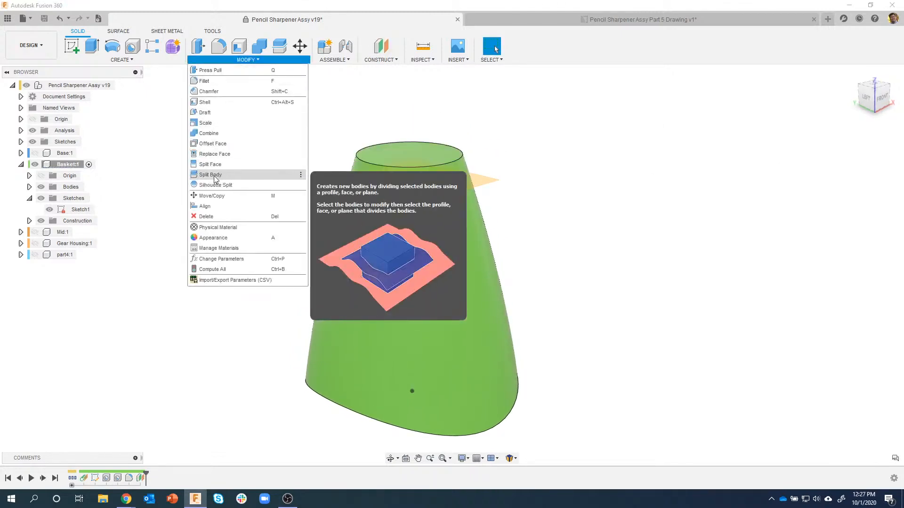
click(231, 175)
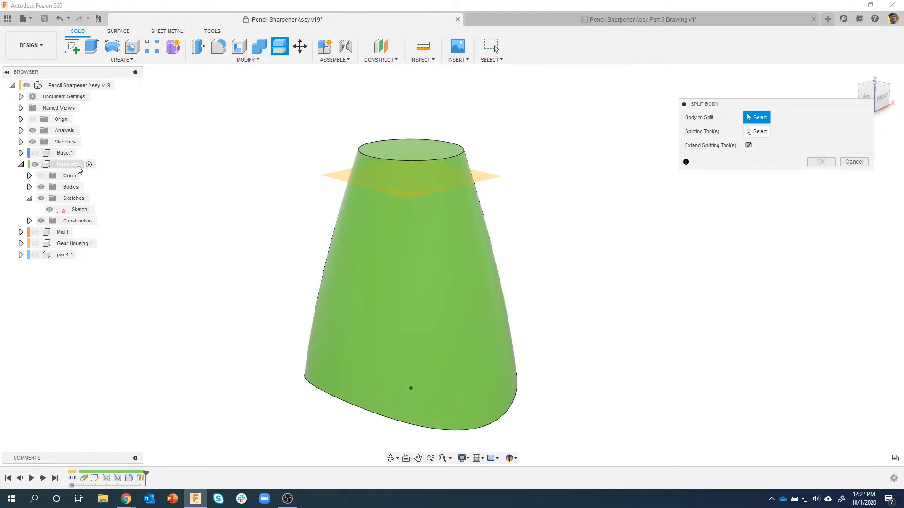
click(29, 187)
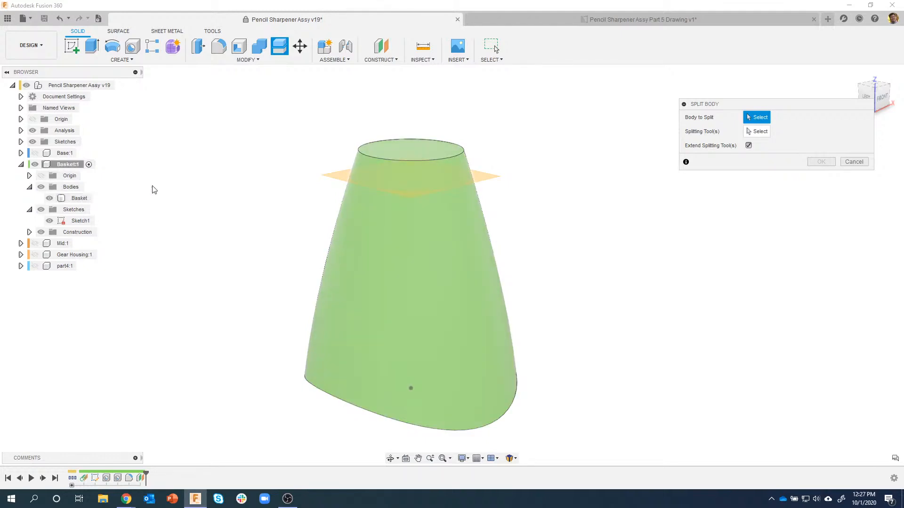
click(485, 227)
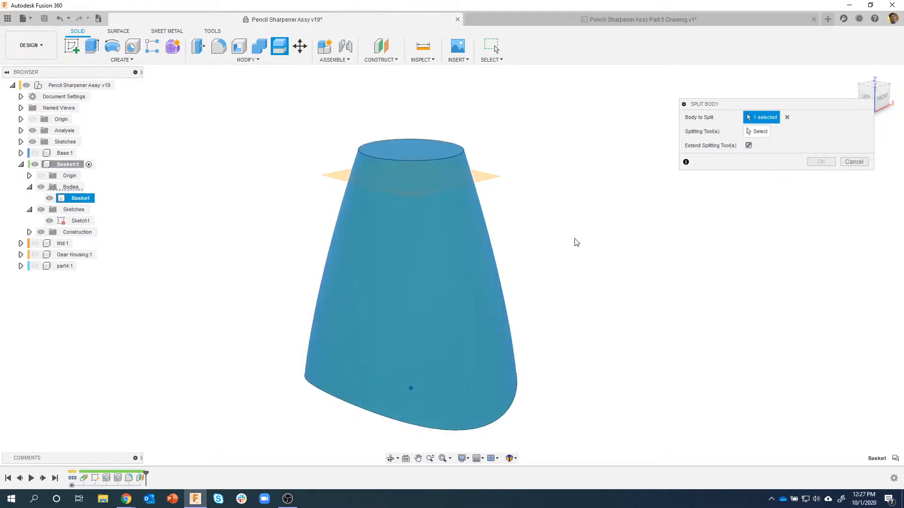
click(751, 132)
click(335, 177)
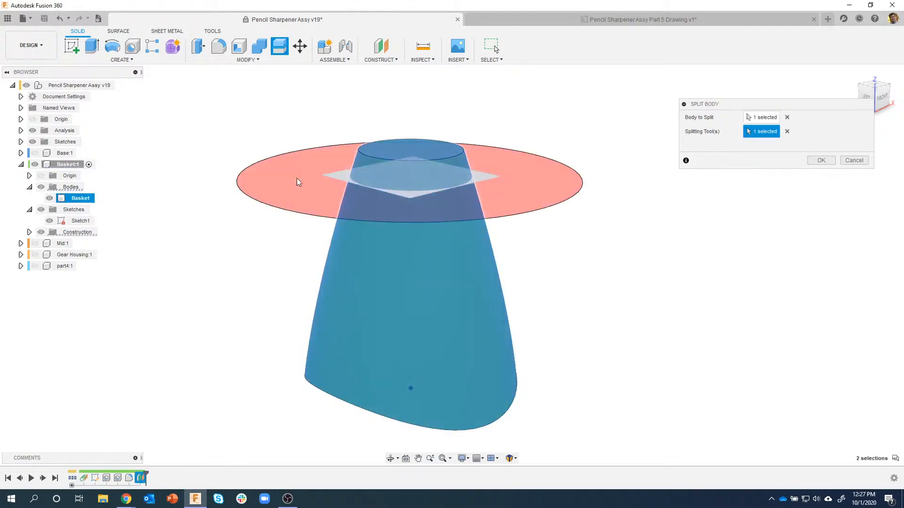
click(817, 161)
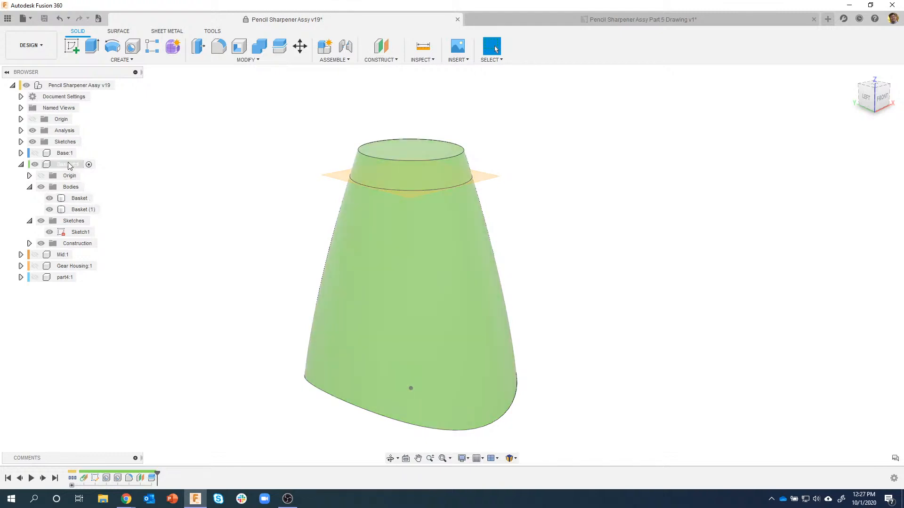
- Create a new component from the upper split body, Basket (1)
click(68, 166)
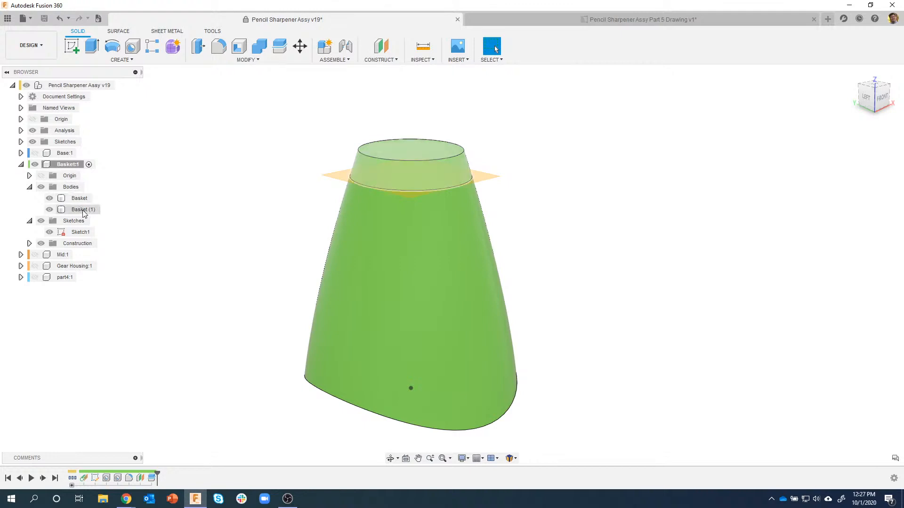
right_click(87, 212)
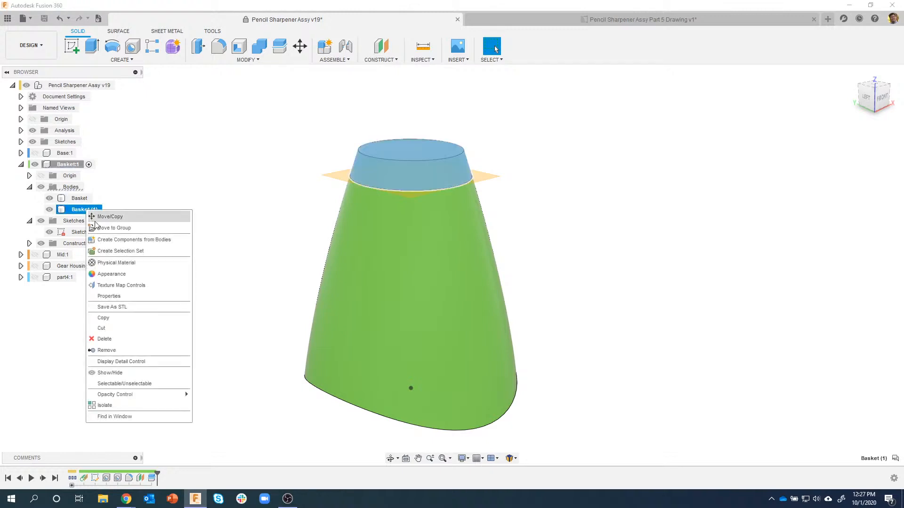
click(137, 241)
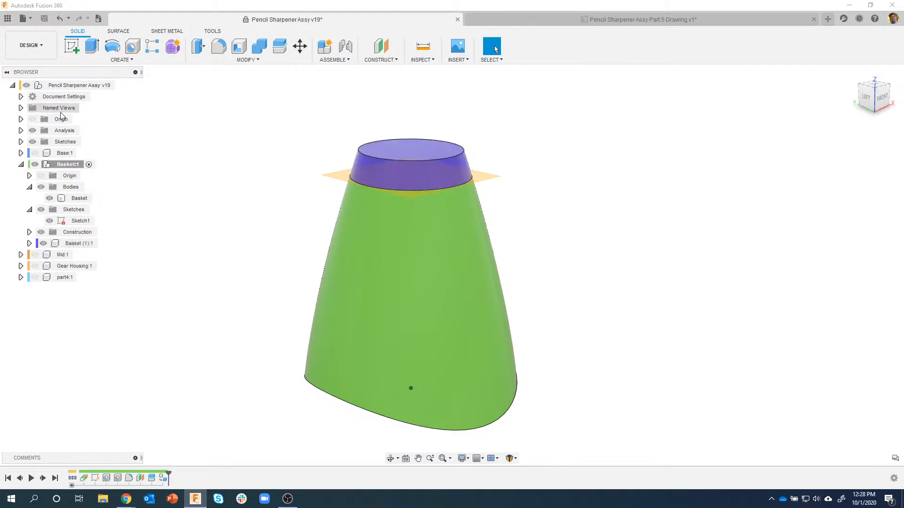
- Rename the Basket (1) component as Basket Cap and move it out of Basket to the top level of the assembly
right_click(81, 244)
click(79, 244)
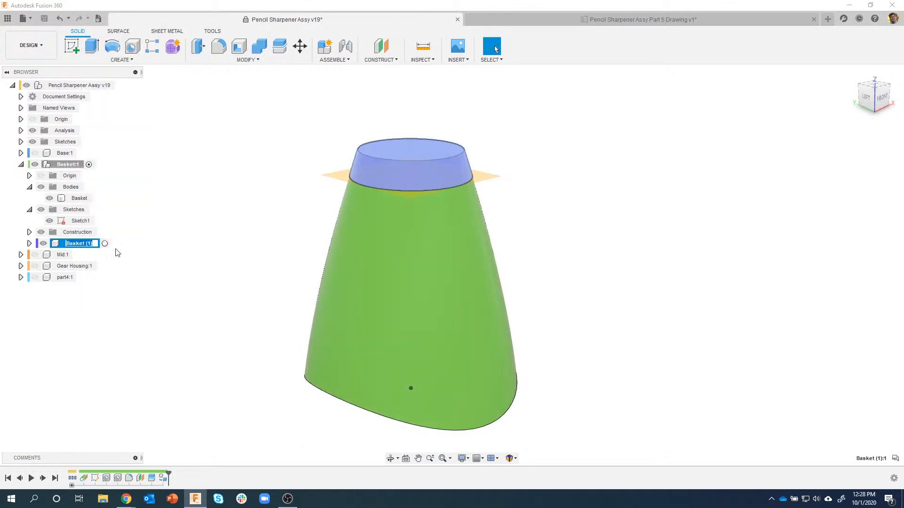
text(B)
key(Return)
mouse_move(60, 245)
mouse_down()
mouse_move(71, 247)
mouse_move(120, 159)
mouse_move(92, 93)
mouse_move(79, 88)
mouse_up()
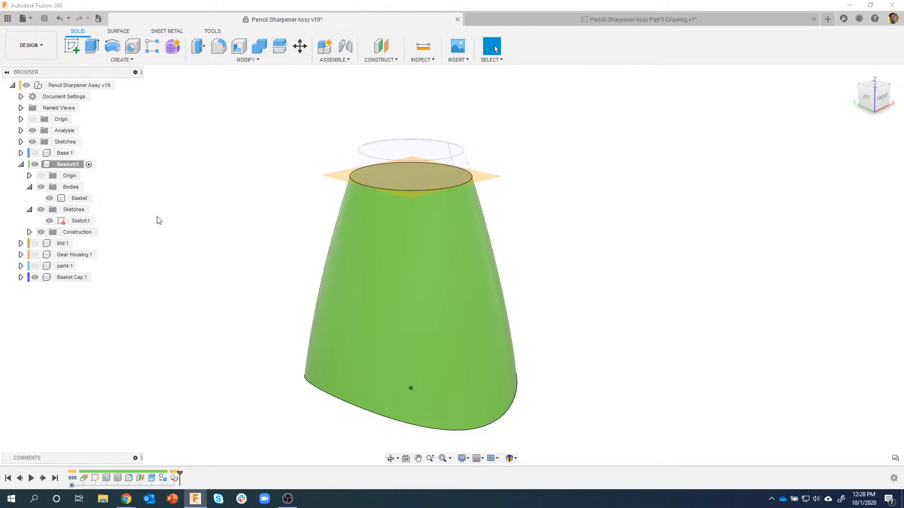
- Hide the Basket Cap component along with the Basket's construction geometry and sketches
shift+middle_drag(454, 198, 457, 157)
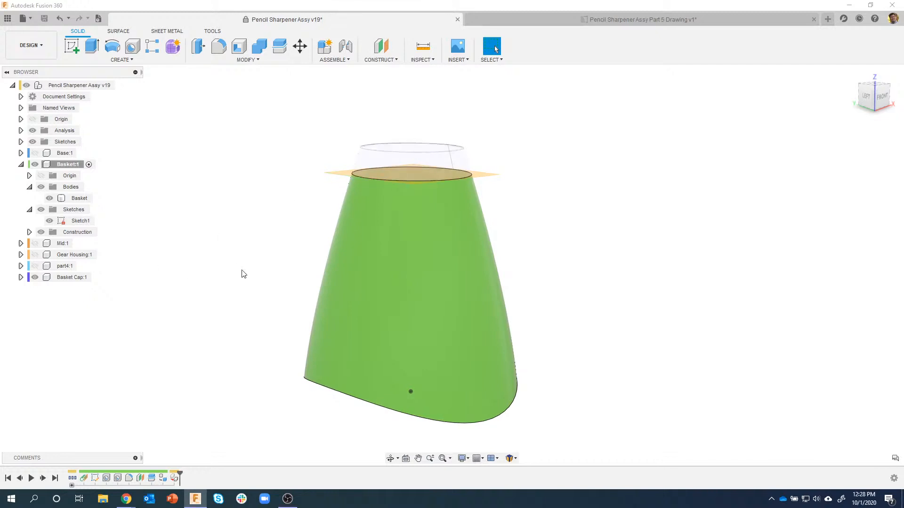
click(35, 277)
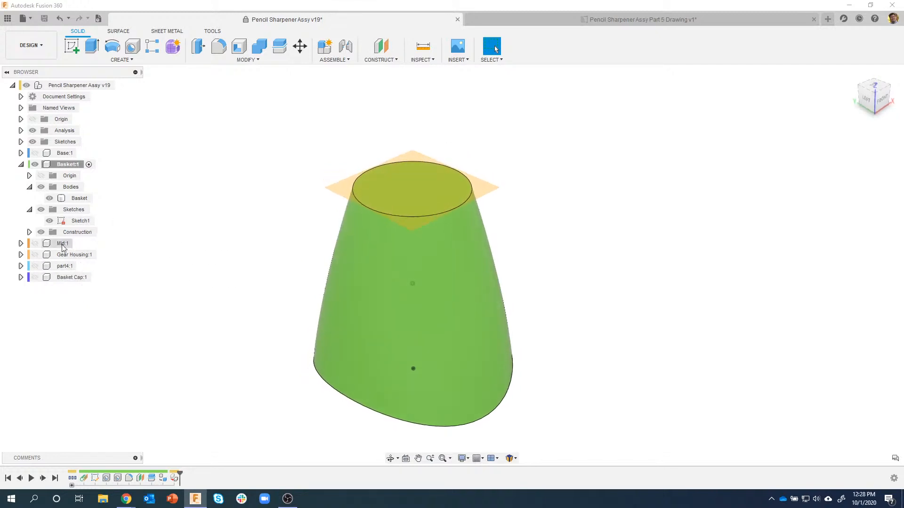
click(40, 232)
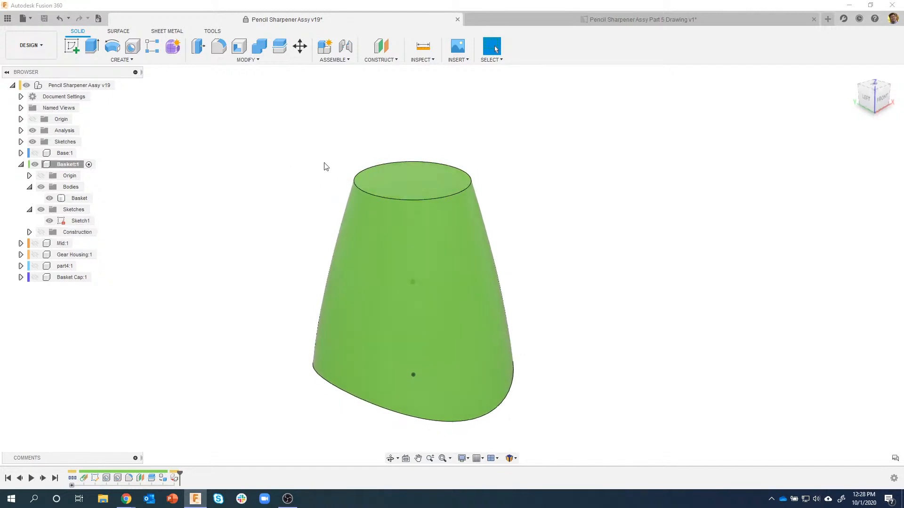
mouse_move(323, 165)
shift+middle_down()
mouse_move(194, 335)
mouse_move(195, 396)
mouse_move(196, 366)
shift+middle_up()
click(41, 210)
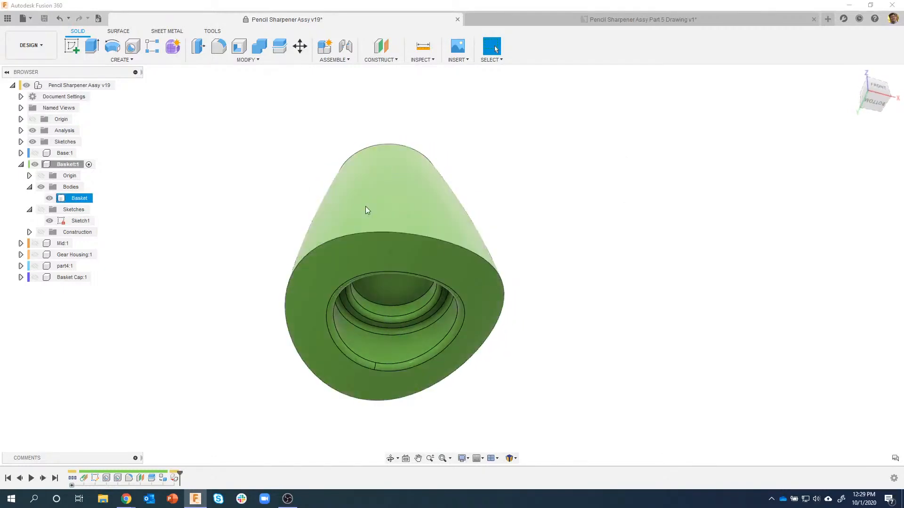
- Switch the displayed analysis from Section1 to Section2, inspect the solid Basket's cross-section, and hide the analyses
click(21, 131)
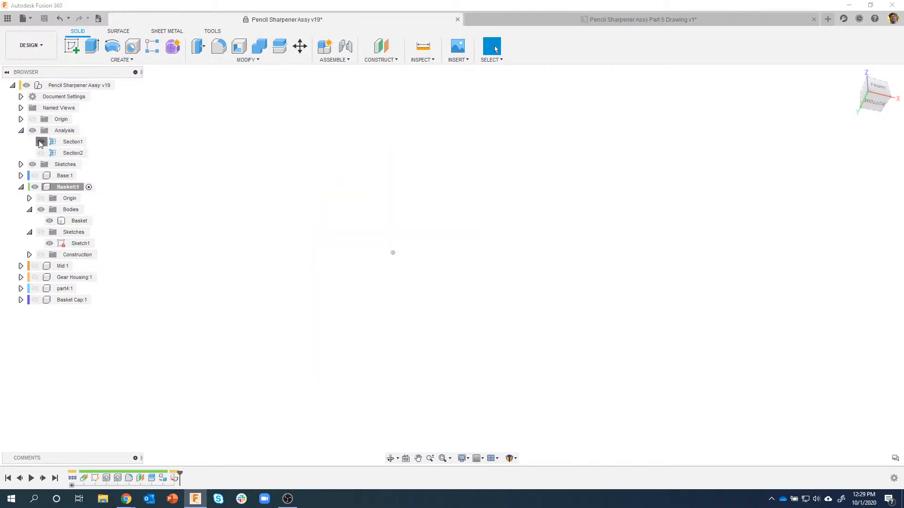
click(39, 141)
click(39, 156)
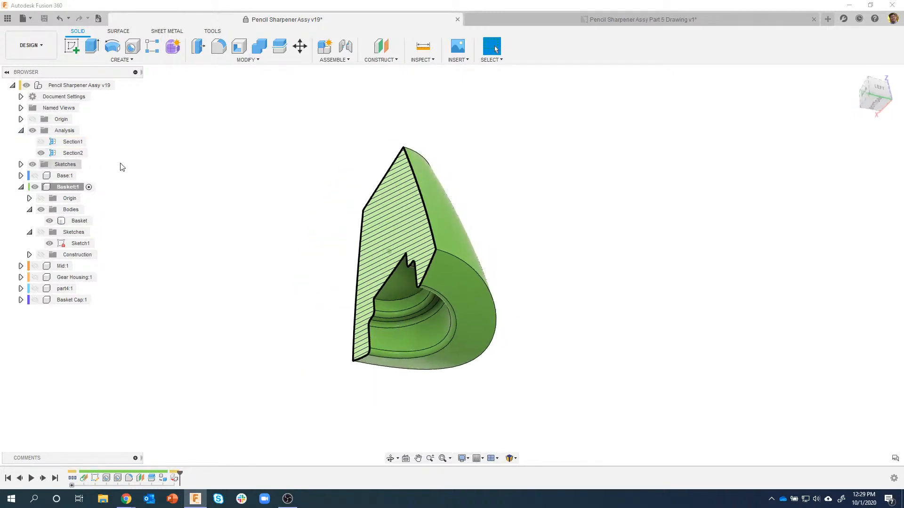
shift+middle_drag(409, 280, 430, 371)
click(75, 220)
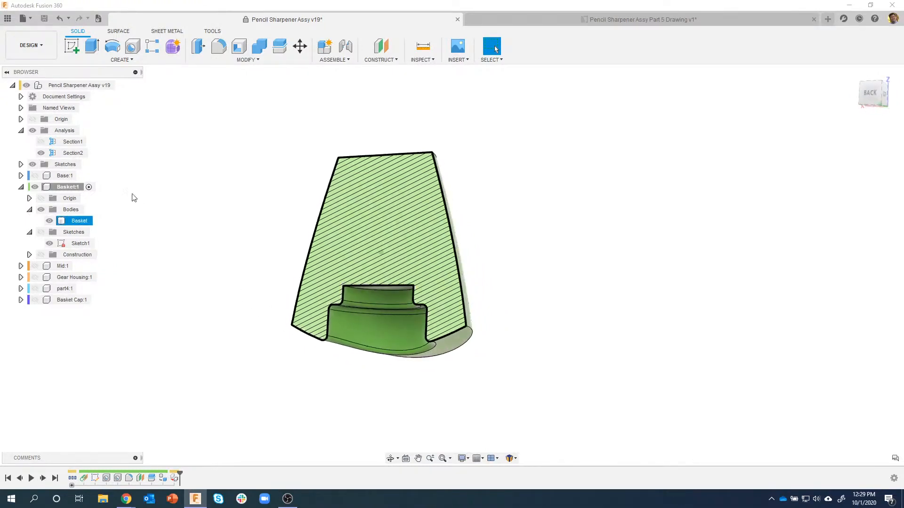
click(33, 130)
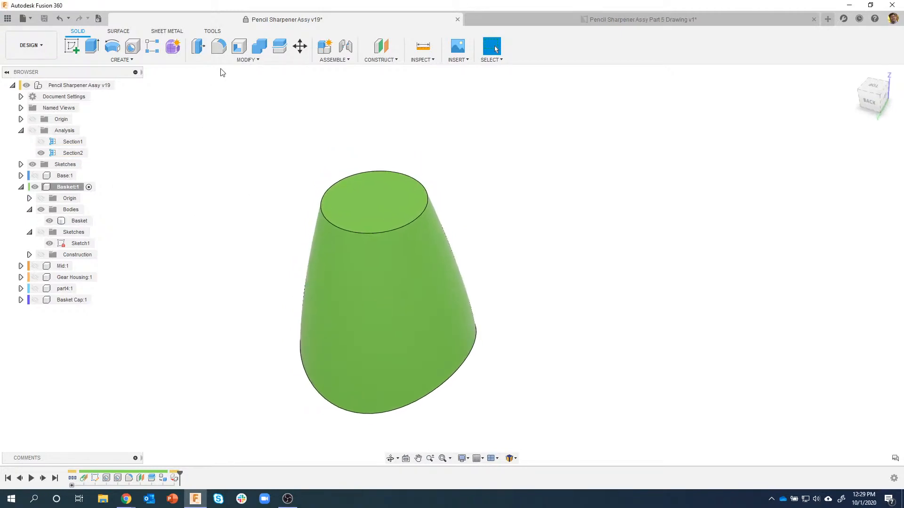
- Shell the Basket body to an inside thickness of 0.08 in, removing its flat top face and the innermost face of the stepped hole
click(239, 46)
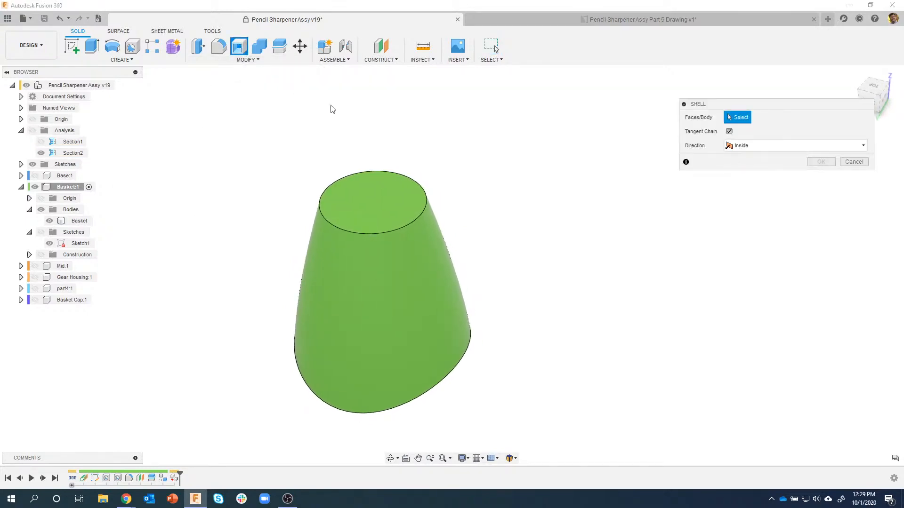
click(372, 206)
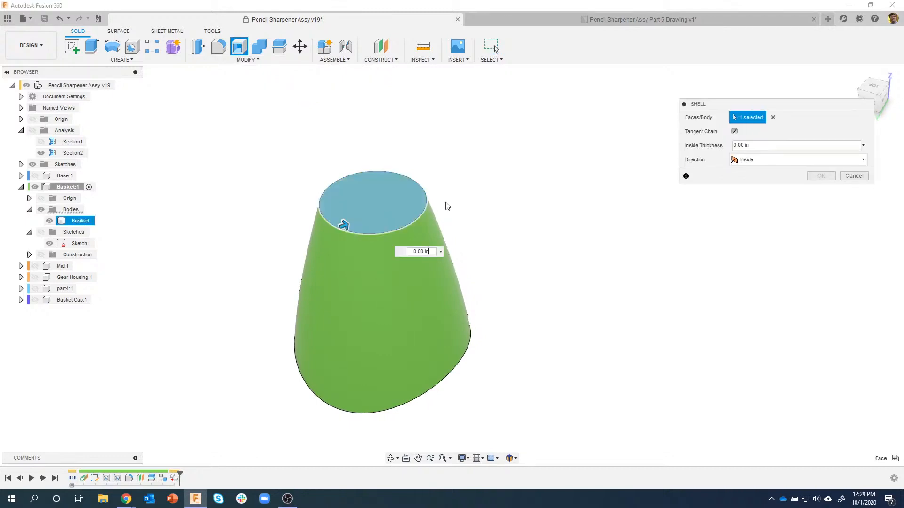
shift+middle_drag(542, 242, 540, 315)
click(374, 290)
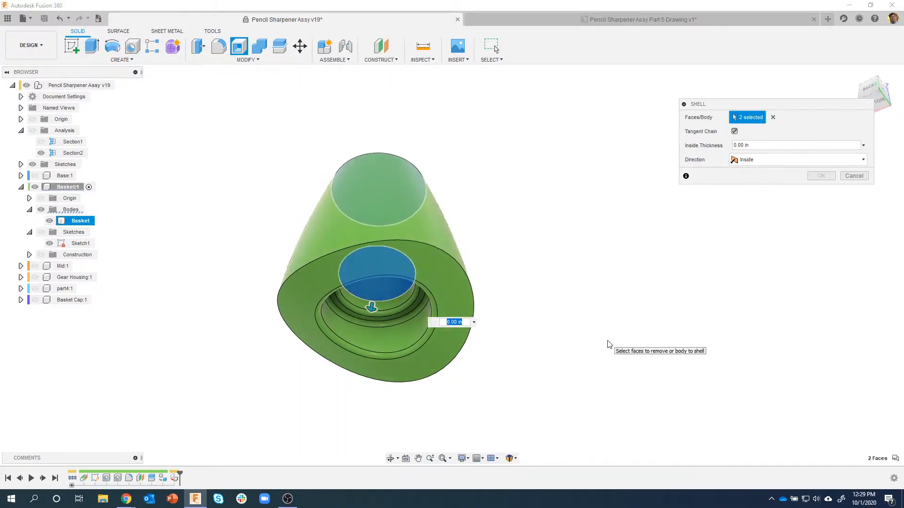
shift+middle_drag(580, 345, 536, 356)
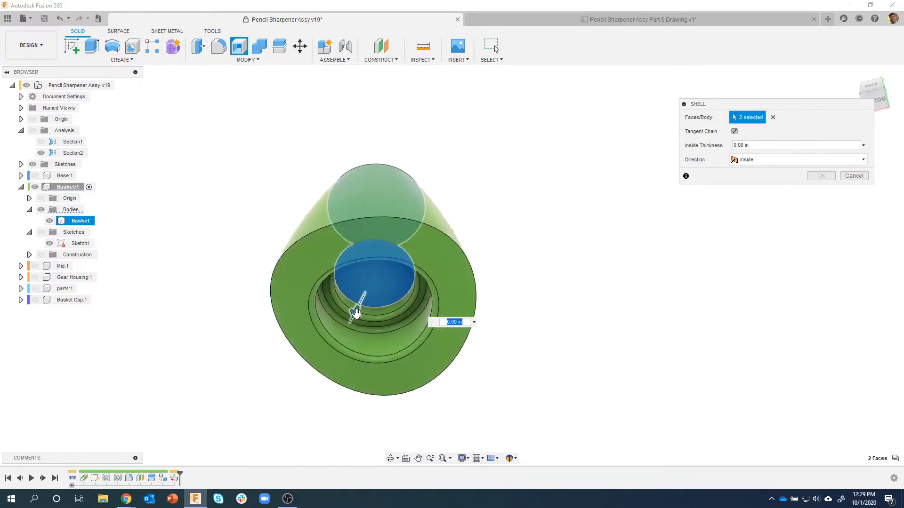
drag(355, 314, 351, 319)
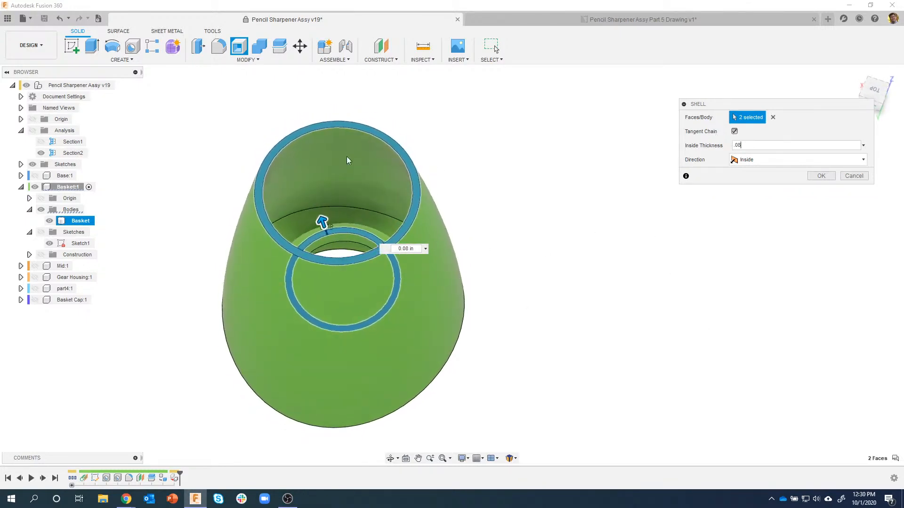
click(819, 176)
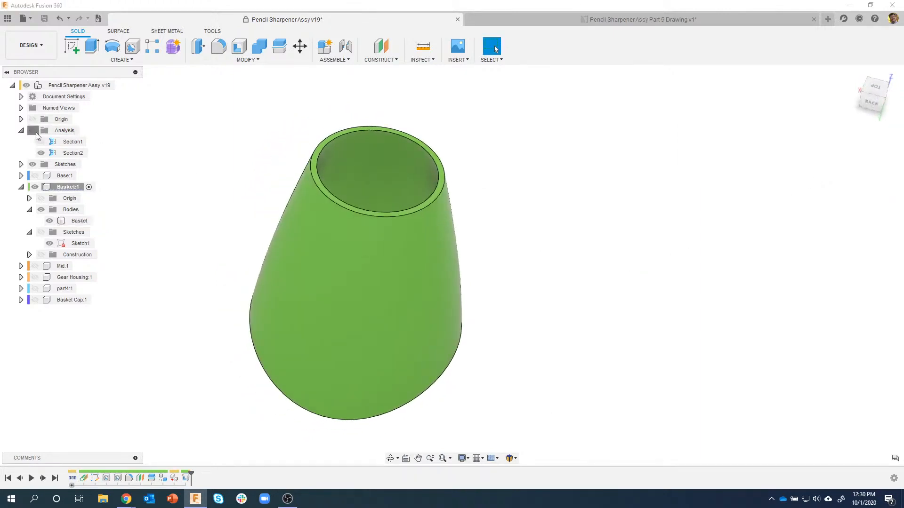
- Examine the shelled Basket's wall and stepped hole in the section analysis, and hide the analysis again
click(33, 131)
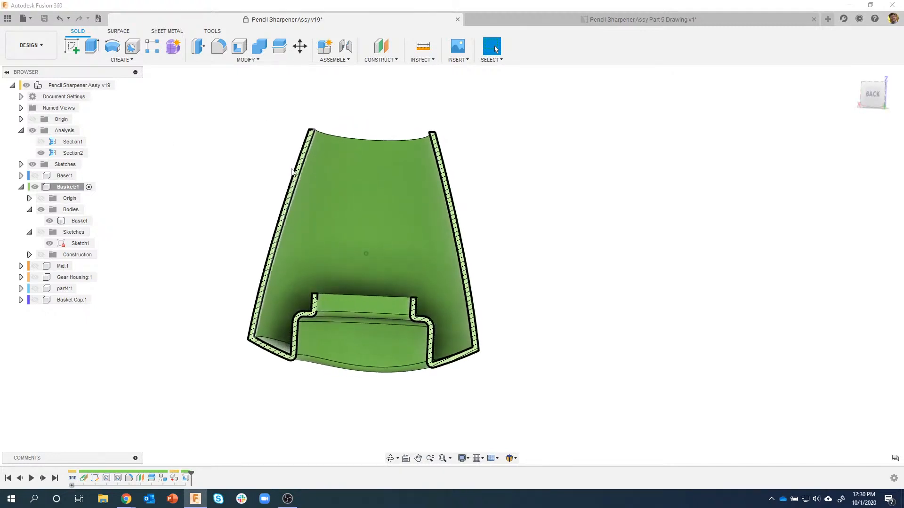
click(324, 292)
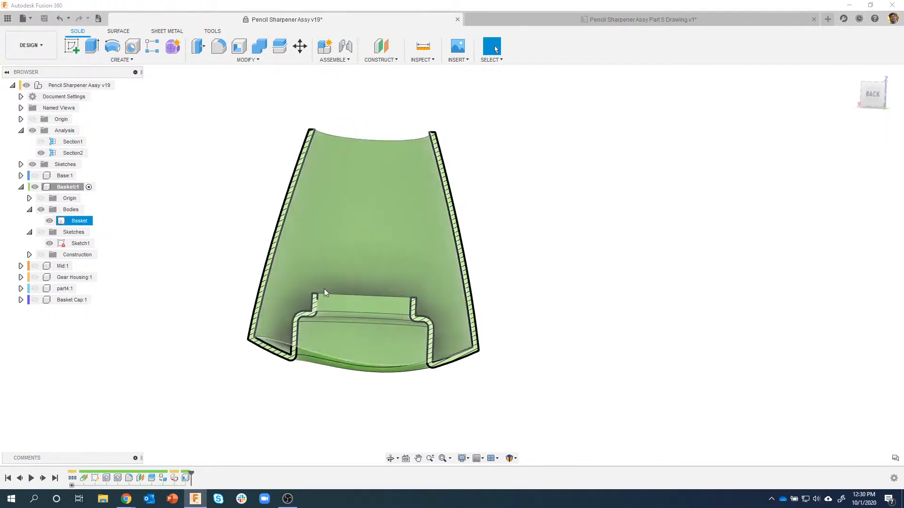
click(434, 387)
click(32, 131)
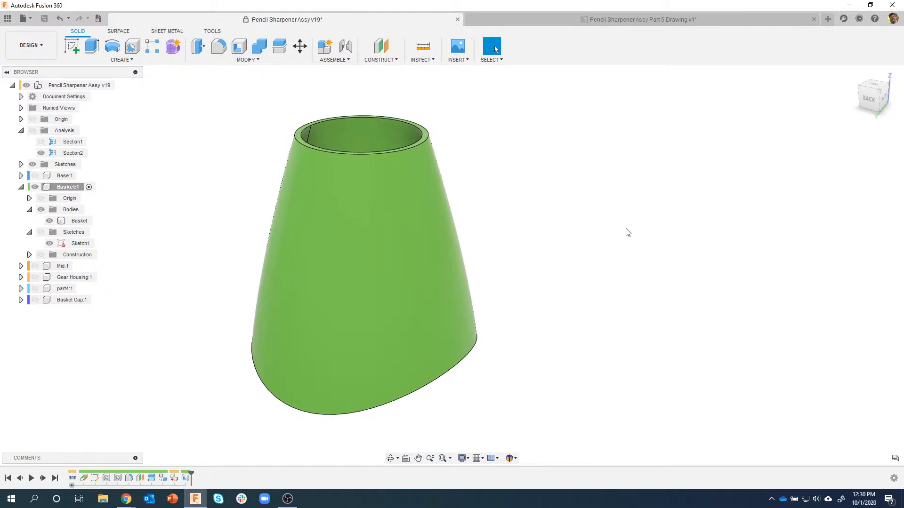
- Fillet the Basket's outer top rim edge and outer bottom edge with a constant 0.01 in radius
click(293, 142)
right_click(293, 144)
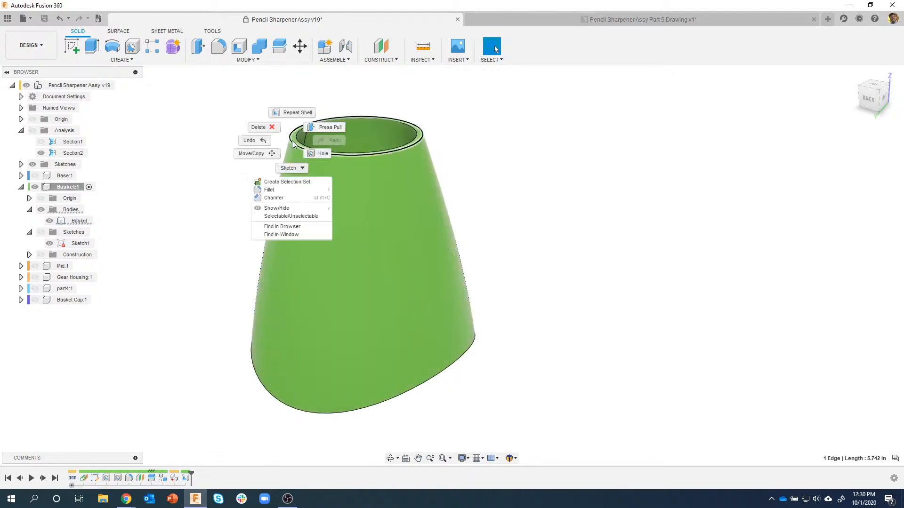
click(284, 190)
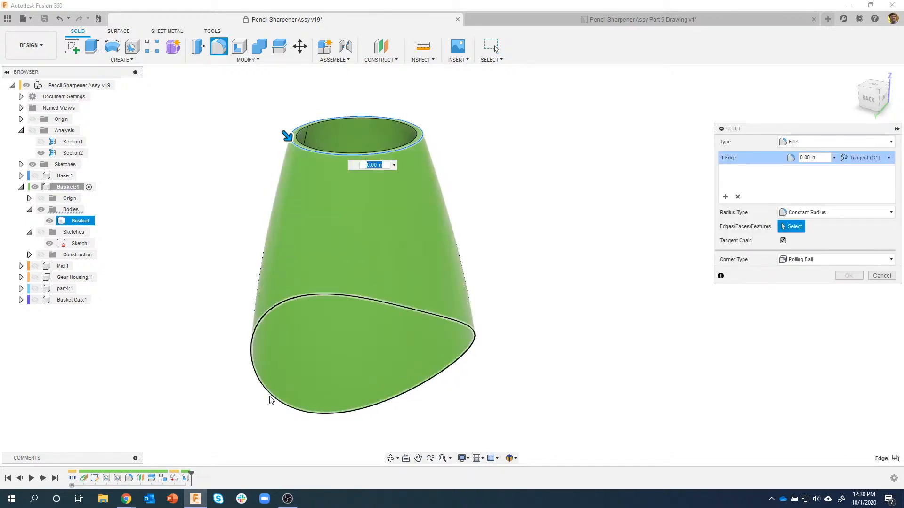
click(270, 398)
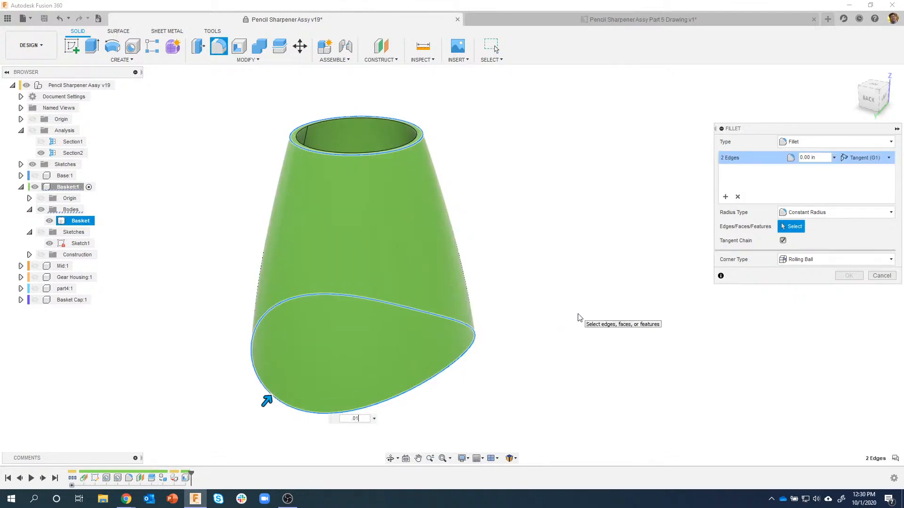
key(Return)
scroll(262, 200, up, 5)
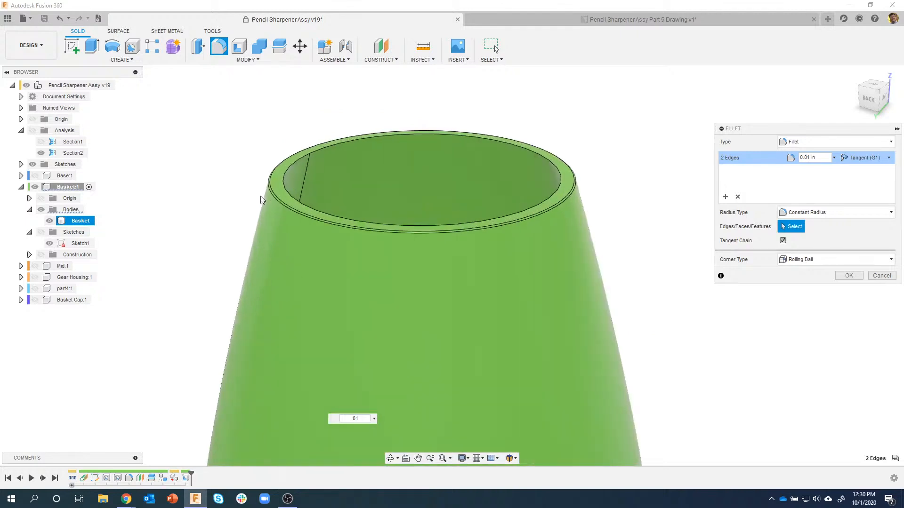
scroll(262, 199, up, 3)
click(848, 275)
scroll(845, 280, down, 6)
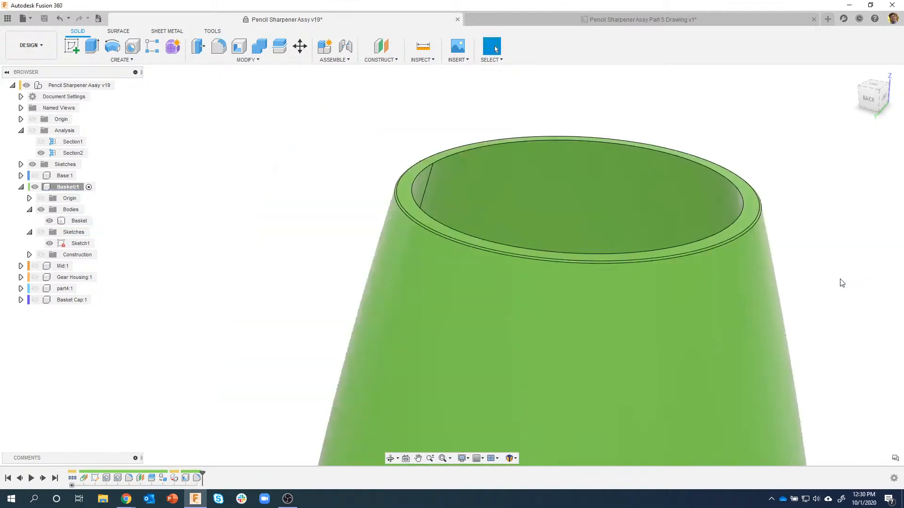
scroll(251, 158, down, 1)
- Turn off component color cycling and check the Basket's actual appearance
shift+middle_drag(255, 153, 322, 161)
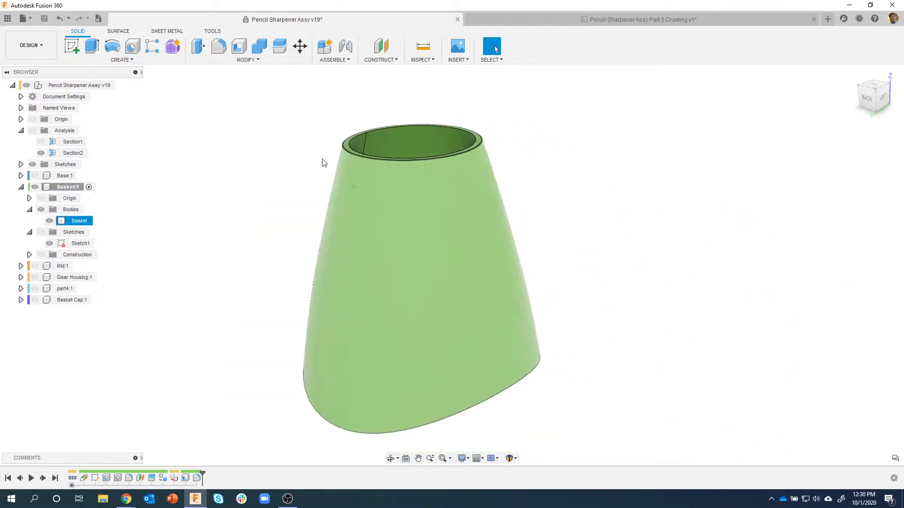
click(421, 60)
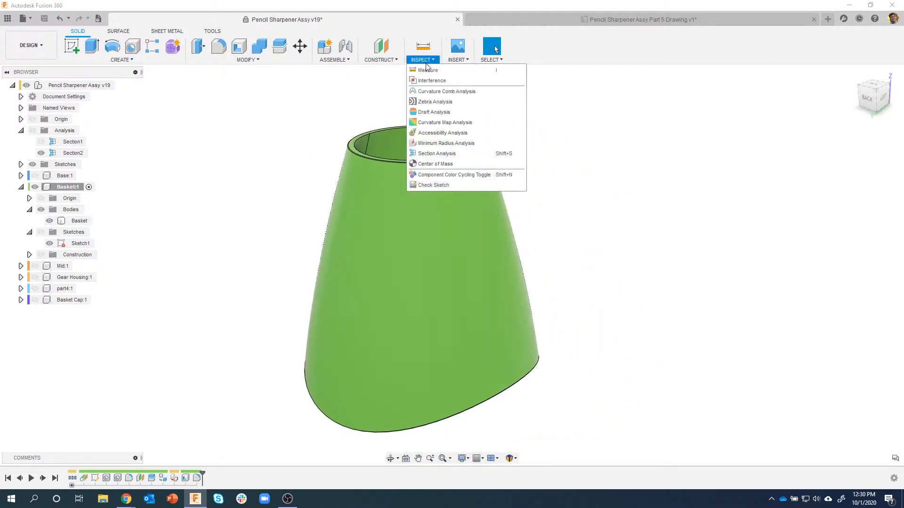
click(432, 173)
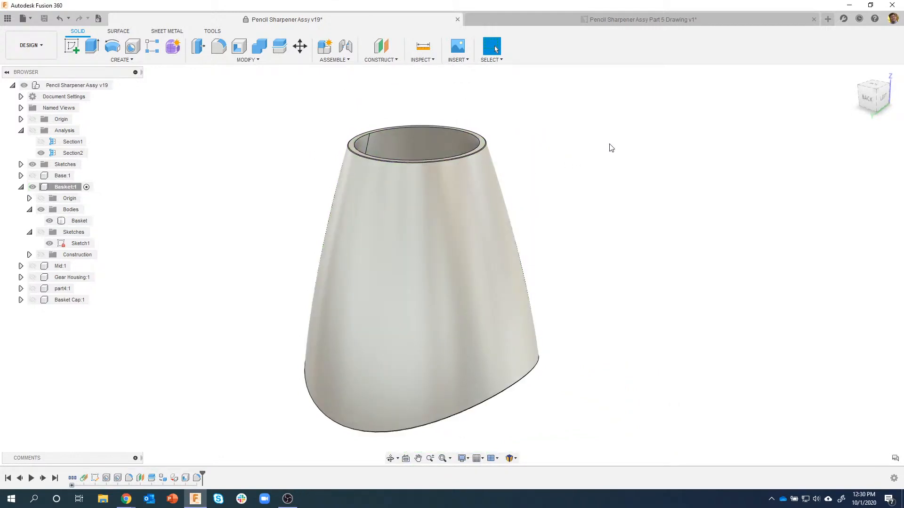
shift+middle_drag(610, 148, 596, 173)
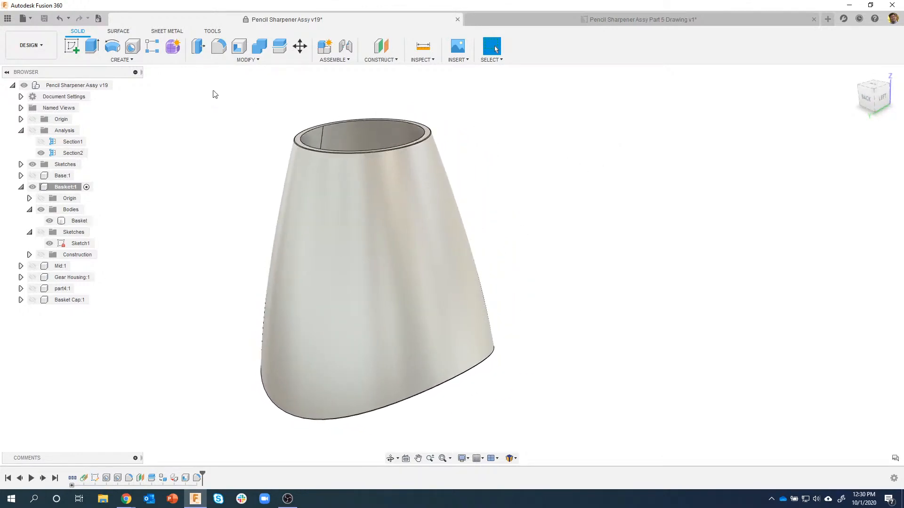
- Apply the Polycarbonate (Clear) transparent plastic appearance from the library to the Basket body
click(219, 60)
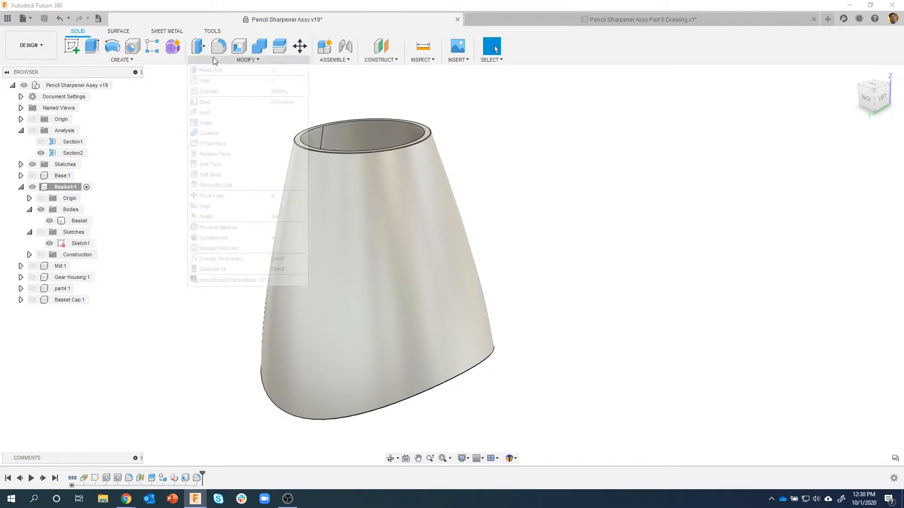
click(222, 241)
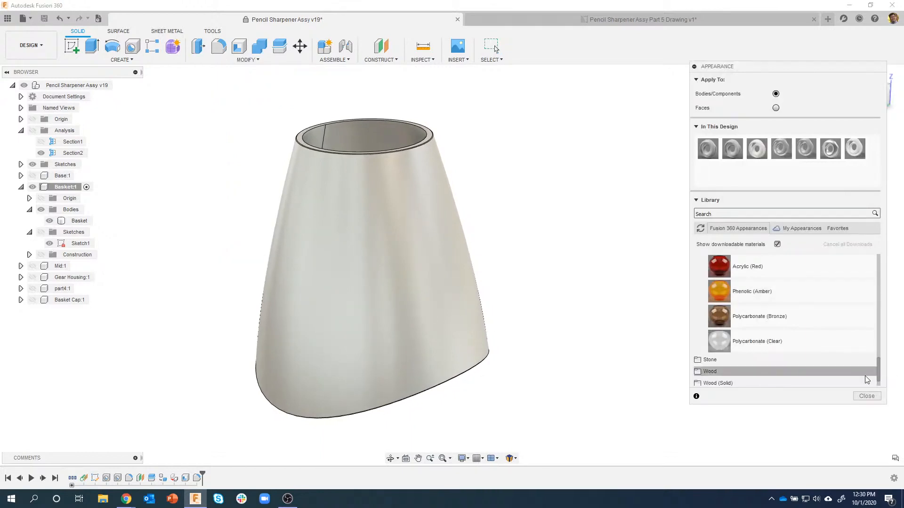
drag(878, 369, 879, 351)
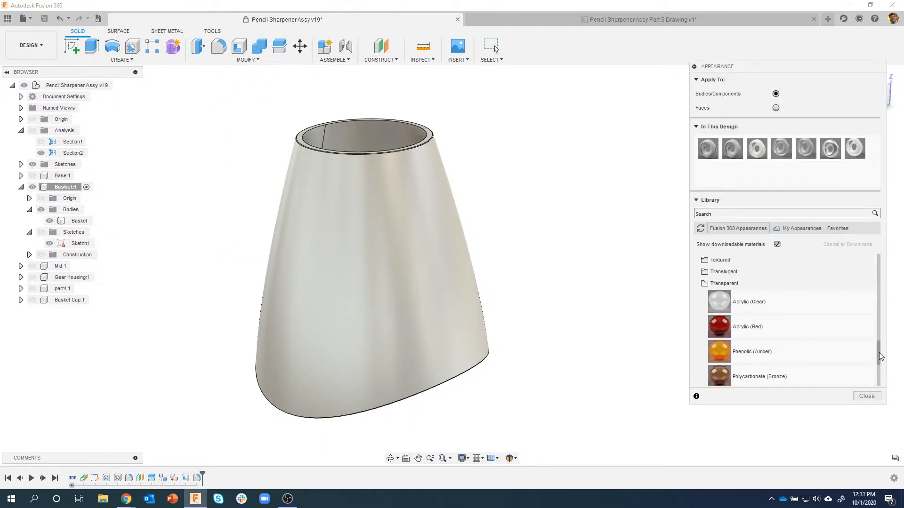
click(732, 284)
scroll(751, 311, up, 10)
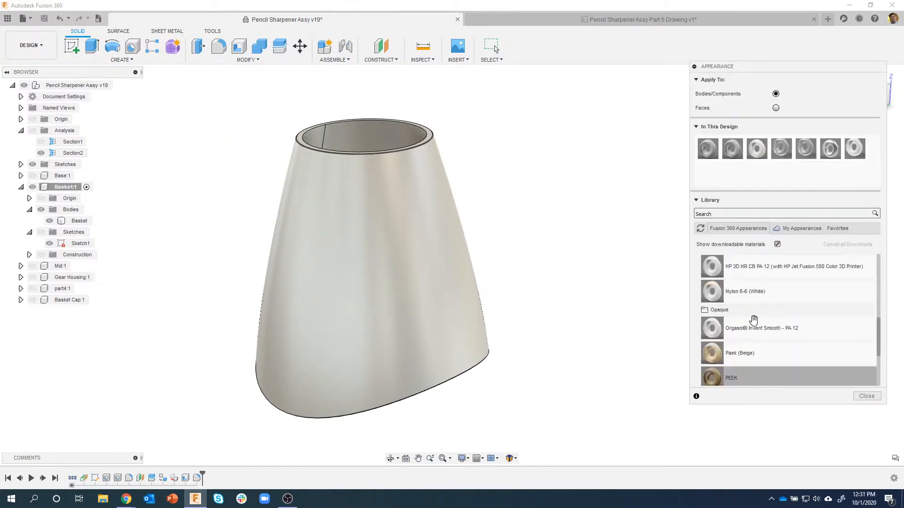
click(704, 320)
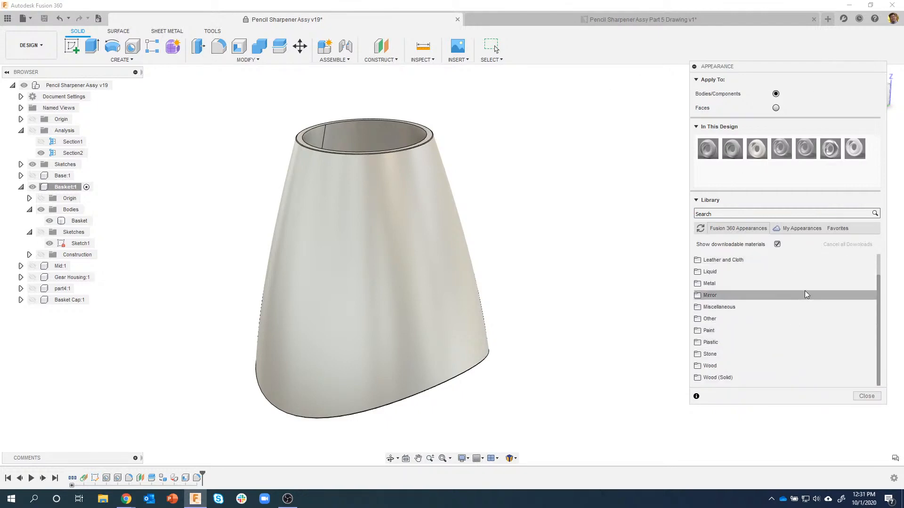
click(729, 346)
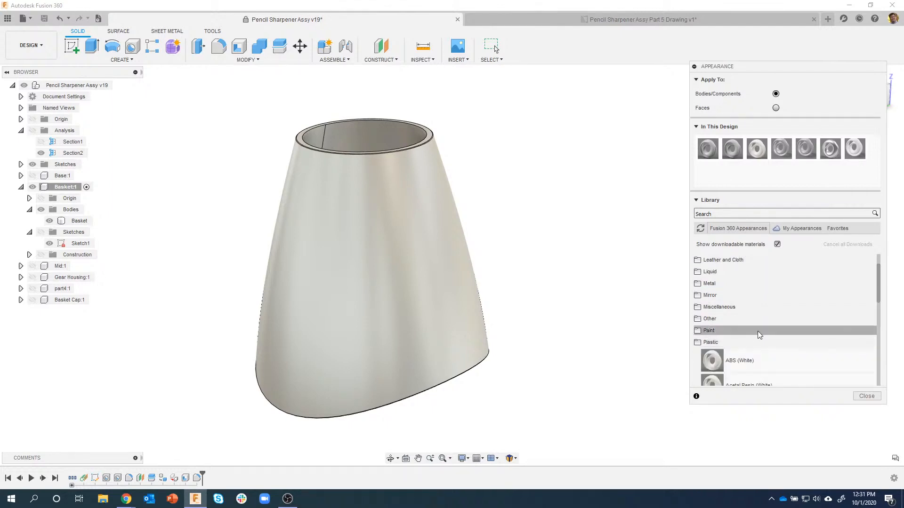
scroll(758, 335, down, 1)
scroll(763, 323, down, 4)
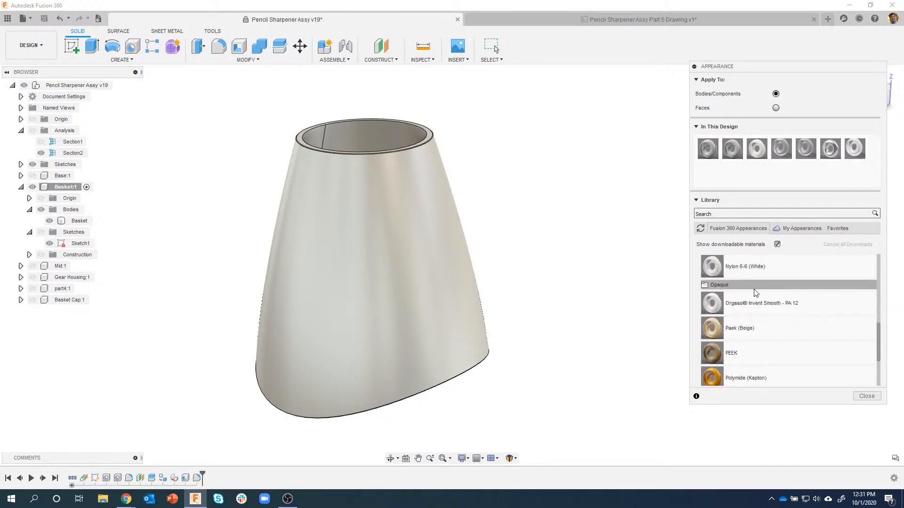
scroll(765, 320, down, 3)
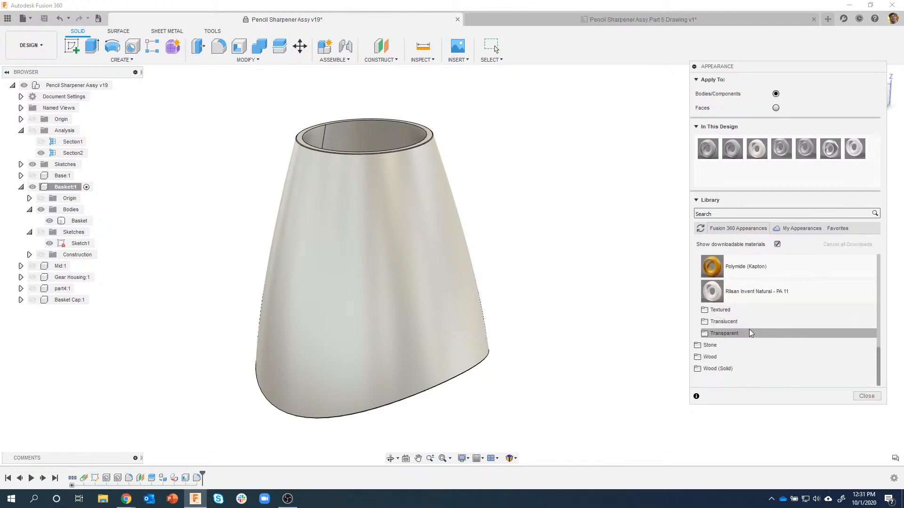
click(746, 335)
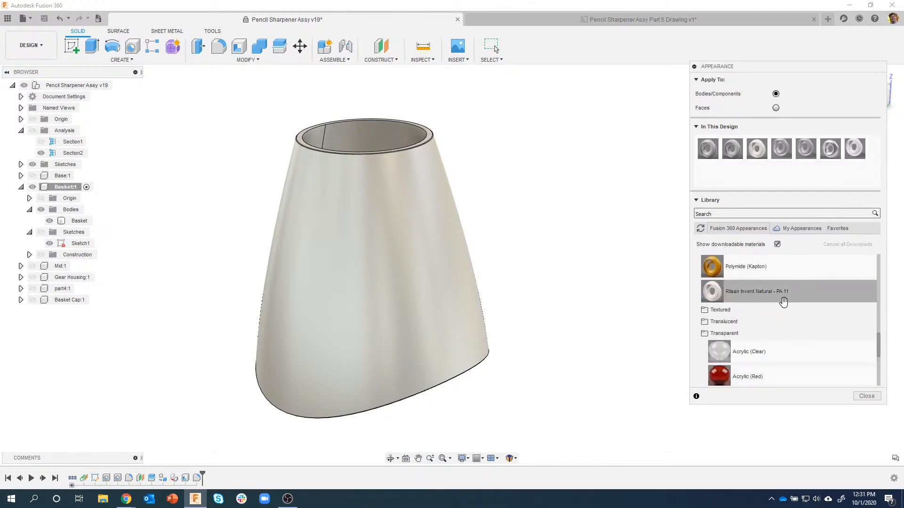
scroll(784, 295, down, 2)
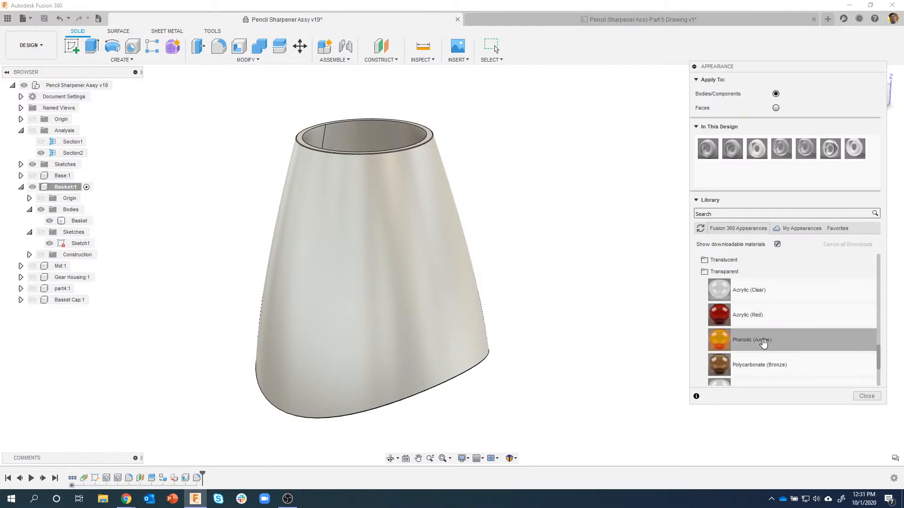
scroll(785, 337, down, 2)
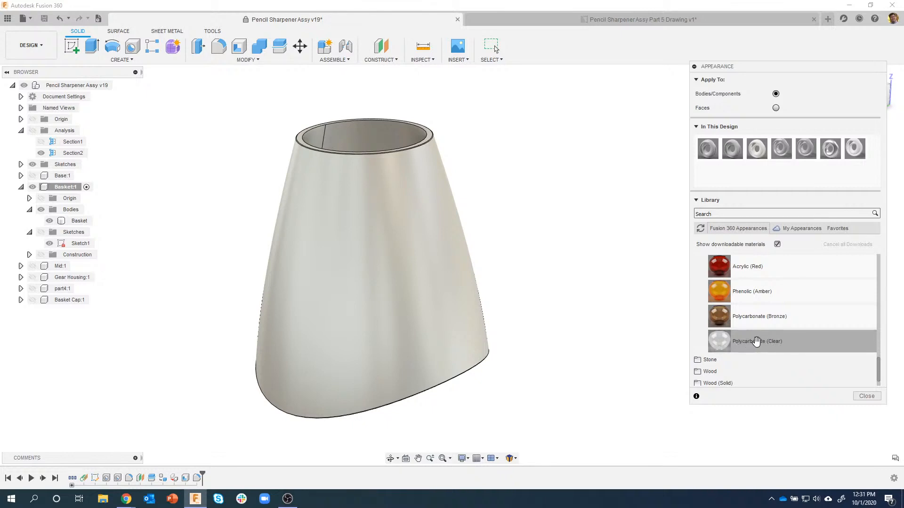
drag(756, 341, 429, 185)
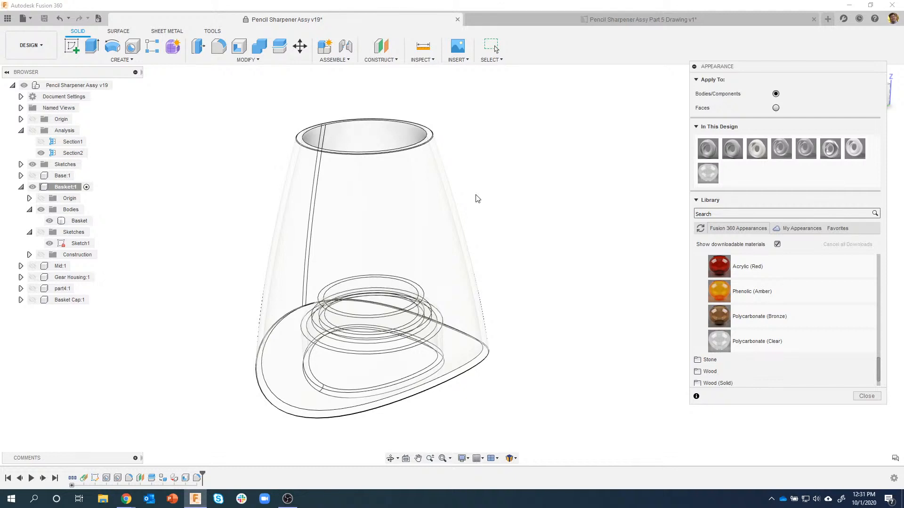
shift+middle_drag(476, 195, 668, 200)
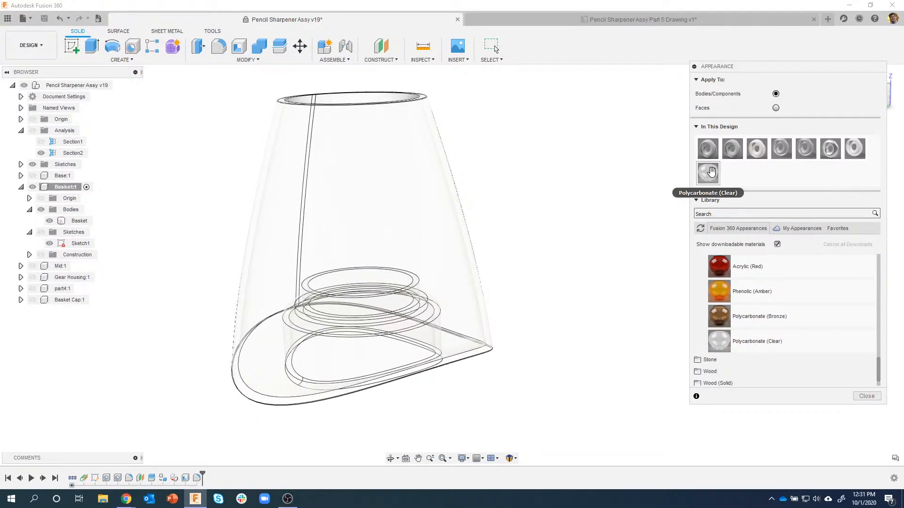
- Edit the design's Polycarbonate (Clear) appearance to a darker grey tint, RGB 186, 186, 175, and finish the appearance settings
right_click(709, 174)
click(728, 179)
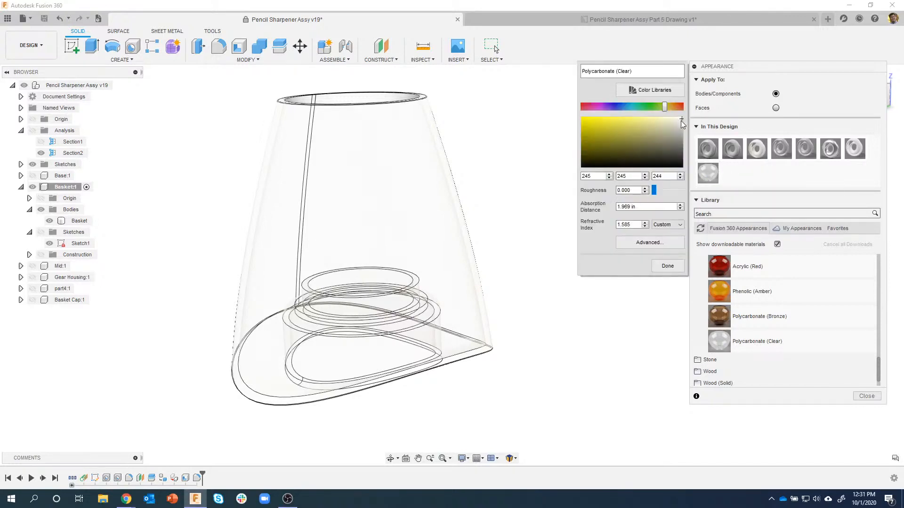
mouse_move(682, 123)
mouse_down()
mouse_move(668, 148)
mouse_move(678, 134)
mouse_up()
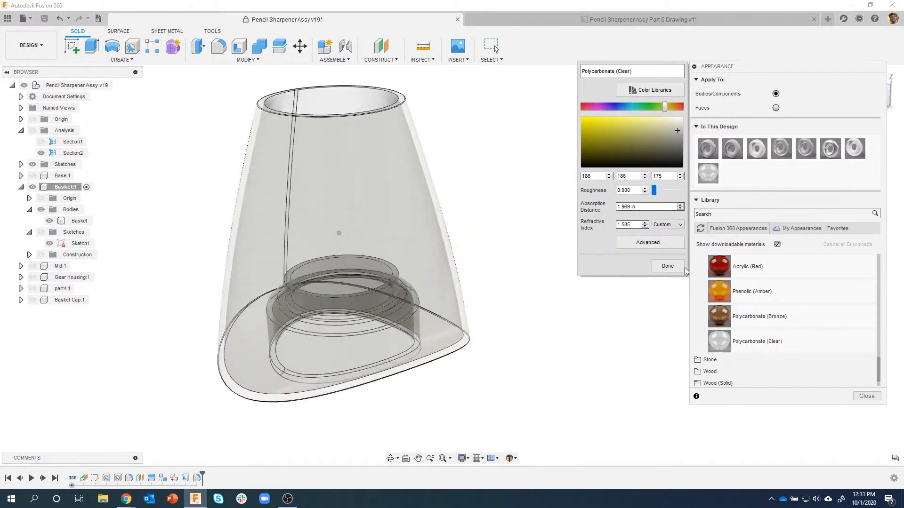
click(667, 266)
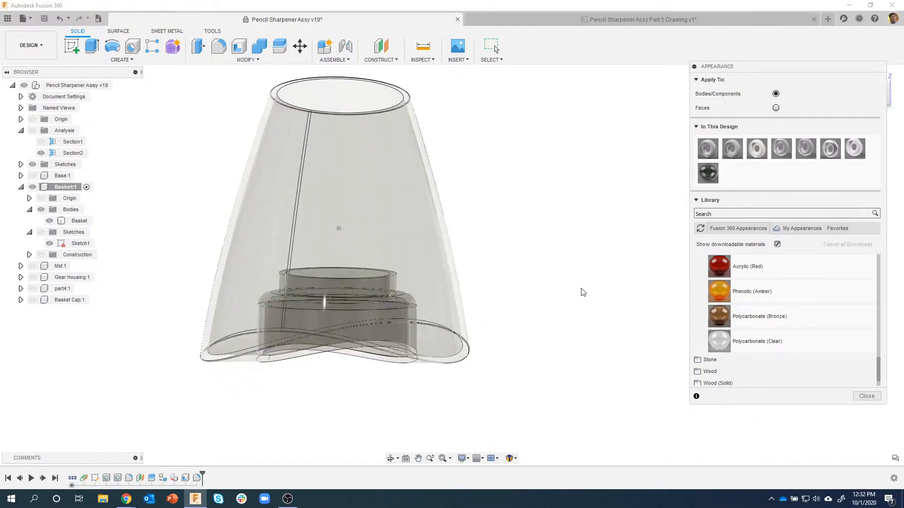
click(866, 396)
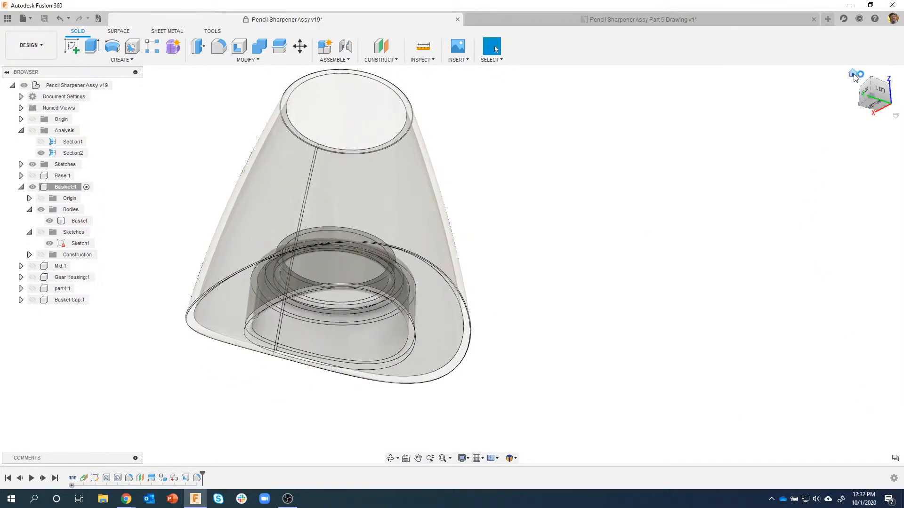
- Return to the home view, show the Basket Cap component and make it the active component
click(853, 74)
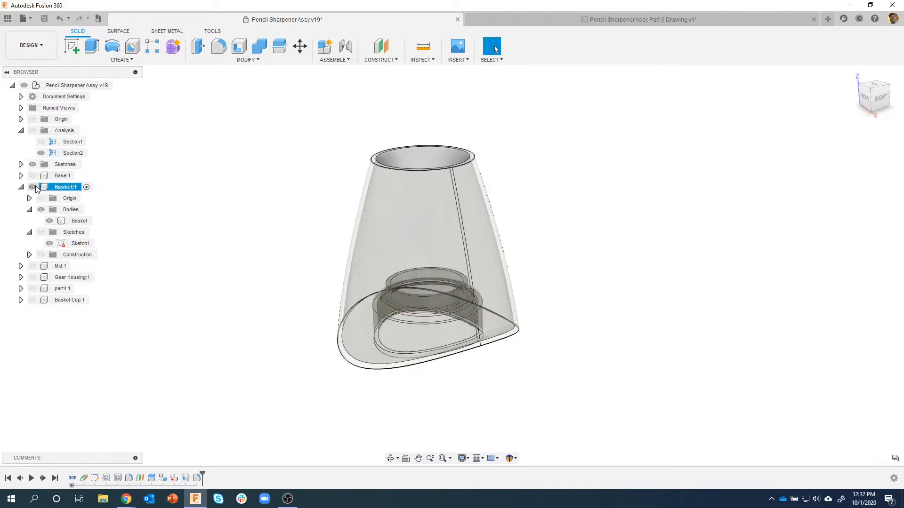
click(20, 188)
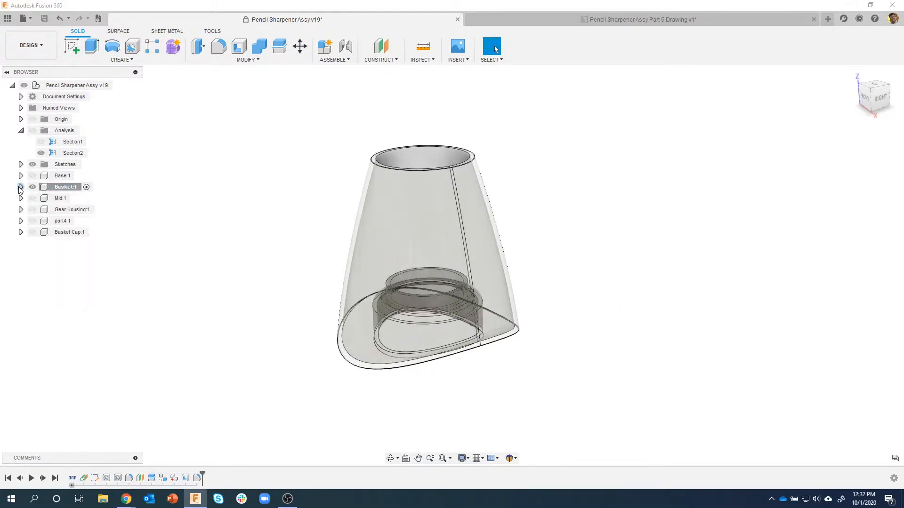
click(61, 234)
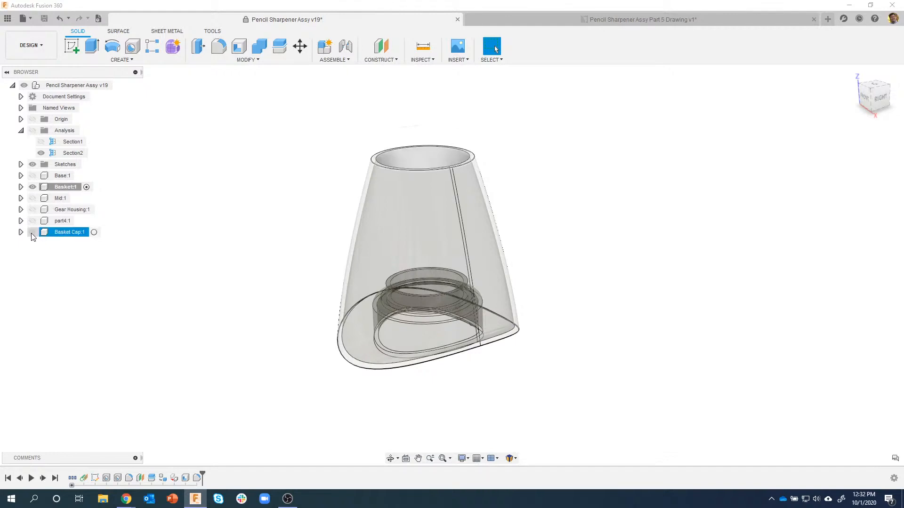
click(93, 232)
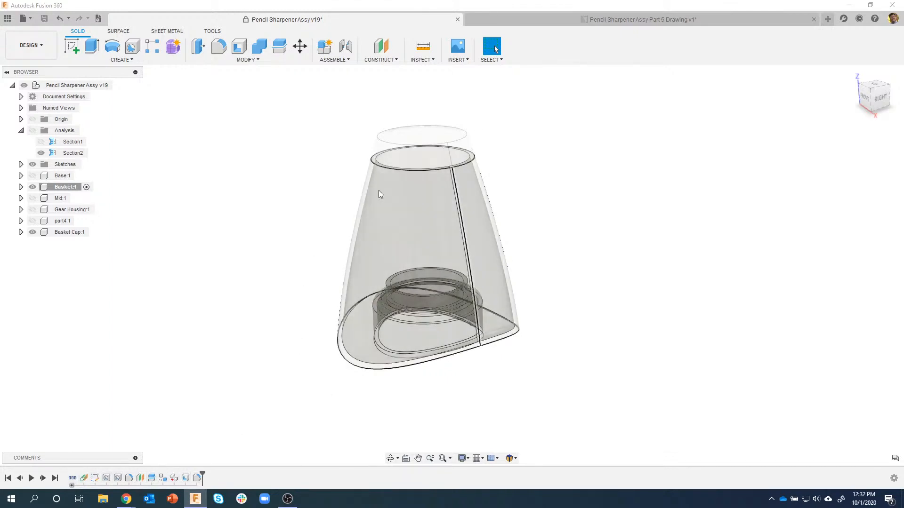
click(83, 188)
click(86, 188)
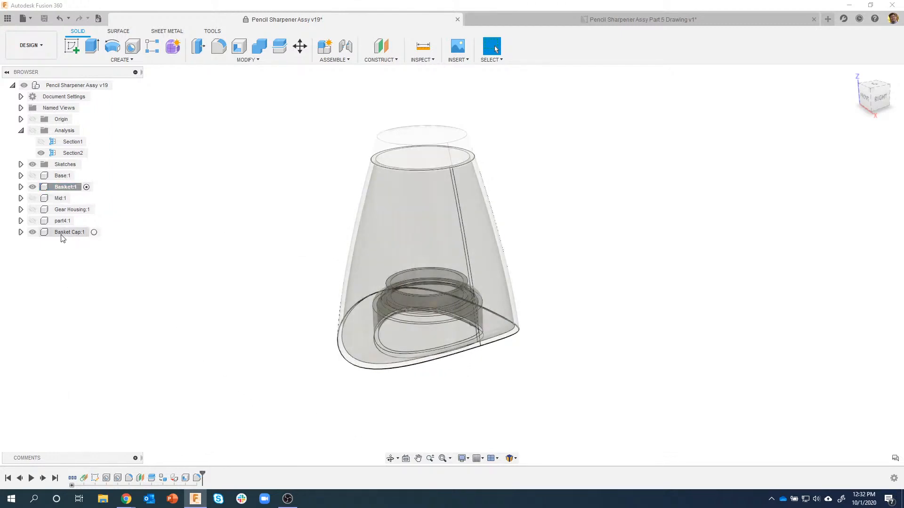
click(94, 232)
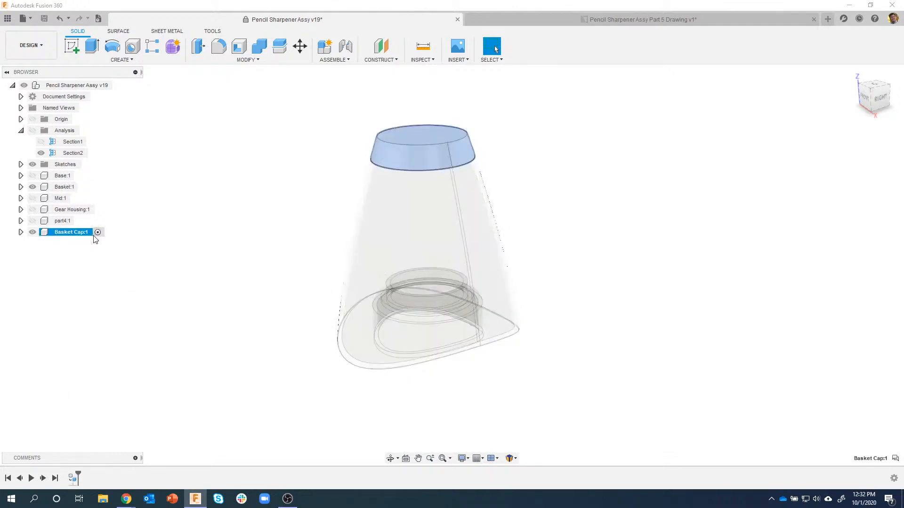
click(239, 363)
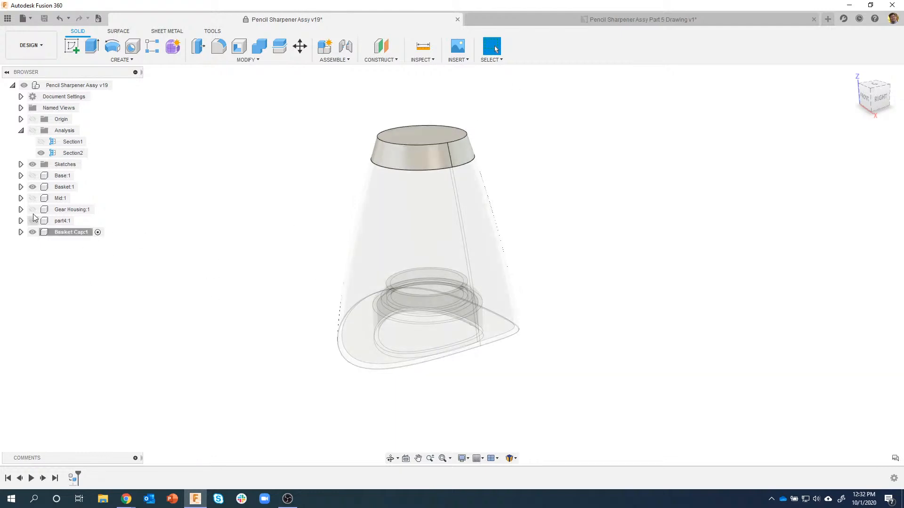
- Hide the Basket component and list the bodies inside the Basket Cap component
click(32, 187)
shift+middle_drag(356, 251, 367, 233)
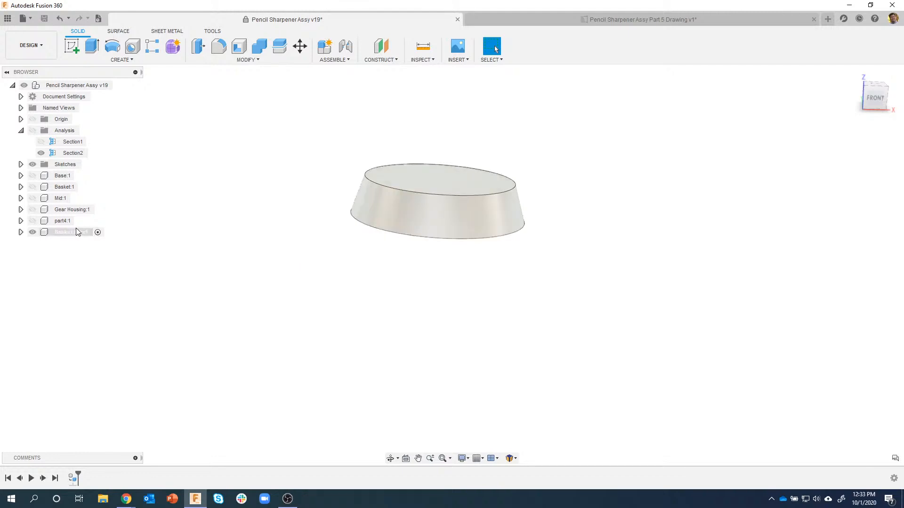
click(20, 233)
click(30, 255)
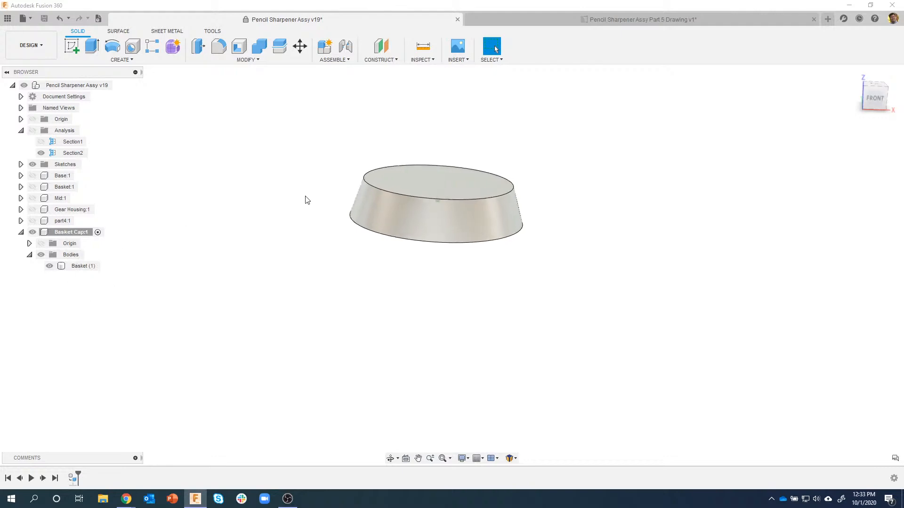
right_click(361, 194)
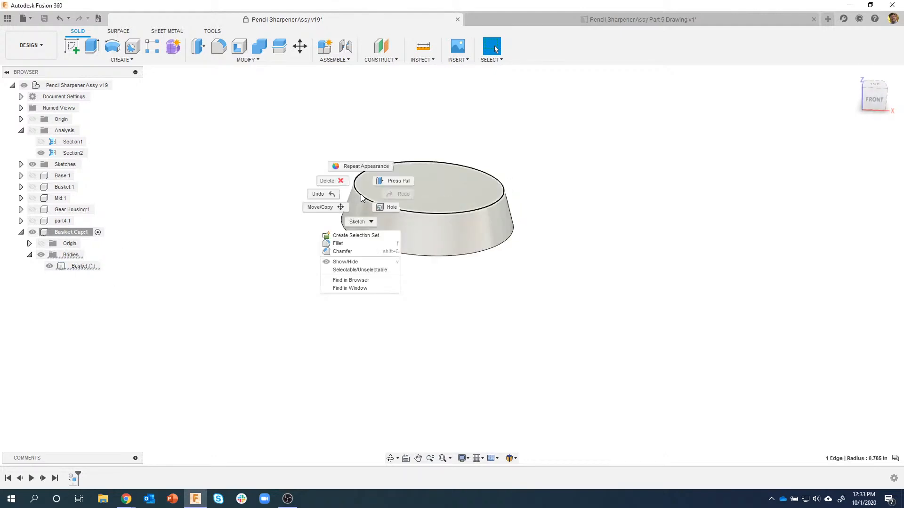
click(517, 9)
key(Escape)
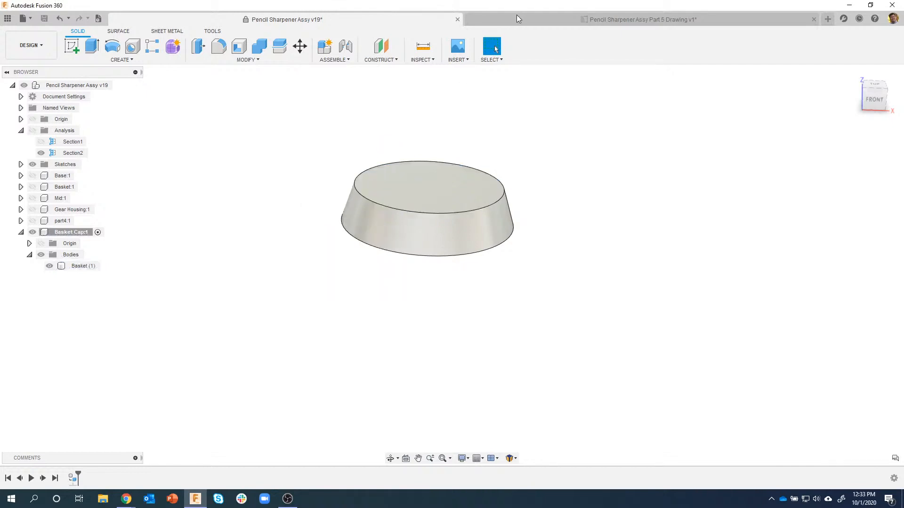
- Examine the Basket Cap sheet of the Part 5 drawing, especially the dimensions in section A-A, and return to the assembly model
click(516, 21)
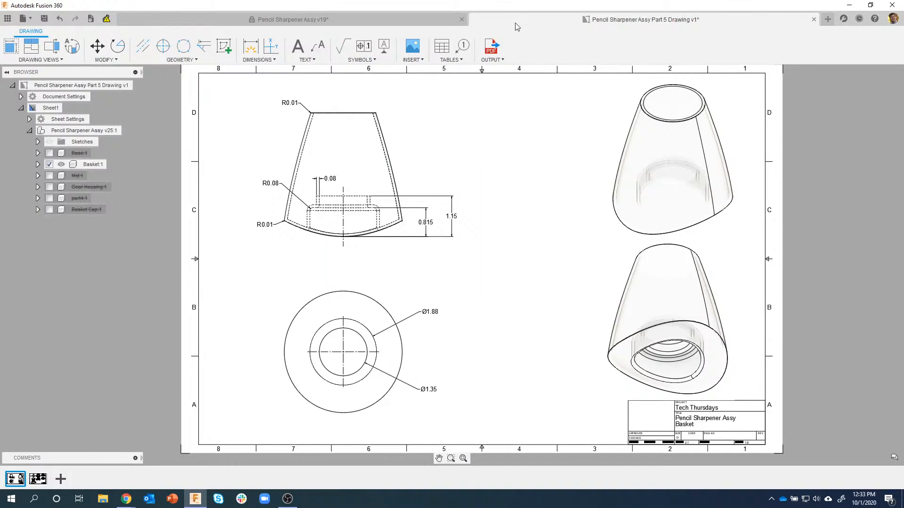
mouse_move(38, 479)
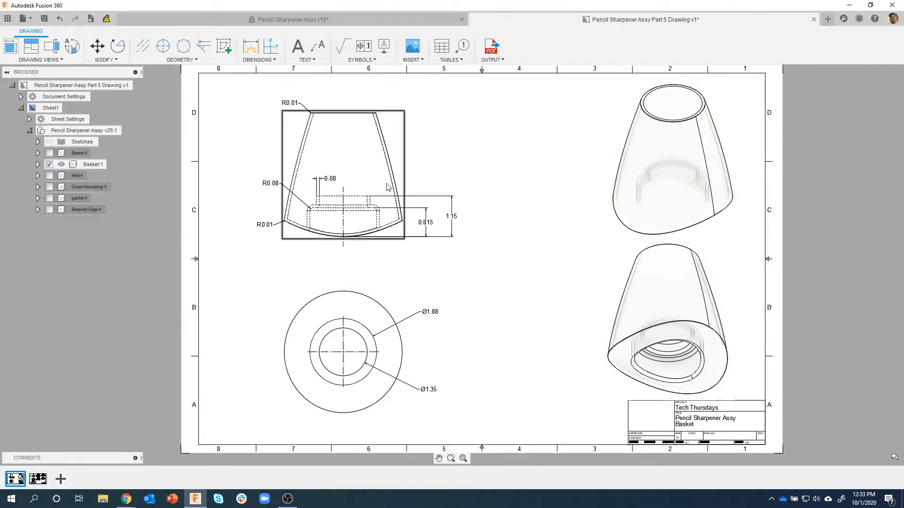
click(41, 478)
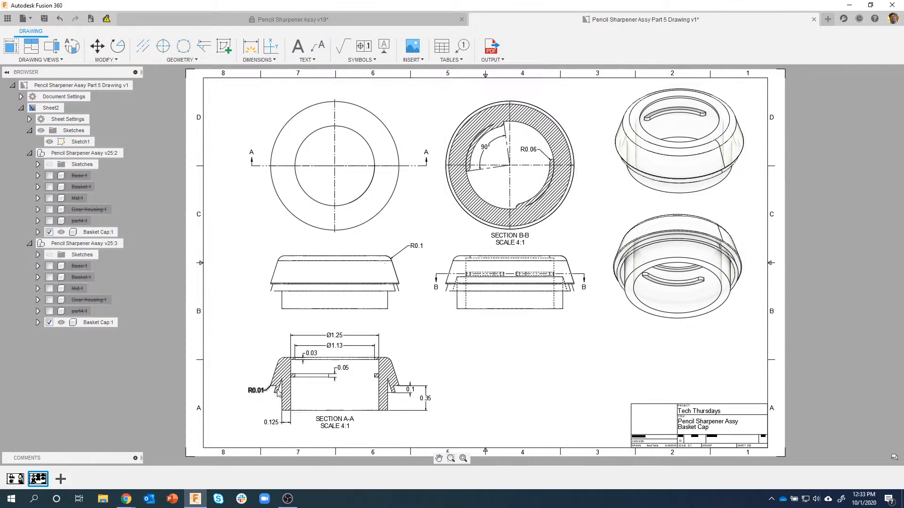
scroll(268, 414, up, 3)
scroll(269, 414, up, 2)
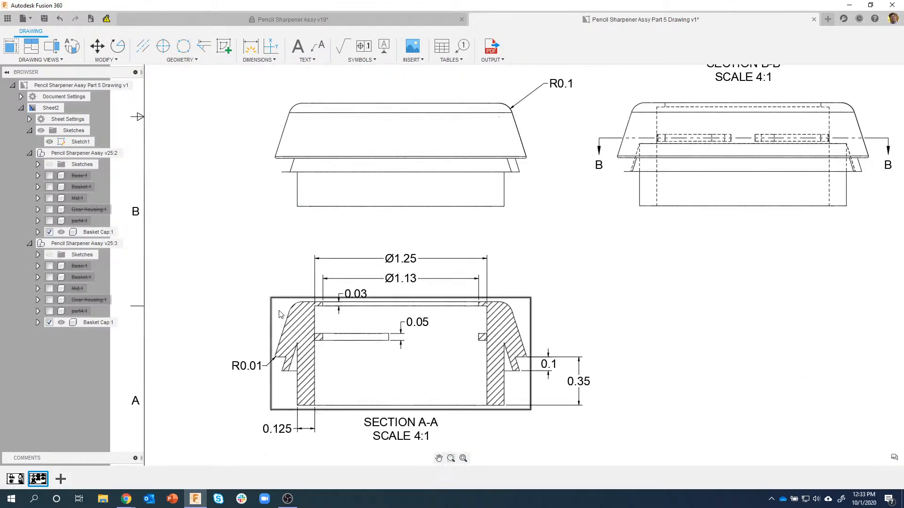
scroll(348, 340, down, 2)
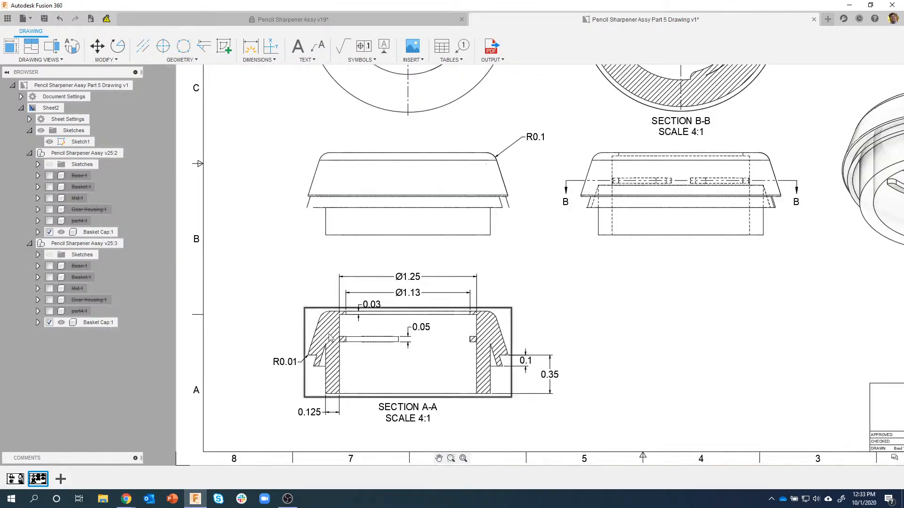
scroll(399, 358, down, 1)
scroll(593, 320, down, 2)
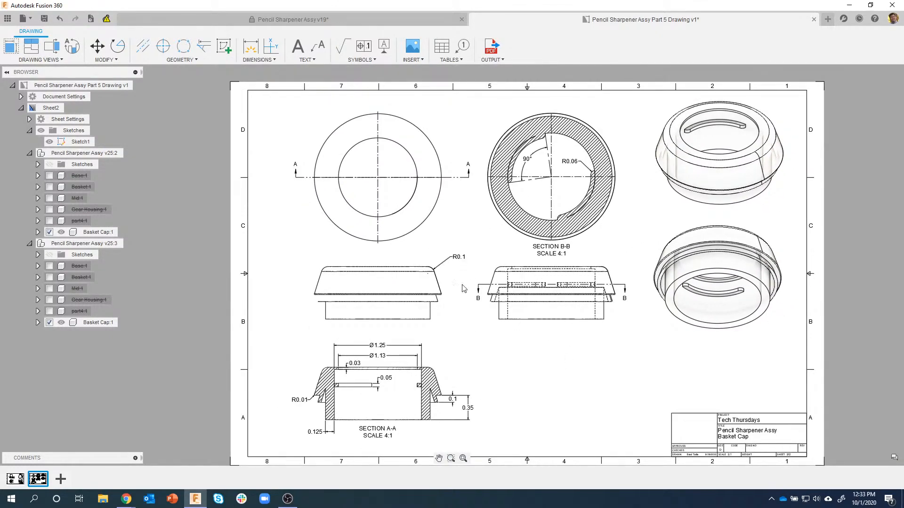
click(383, 20)
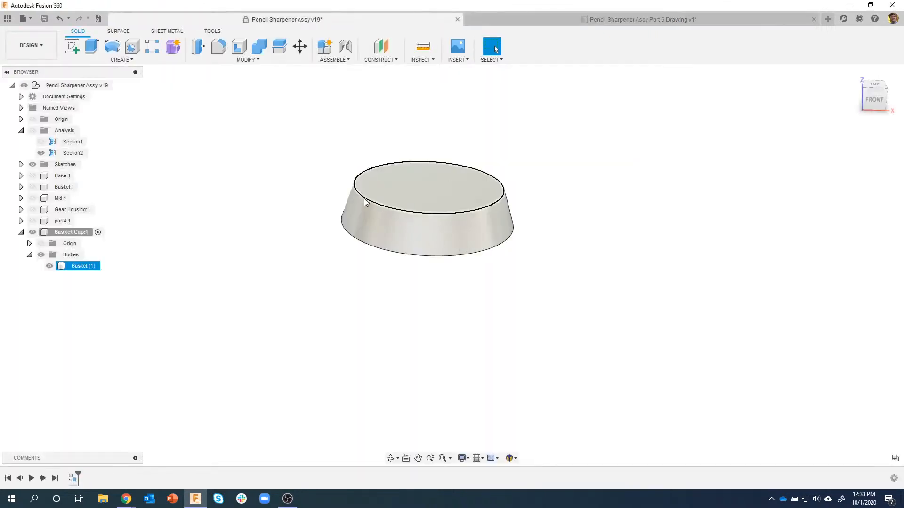
- Fillet the upper outer edge of the Basket Cap body with a 0.1 in radius and check the cap against its drawing
click(365, 202)
right_click(365, 201)
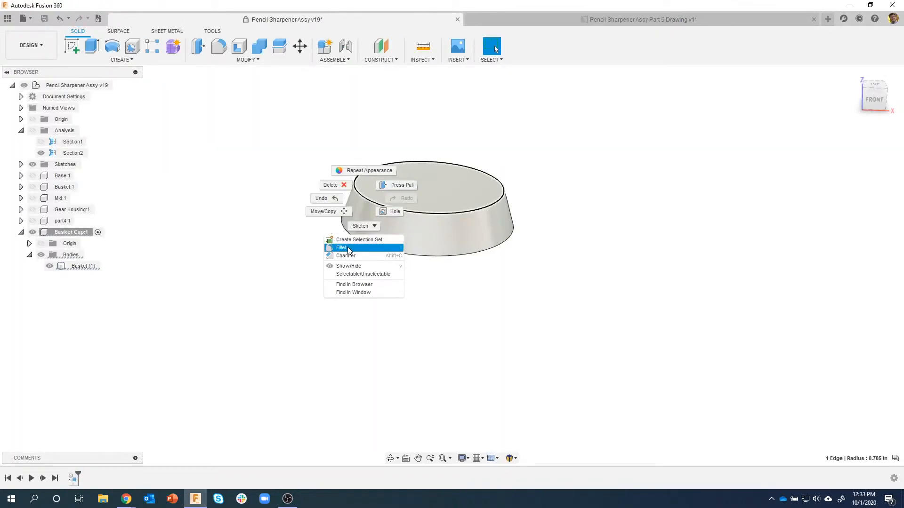
click(348, 247)
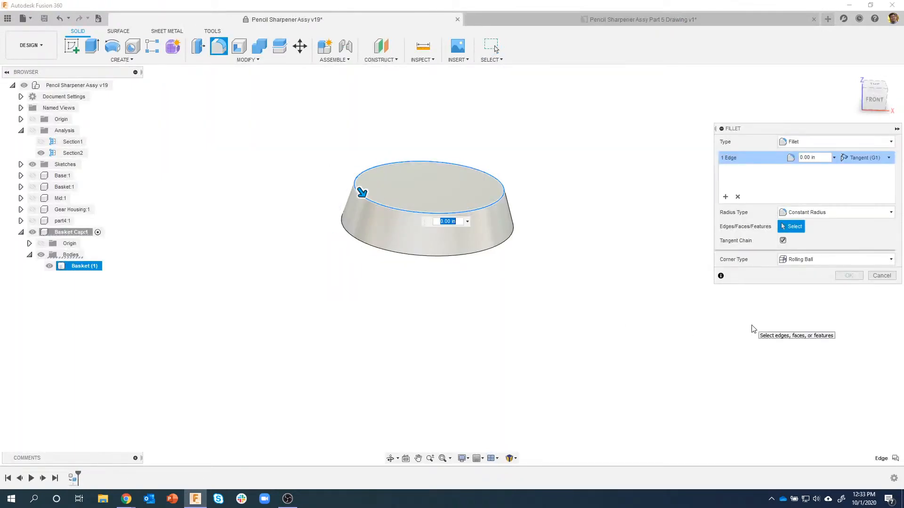
text(.1)
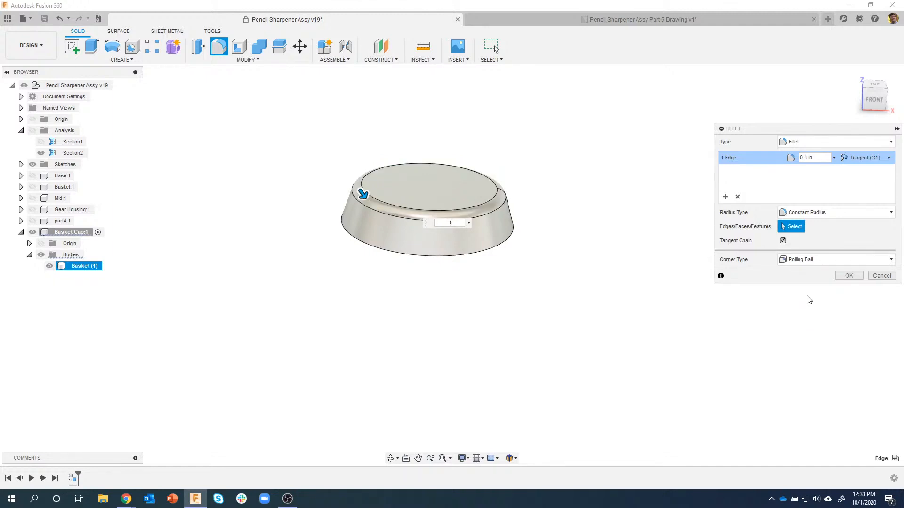
click(846, 277)
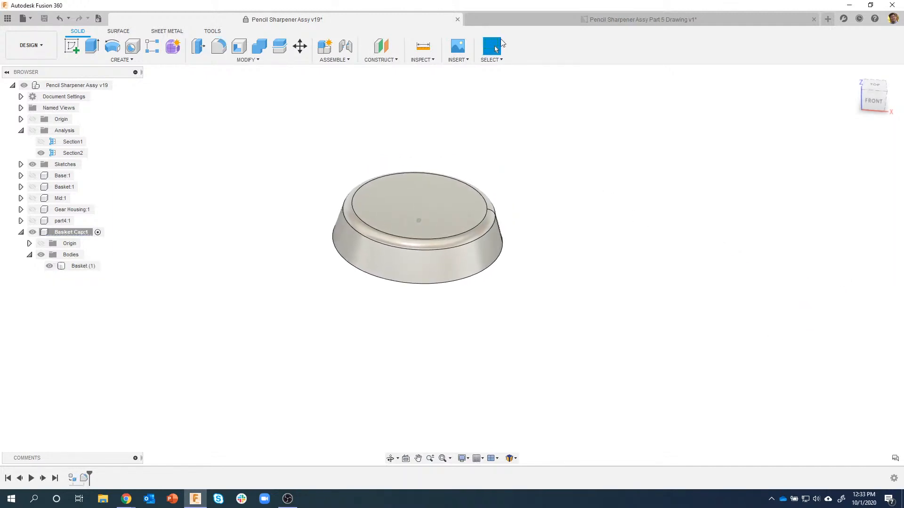
click(513, 19)
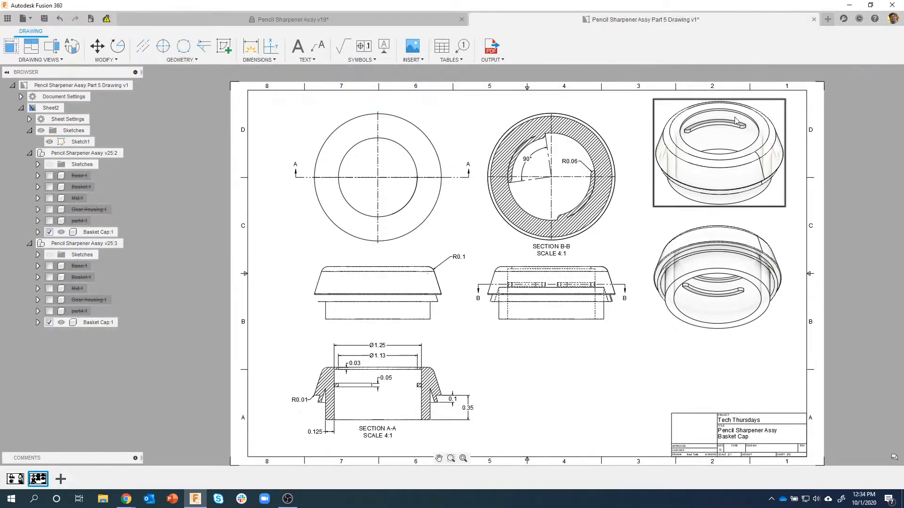
click(366, 22)
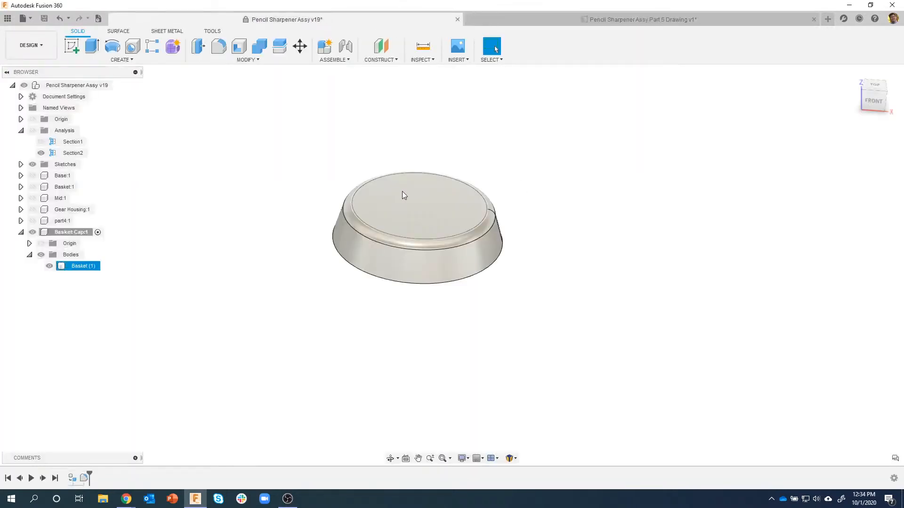
click(403, 192)
right_click(402, 191)
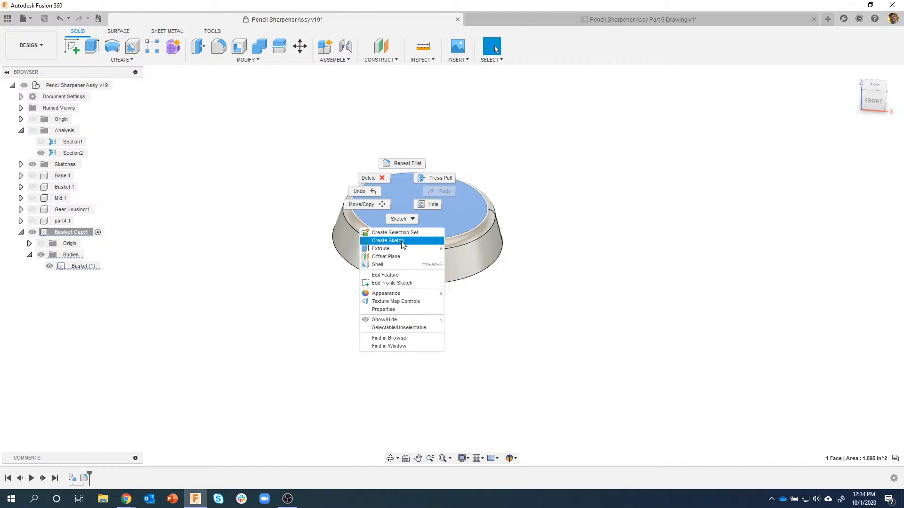
click(555, 125)
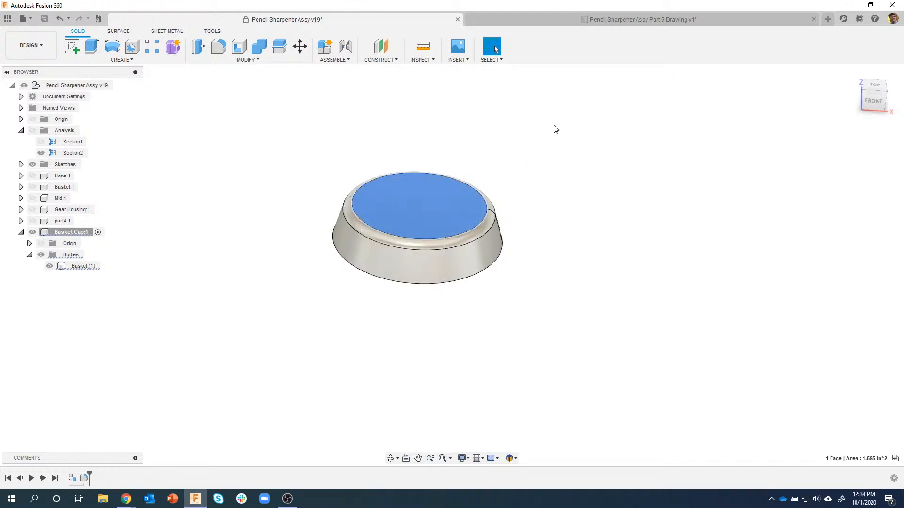
click(630, 180)
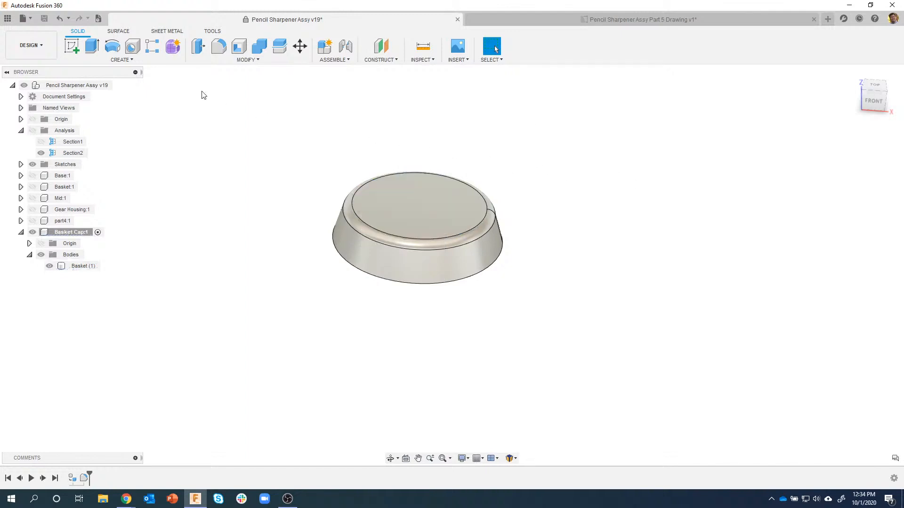
- Place a simple hole at the centre of the Basket Cap's upper face and set its diameter to 1.25 in
click(134, 46)
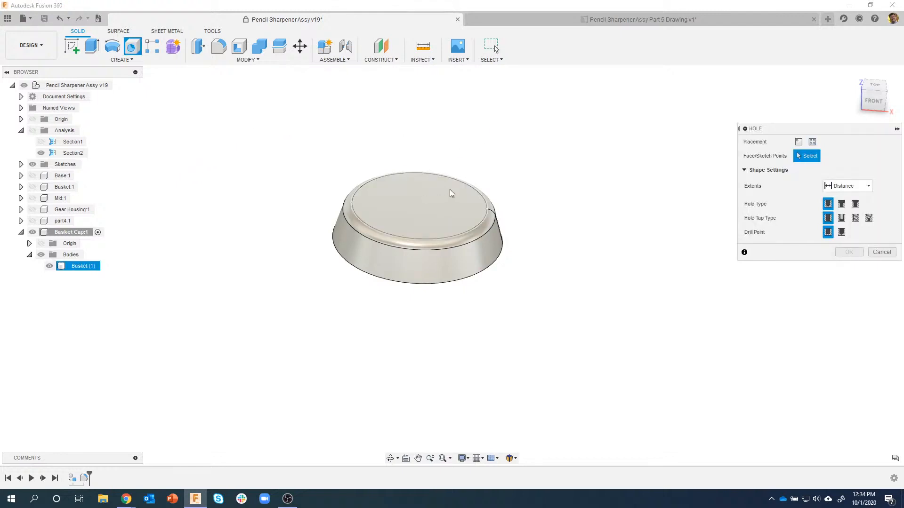
click(445, 205)
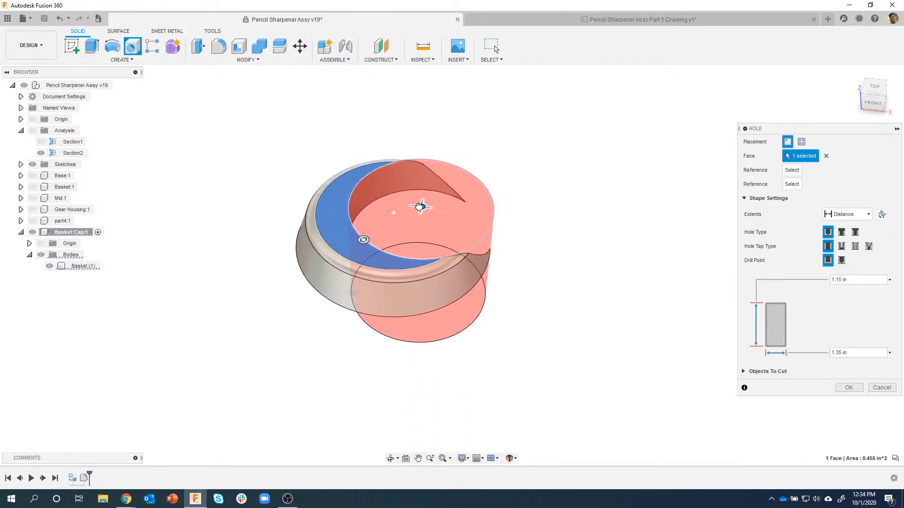
drag(421, 206, 395, 211)
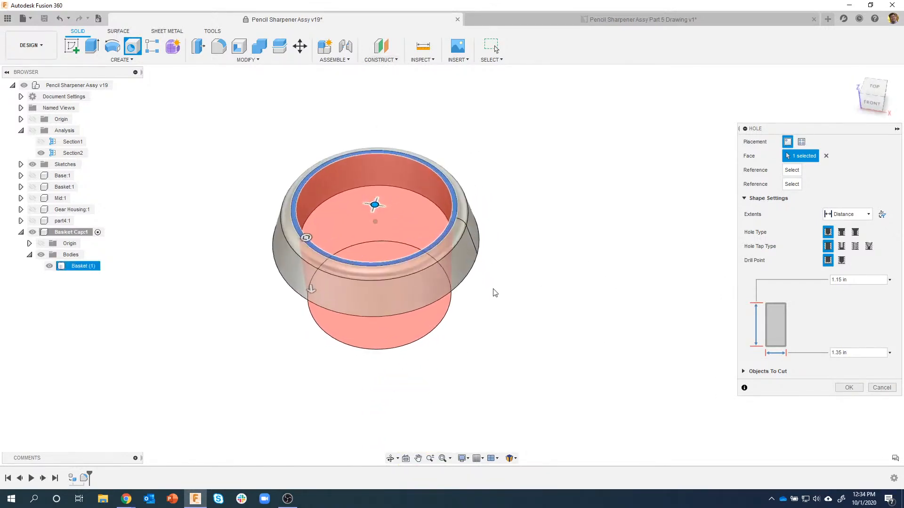
drag(862, 353, 803, 355)
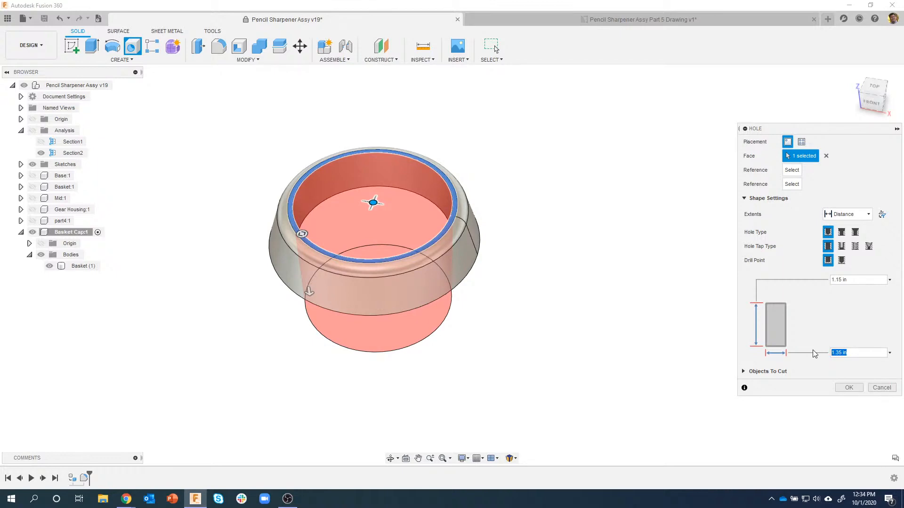
text(1.25)
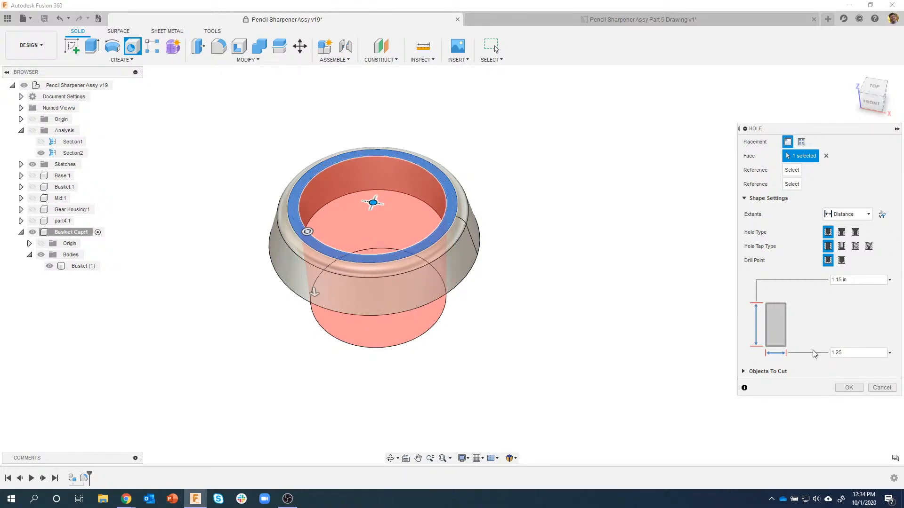
- Set the hole's extent to All so it cuts through the whole cap, create it and check the hole feature
shift+middle_drag(511, 249, 383, 300)
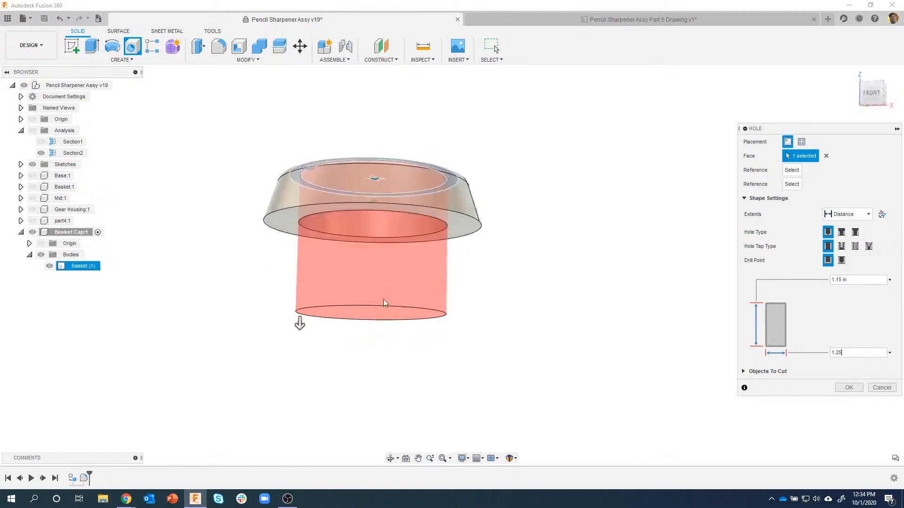
shift+middle_drag(367, 154, 480, 294)
shift+middle_drag(535, 314, 537, 320)
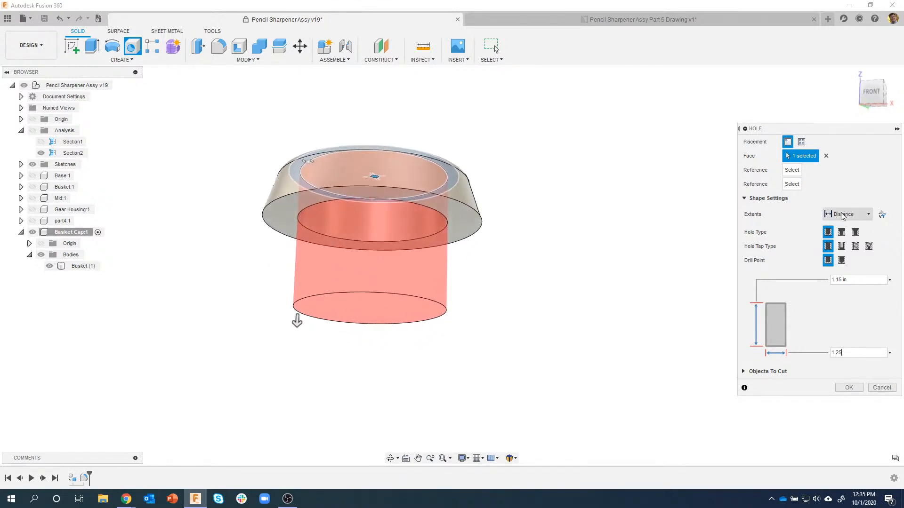
click(866, 214)
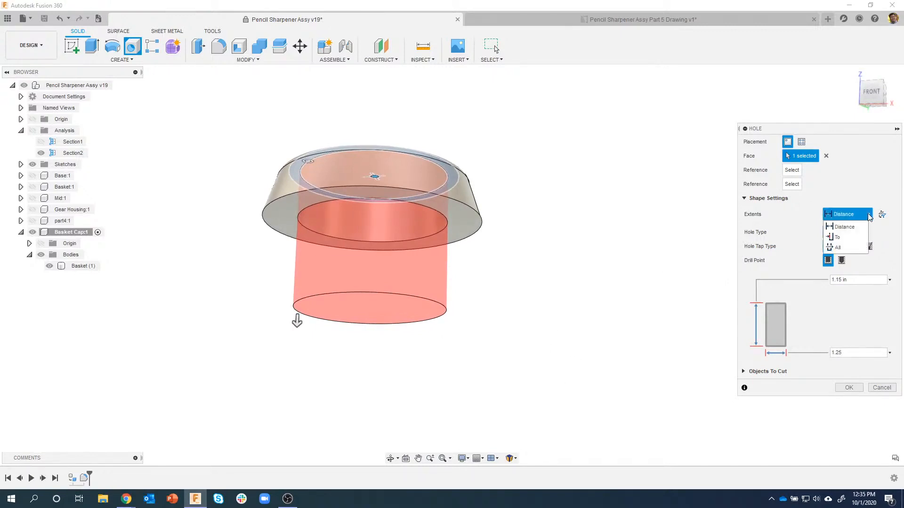
click(841, 247)
shift+middle_drag(616, 363, 861, 335)
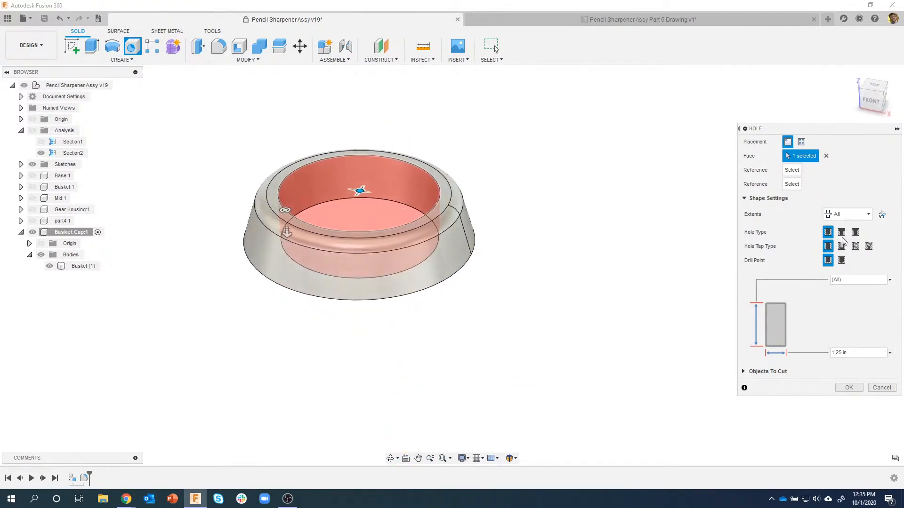
click(847, 389)
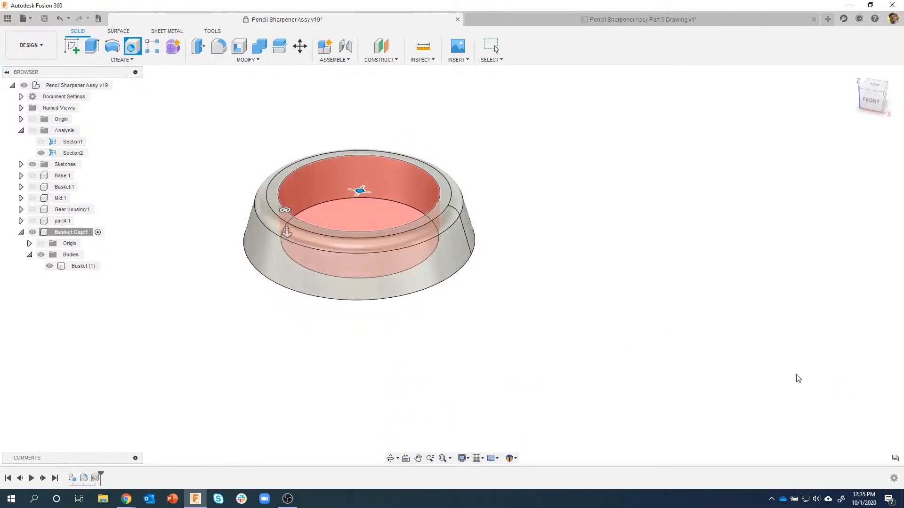
click(95, 481)
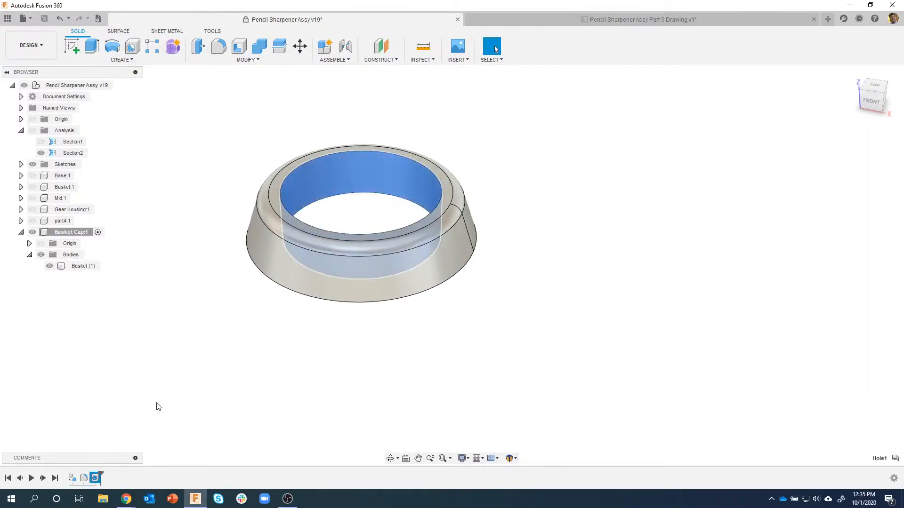
click(187, 398)
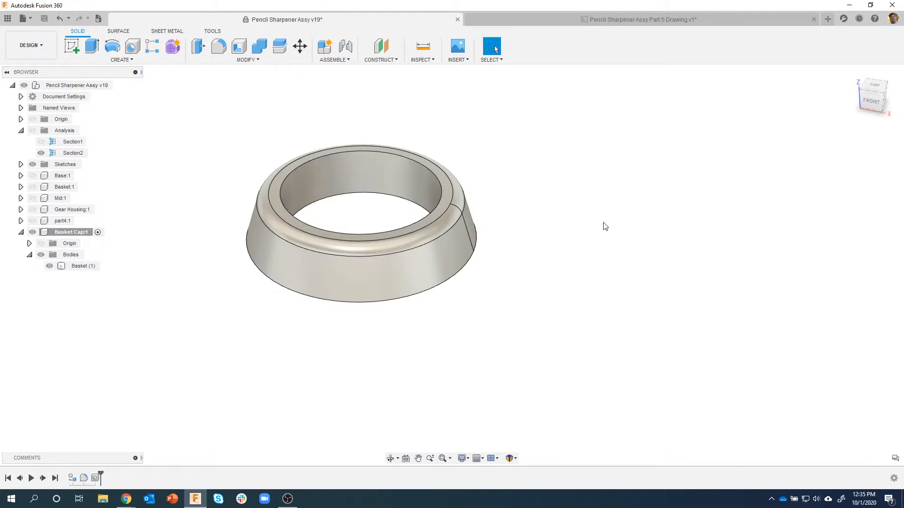
- Shell the Basket Cap from its underside face with a 0.125 in inside wall thickness
shift+middle_drag(530, 187, 306, 221)
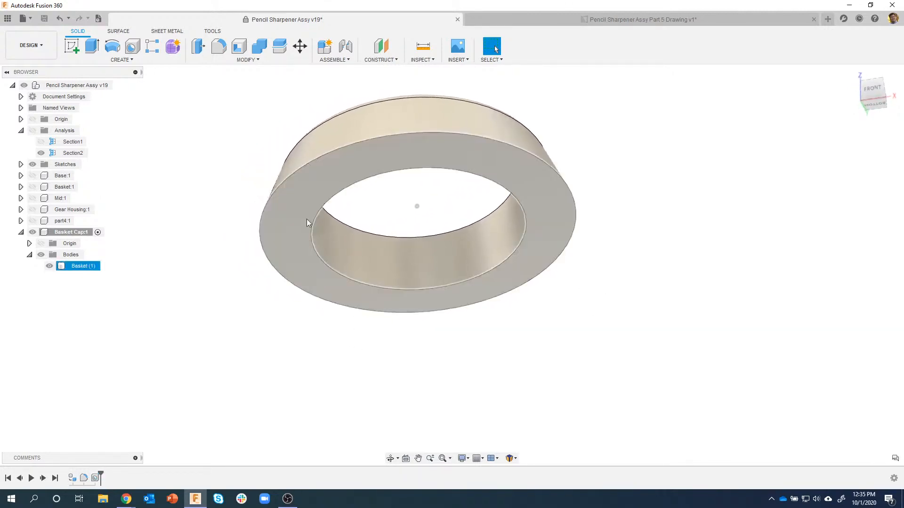
click(314, 189)
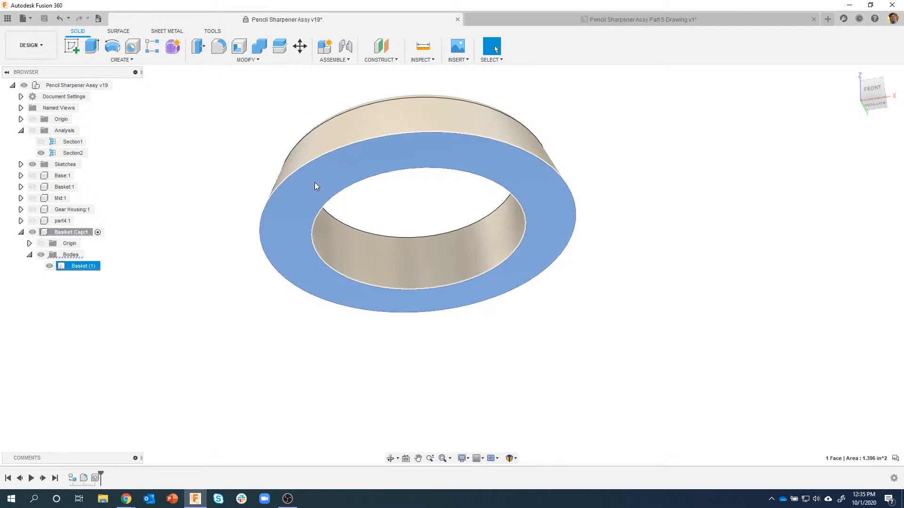
right_click(315, 186)
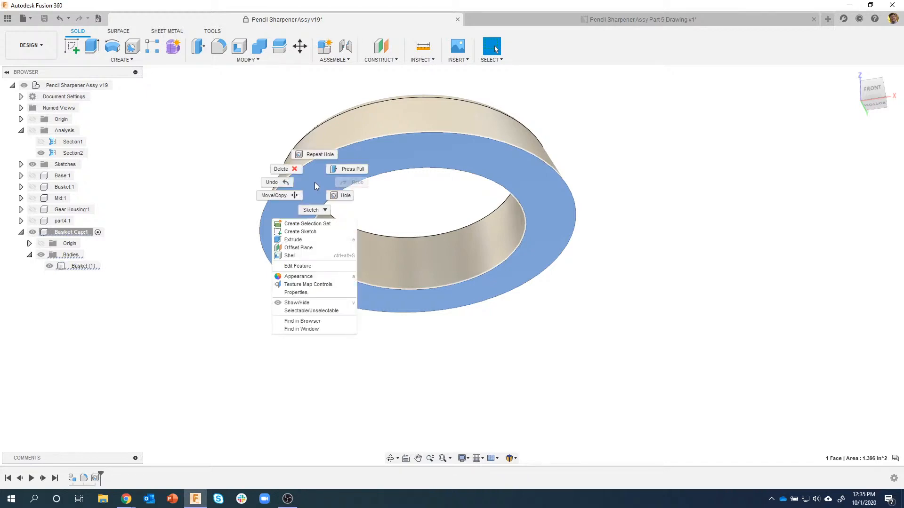
click(303, 256)
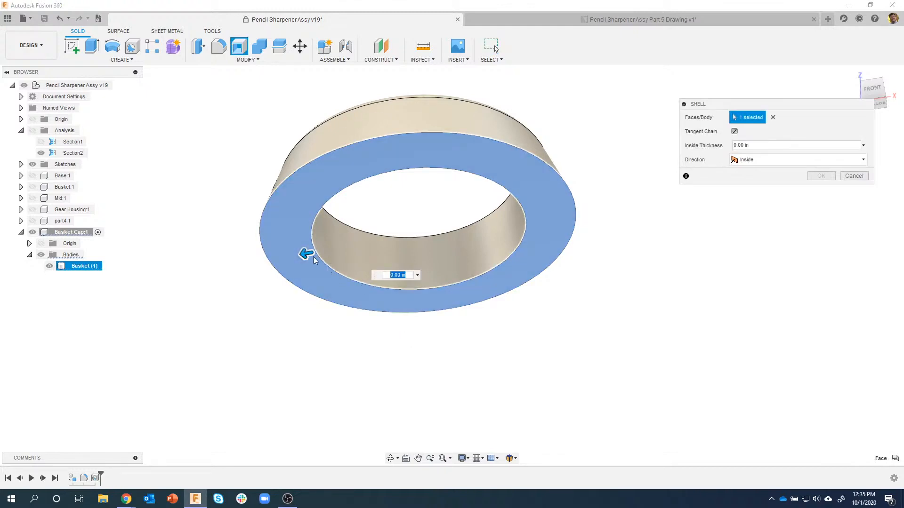
drag(307, 255, 299, 255)
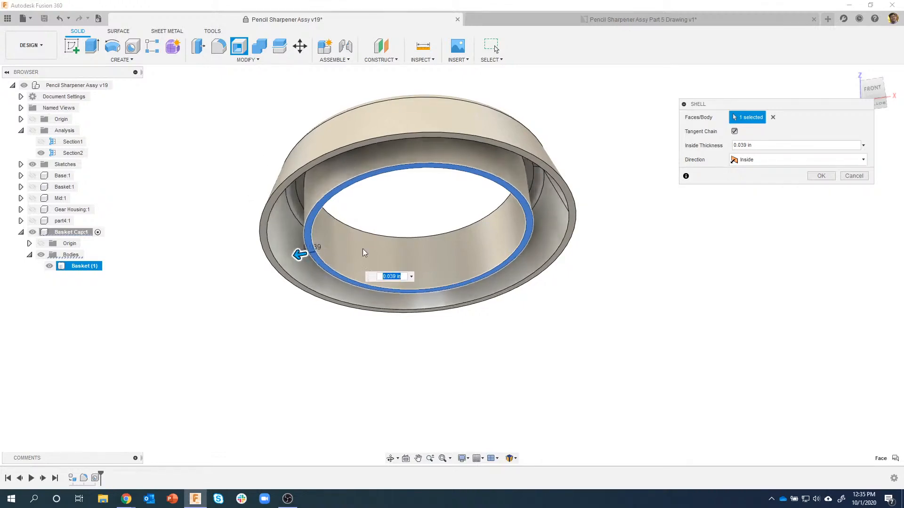
shift+middle_drag(362, 253, 284, 265)
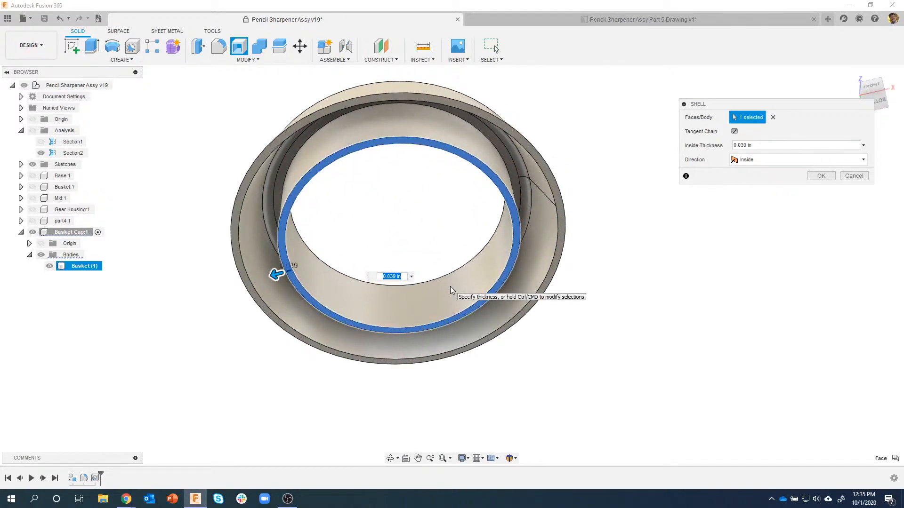
text(.125)
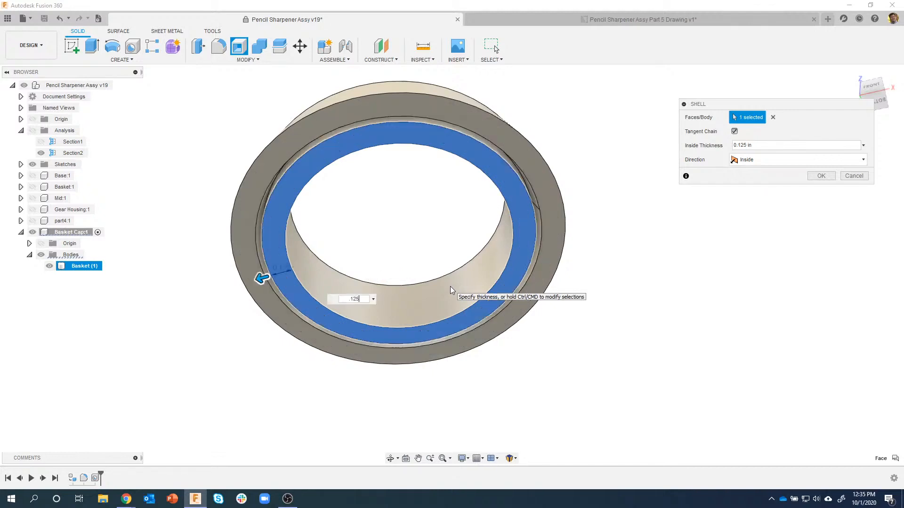
shift+middle_drag(450, 289, 258, 206)
scroll(221, 208, up, 2)
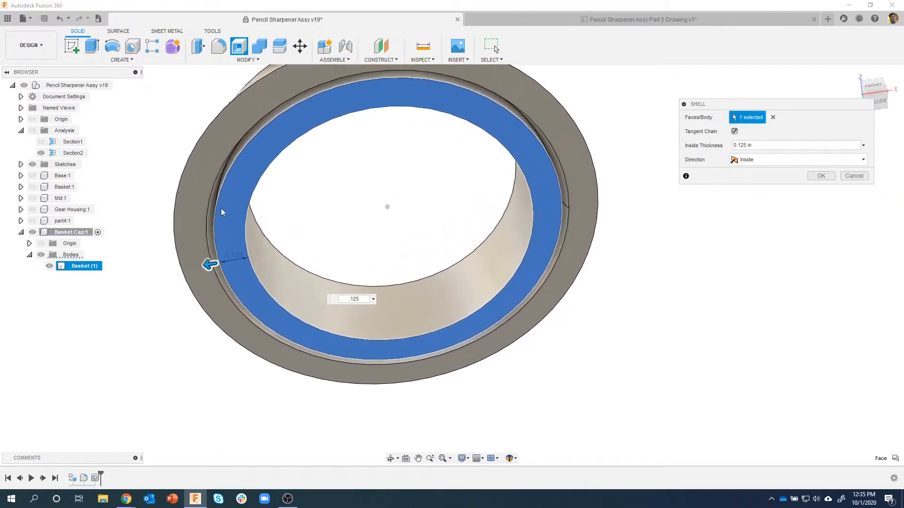
shift+middle_drag(261, 379, 216, 194)
shift+middle_drag(234, 296, 266, 155)
click(823, 177)
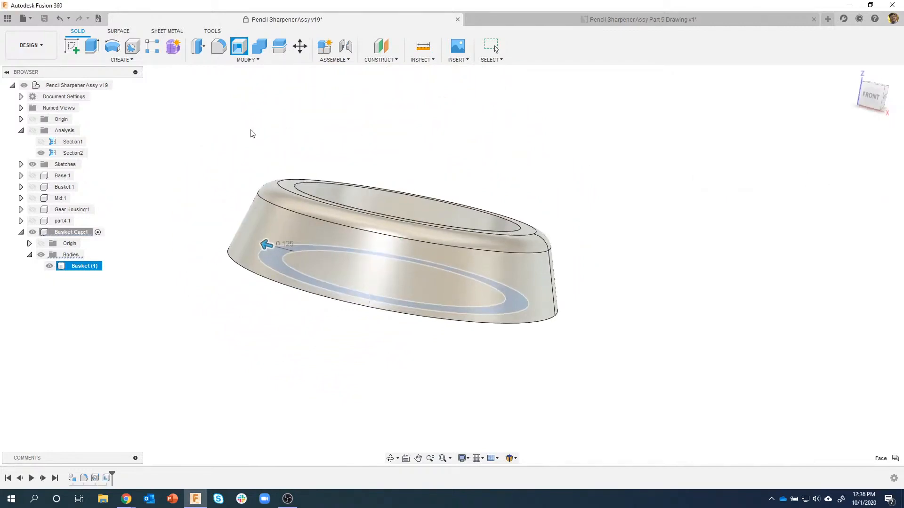
- Inspect the shelled cap's walls with the Section2 analysis shown, hide the analysis again and consult the Basket Cap drawing
click(33, 131)
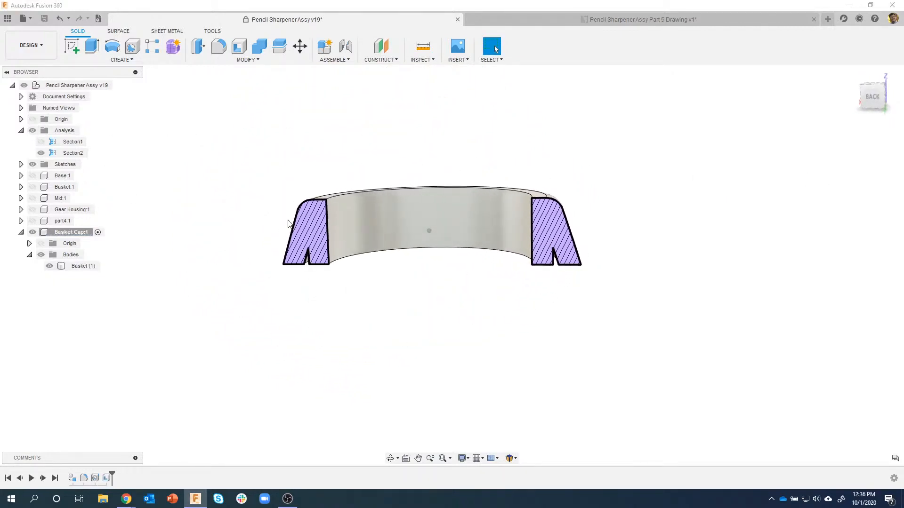
shift+middle_drag(235, 336, 147, 188)
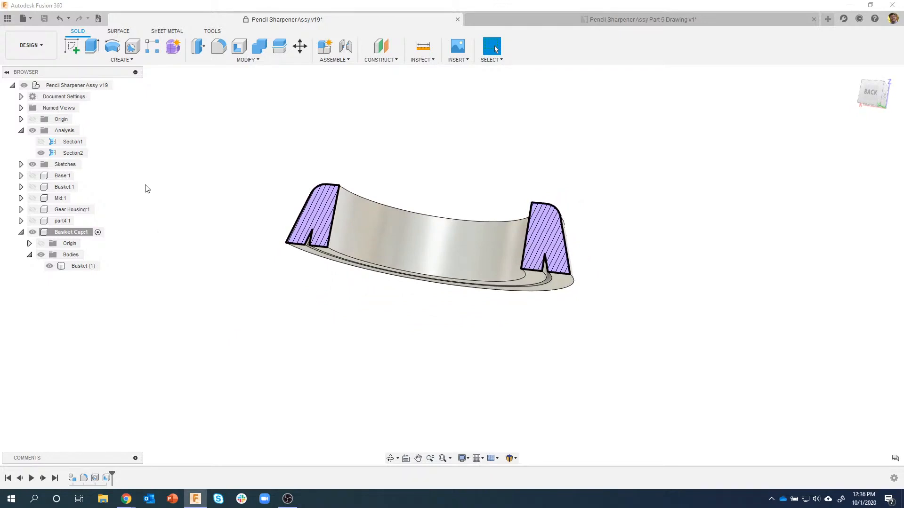
shift+middle_drag(192, 160, 213, 141)
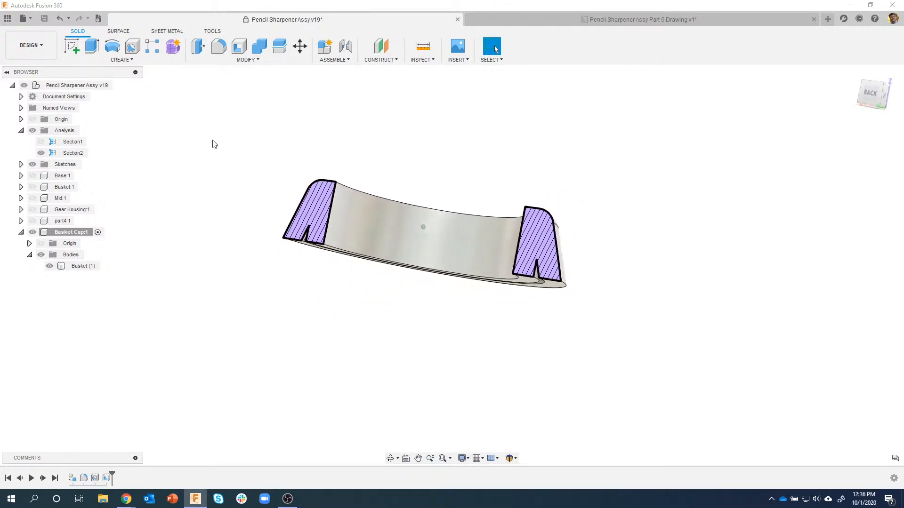
click(32, 131)
shift+middle_drag(569, 129, 625, 296)
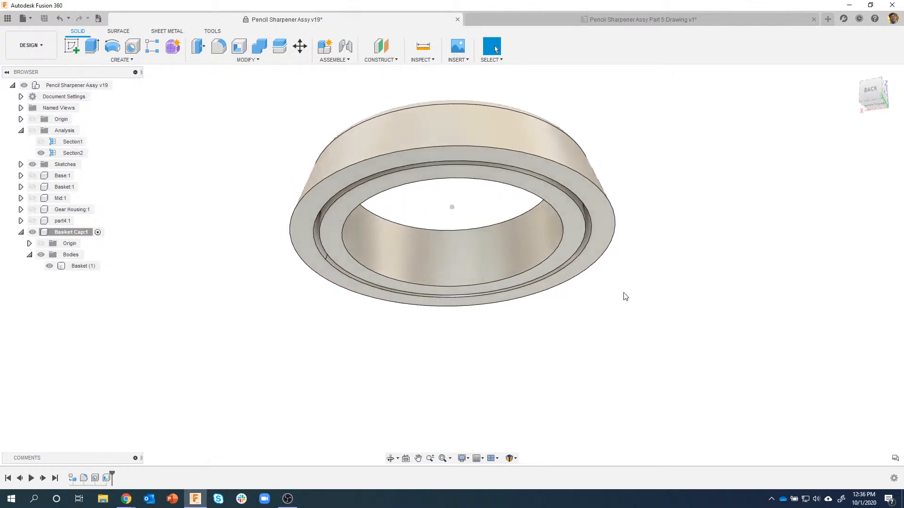
click(544, 17)
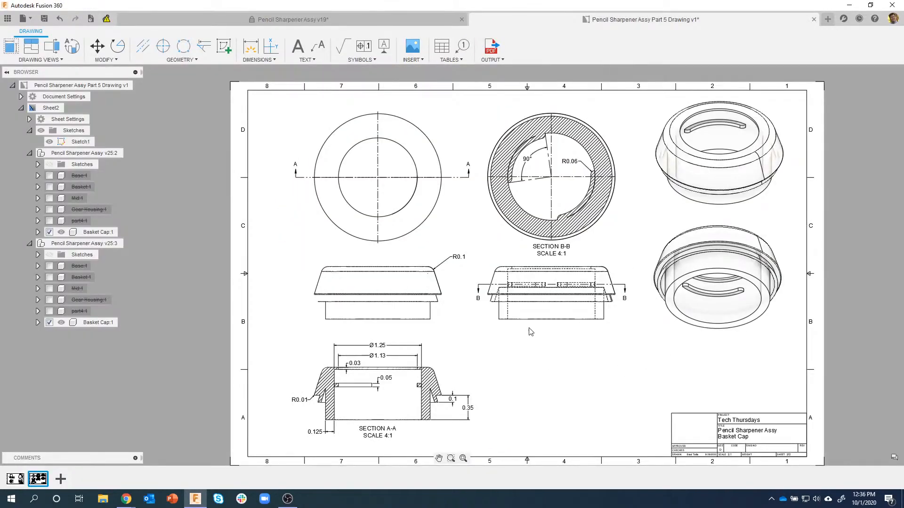
- Review the Section A-A dimensions of the basket cap in the drawing and return to the pencil sharpener assembly model
scroll(311, 397, up, 3)
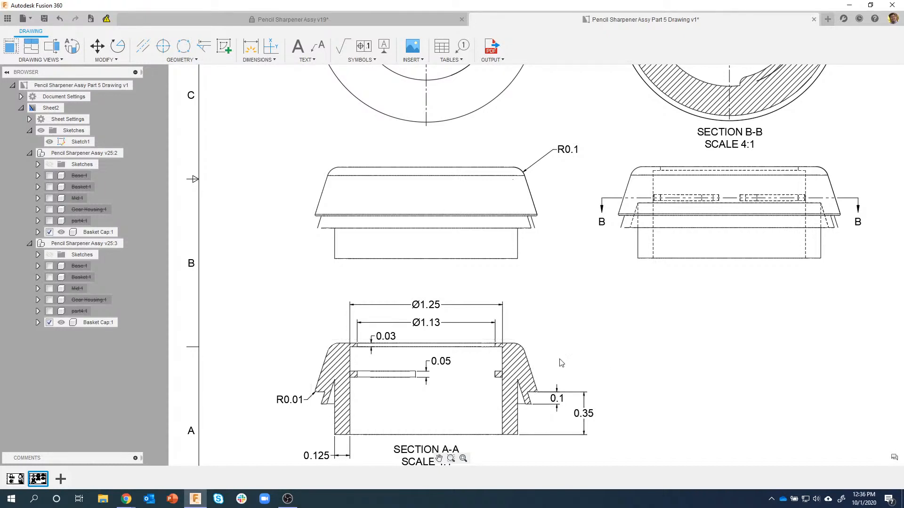
scroll(567, 351, down, 1)
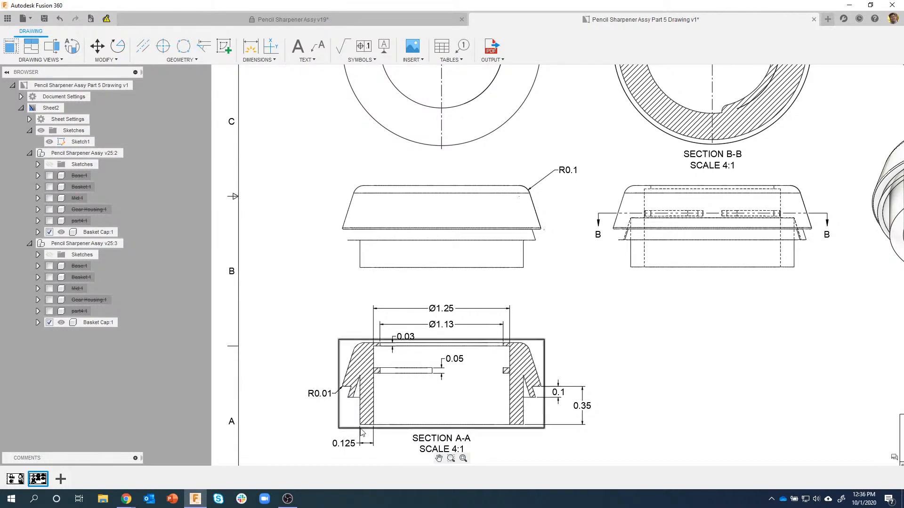
click(332, 16)
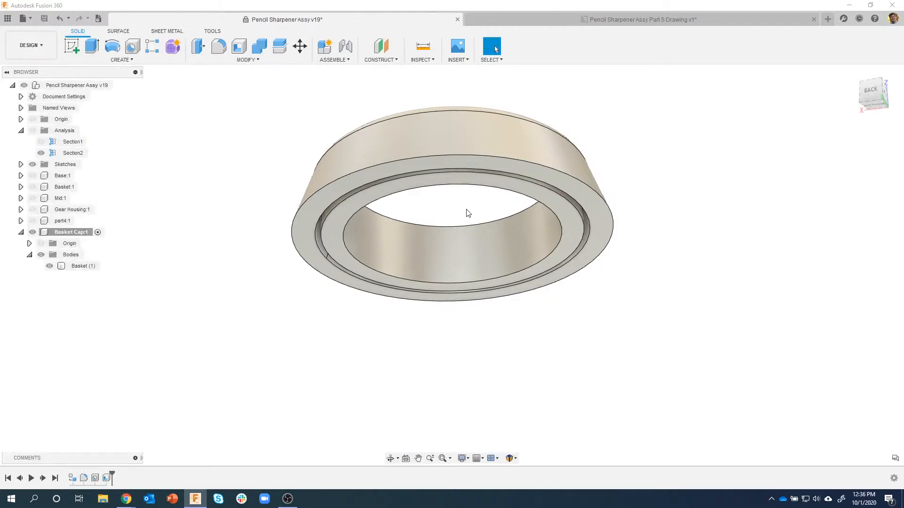
- Temporarily show the Basket component to check where it meets the cap's outer bottom face
click(306, 224)
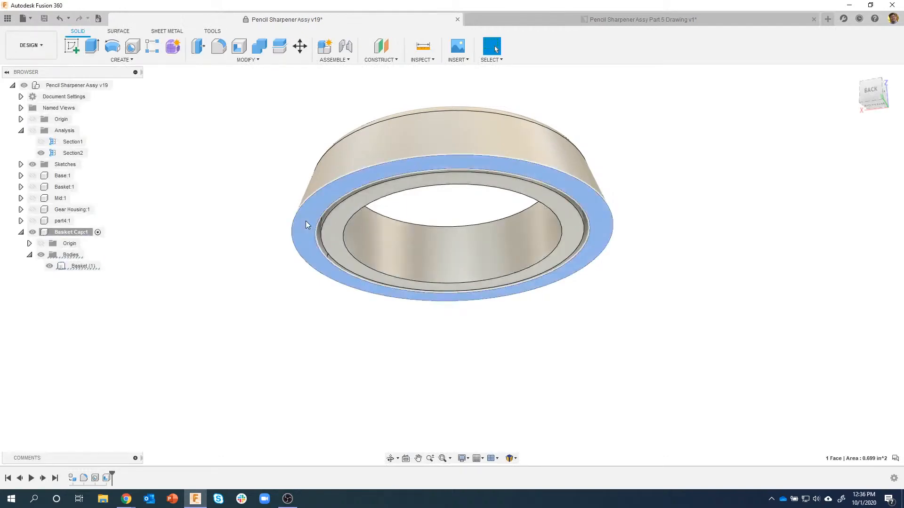
right_click(306, 221)
shift+middle_drag(197, 249, 41, 188)
click(231, 285)
click(33, 187)
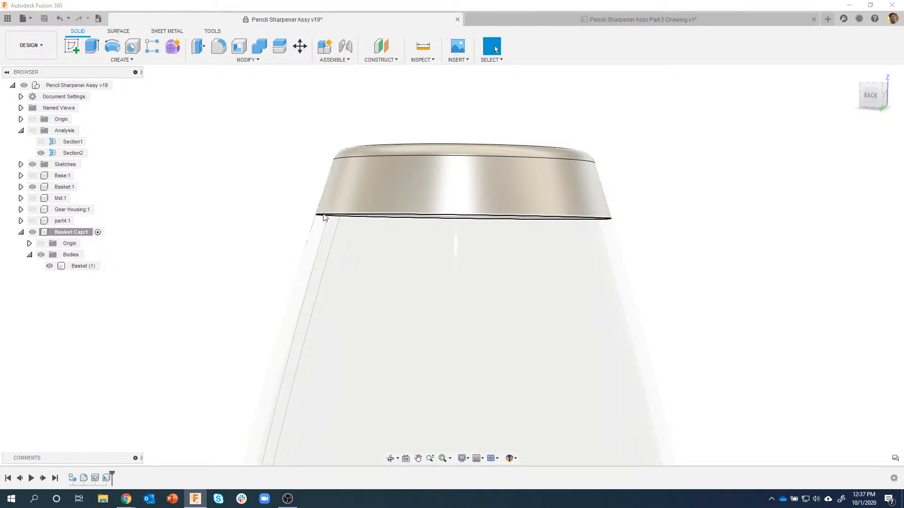
shift+middle_drag(339, 254, 371, 194)
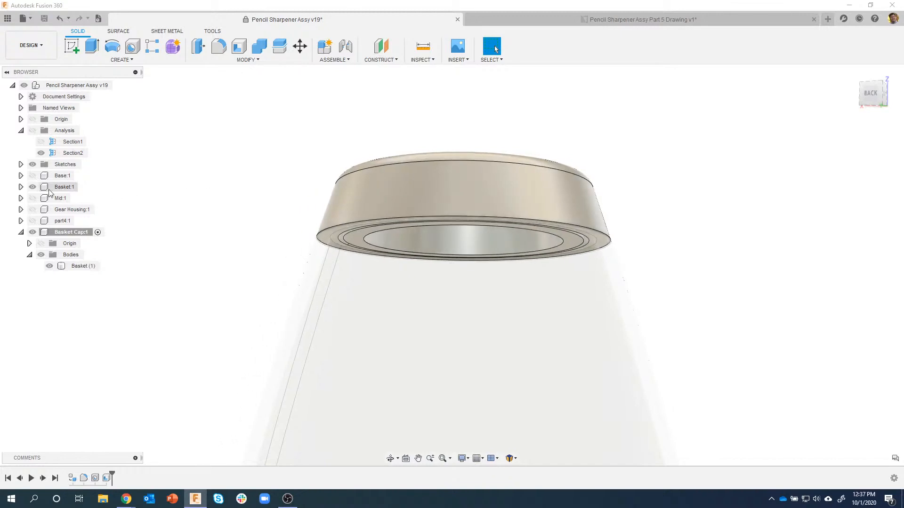
click(32, 187)
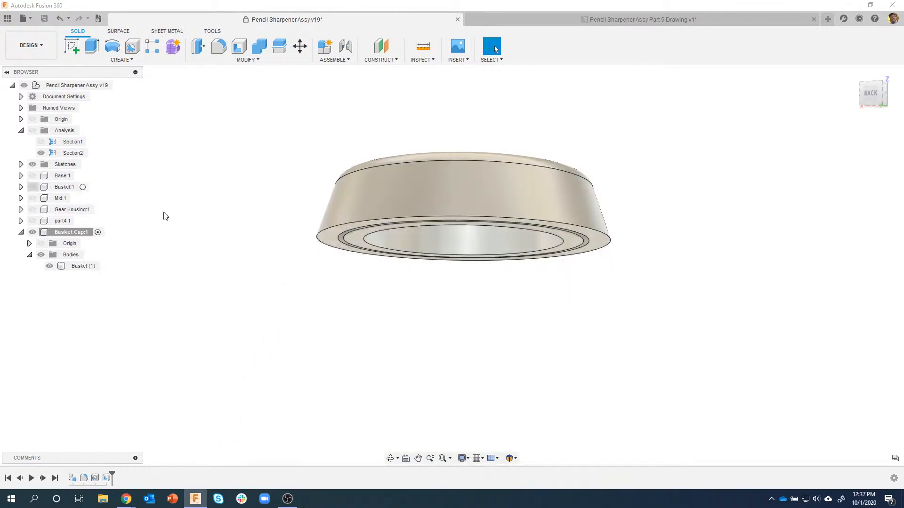
- Offset the basket cap's outer ring-shaped bottom face downward by 0.1 in using Press Pull
click(329, 235)
right_click(329, 235)
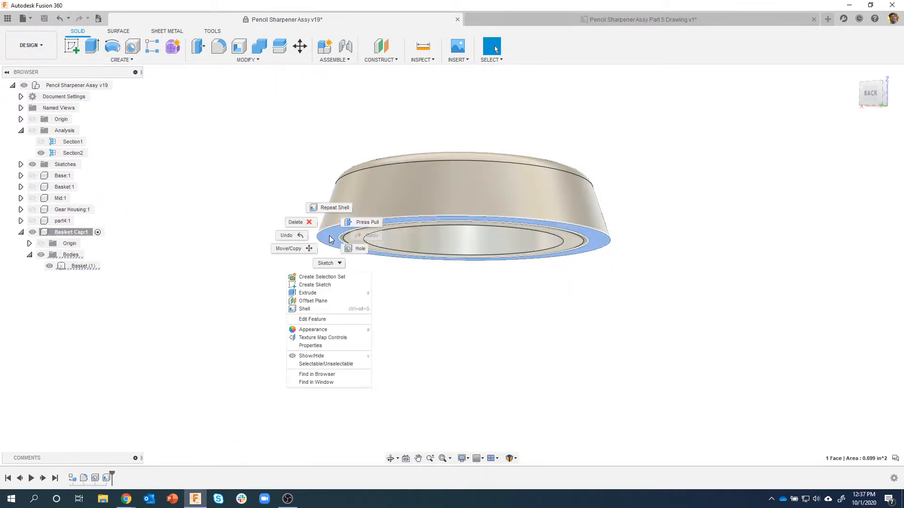
click(360, 223)
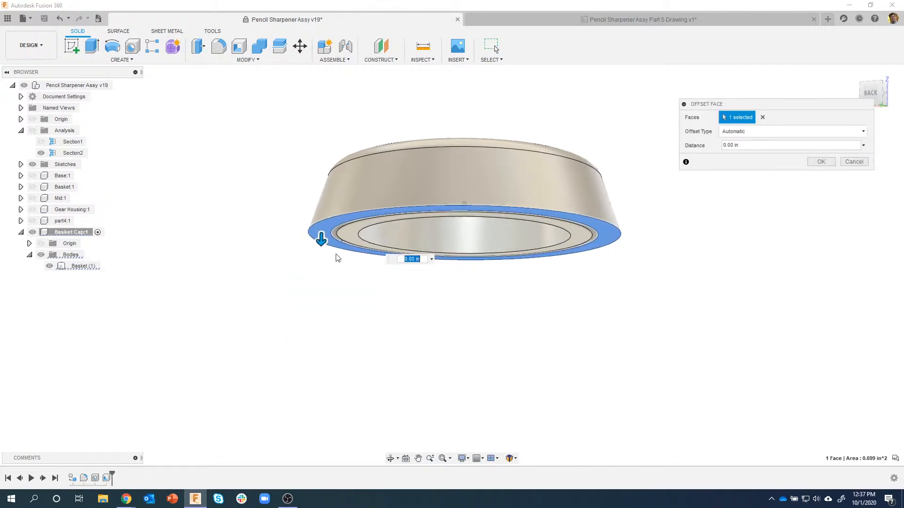
mouse_move(320, 242)
mouse_down()
mouse_move(316, 262)
mouse_move(297, 281)
mouse_move(302, 260)
mouse_move(288, 285)
mouse_move(317, 282)
mouse_move(320, 254)
mouse_up()
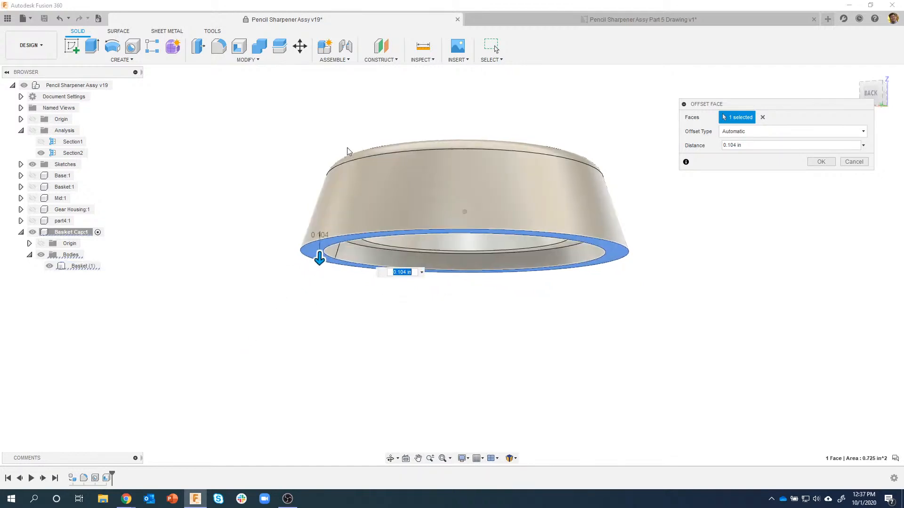
shift+middle_drag(262, 306, 338, 219)
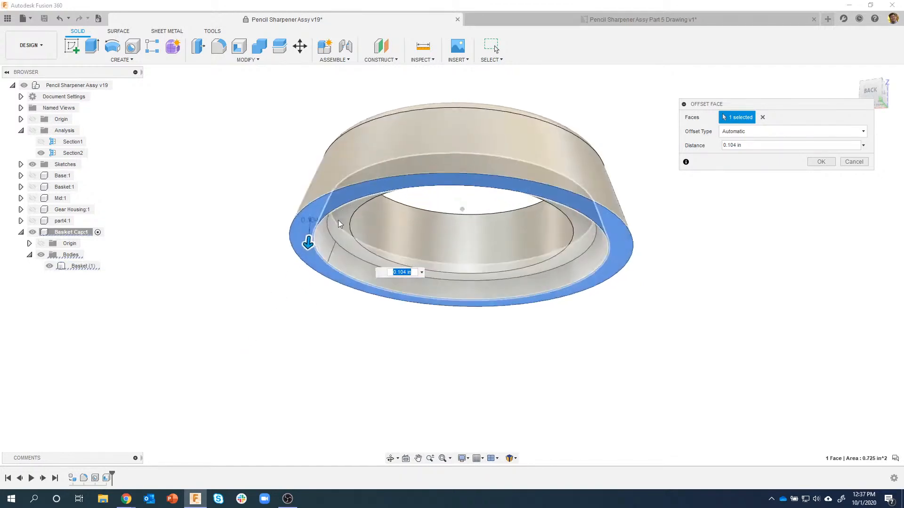
shift+middle_drag(301, 249, 439, 292)
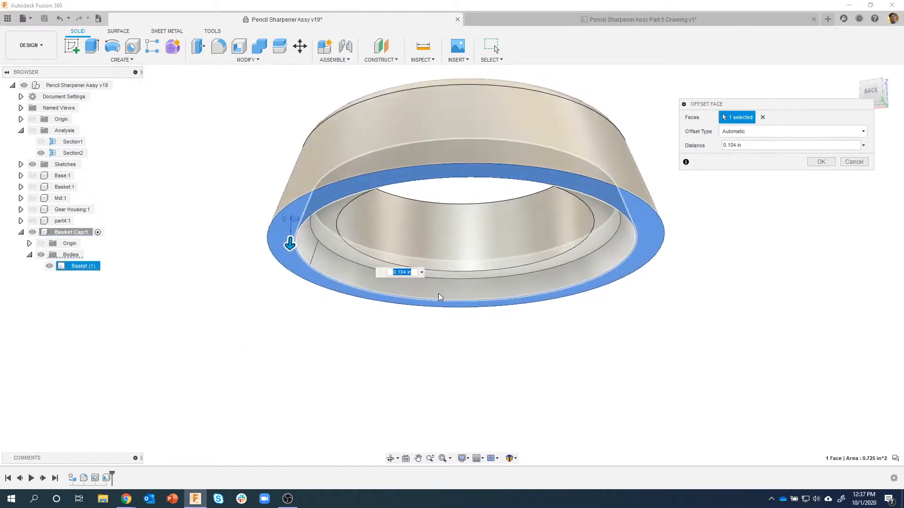
text(.1)
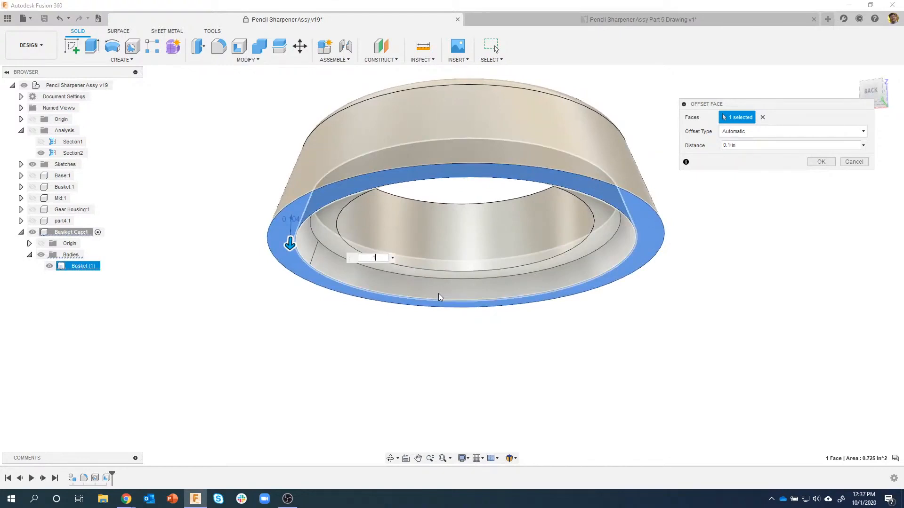
shift+middle_drag(795, 203, 831, 168)
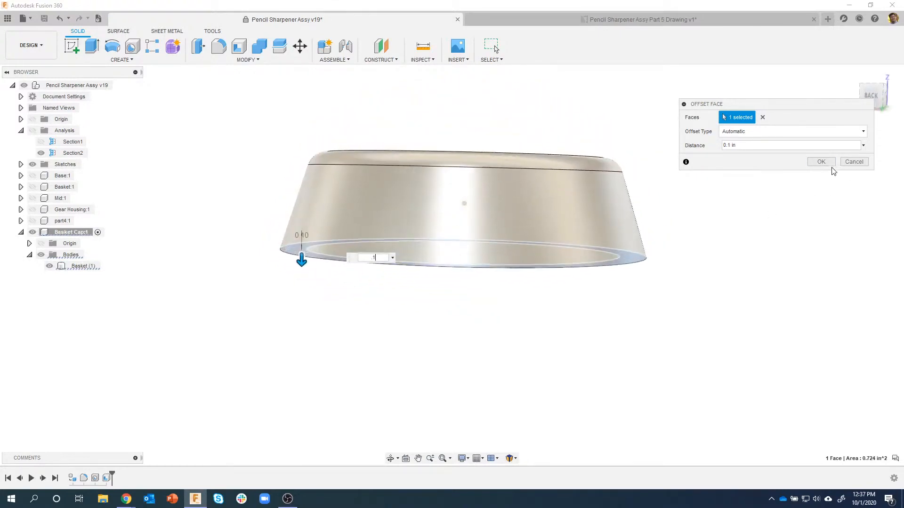
click(823, 162)
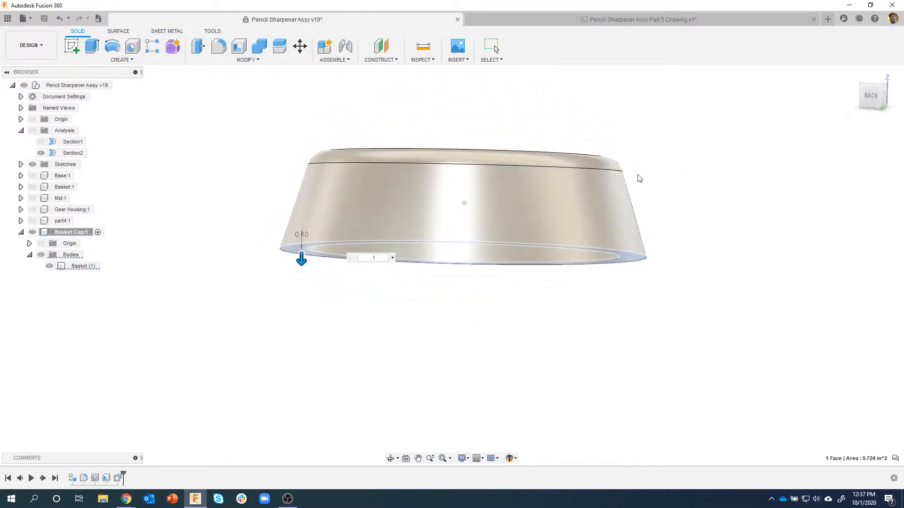
- Show the Basket component and cut it from the cap body with Combine, keeping the tool body
click(33, 187)
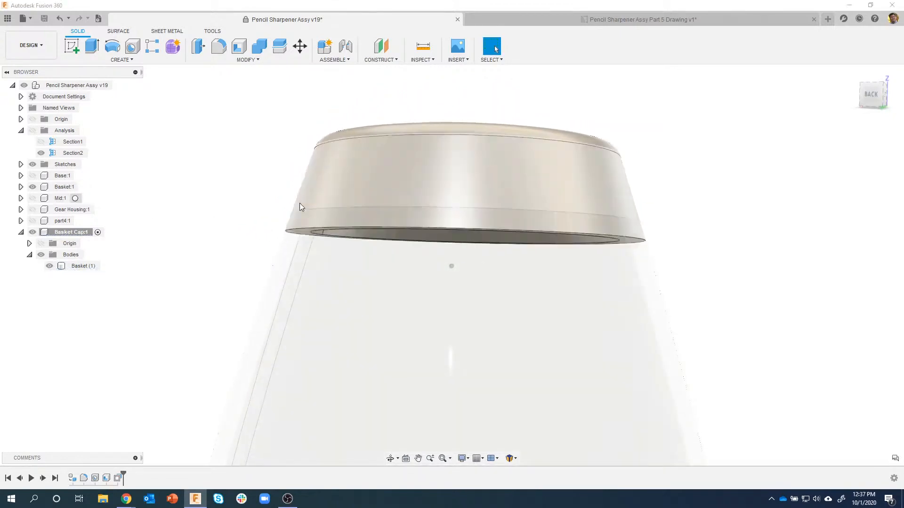
shift+middle_drag(174, 301, 183, 288)
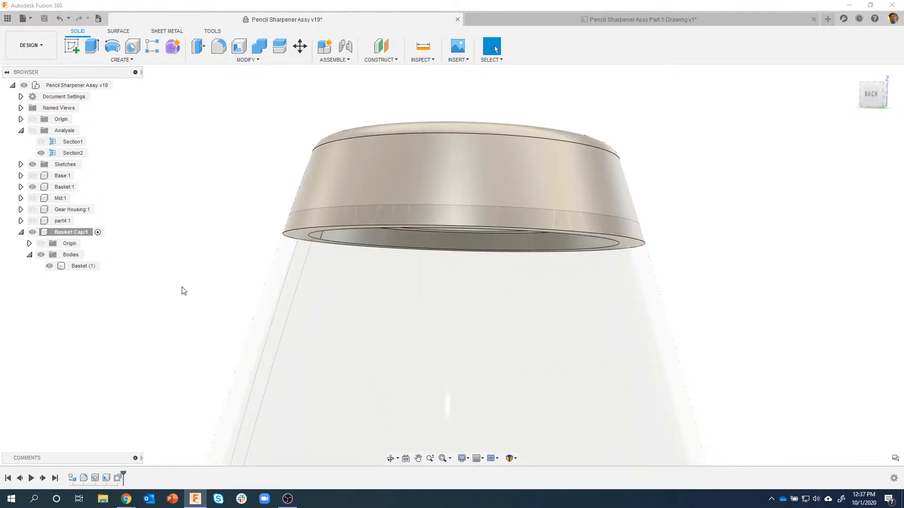
click(248, 61)
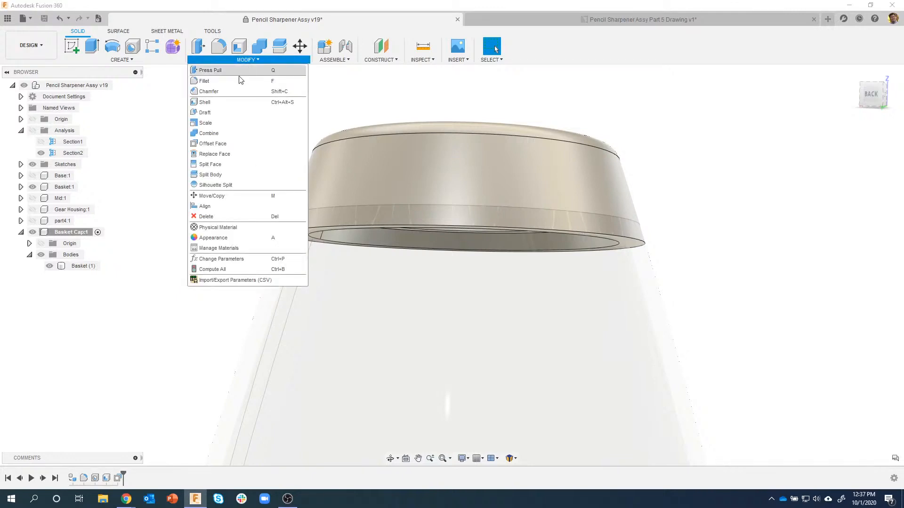
click(226, 134)
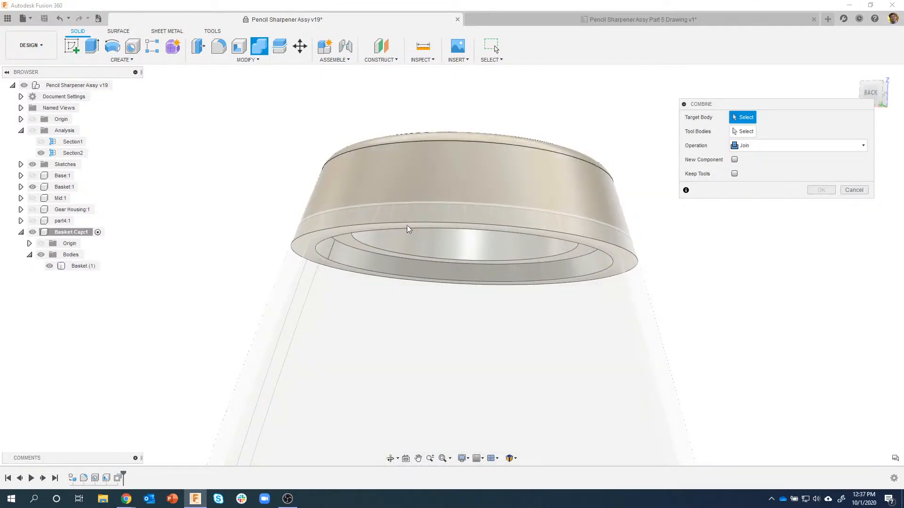
click(445, 149)
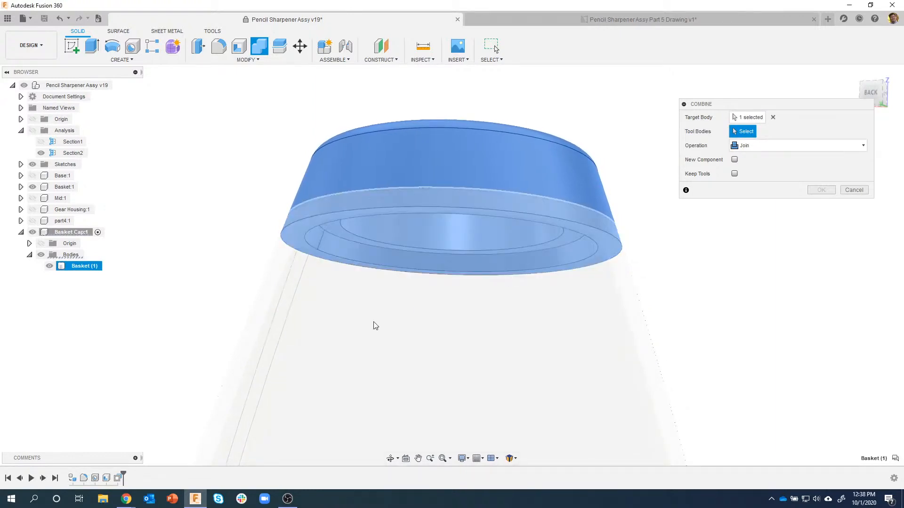
click(342, 342)
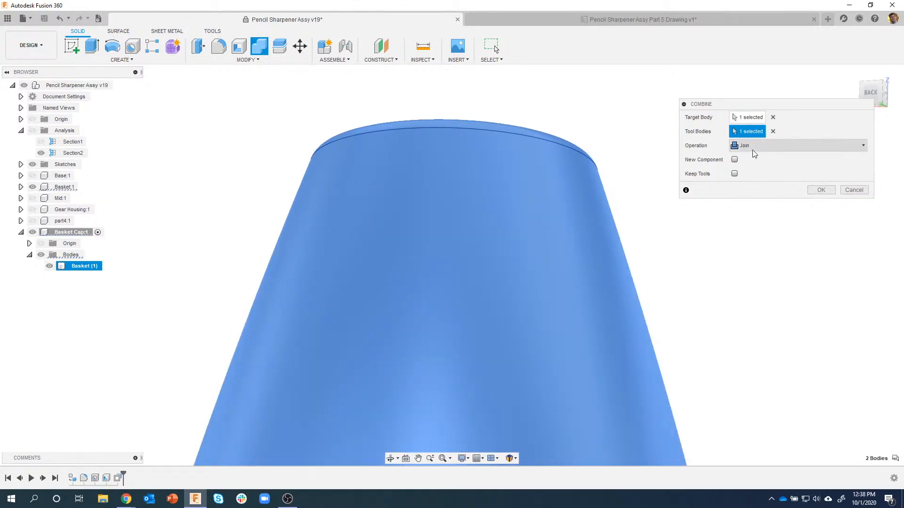
click(780, 148)
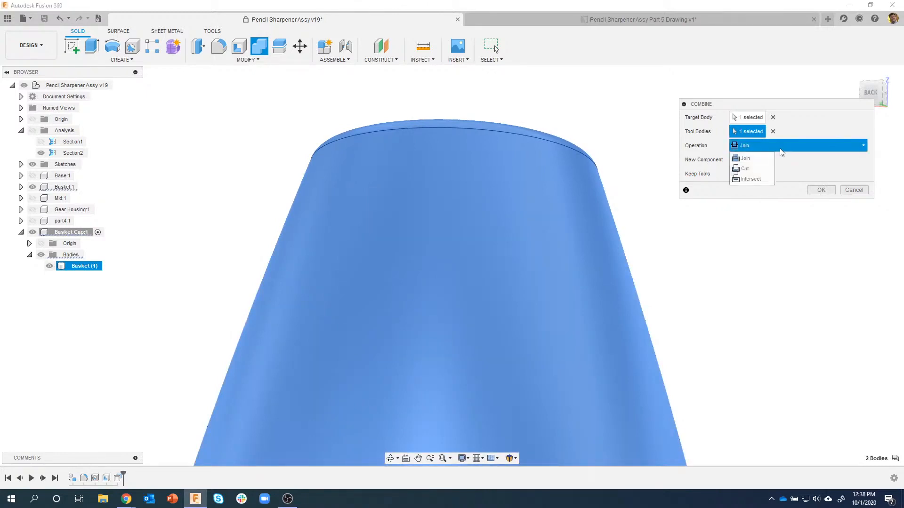
click(754, 169)
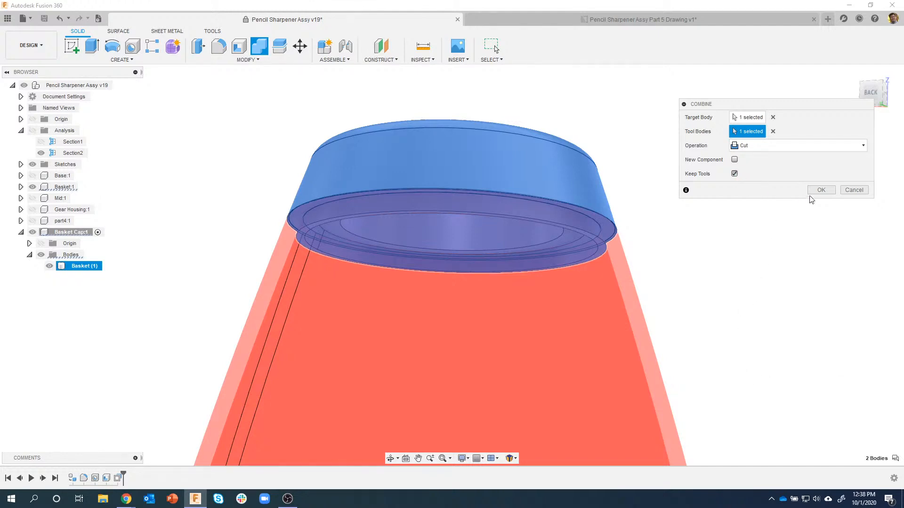
click(821, 189)
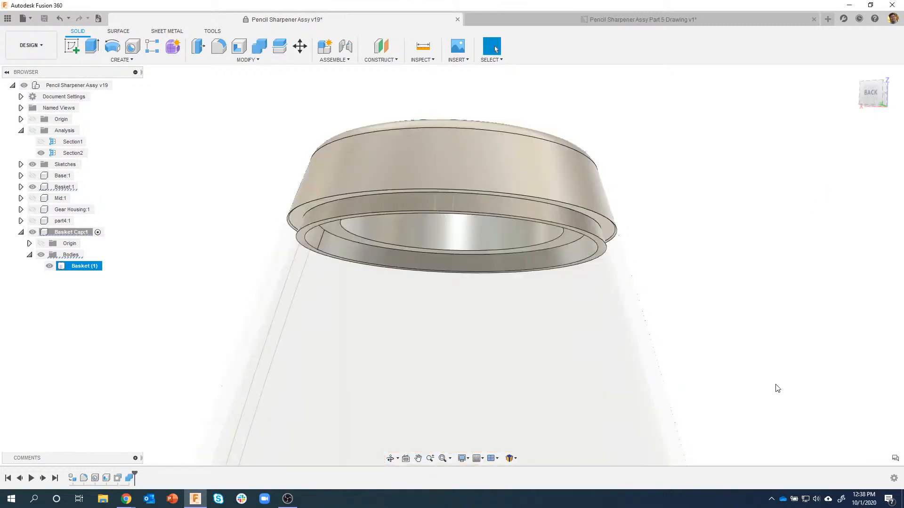
- Hide the Basket component so that only the trimmed basket cap is displayed
click(33, 187)
shift+middle_drag(191, 223, 285, 307)
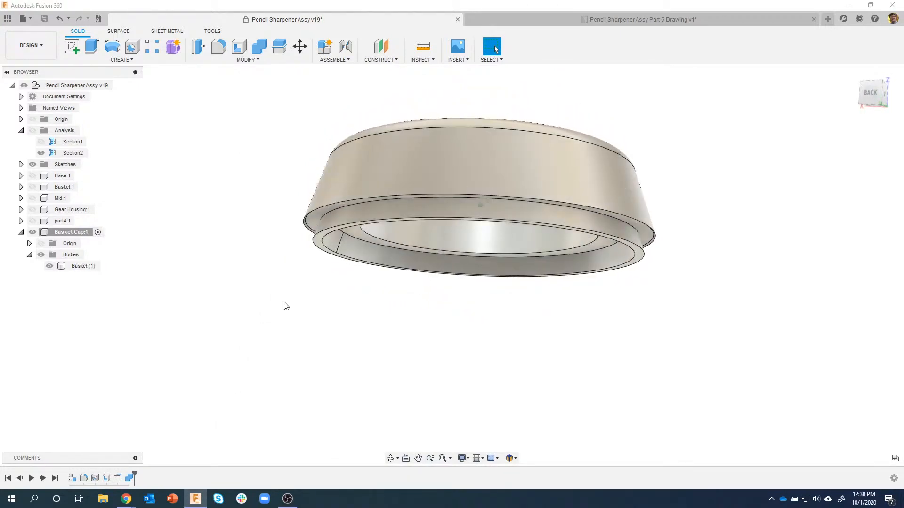
click(32, 187)
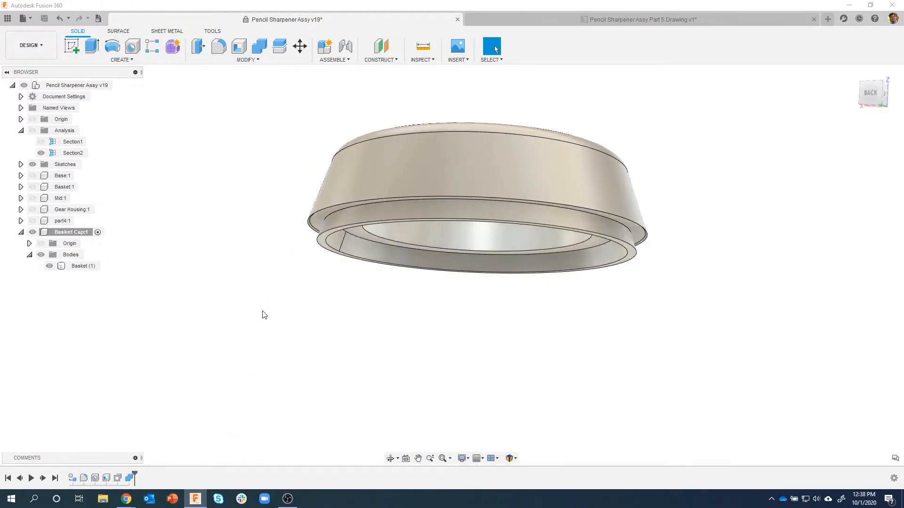
- Examine the narrow lower face of the cap's outer rim, temporarily showing the Basket component for comparison
scroll(298, 263, up, 5)
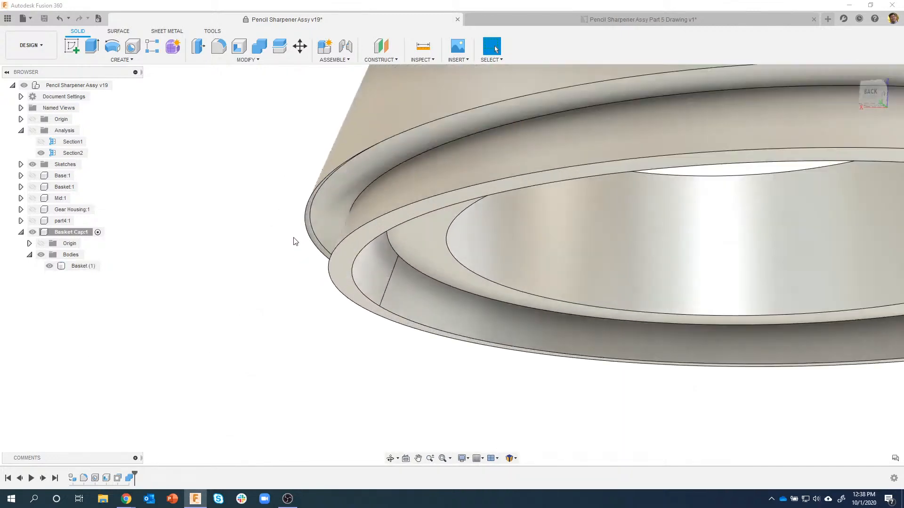
scroll(295, 241, up, 5)
mouse_move(303, 240)
shift+middle_down()
mouse_move(300, 252)
mouse_move(310, 231)
shift+middle_up()
click(281, 221)
shift+middle_drag(256, 303, 217, 152)
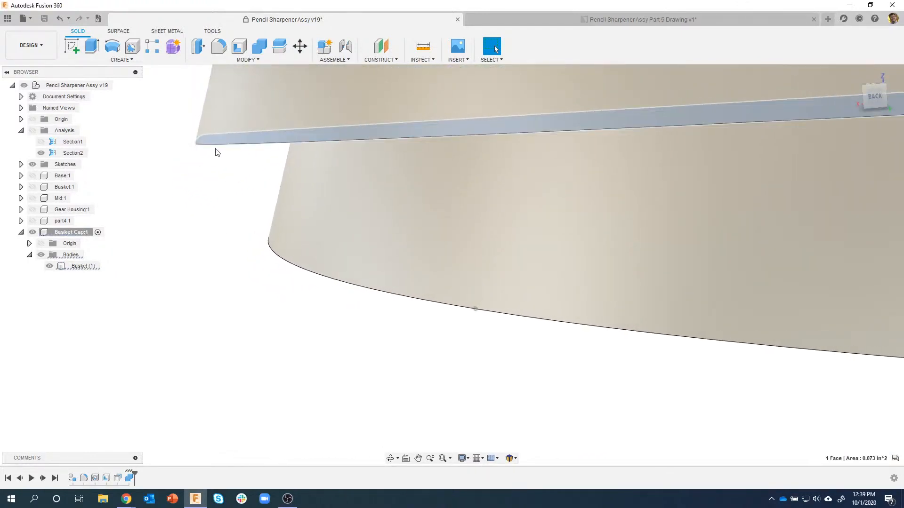
click(34, 189)
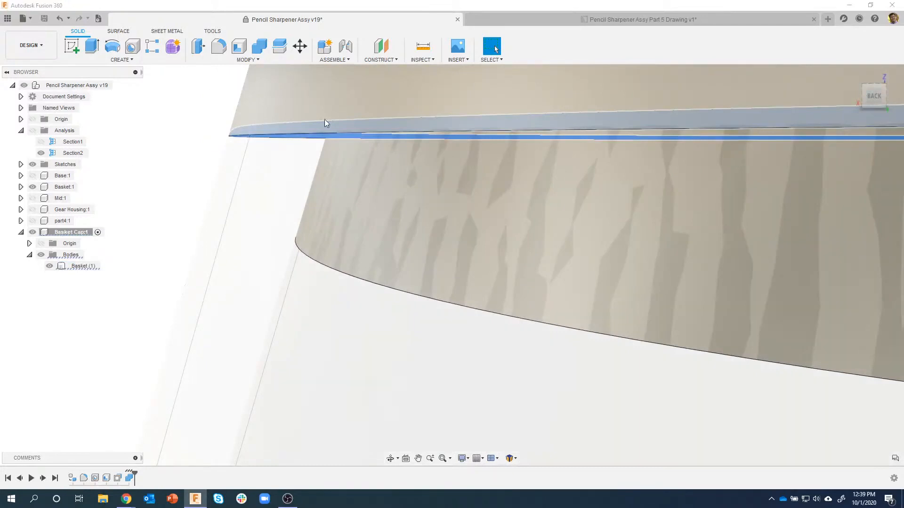
click(32, 187)
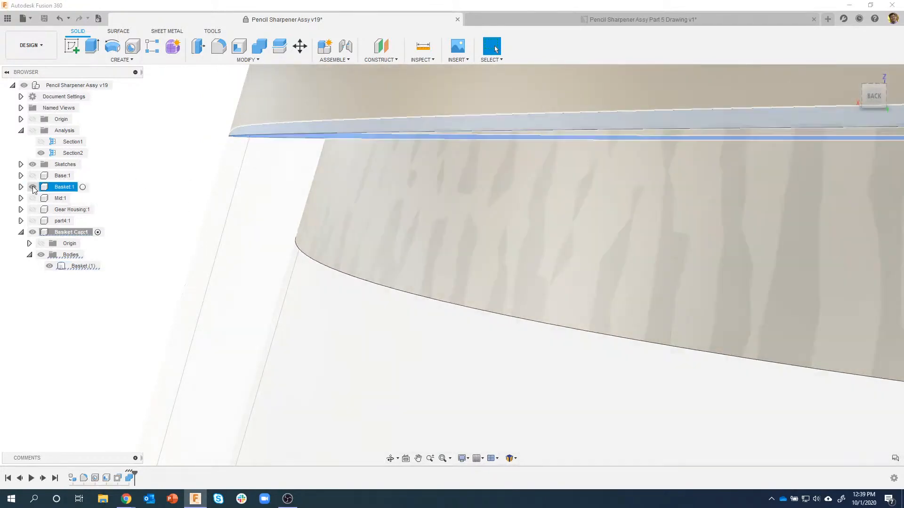
mouse_move(295, 123)
shift+middle_down()
mouse_move(278, 222)
mouse_move(184, 306)
shift+middle_up()
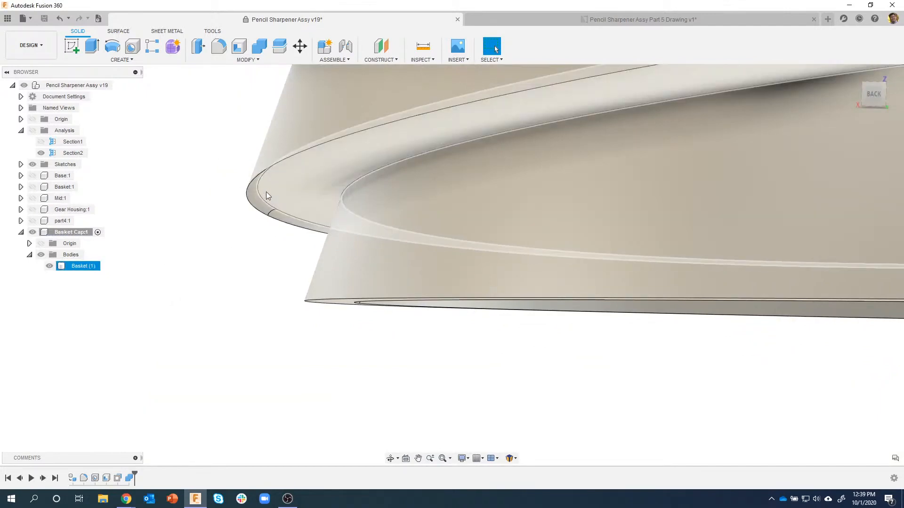
- Fillet the outer lower edge of the basket cap's rim with a 0.01 in radius
scroll(235, 276, down, 3)
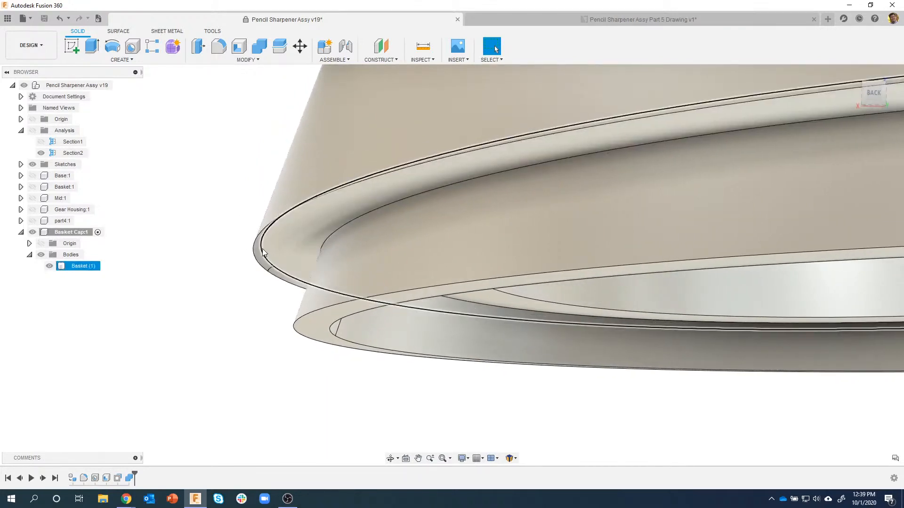
shift+middle_drag(263, 262, 290, 228)
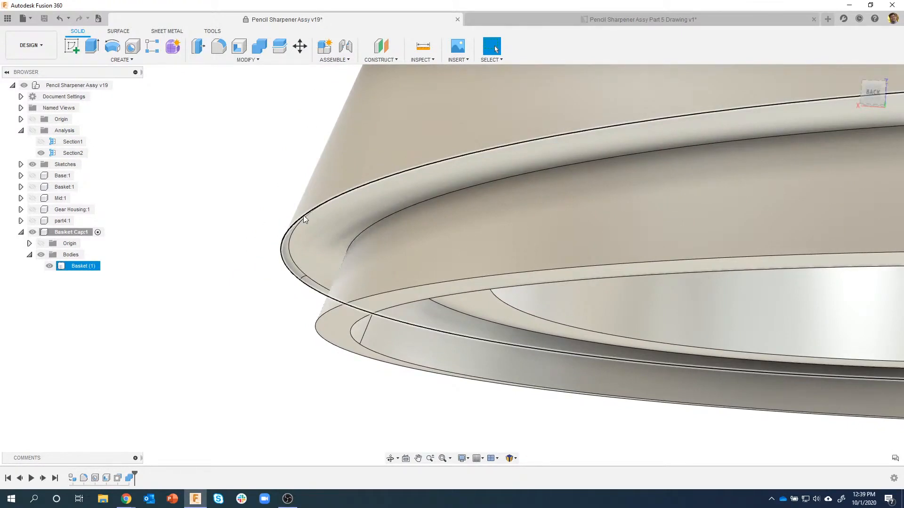
click(303, 216)
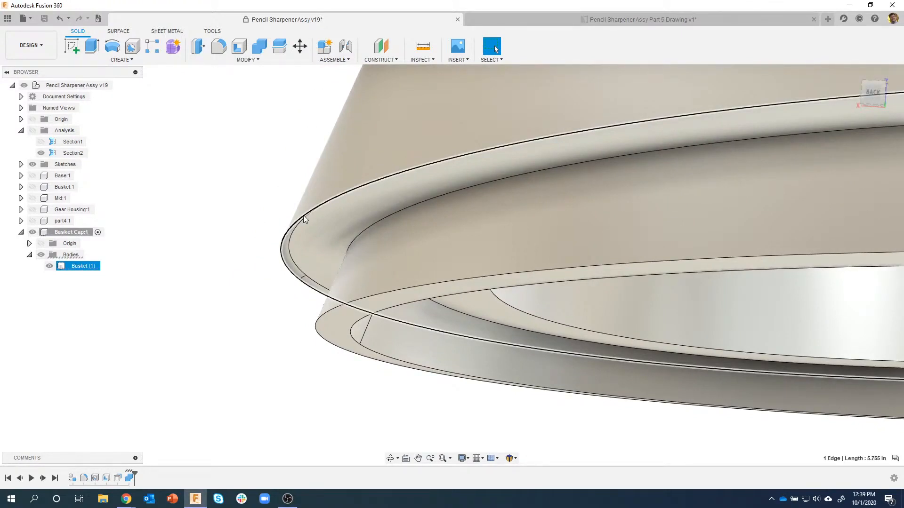
right_click(303, 216)
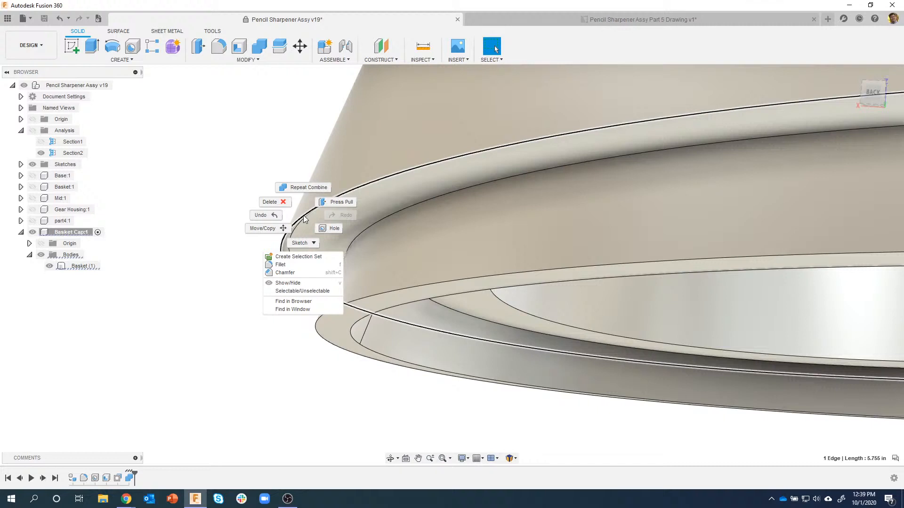
click(282, 264)
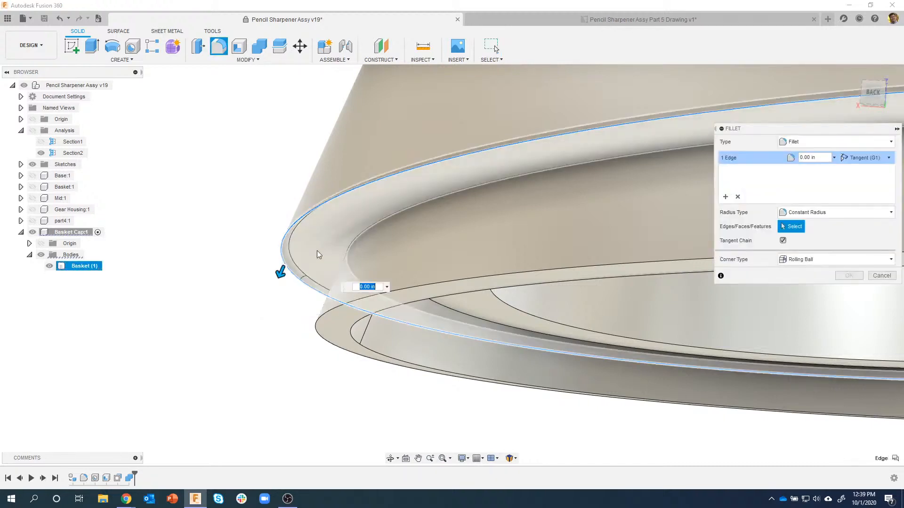
text(.01)
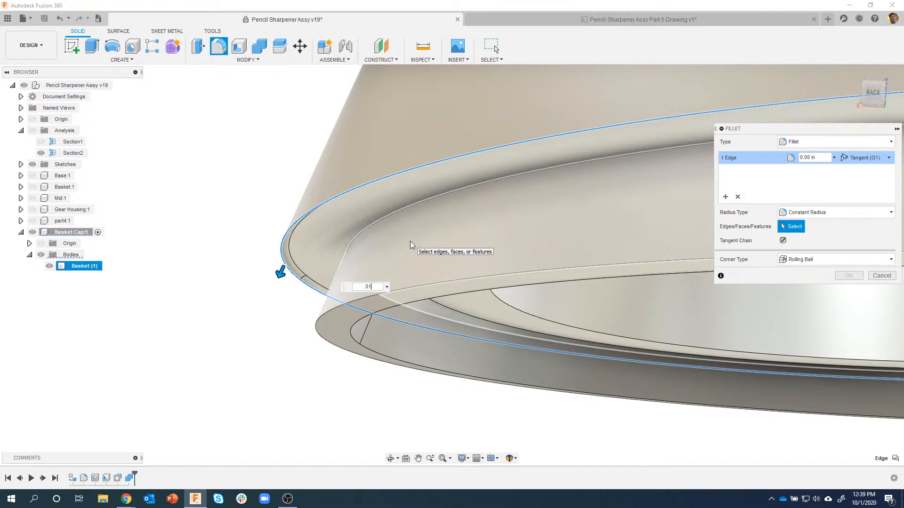
key(Return)
shift+middle_drag(410, 241, 366, 76)
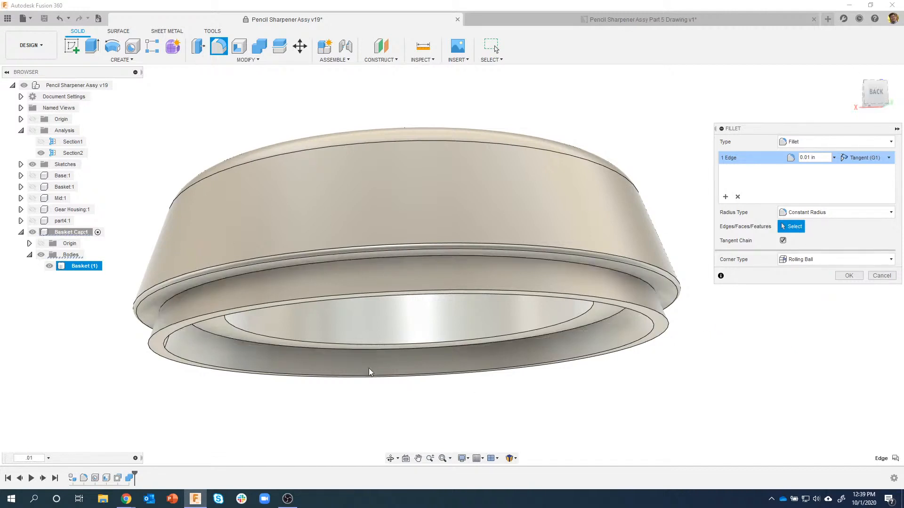
click(856, 281)
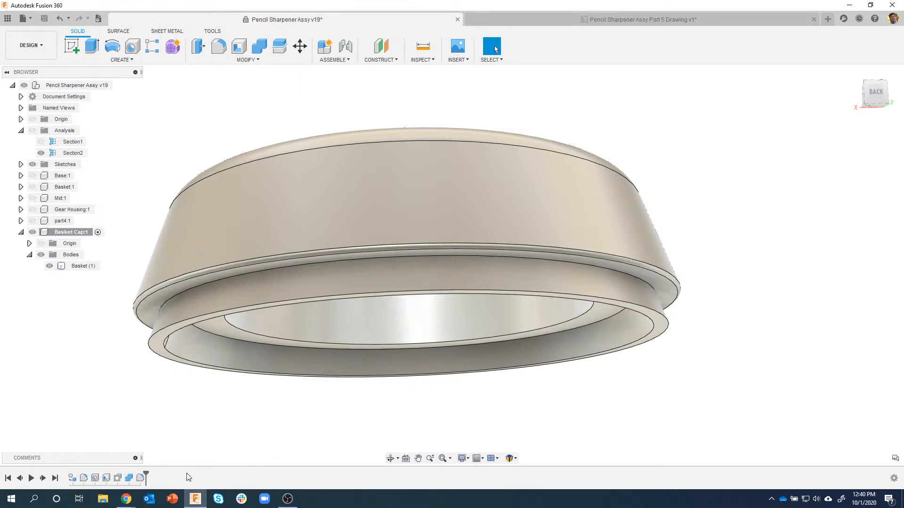
- Check the Part 5 drawing and offset the cap's inner ring-shaped bottom face downward by 0.35 in using Press Pull
mouse_move(451, 317)
shift+middle_down()
mouse_move(763, 261)
mouse_move(579, 179)
mouse_move(582, 131)
shift+middle_up()
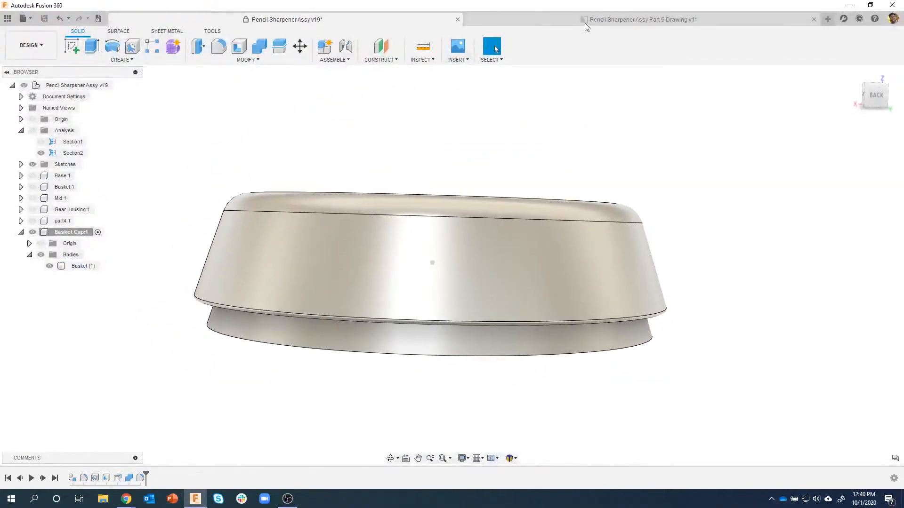
click(579, 22)
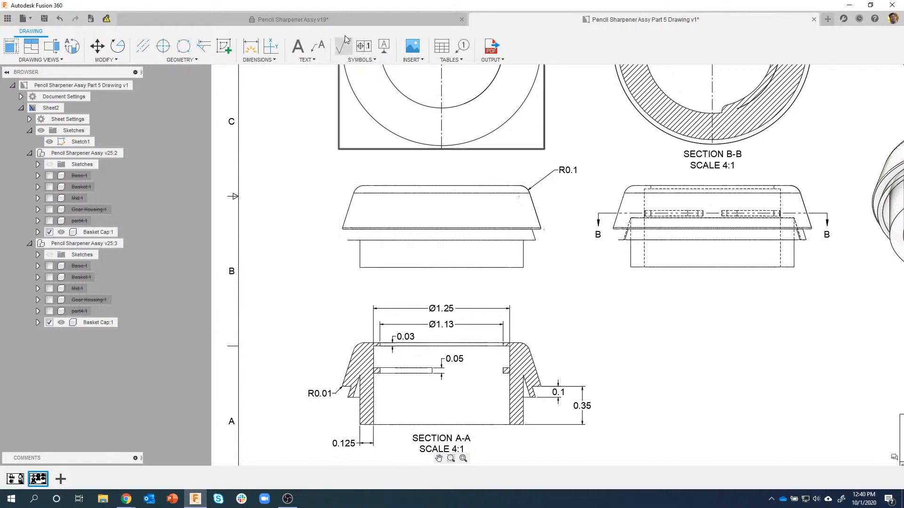
click(335, 21)
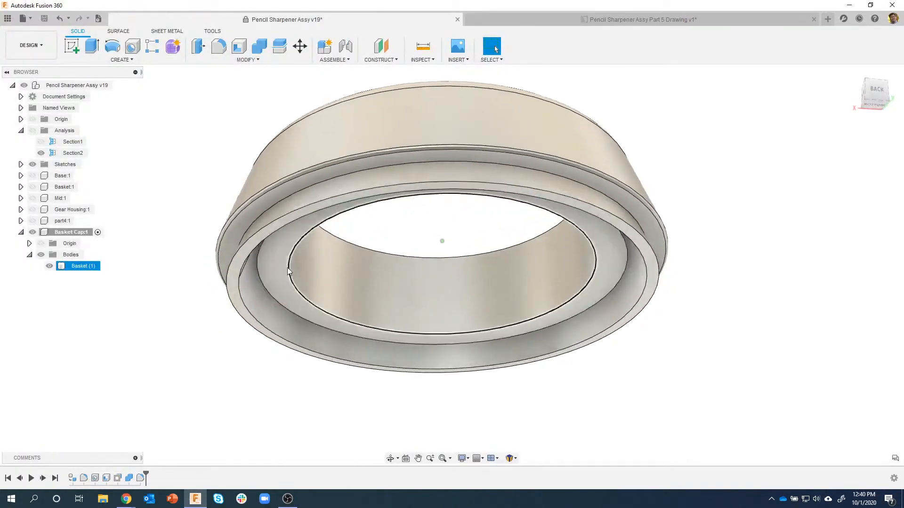
click(286, 264)
right_click(281, 263)
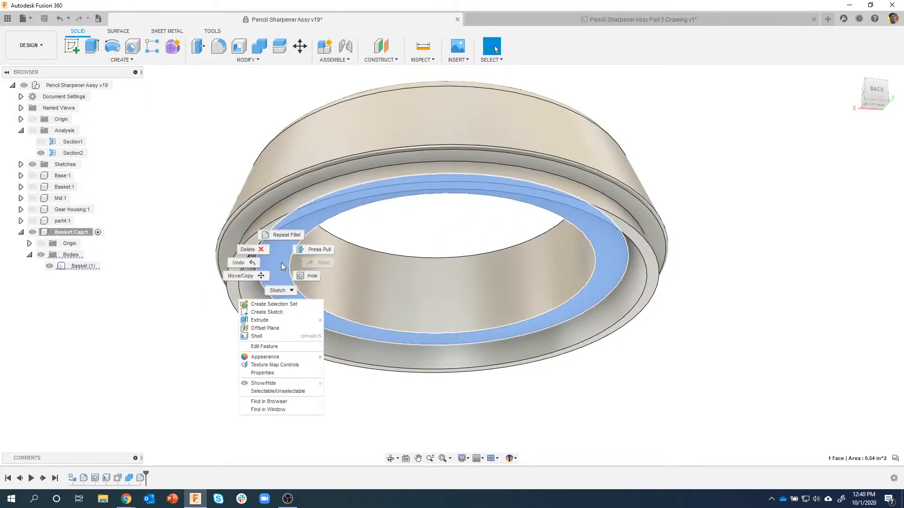
click(327, 250)
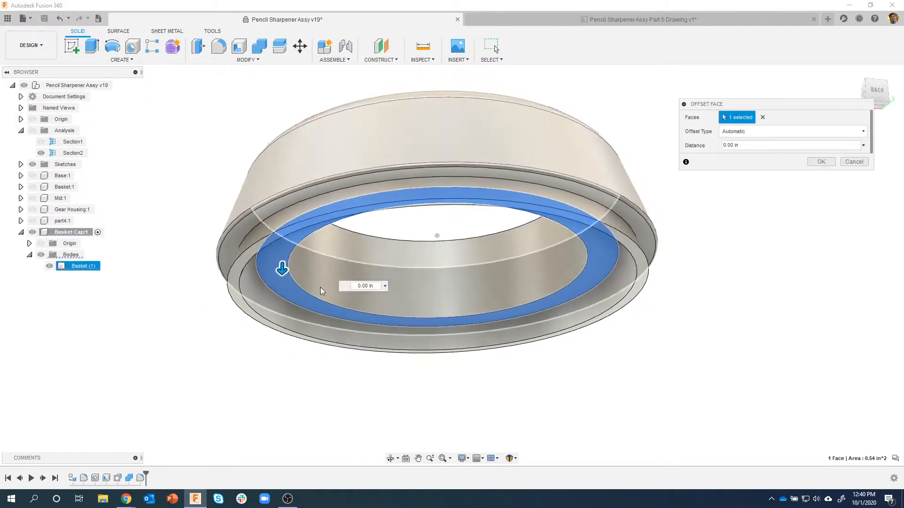
drag(277, 289, 278, 311)
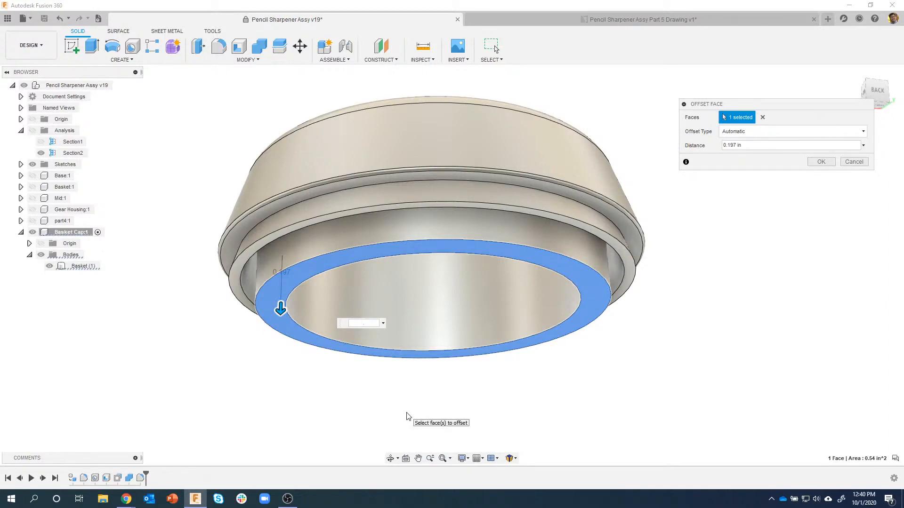
key(Return)
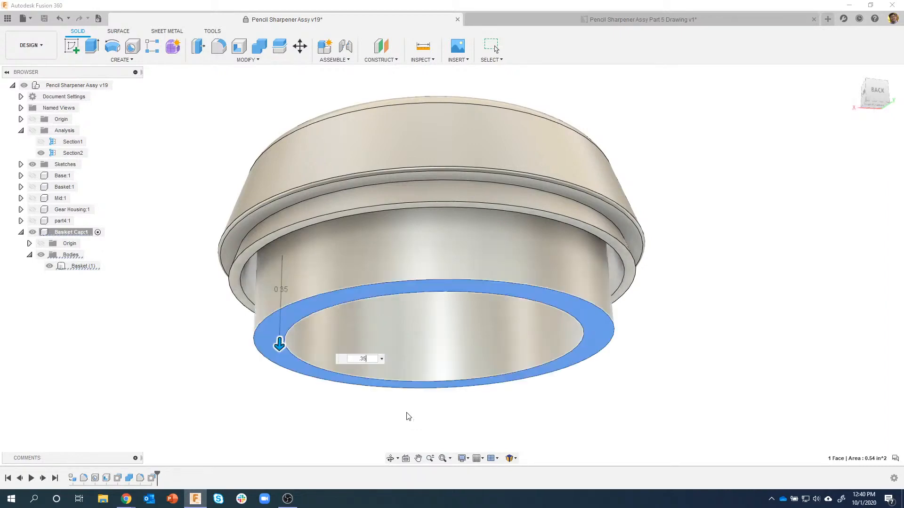
- Inspect the extended basket cap from several angles, temporarily showing the Basket component to compare the fit
shift+middle_drag(328, 219, 325, 214)
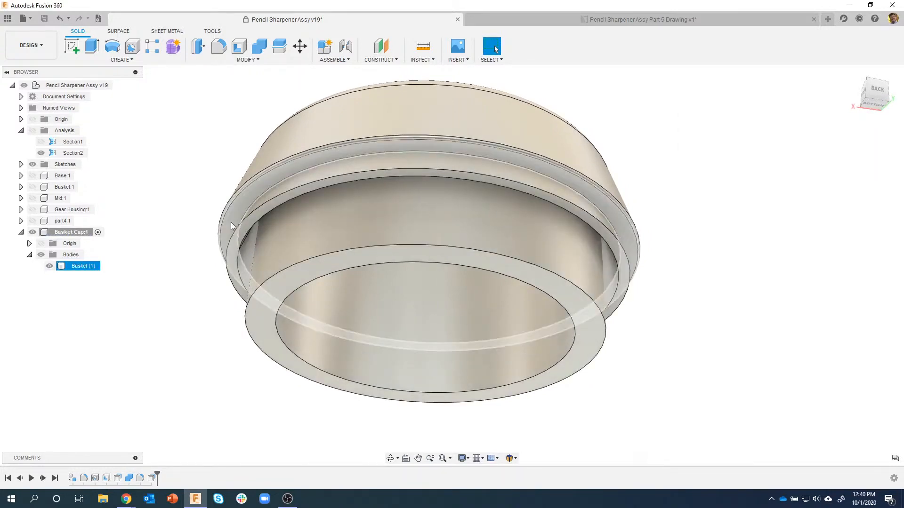
shift+middle_drag(231, 223, 38, 195)
click(34, 187)
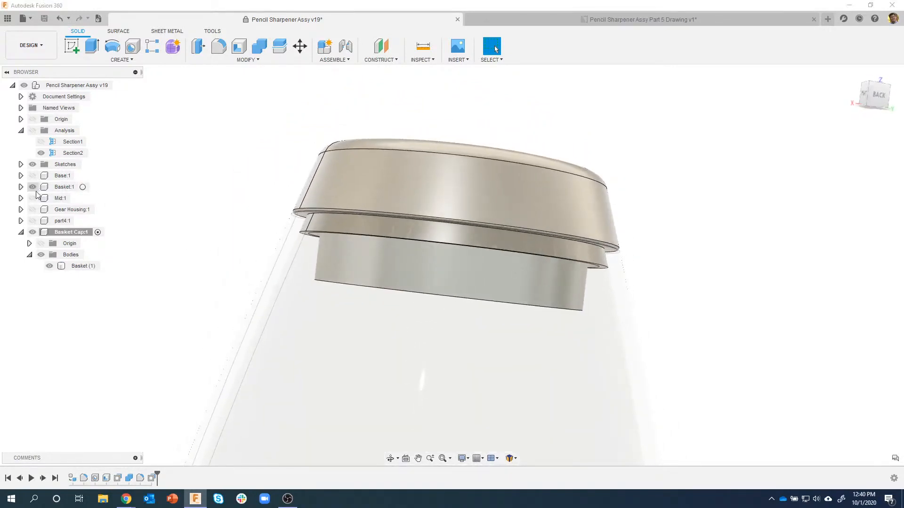
click(32, 187)
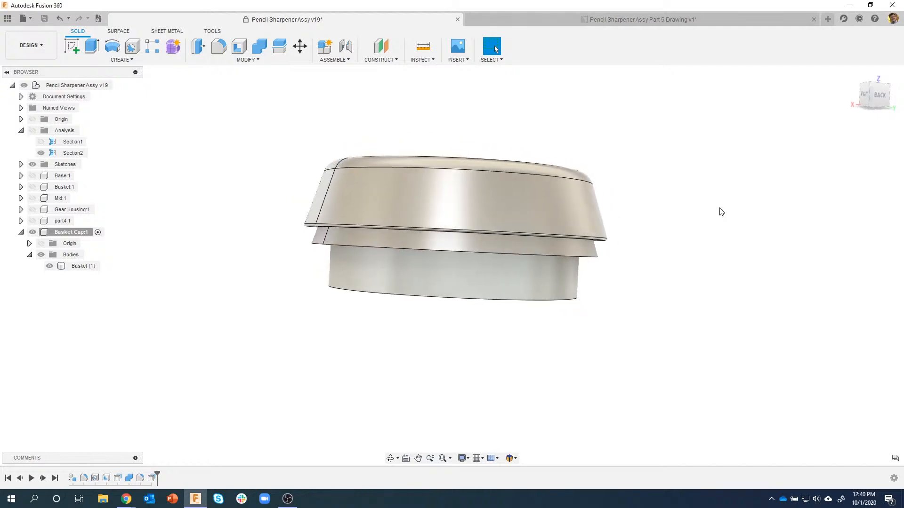
shift+middle_drag(721, 212, 731, 208)
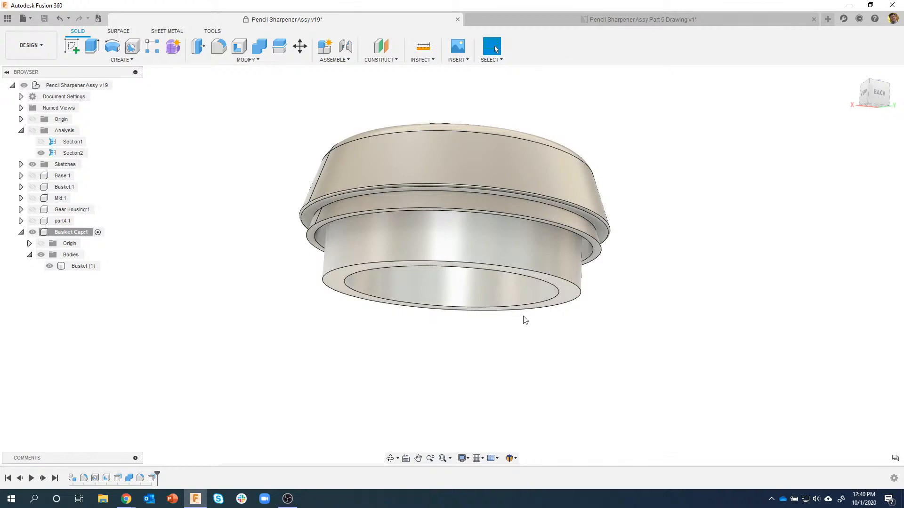
shift+middle_drag(459, 240, 499, 198)
- Review the Basket Cap section and isometric views in the Part 5 drawing, also checking the Basket sheet
click(519, 24)
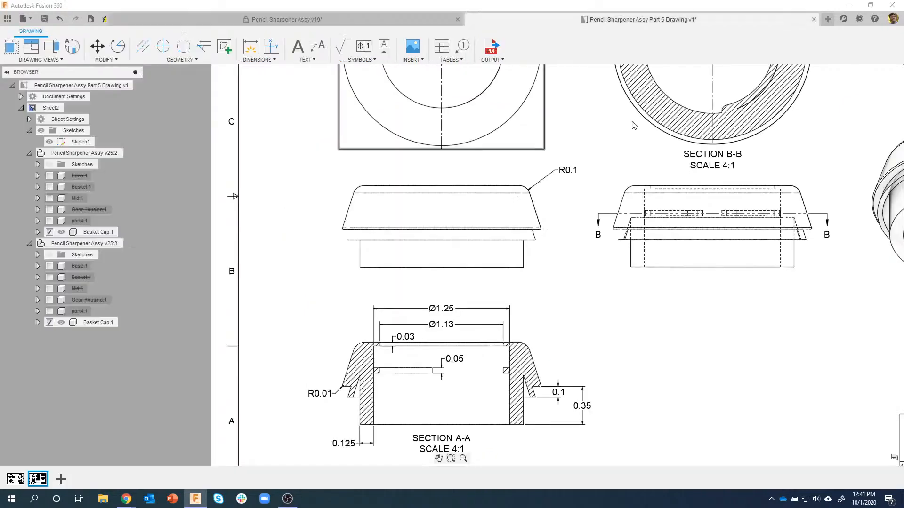
scroll(706, 284, down, 2)
middle_drag(702, 184, 512, 287)
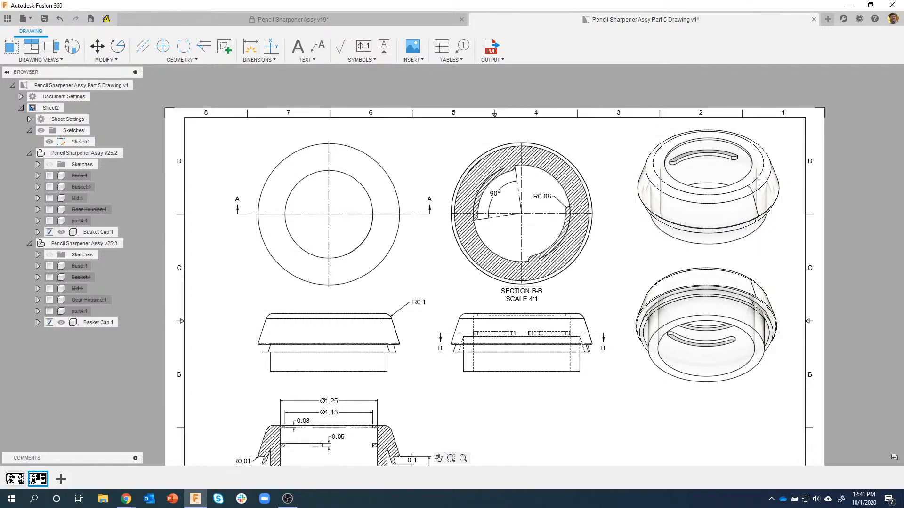
click(14, 479)
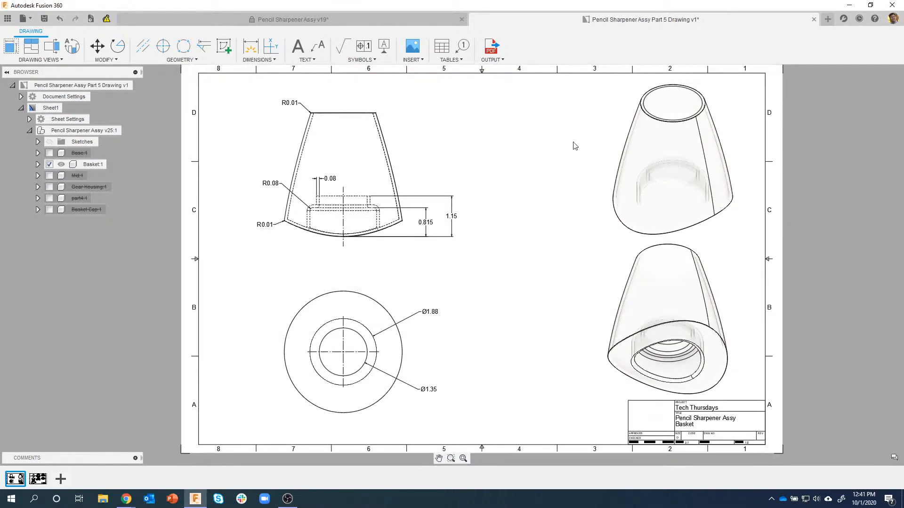
click(45, 475)
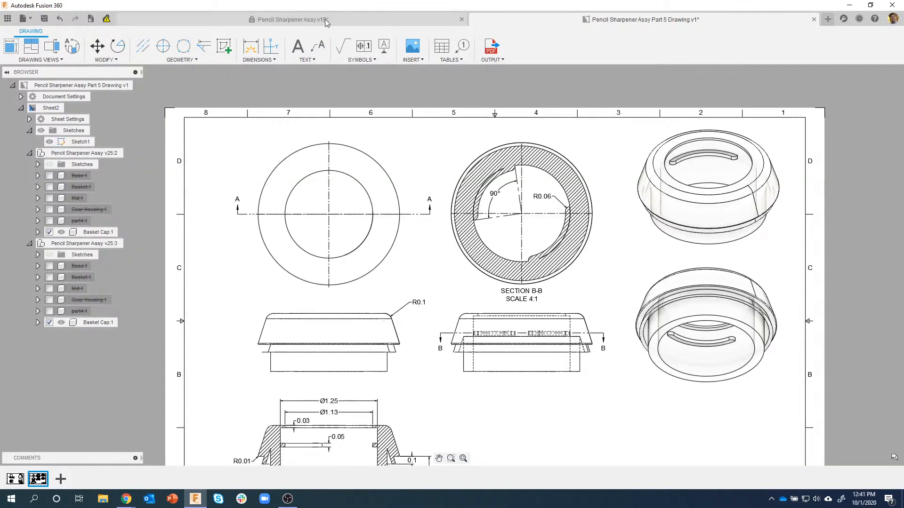
click(327, 21)
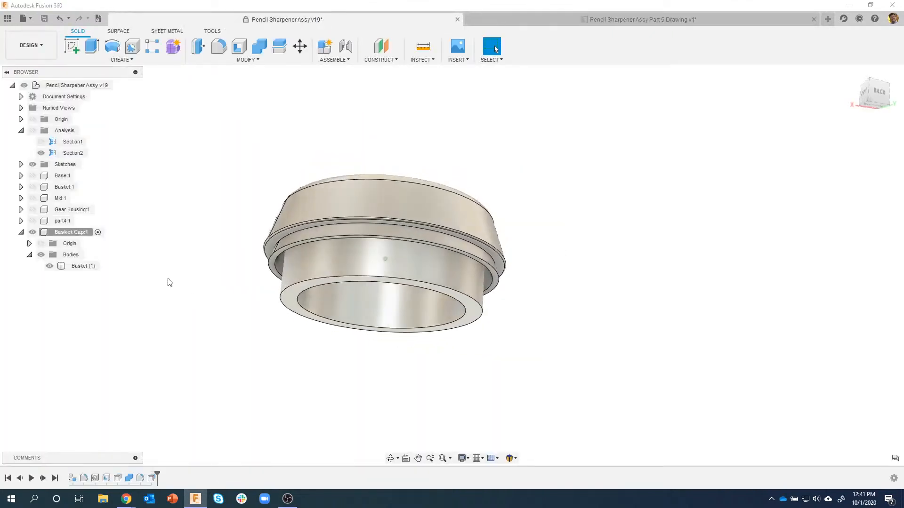
- Show the part4 component and hide the Basket Cap, toggling the cap's visibility to compare how the two fit
click(32, 221)
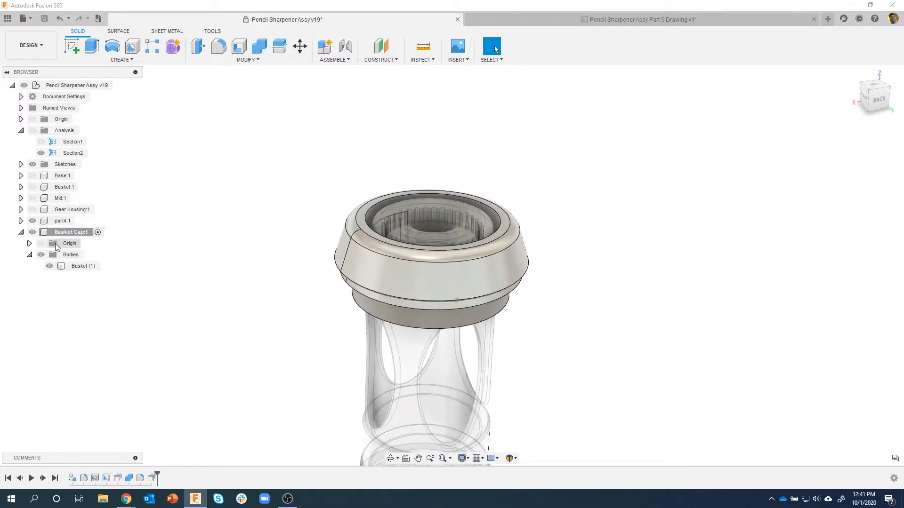
click(32, 233)
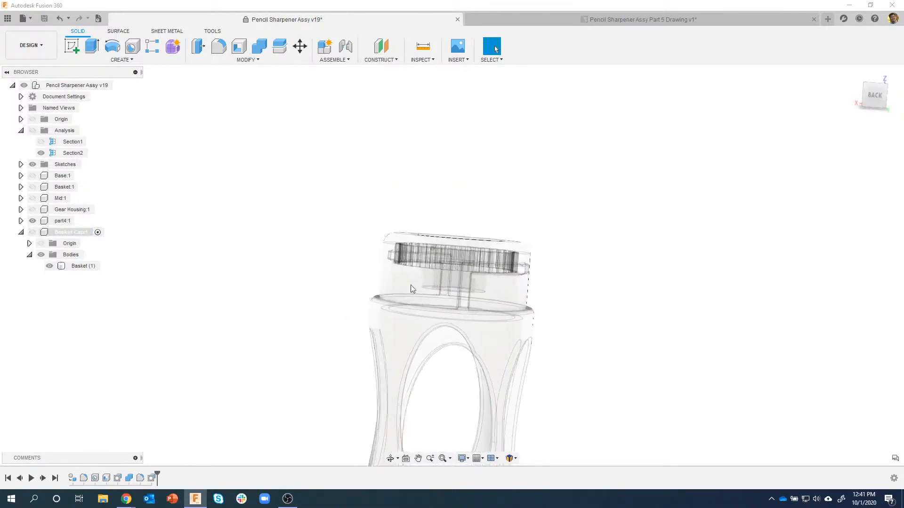
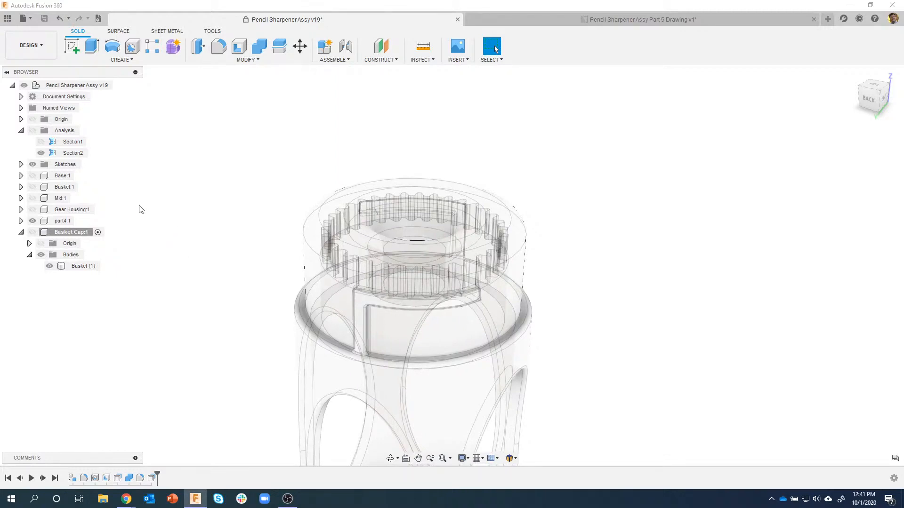
click(63, 187)
click(32, 232)
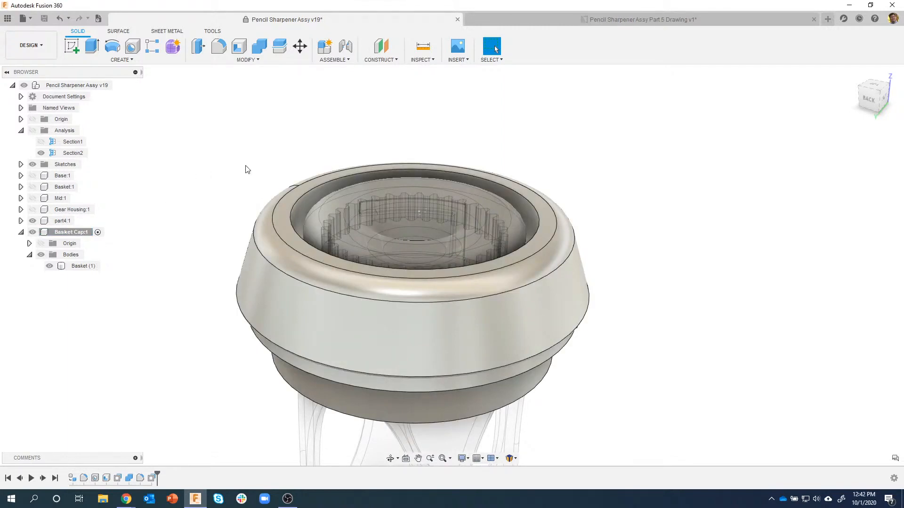
click(30, 232)
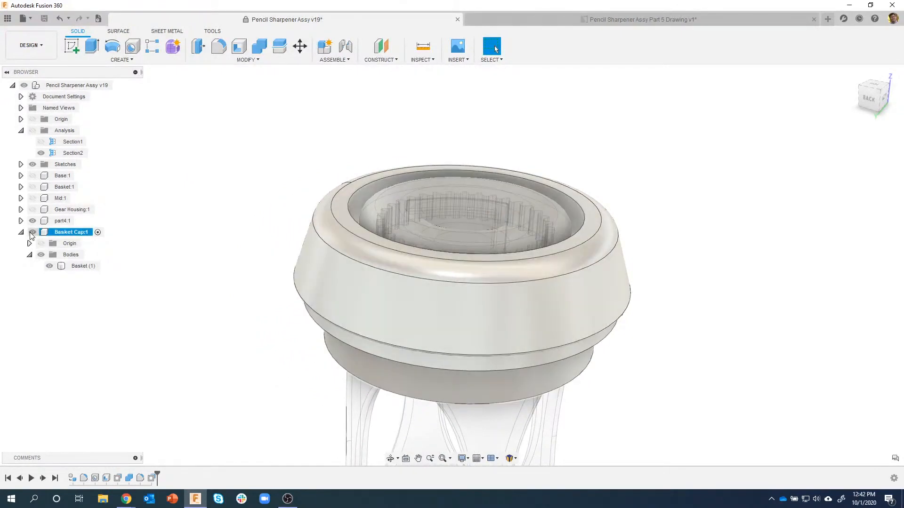
click(32, 232)
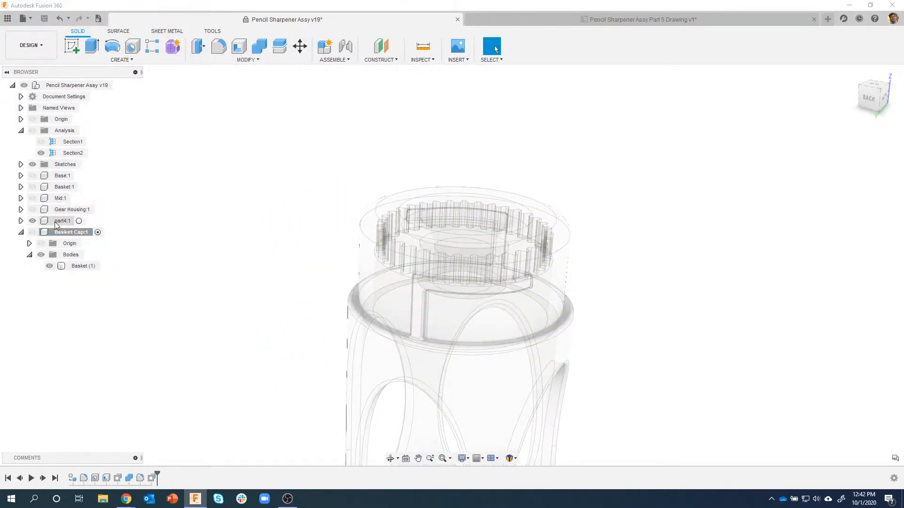
- Start an offset plane from the narrow lower face along the curved horizontal run of part4's L-shaped locking feature
shift+middle_drag(198, 213, 429, 150)
scroll(383, 284, up, 3)
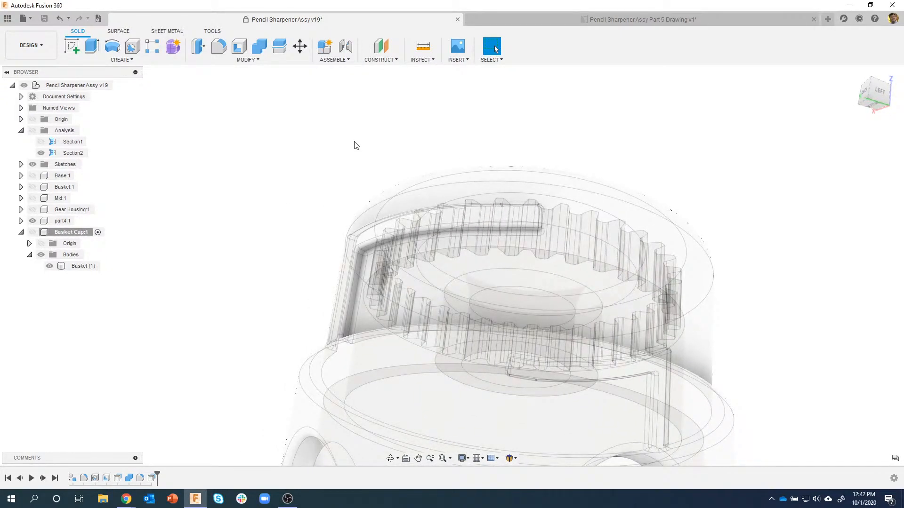
shift+middle_drag(423, 126, 397, 89)
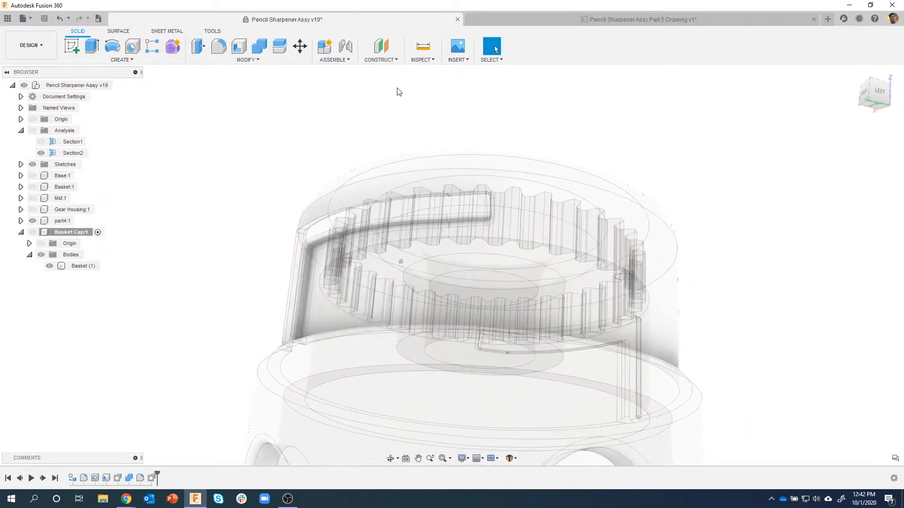
click(381, 47)
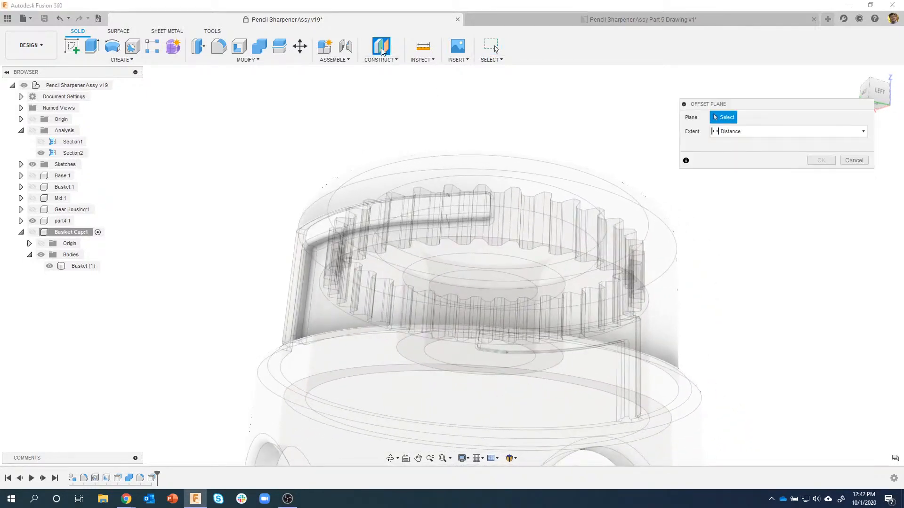
scroll(292, 240, up, 5)
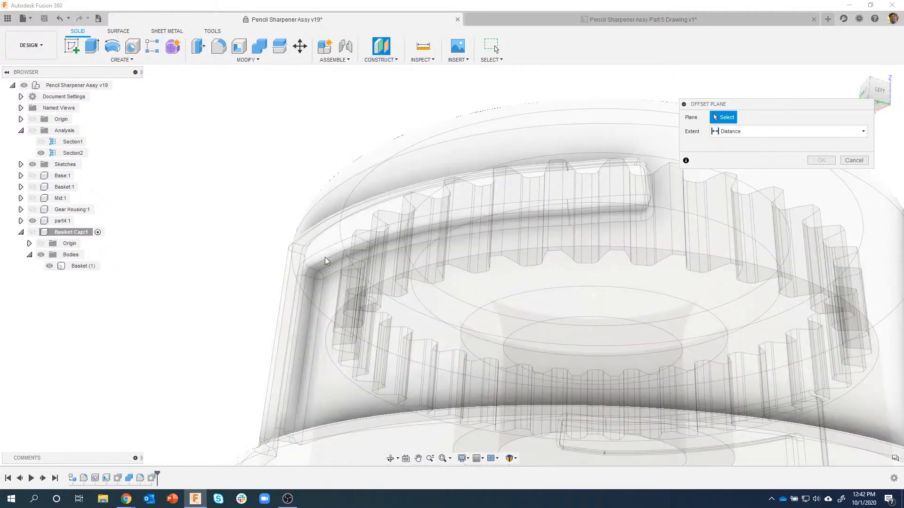
scroll(336, 269, up, 3)
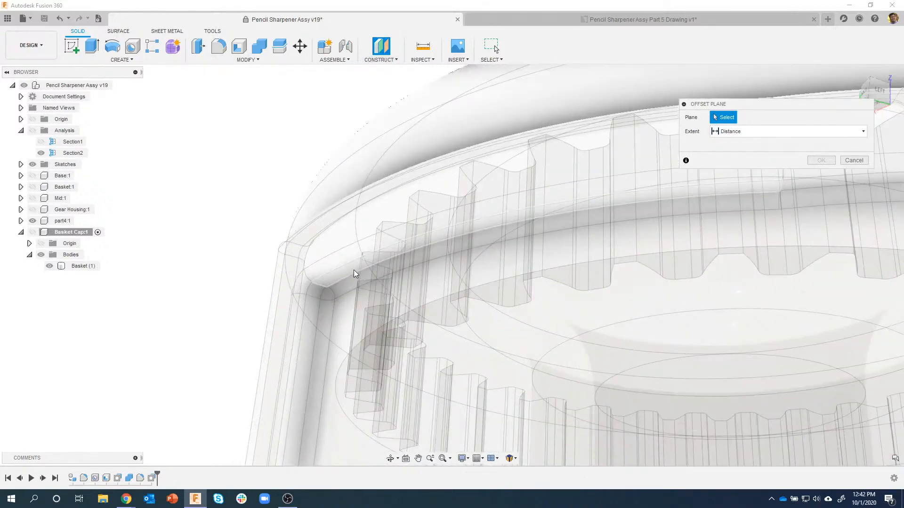
click(351, 275)
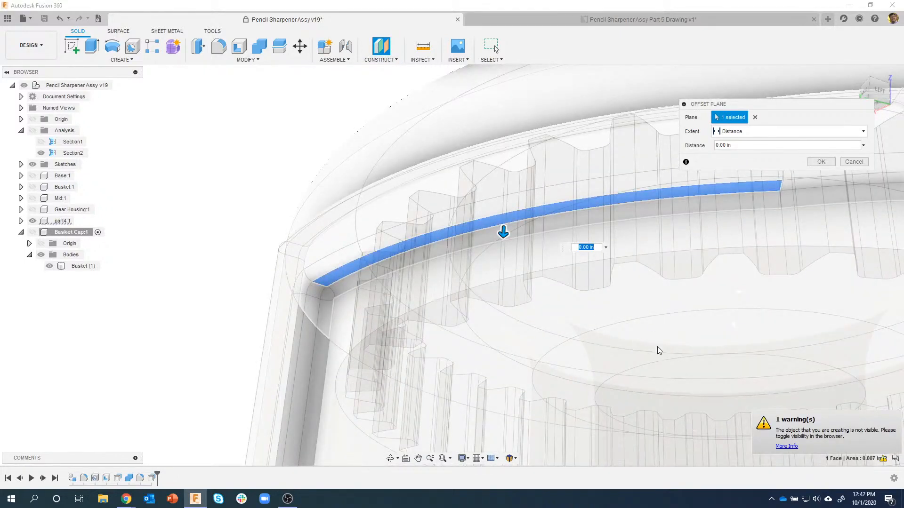
scroll(722, 350, down, 3)
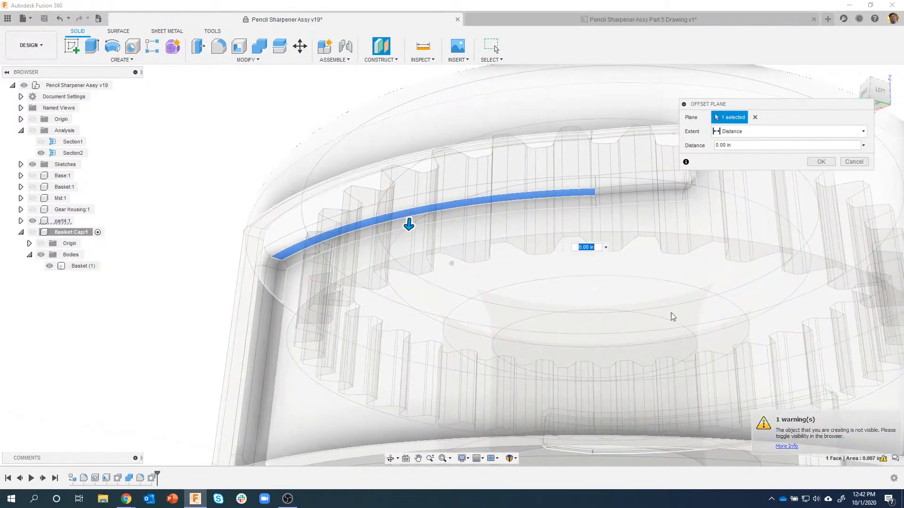
shift+middle_drag(513, 306, 244, 173)
shift+middle_drag(524, 207, 579, 216)
shift+middle_drag(669, 202, 384, 231)
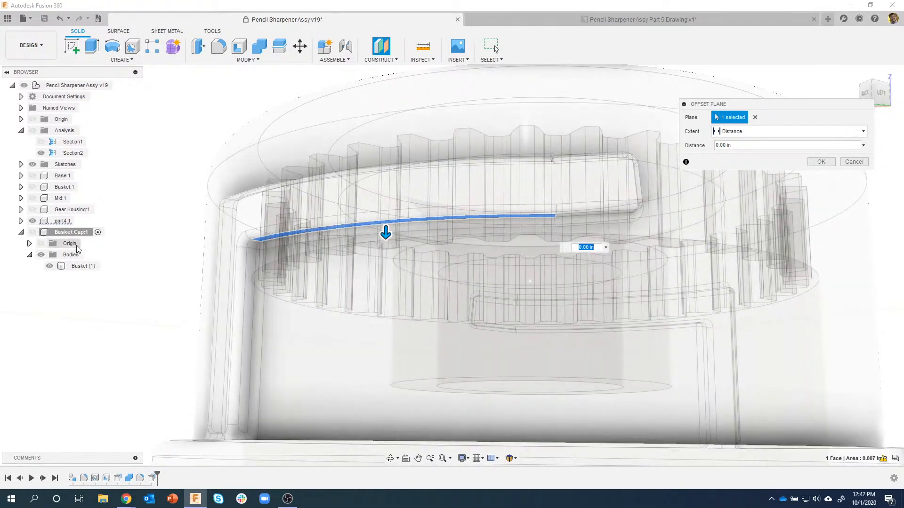
- Show the Basket Cap and create the offset plane at a distance of 0.00 in
click(98, 233)
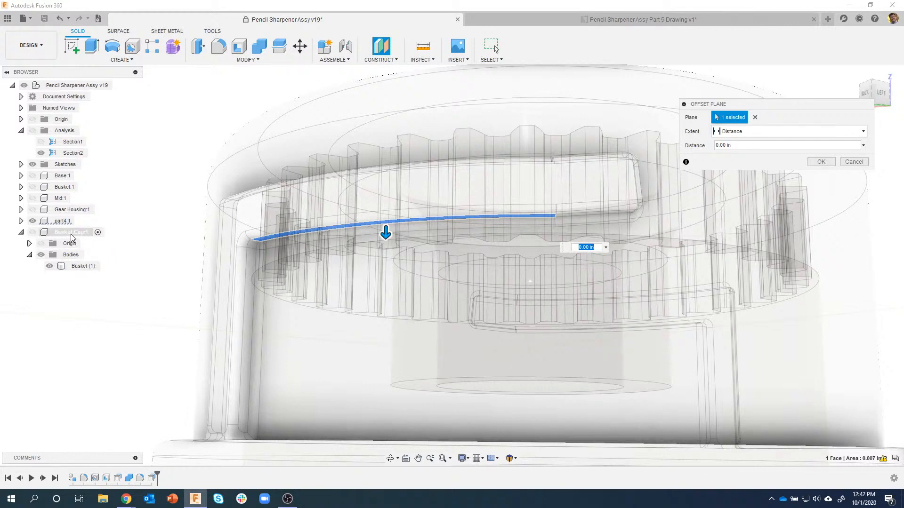
click(32, 233)
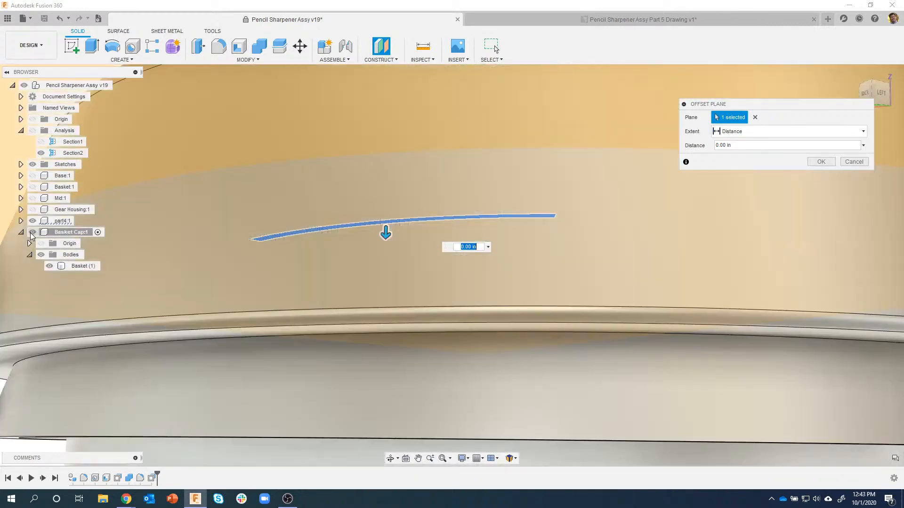
scroll(292, 273, down, 6)
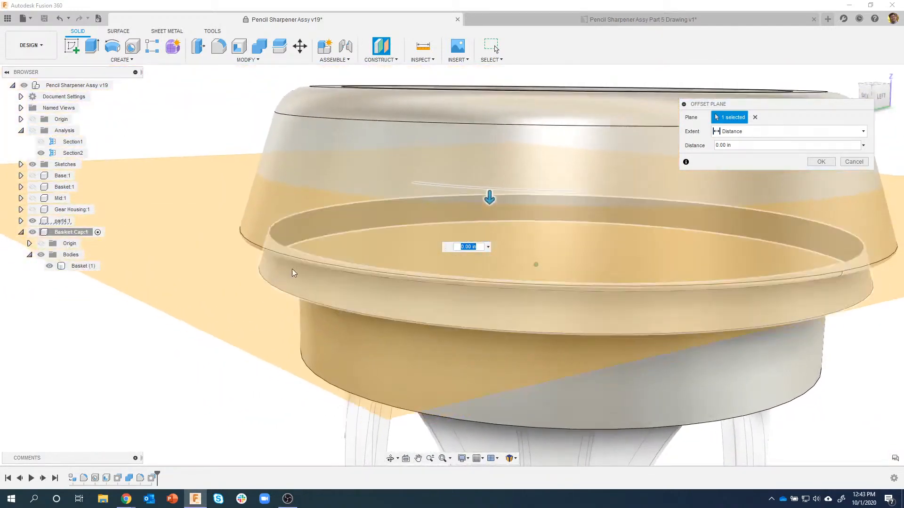
shift+middle_drag(292, 270, 190, 291)
scroll(174, 292, down, 5)
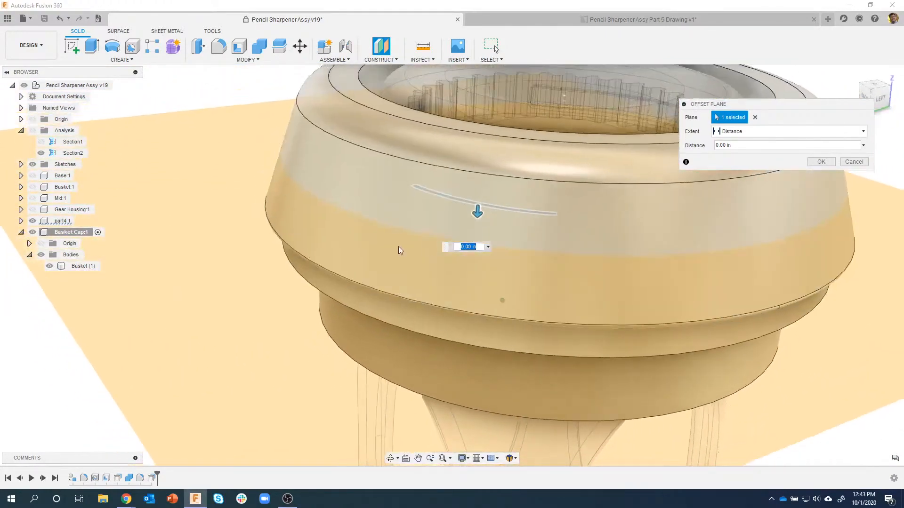
click(32, 233)
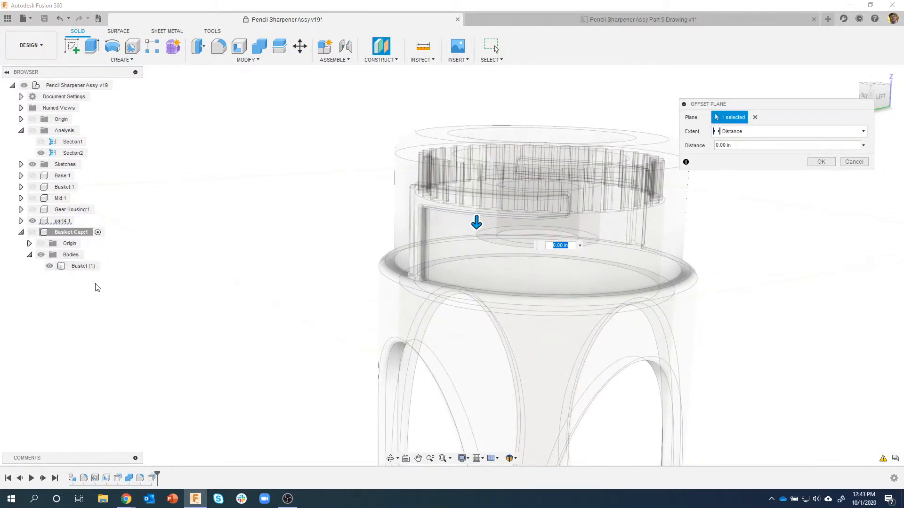
click(32, 232)
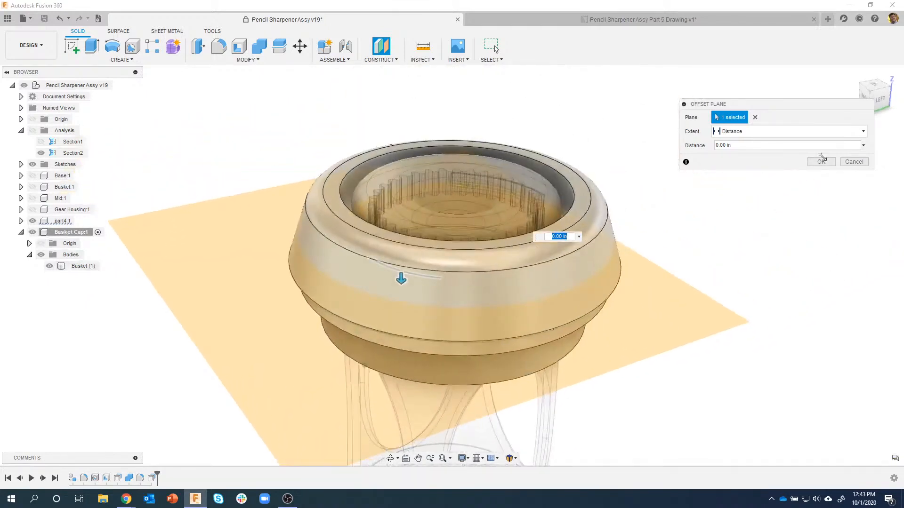
click(820, 161)
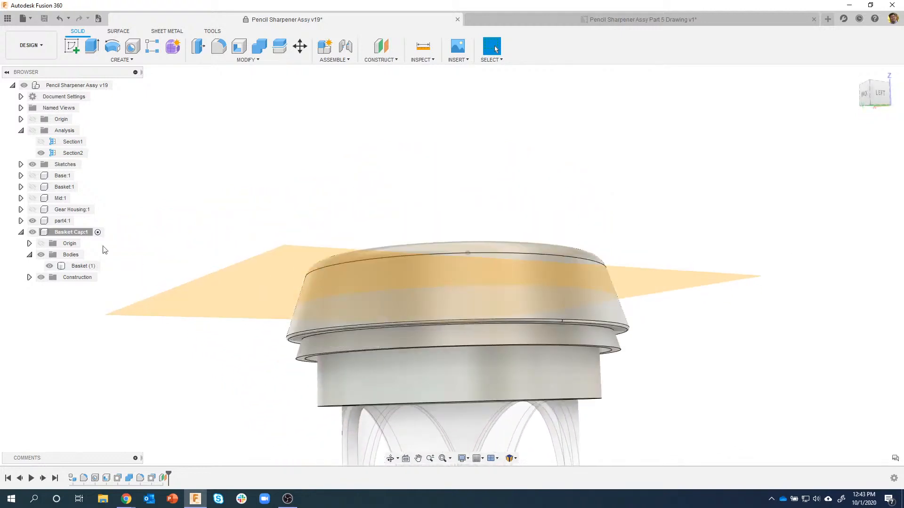
- Hide the cap's Basket (1) body and create a sketch on the new offset plane
click(50, 266)
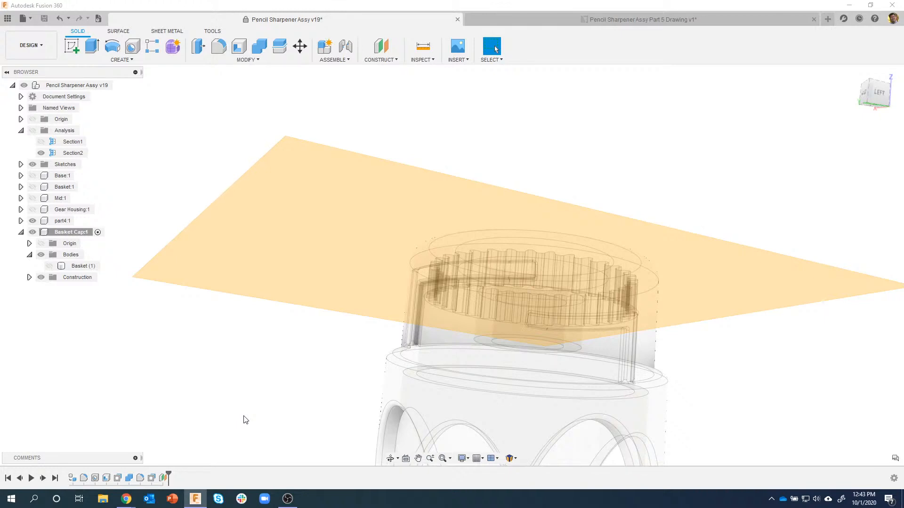
shift+middle_drag(244, 419, 180, 65)
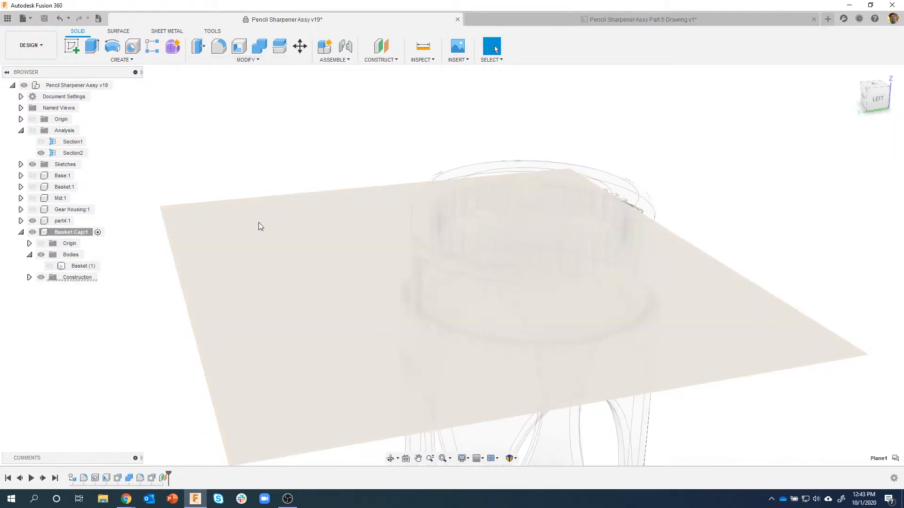
click(253, 222)
right_click(253, 223)
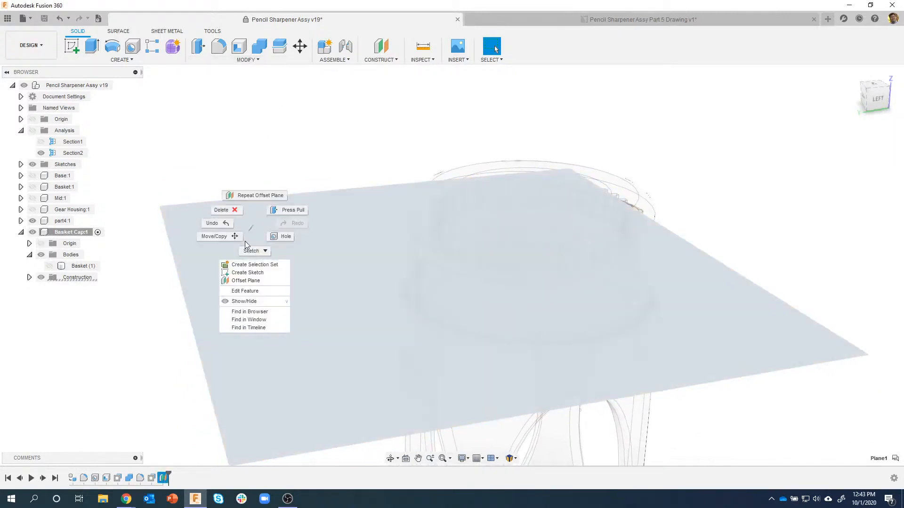
click(242, 276)
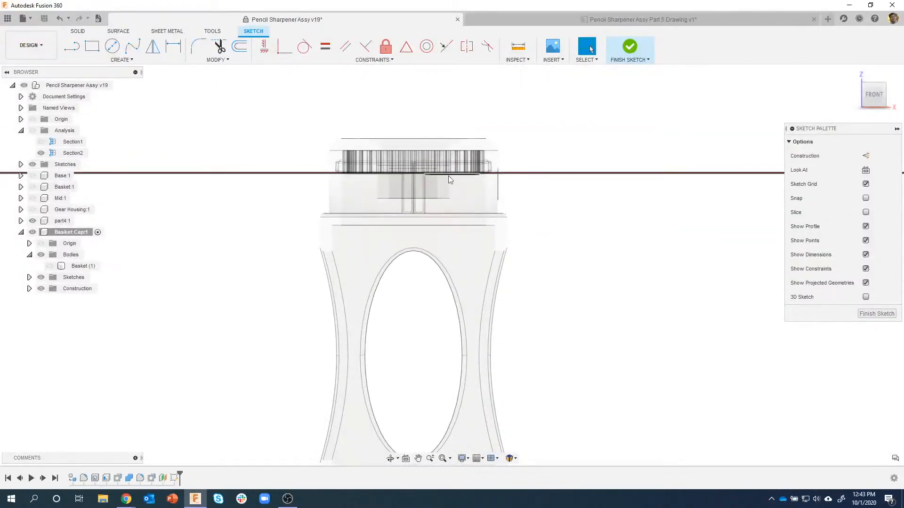
- Use Intersect to bring part4's outer cylindrical face into the sketch, and show the Basket (1) body again
shift+middle_drag(625, 333, 604, 364)
scroll(395, 278, up, 1)
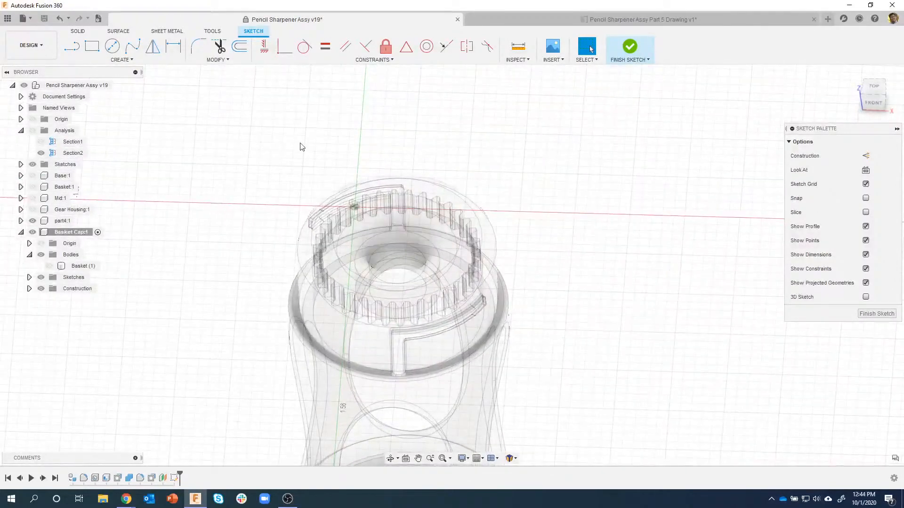
middle_drag(301, 146, 318, 147)
click(118, 60)
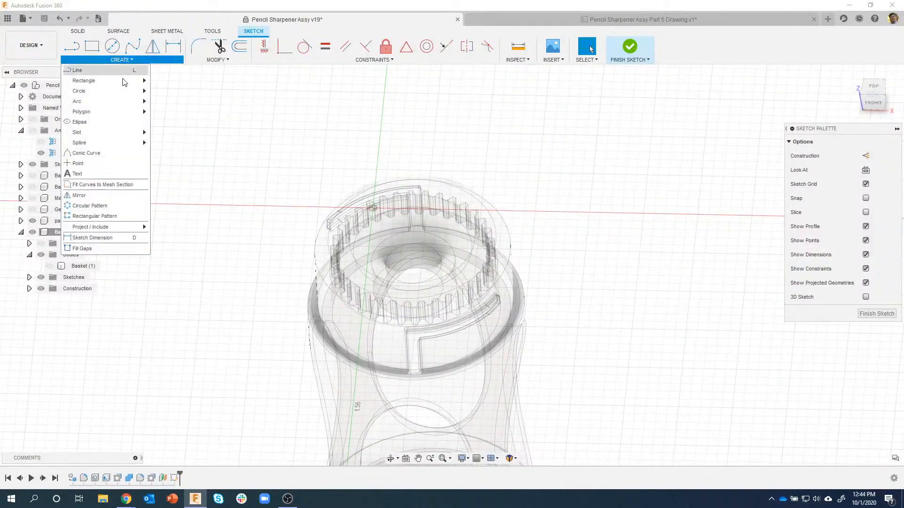
mouse_move(109, 228)
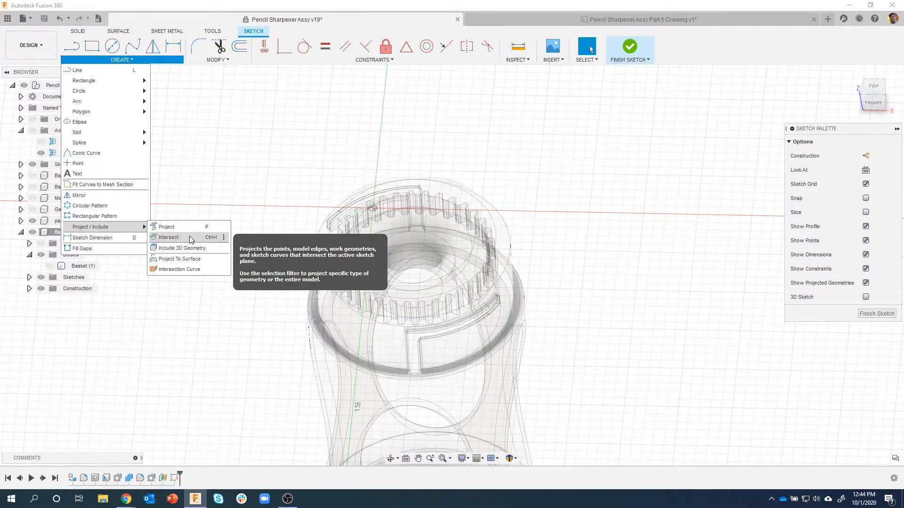
click(187, 237)
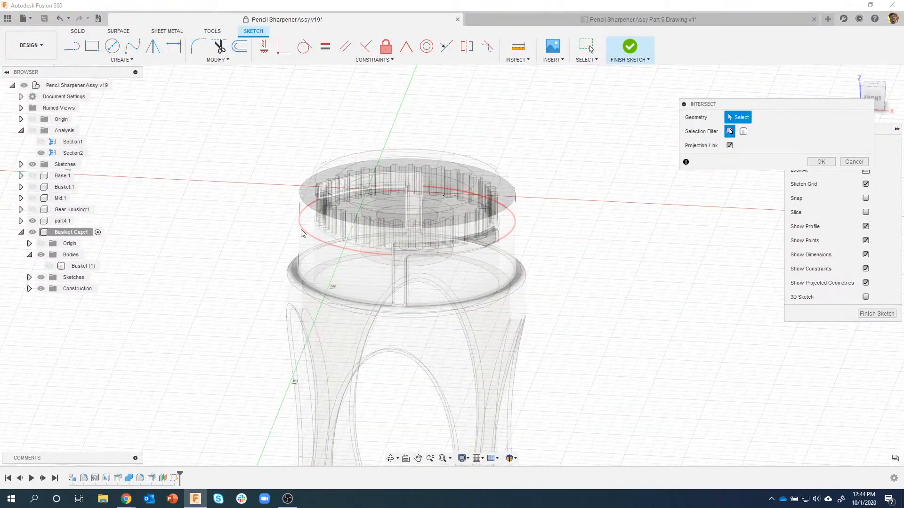
shift+middle_drag(301, 234, 305, 225)
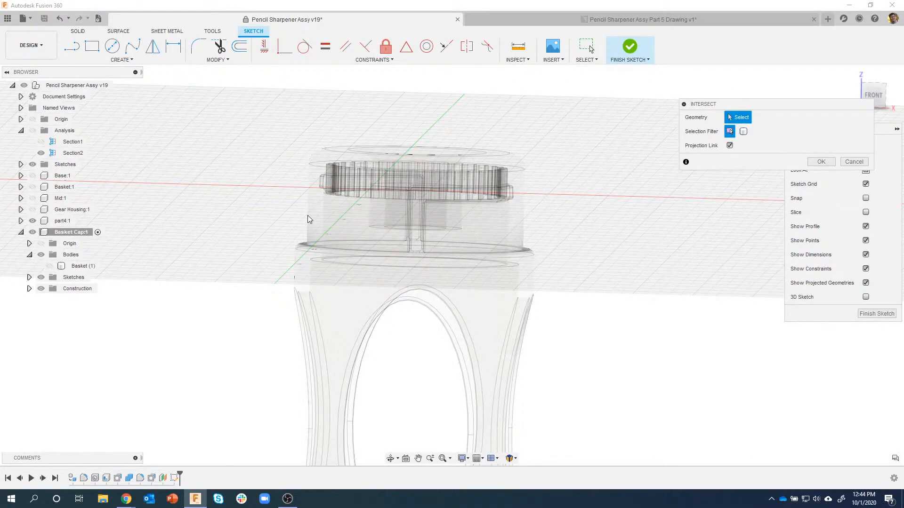
shift+middle_drag(310, 209, 319, 303)
click(320, 299)
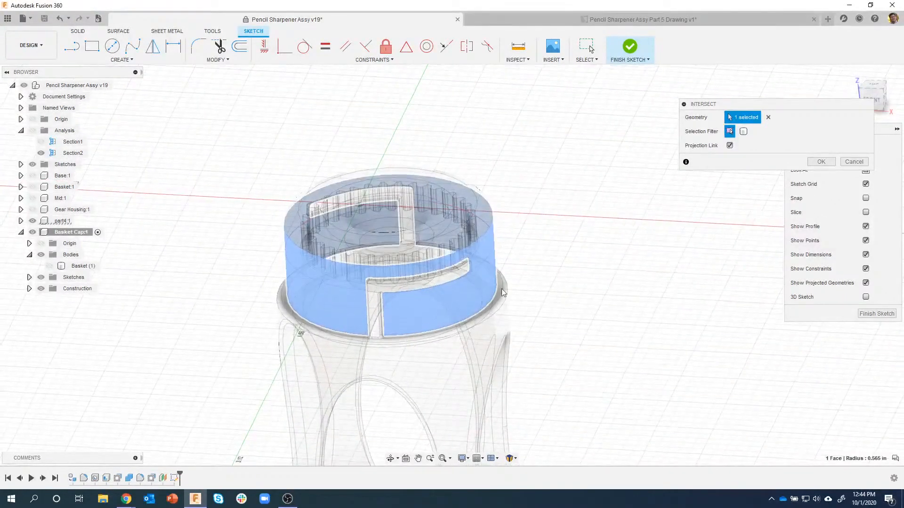
shift+middle_drag(503, 293, 520, 295)
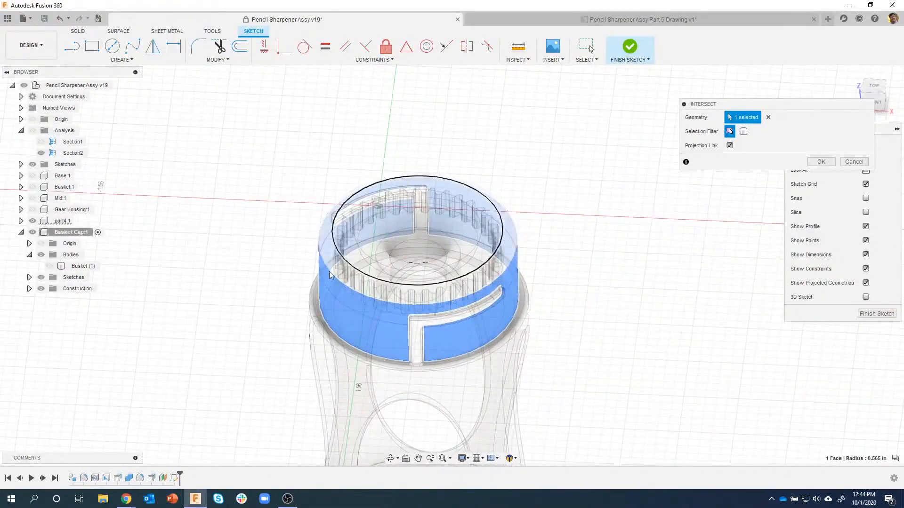
shift+middle_drag(297, 275, 96, 212)
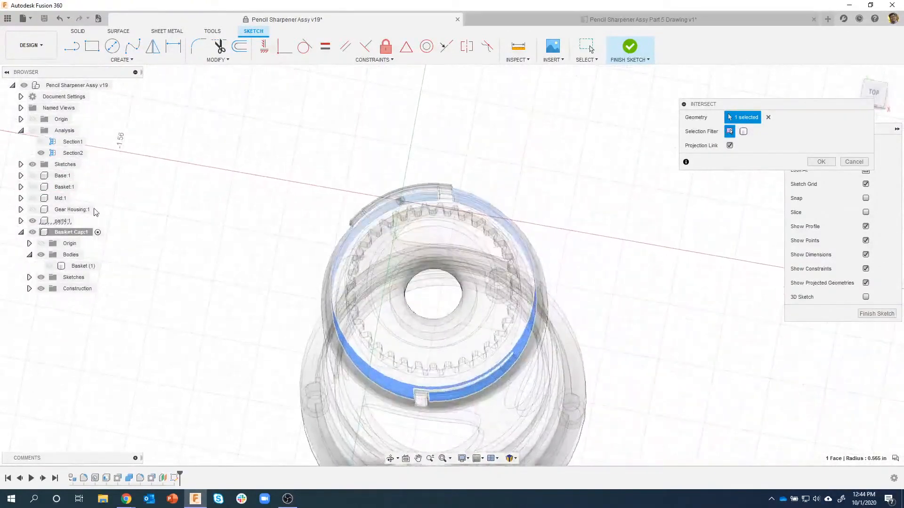
click(51, 266)
shift+middle_drag(127, 251, 314, 163)
click(822, 162)
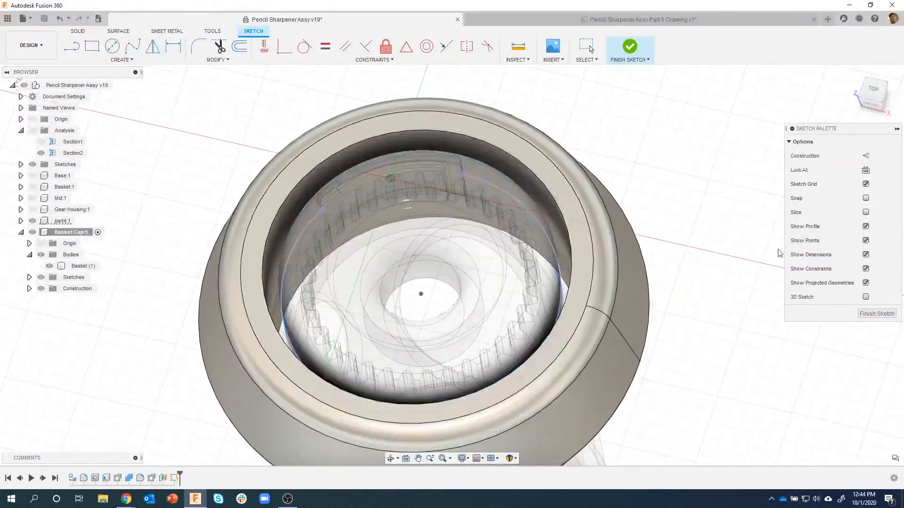
- Add the intersection of the cap's inner cylindrical face to the same sketch
click(98, 60)
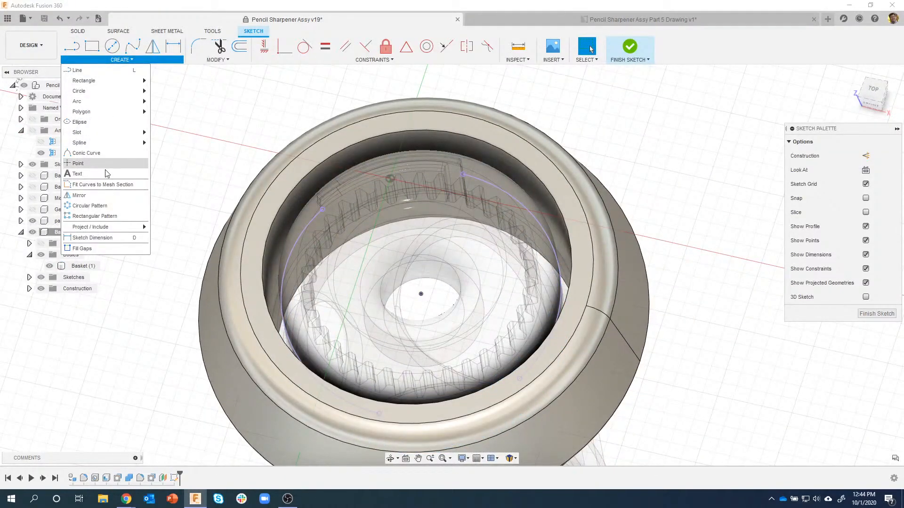
click(179, 238)
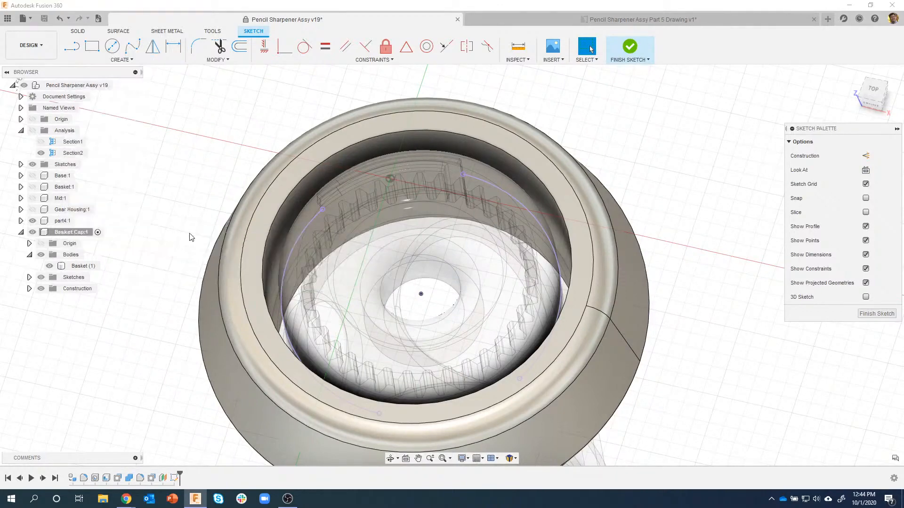
click(311, 182)
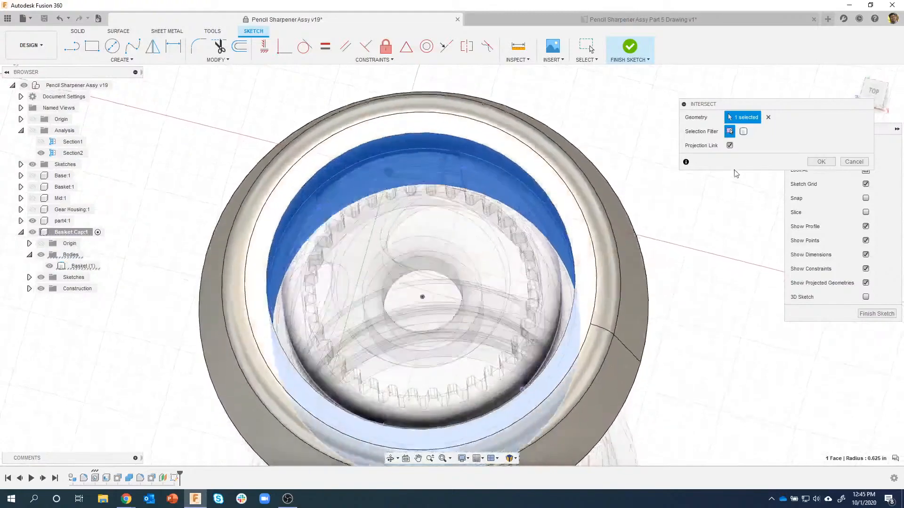
click(820, 163)
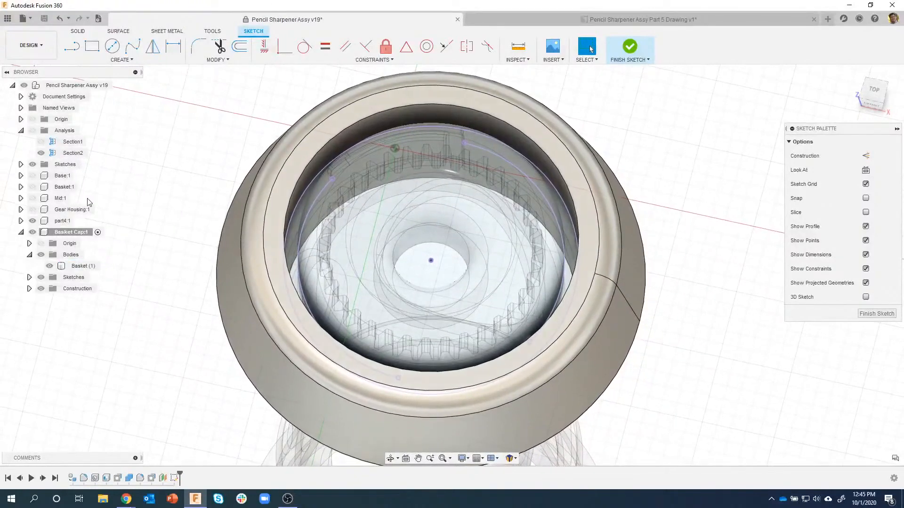
- Hide part4 and toggle the Basket (1) body off and on to check the intersected sketch curves
click(49, 266)
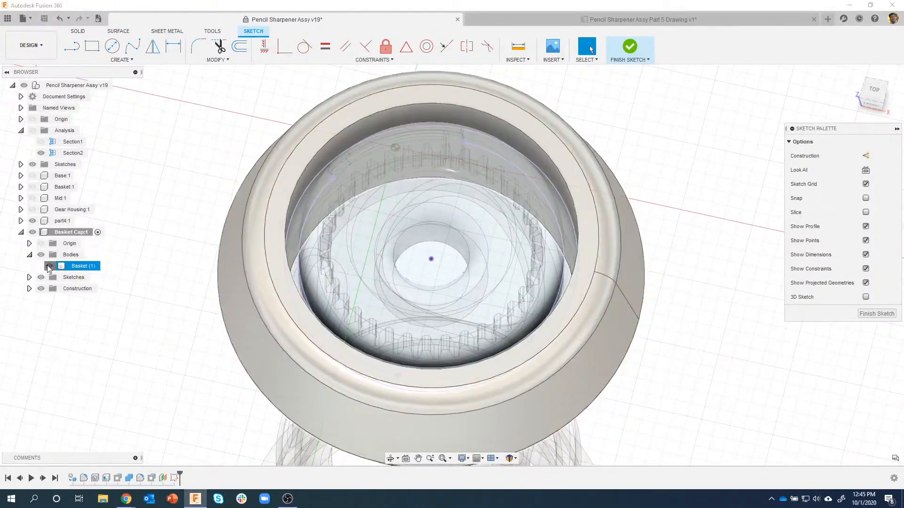
click(32, 220)
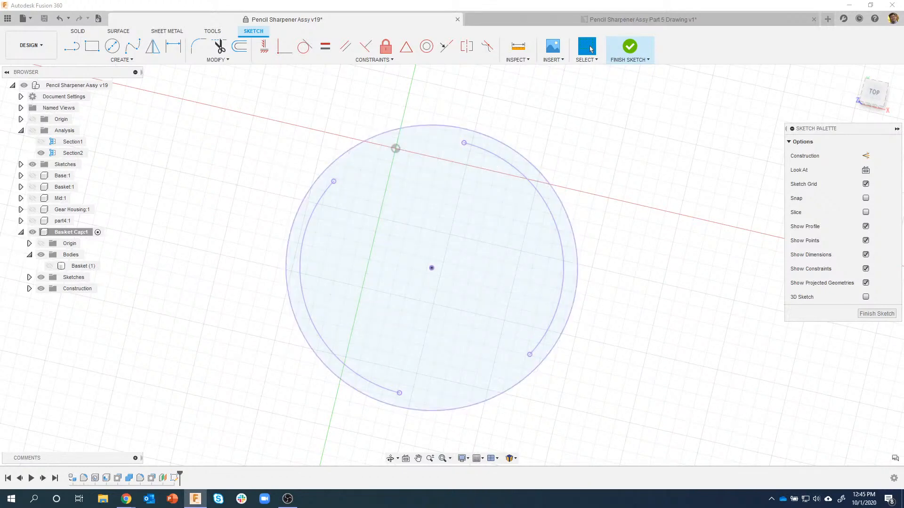
click(50, 267)
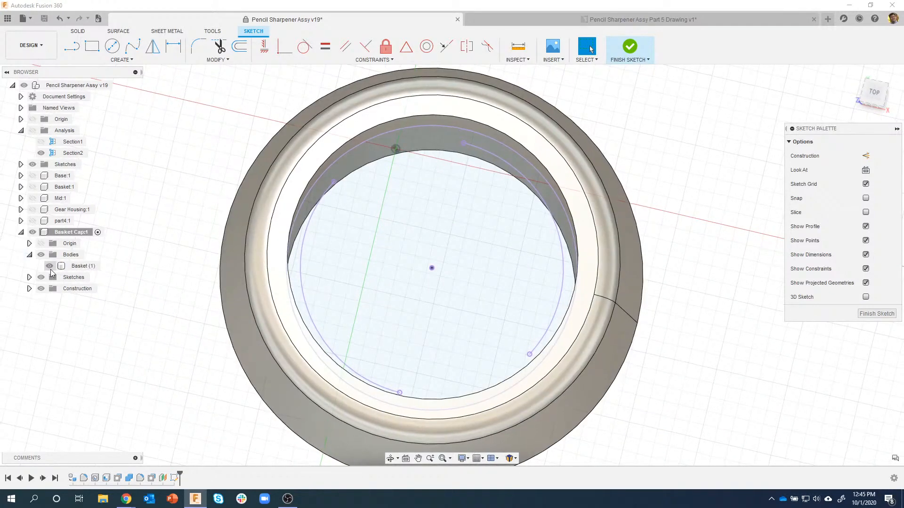
- Hide the cap's Basket (1) body, show part4, and examine its curved locking groove against the sketch curves
click(49, 266)
click(32, 221)
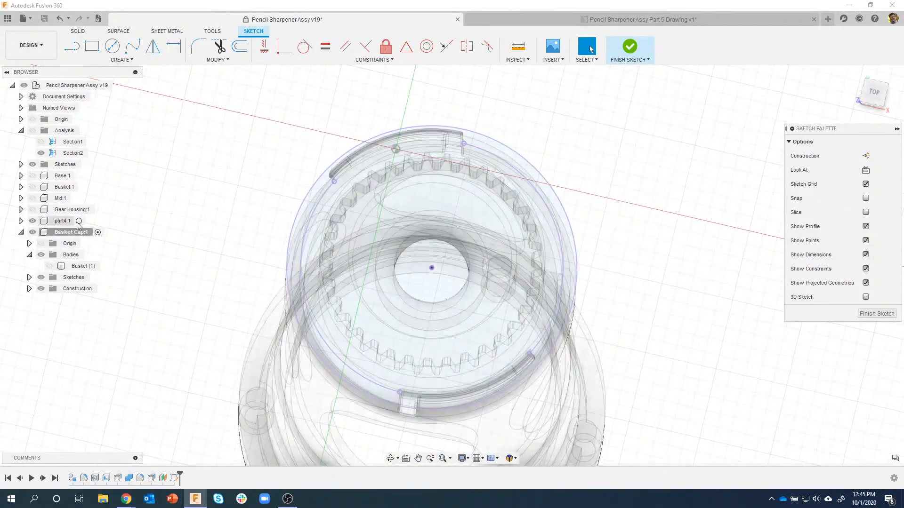
scroll(288, 182, up, 3)
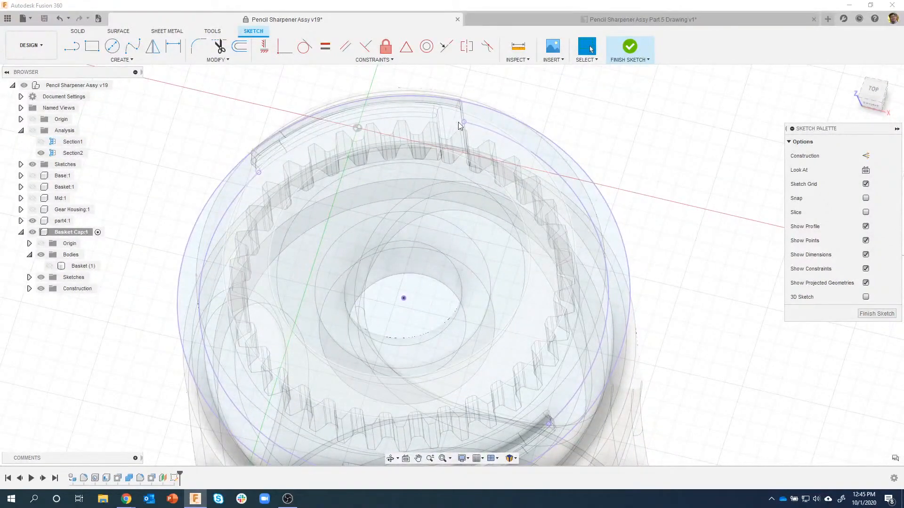
shift+middle_drag(450, 111, 452, 116)
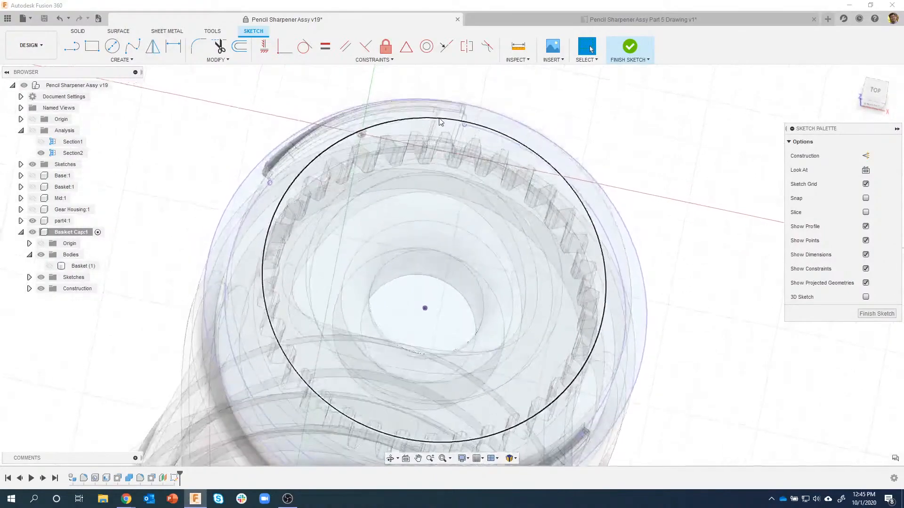
mouse_move(235, 215)
shift+middle_down()
mouse_move(315, 256)
mouse_move(381, 242)
mouse_move(377, 230)
shift+middle_up()
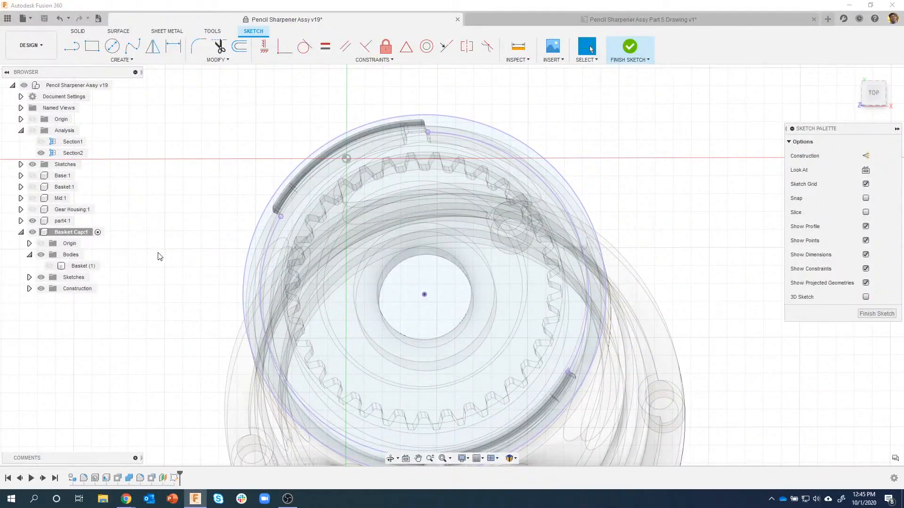
mouse_move(158, 256)
shift+middle_down()
mouse_move(135, 221)
mouse_move(117, 232)
mouse_move(184, 152)
mouse_move(226, 234)
mouse_move(289, 177)
mouse_move(310, 199)
mouse_move(344, 175)
mouse_move(351, 201)
shift+middle_up()
scroll(344, 174, up, 3)
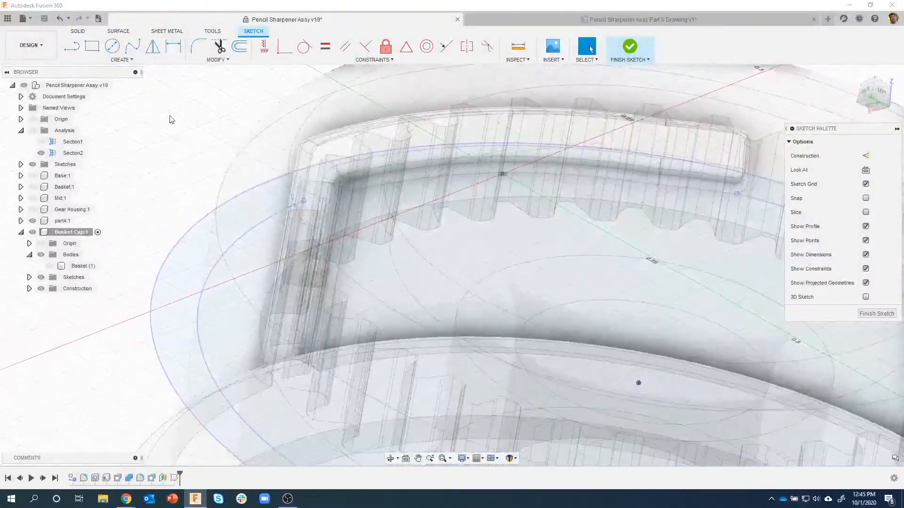
- Project four wall faces of part4's curved locking groove, including its long side and end, into the sketch
click(123, 60)
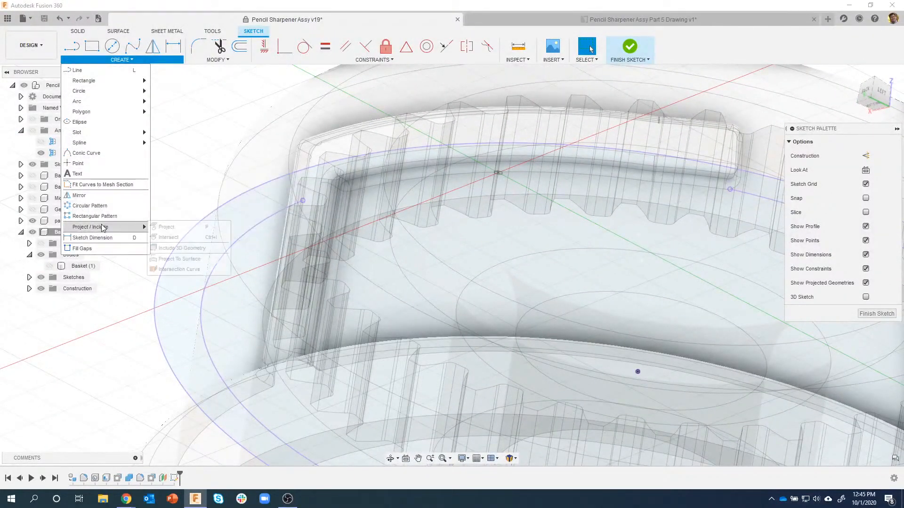
mouse_move(104, 226)
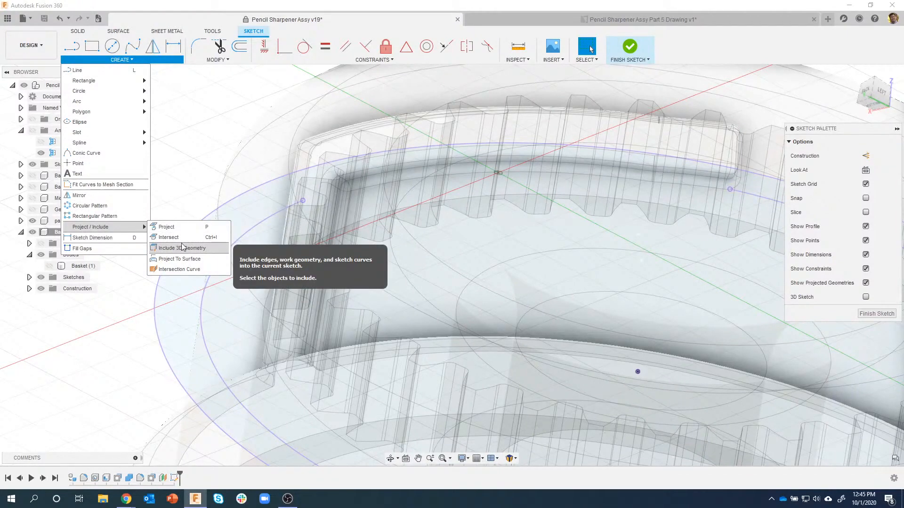
key(p)
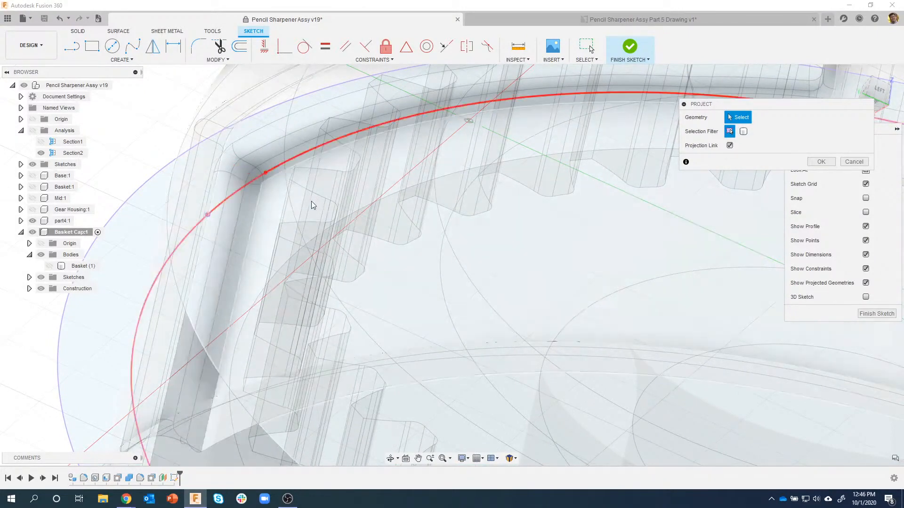
click(235, 197)
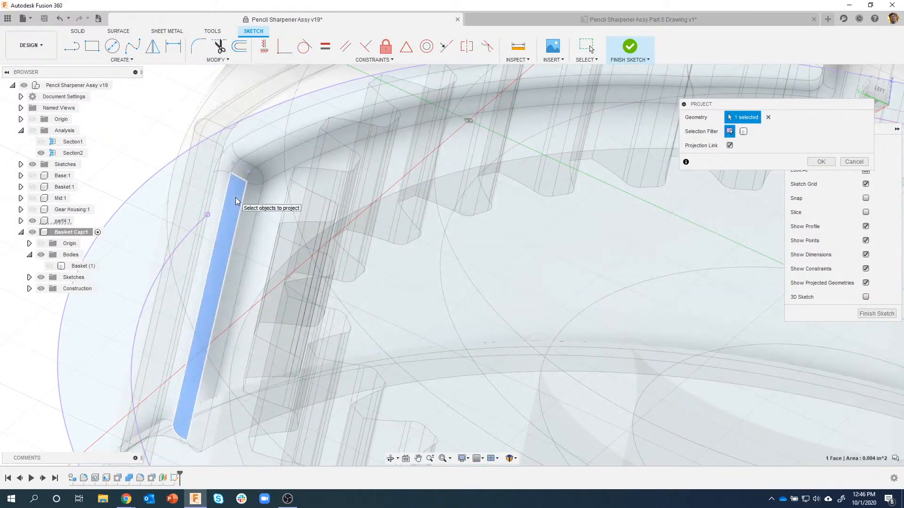
shift+middle_drag(235, 198, 234, 178)
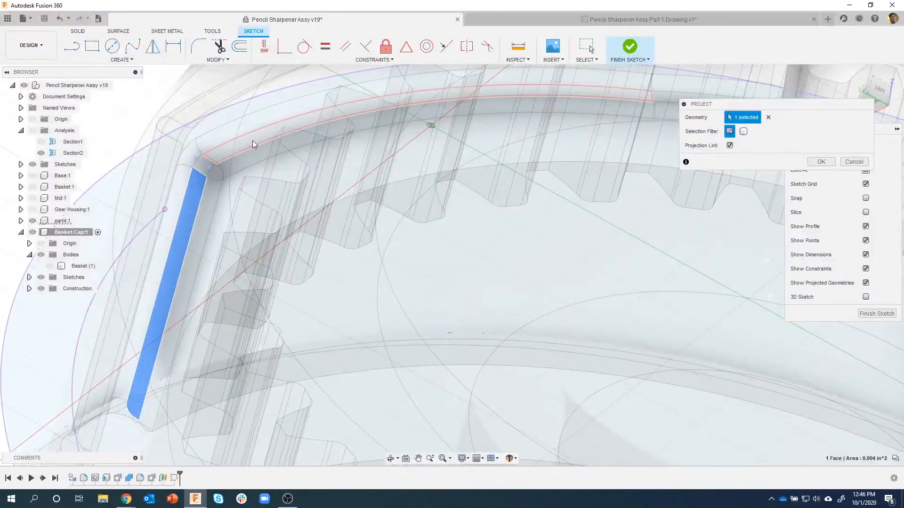
click(253, 140)
mouse_move(251, 141)
shift+middle_down()
mouse_move(179, 132)
mouse_move(389, 133)
mouse_move(460, 117)
mouse_move(339, 198)
mouse_move(403, 180)
mouse_move(462, 120)
mouse_move(458, 129)
mouse_move(453, 112)
mouse_move(479, 123)
mouse_move(486, 144)
mouse_move(453, 112)
mouse_move(394, 233)
mouse_move(523, 243)
mouse_move(659, 92)
mouse_move(553, 125)
mouse_move(439, 259)
shift+middle_up()
click(478, 105)
click(442, 125)
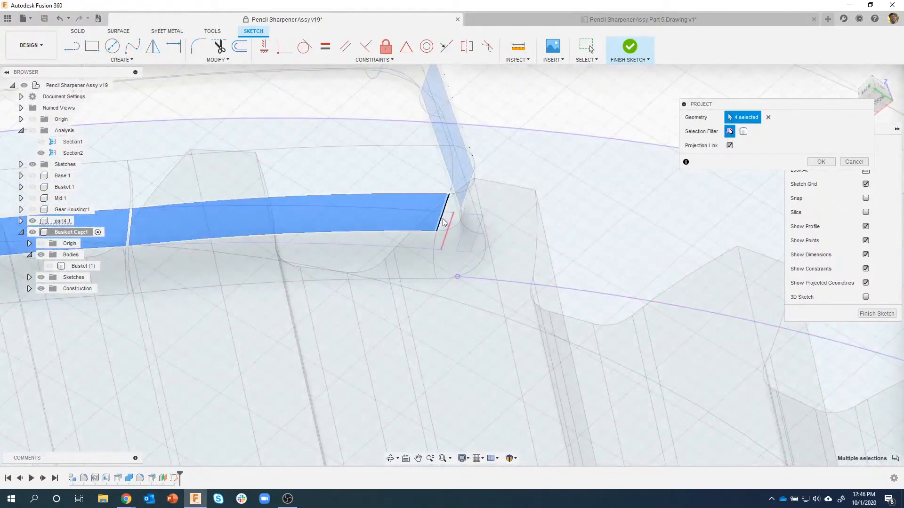
shift+middle_drag(460, 231, 619, 113)
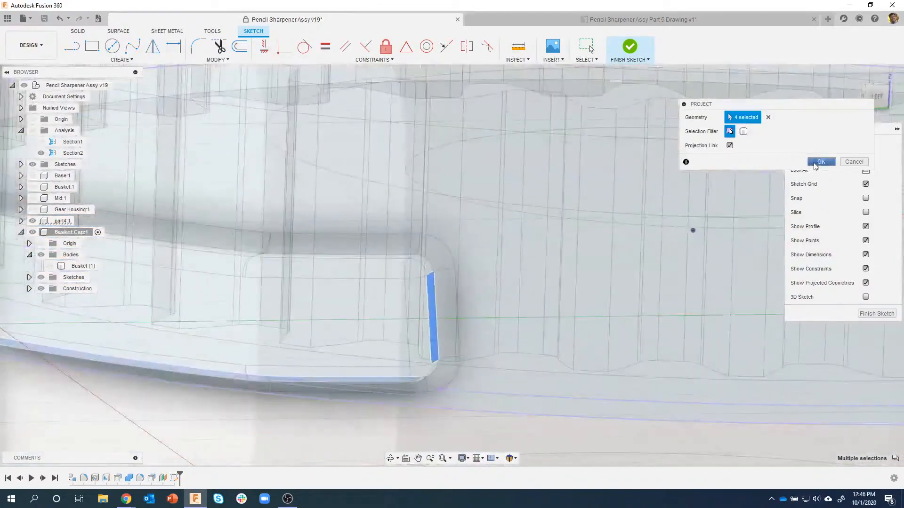
click(820, 162)
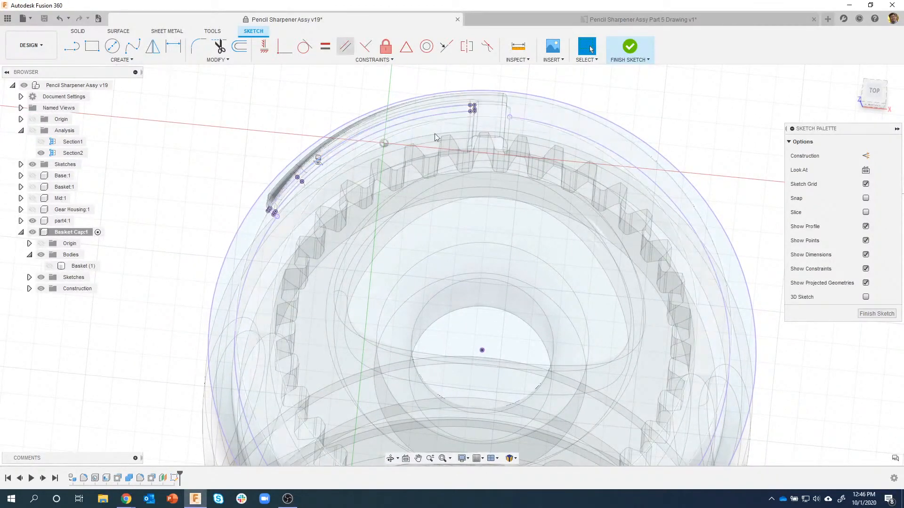
- Compare the projected curves with part4's locking groove from above and up close, with part4 hidden and shown
click(871, 94)
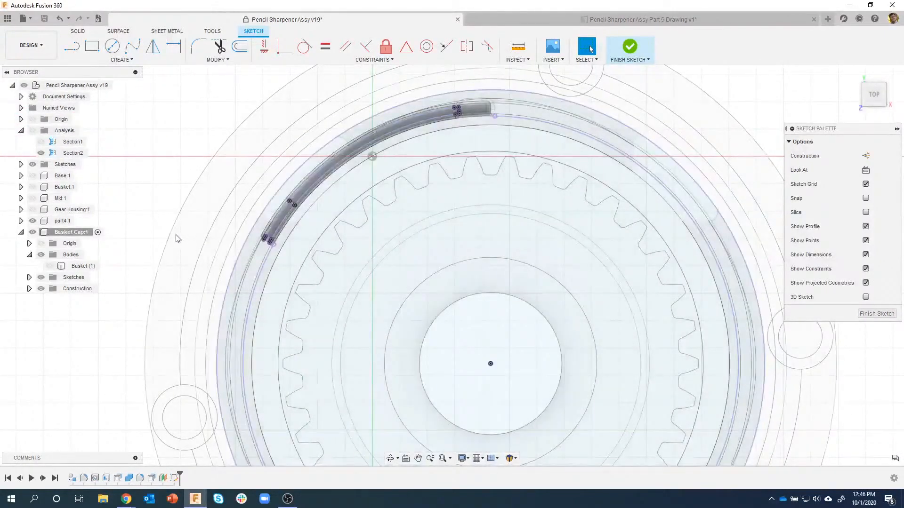
click(33, 221)
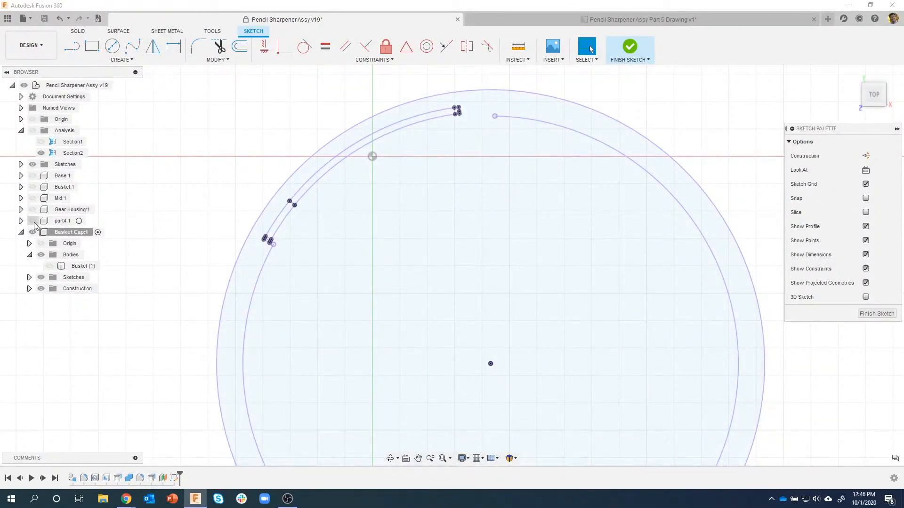
click(33, 222)
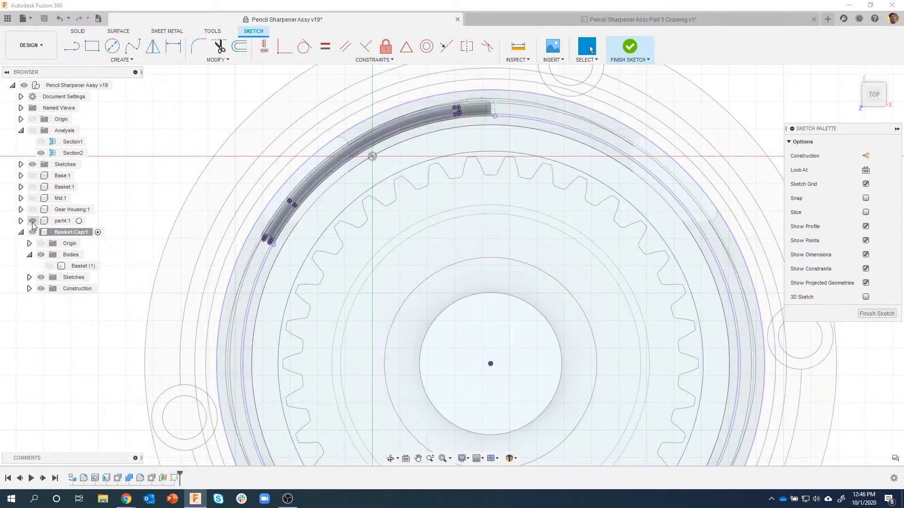
scroll(457, 111, up, 5)
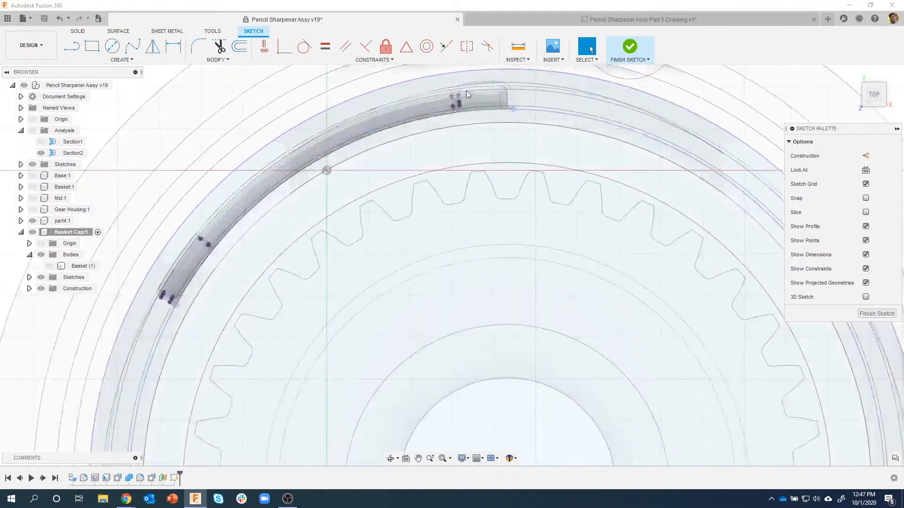
mouse_move(458, 113)
shift+middle_down()
mouse_move(450, 118)
mouse_move(472, 125)
mouse_move(450, 141)
mouse_move(435, 113)
shift+middle_up()
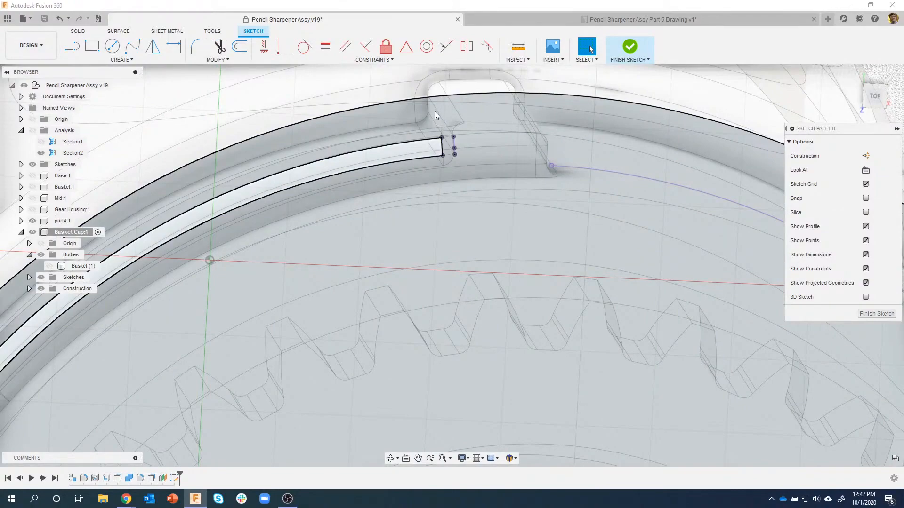
shift+middle_drag(433, 111, 468, 147)
scroll(450, 125, down, 3)
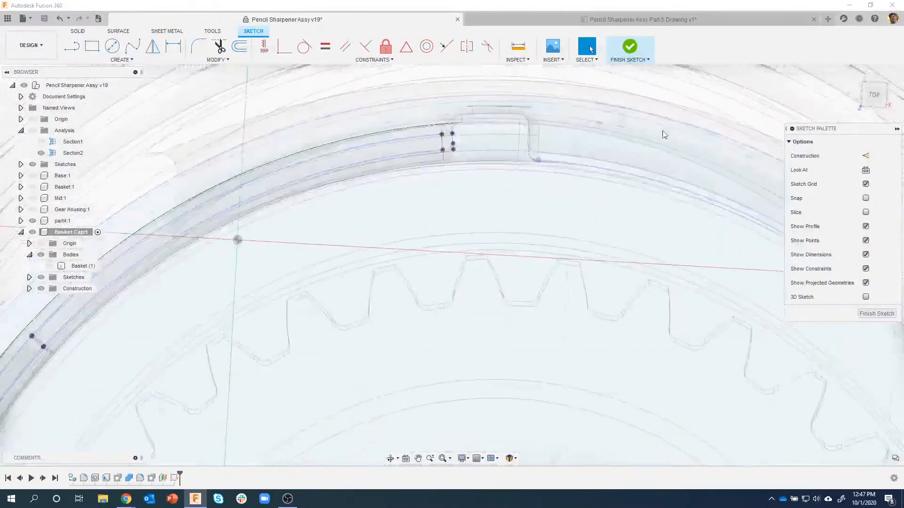
click(871, 99)
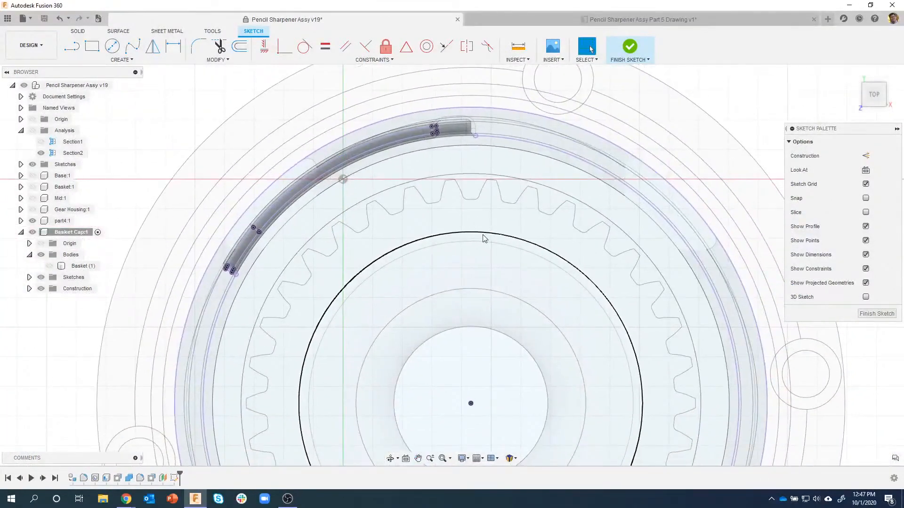
- Hide part4 and draw a line from the circle centre to the outermost point of the short projected edge at the groove's end
click(33, 232)
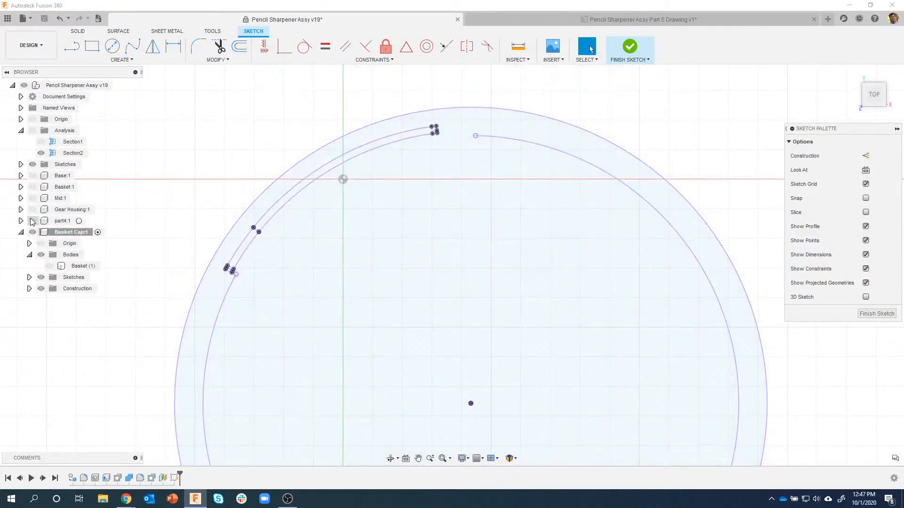
click(73, 46)
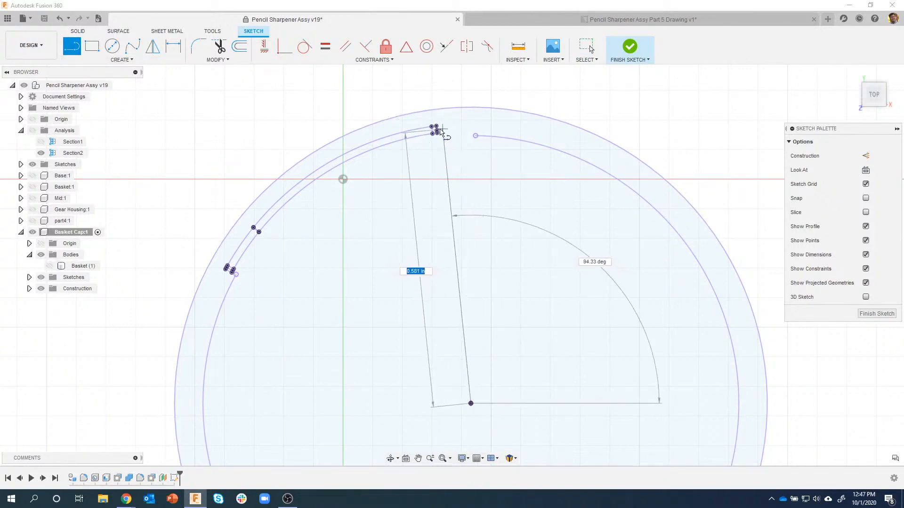
scroll(436, 130, up, 4)
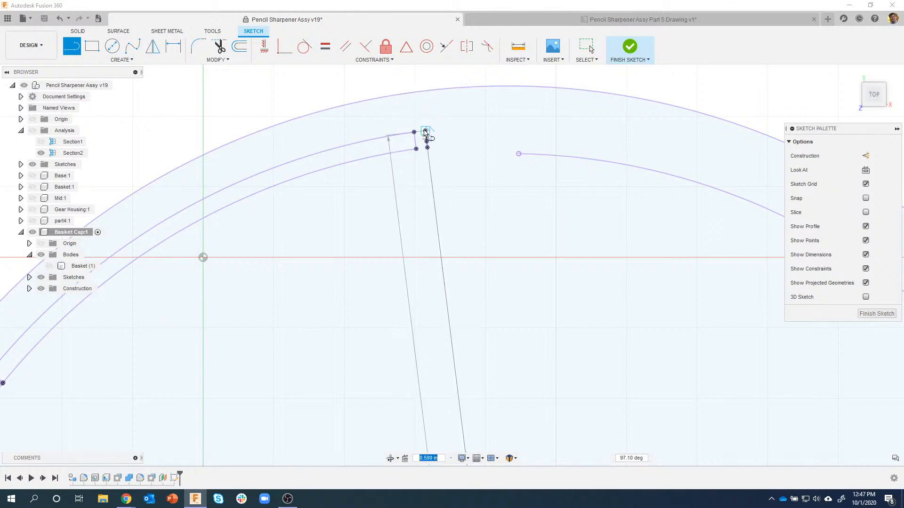
scroll(425, 134, up, 3)
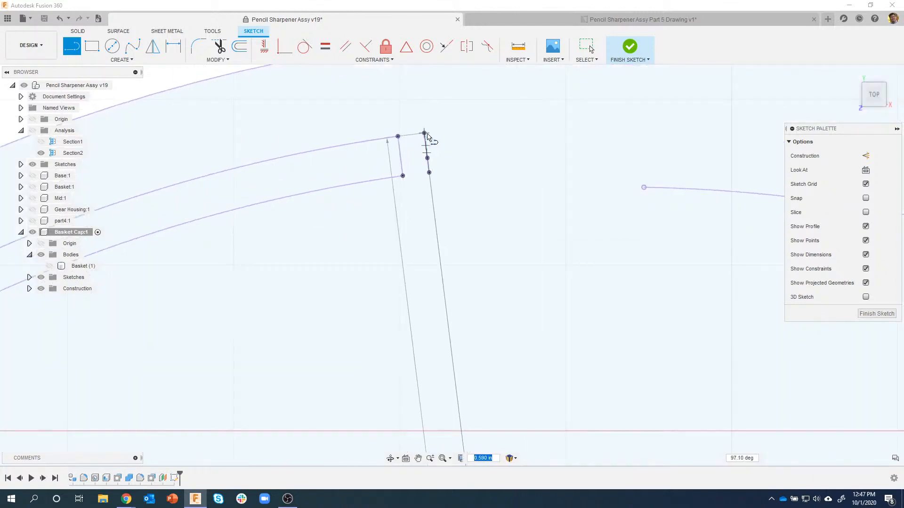
click(427, 137)
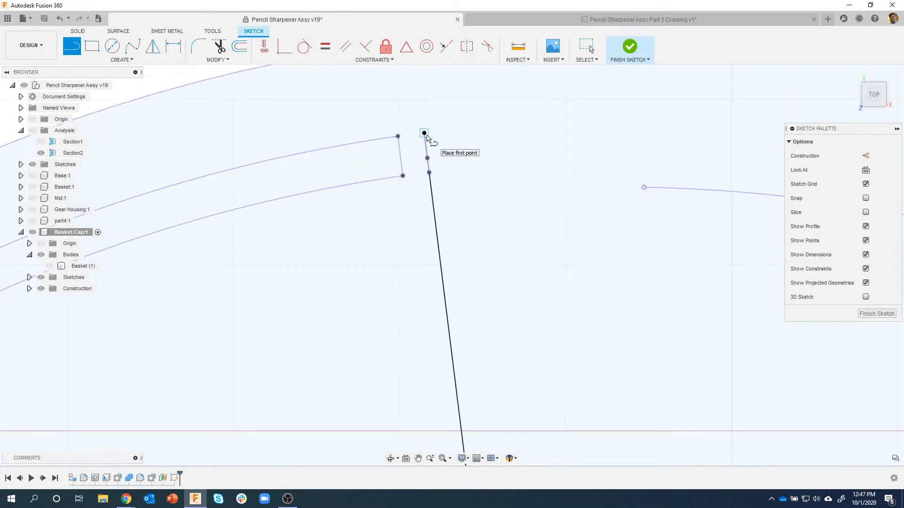
- Extend the radial line outward to the outer intersected circle
scroll(475, 306, down, 1)
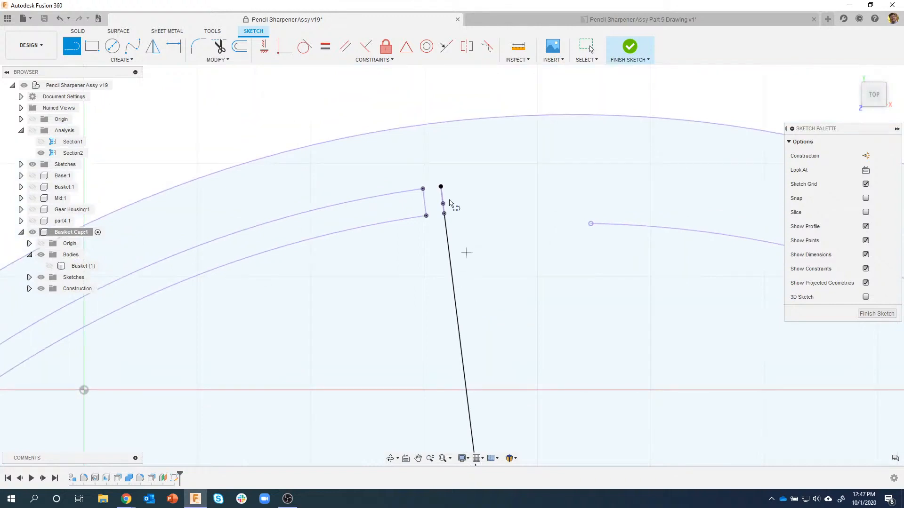
click(224, 64)
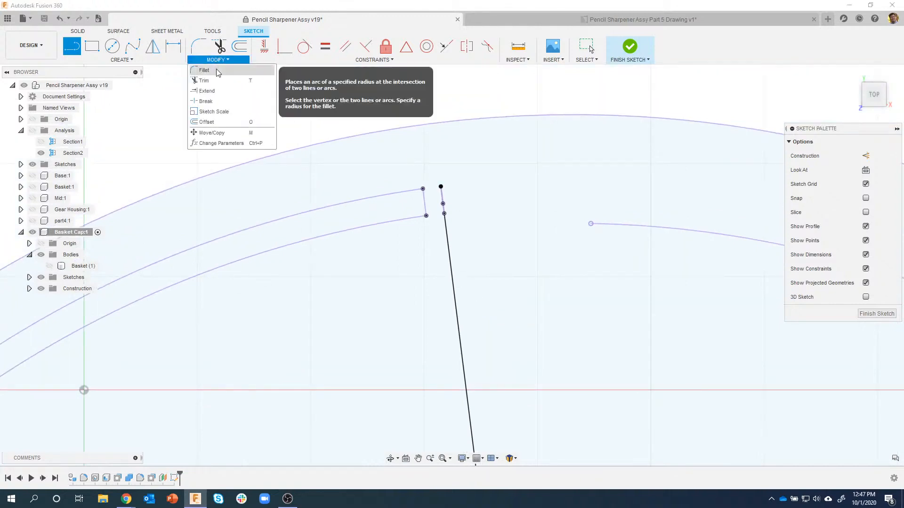
click(218, 90)
scroll(456, 176, up, 2)
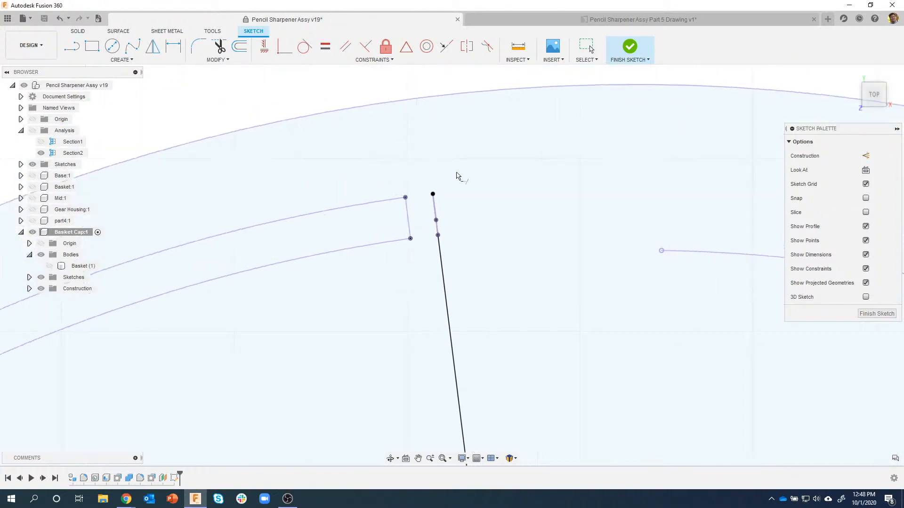
click(435, 208)
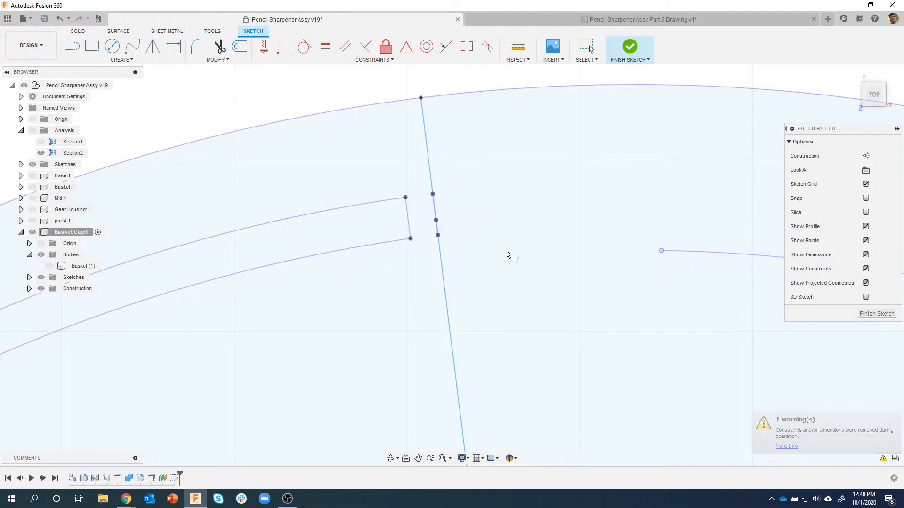
- Draw a second line from the circle centre to the outer circle and constrain it perpendicular to the first radial line
scroll(507, 254, down, 8)
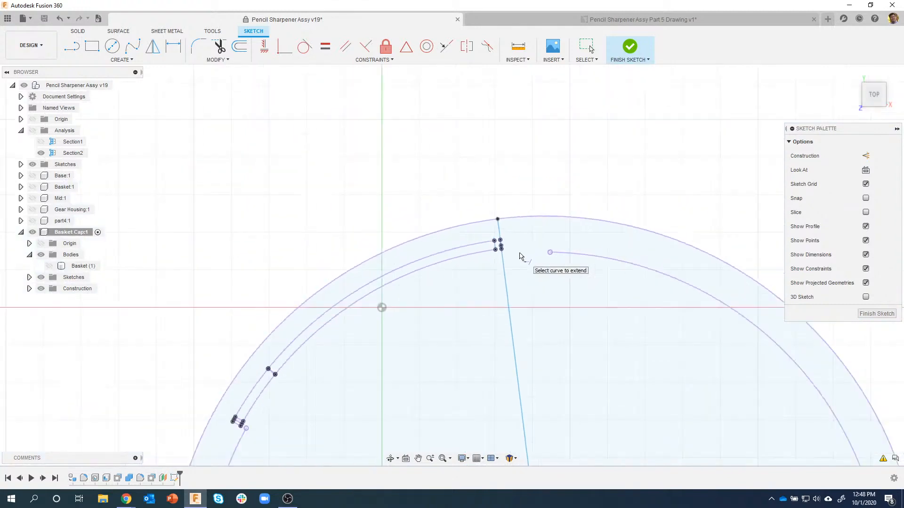
middle_drag(528, 302, 514, 155)
scroll(513, 199, down, 3)
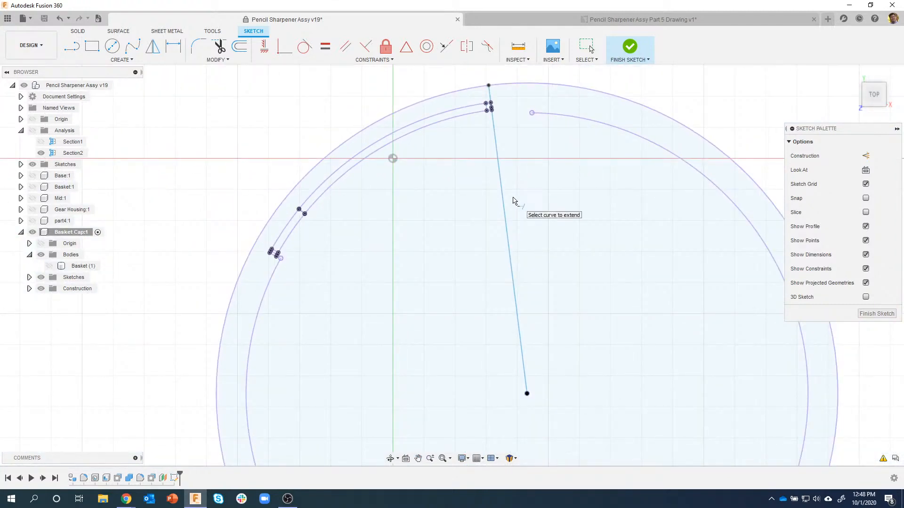
middle_drag(516, 200, 505, 146)
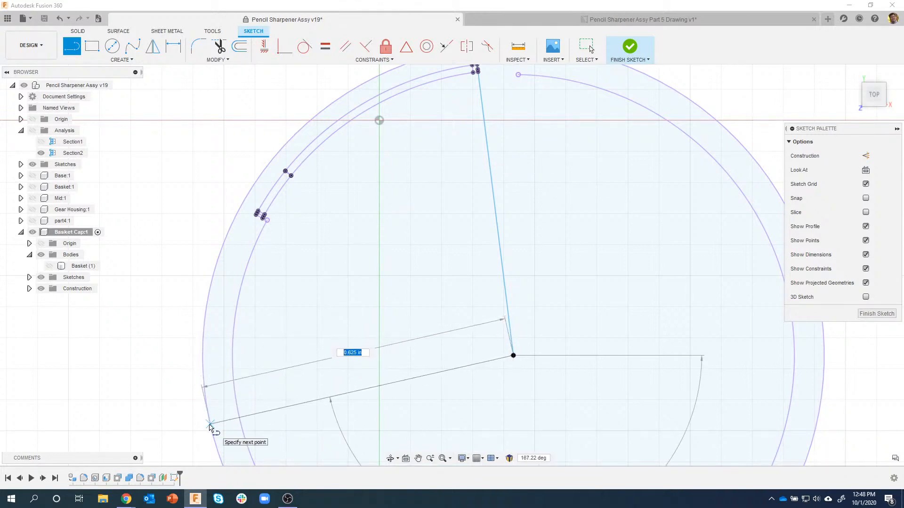
double_click(210, 426)
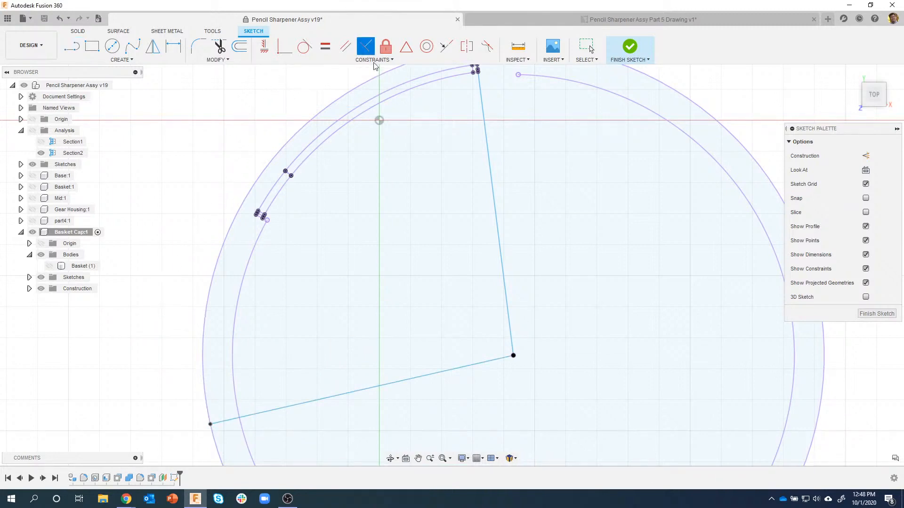
click(509, 329)
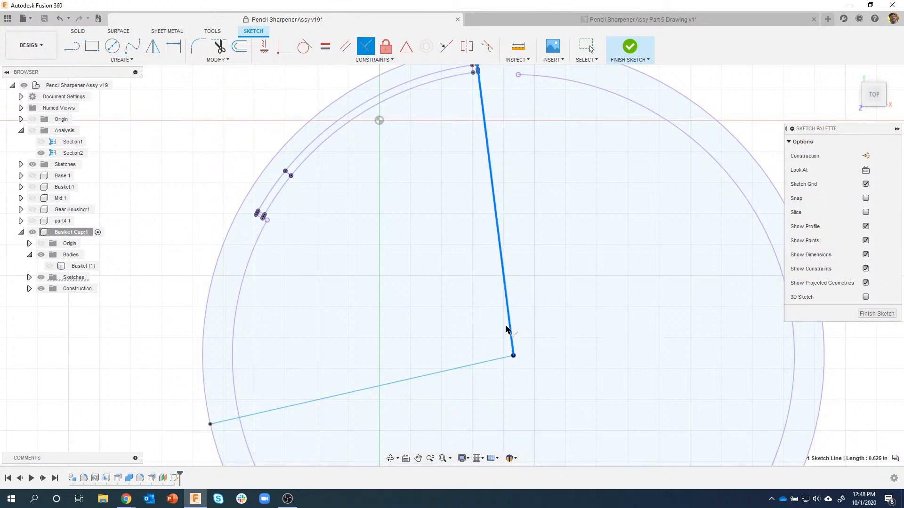
click(490, 361)
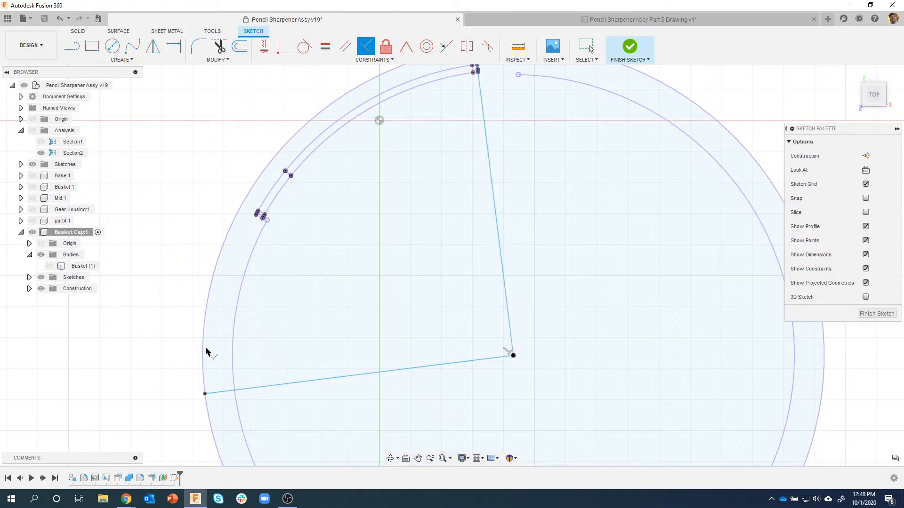
- Convert all of the sketch's projected curves and both radial lines to construction geometry
mouse_move(420, 190)
middle_down()
mouse_move(426, 240)
mouse_move(426, 223)
middle_up()
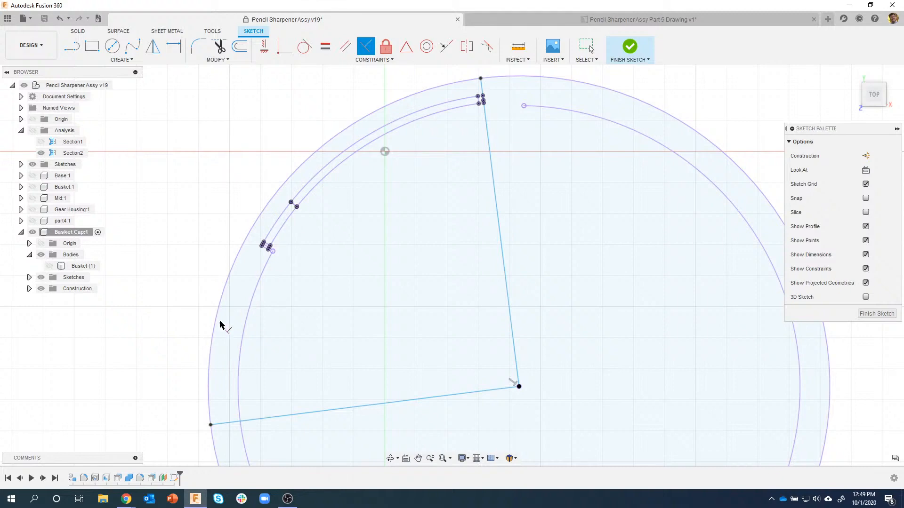
key(Escape)
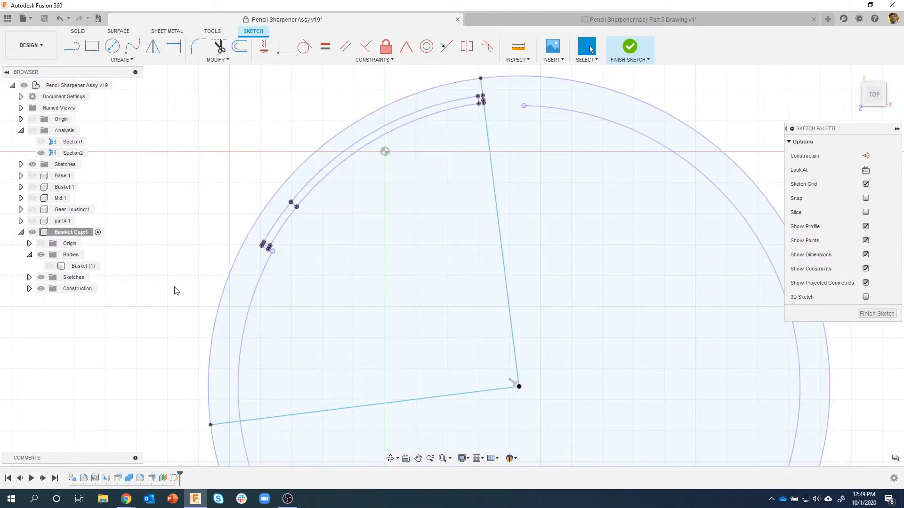
scroll(174, 291, down, 2)
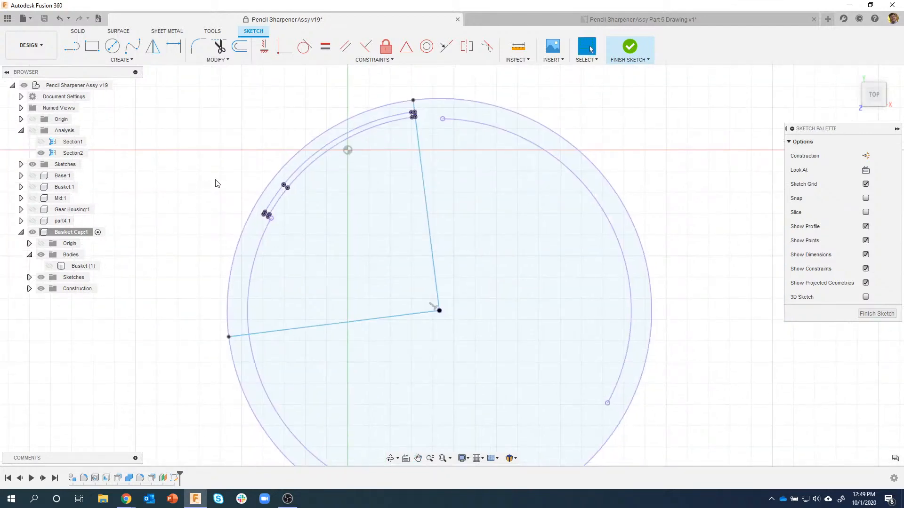
scroll(217, 183, down, 1)
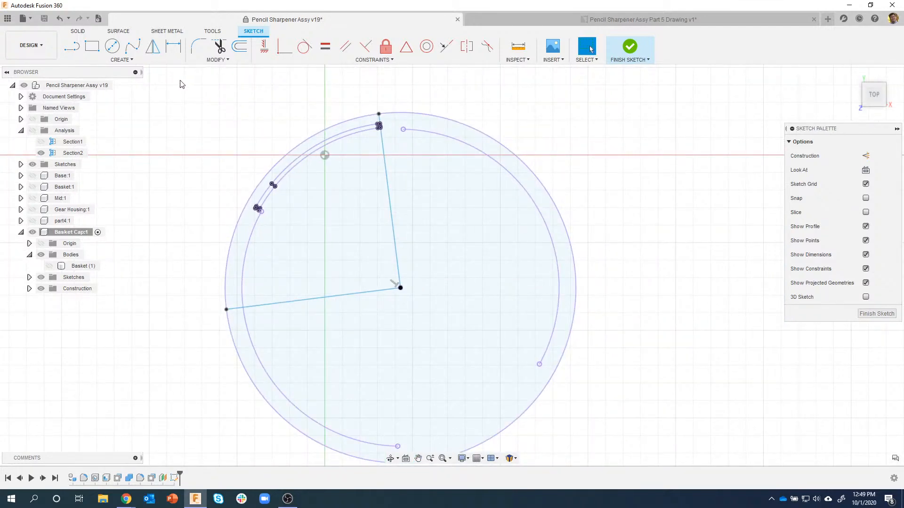
drag(344, 218, 654, 480)
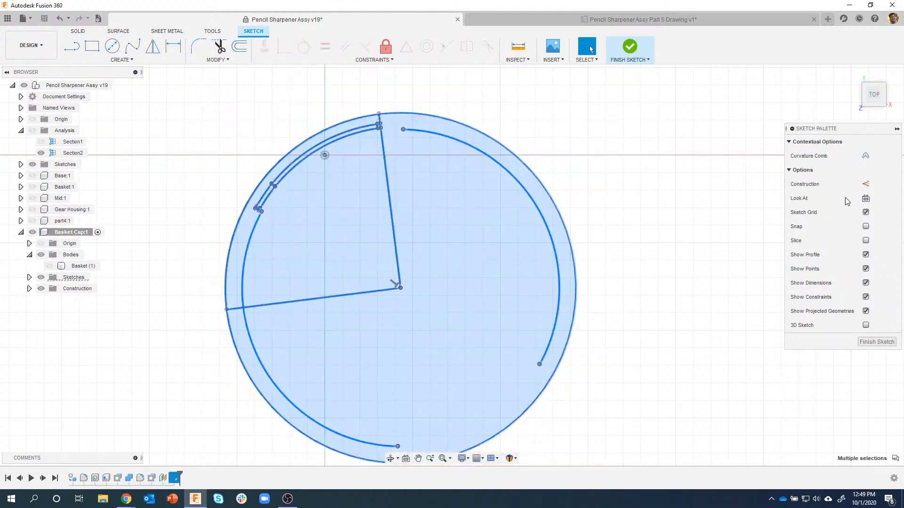
click(866, 184)
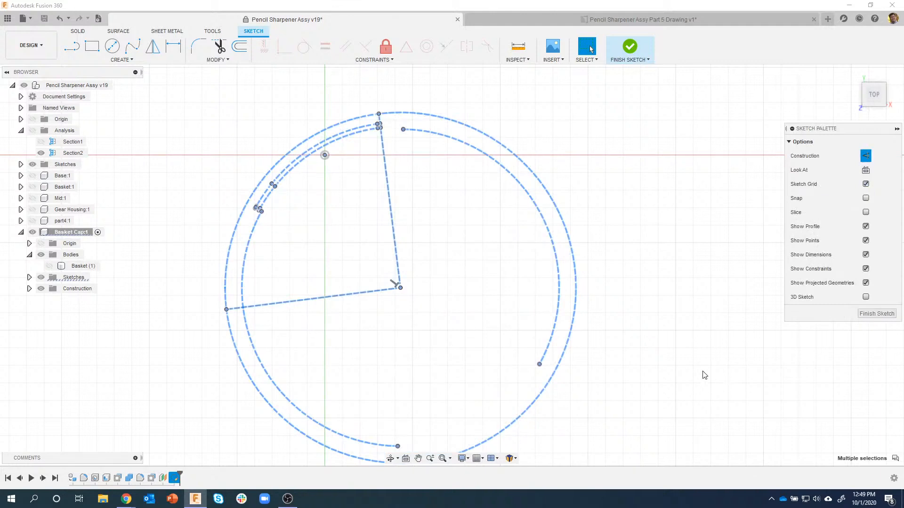
- Change the two perpendicular radial lines back from construction to normal sketch lines
click(392, 218)
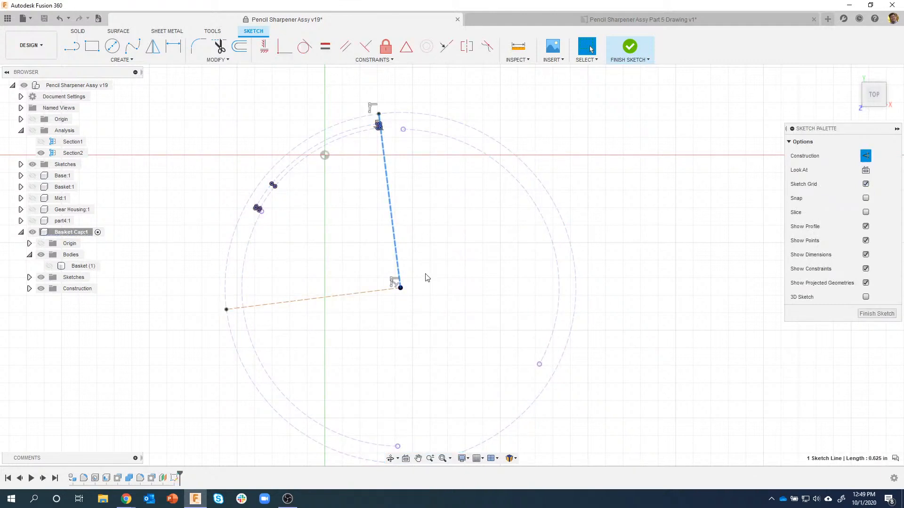
click(869, 158)
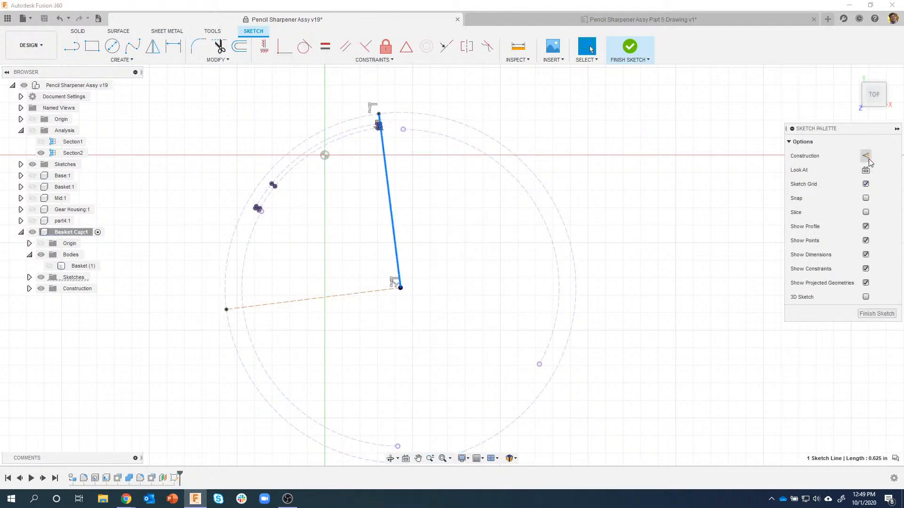
click(337, 297)
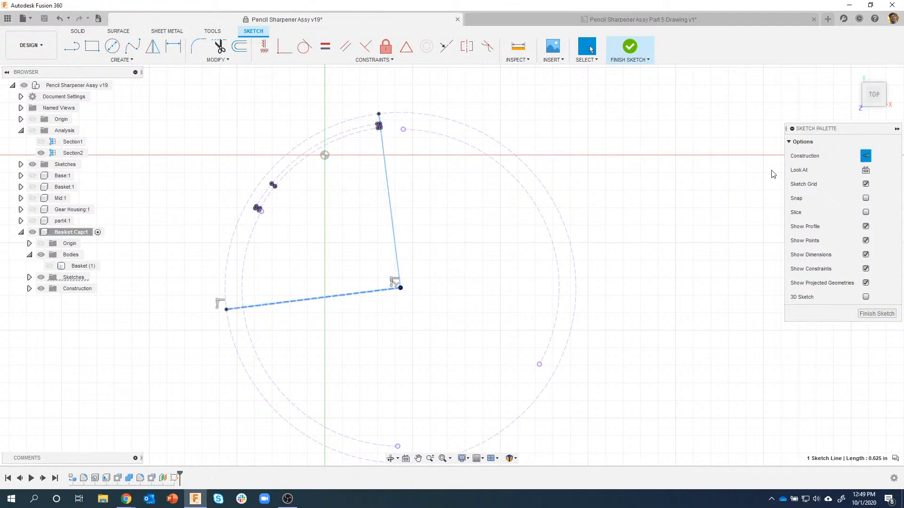
click(866, 157)
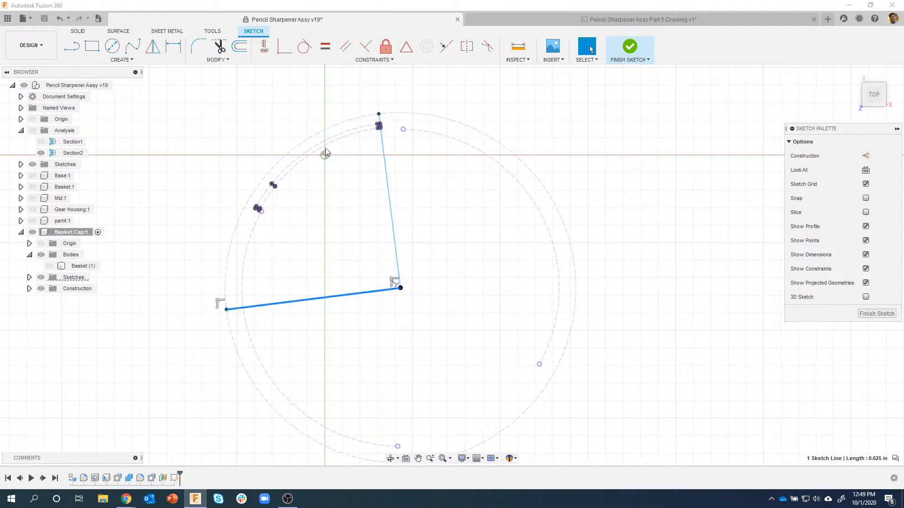
click(585, 150)
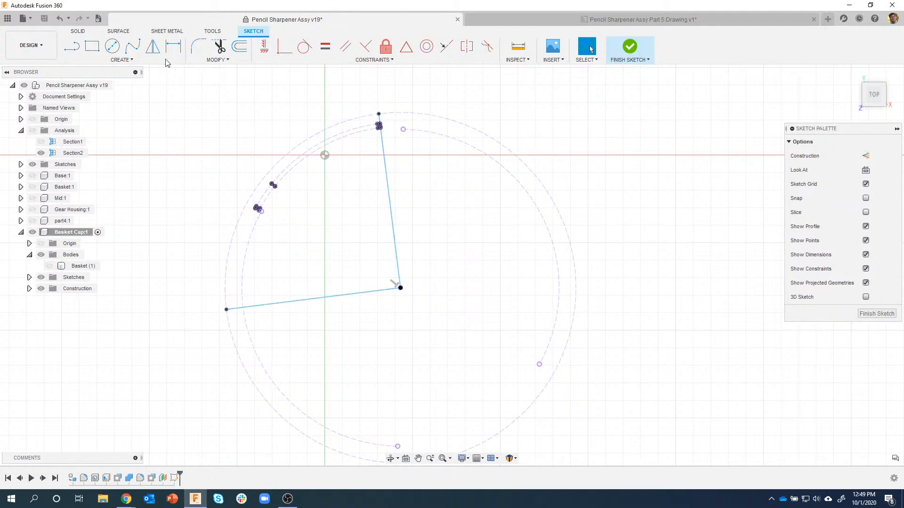
- Draw two concentric circles from the shared centre, one on the inner construction arcs and one through the radial lines' outer ends
click(112, 46)
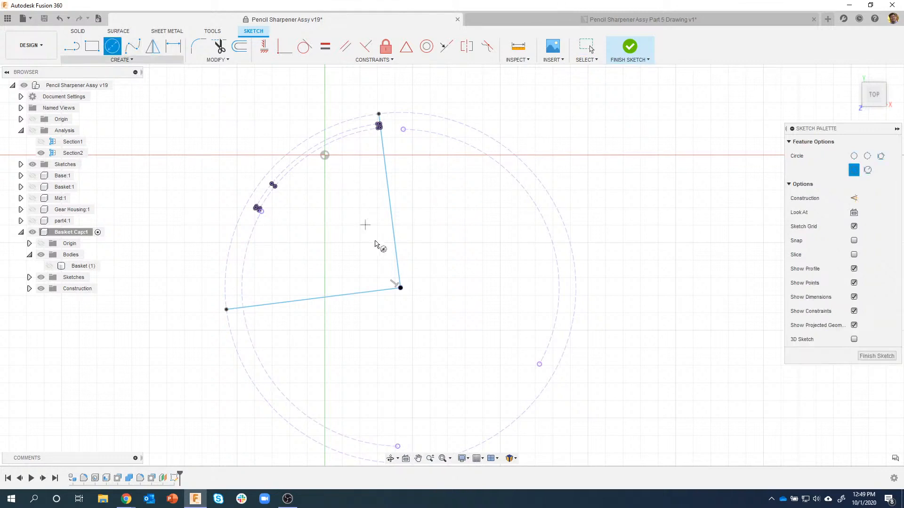
click(400, 288)
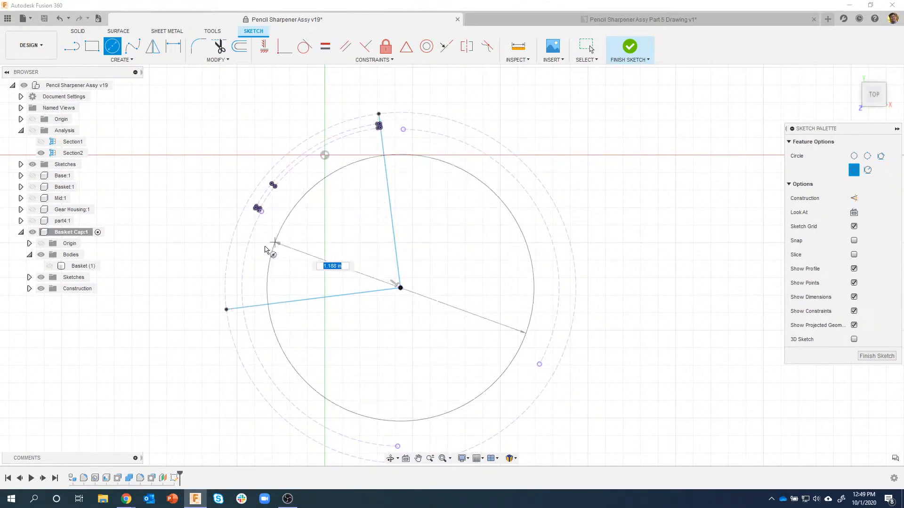
click(246, 258)
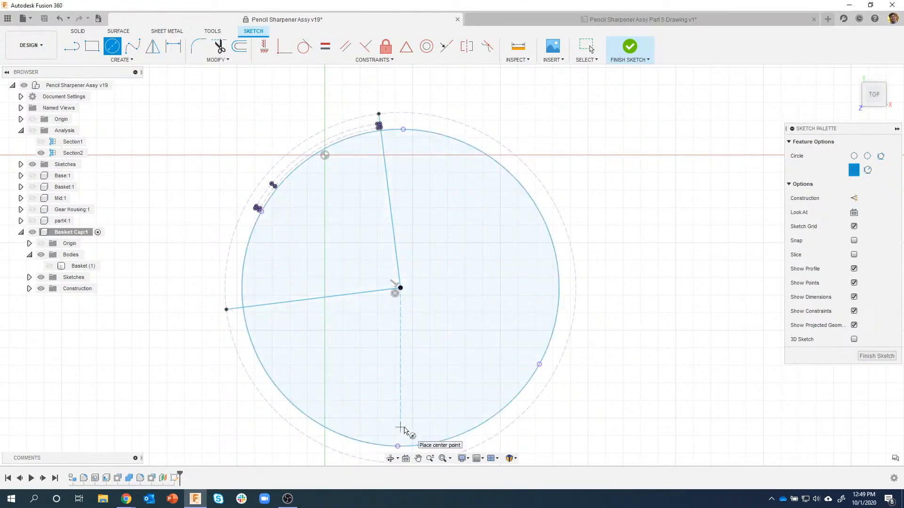
click(400, 288)
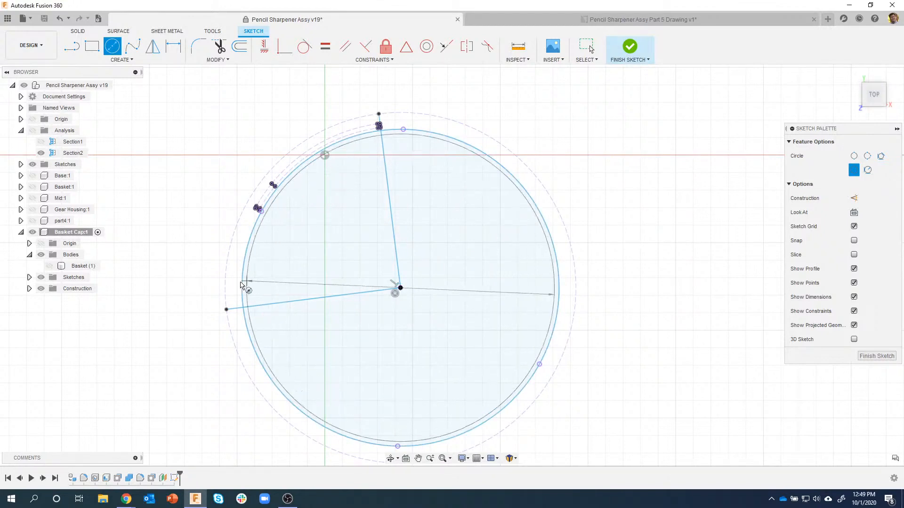
click(226, 310)
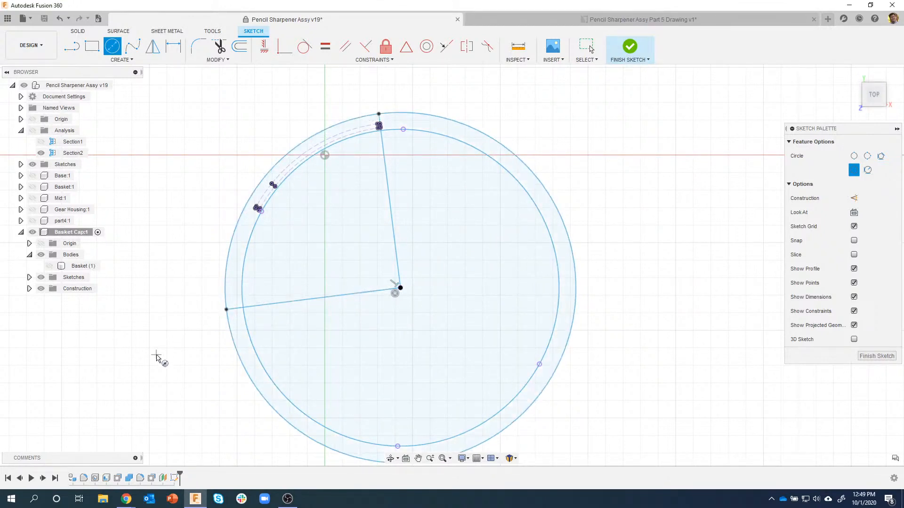
key(Escape)
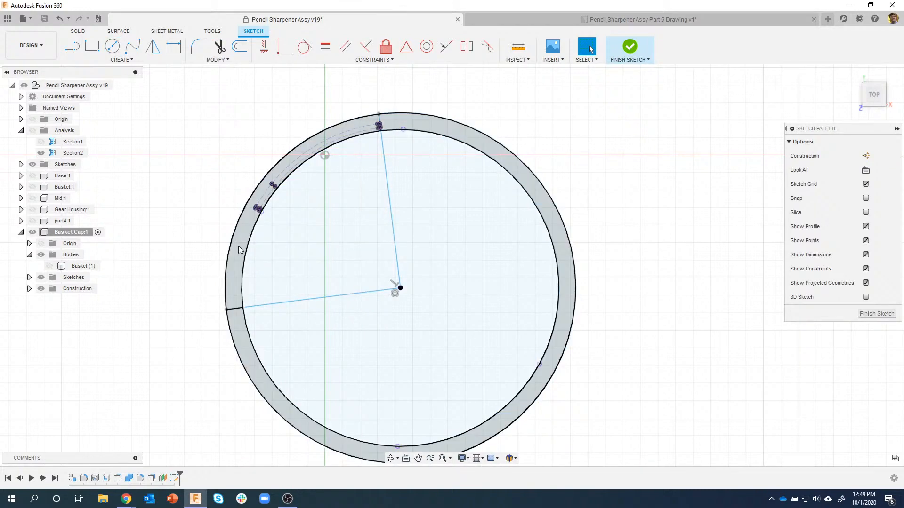
- Draw a line over the first radial line, from the circle centre to its endpoint on the outer circle
scroll(459, 129, up, 10)
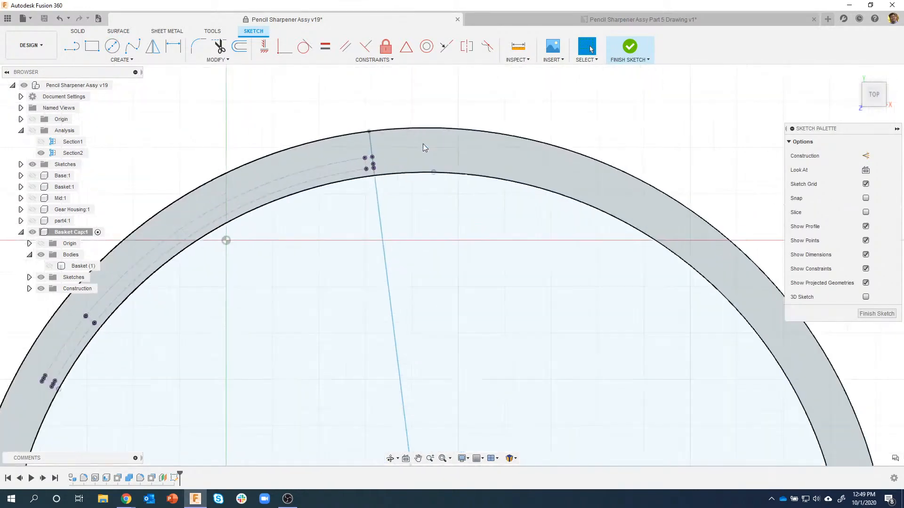
scroll(371, 199, down, 5)
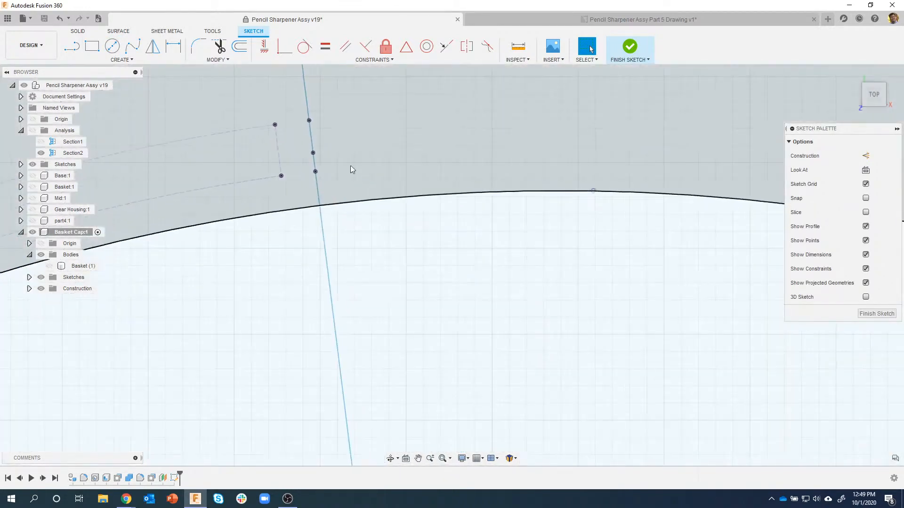
scroll(504, 161, down, 5)
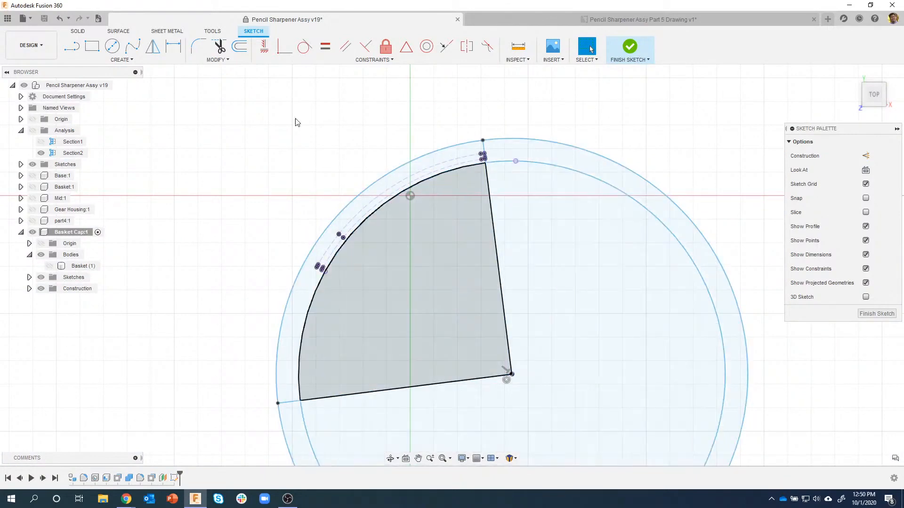
click(80, 50)
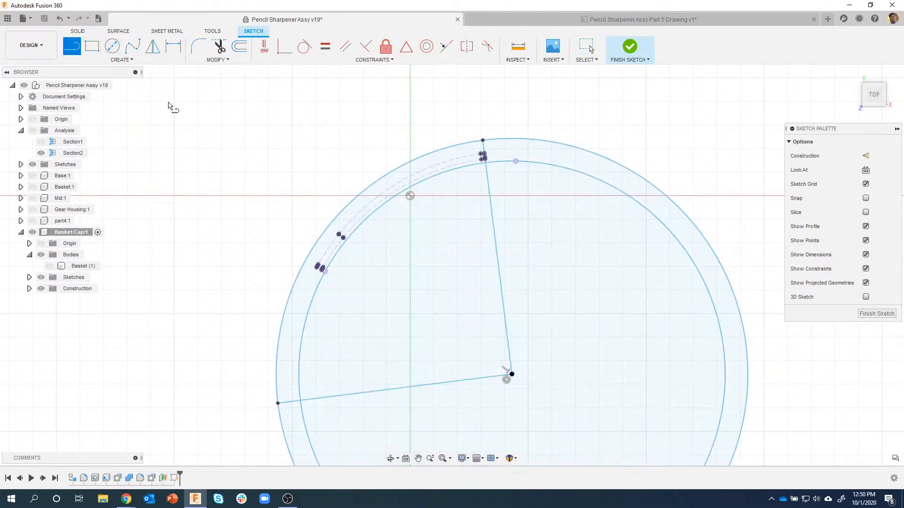
click(512, 375)
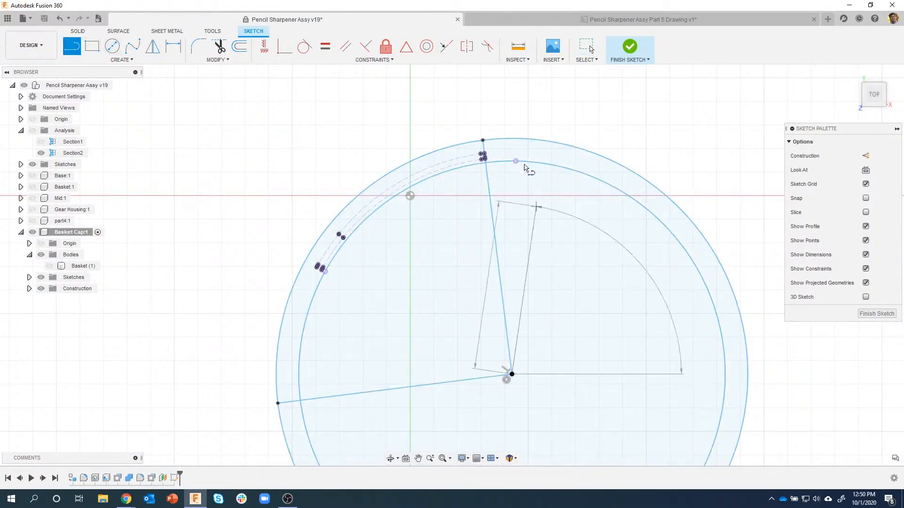
click(484, 141)
key(Escape)
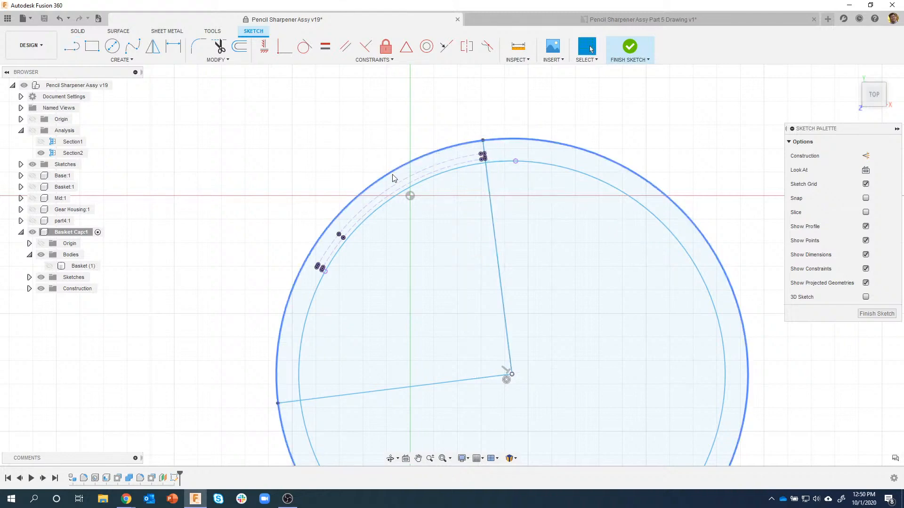
click(394, 177)
click(672, 122)
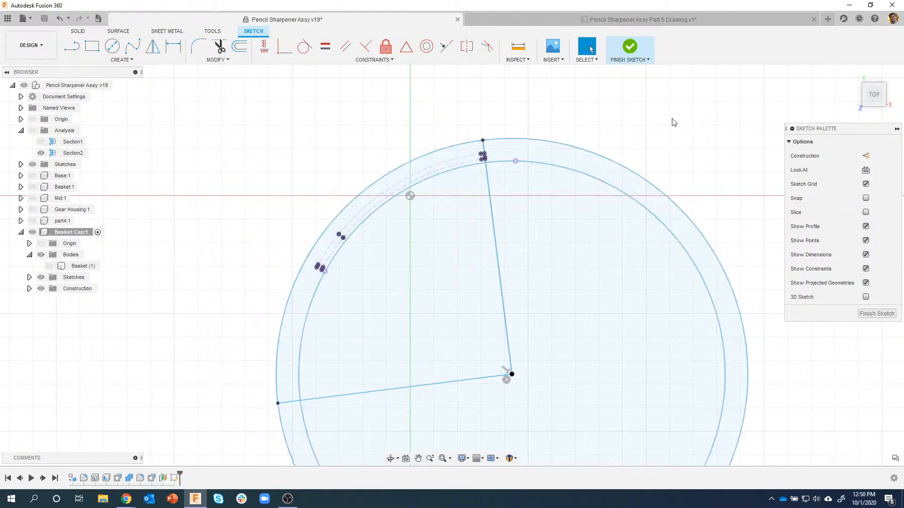
- Draw a line over the second radial line, from the circle centre to its endpoint on the outer circle
scroll(370, 245, up, 3)
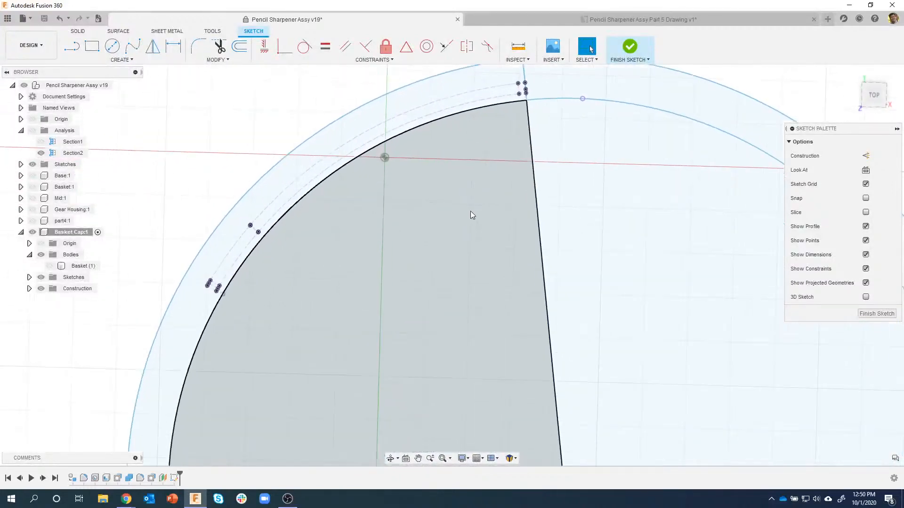
scroll(470, 211, up, 5)
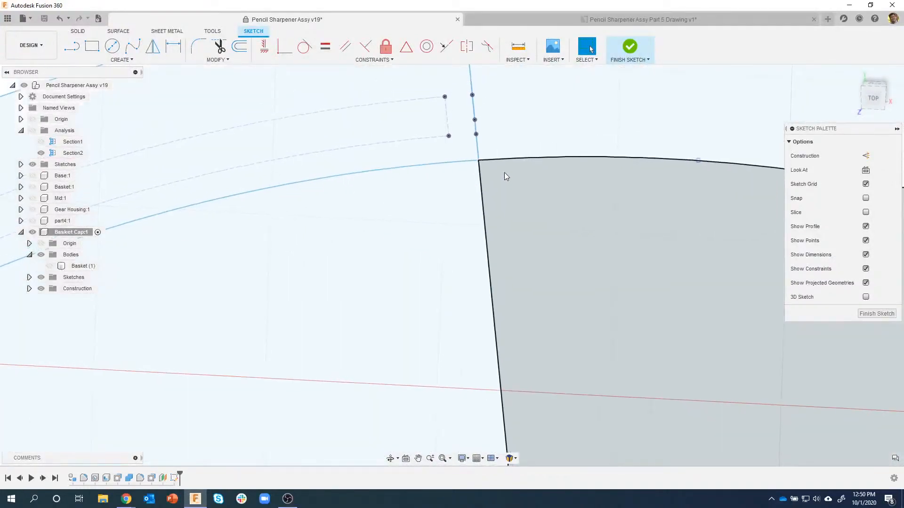
scroll(504, 172, down, 3)
scroll(517, 228, down, 4)
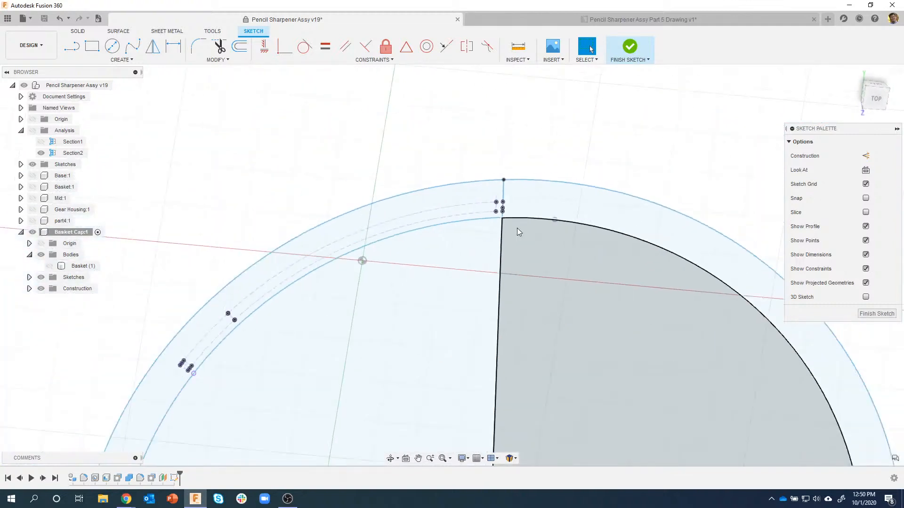
click(877, 94)
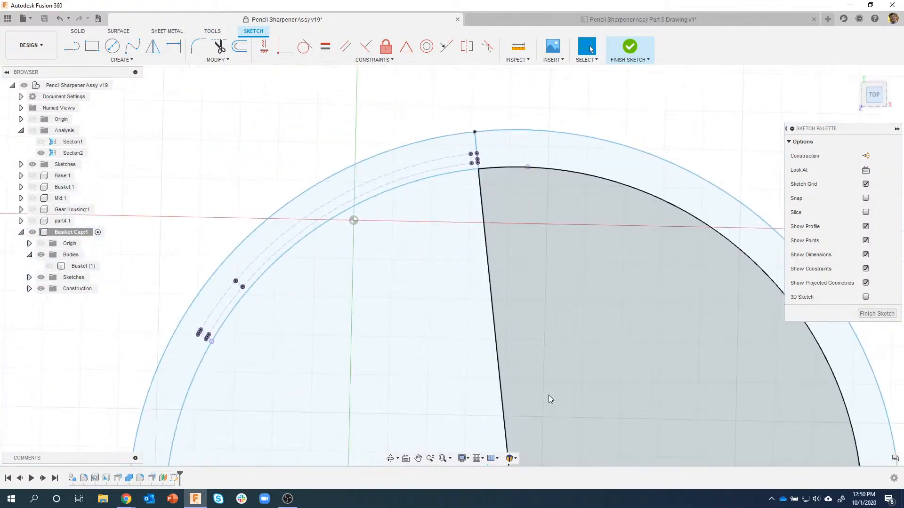
middle_drag(387, 395, 400, 212)
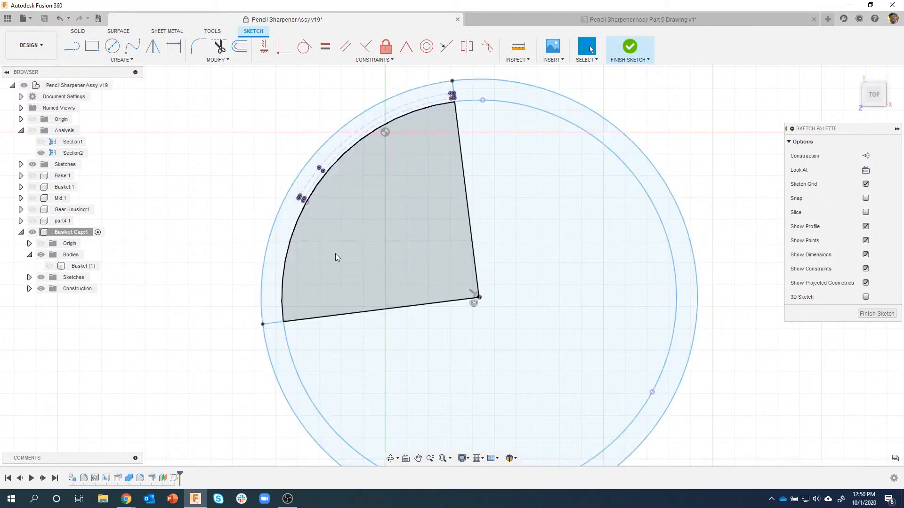
click(71, 45)
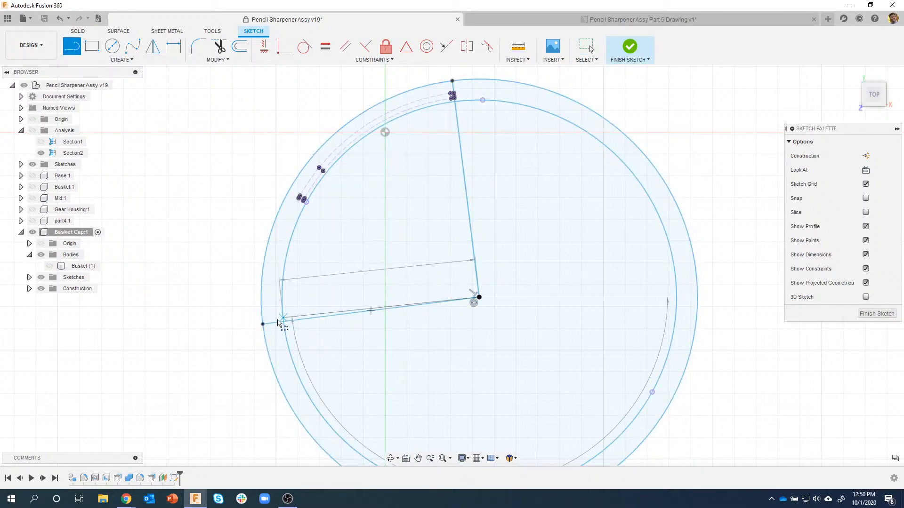
click(262, 324)
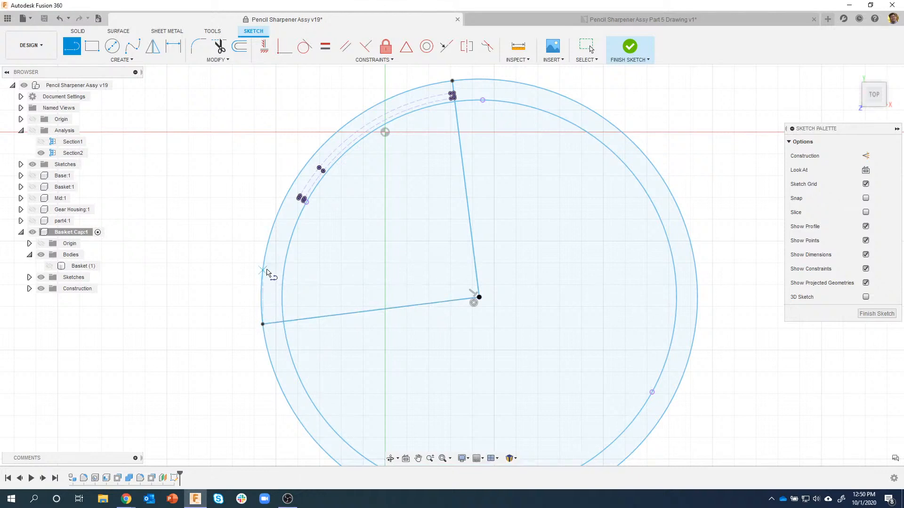
key(Escape)
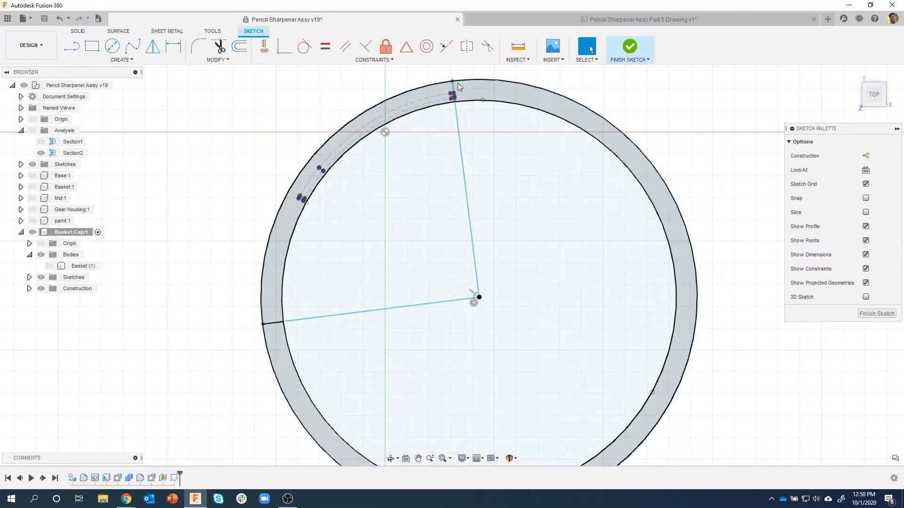
- Apply Extend to the first radial line near the short projected edge, towards the outer circle
middle_drag(447, 89, 434, 207)
scroll(460, 132, up, 1)
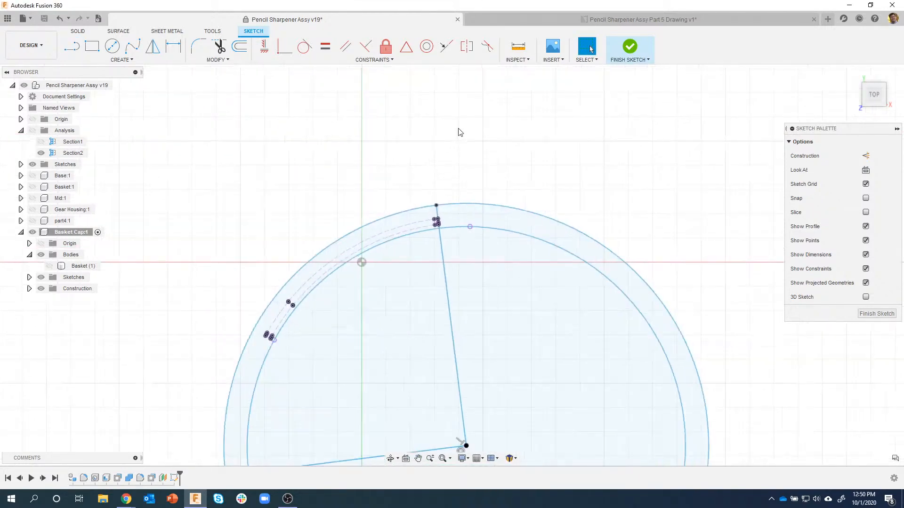
scroll(460, 132, up, 3)
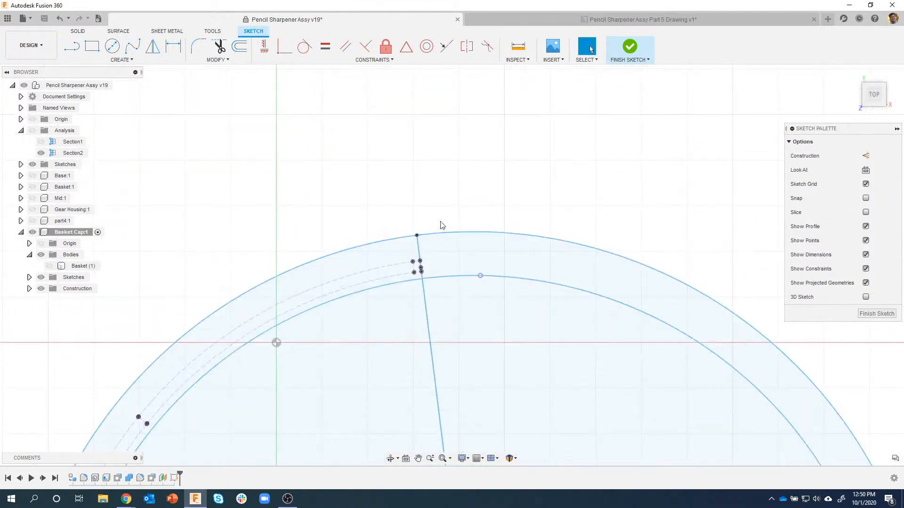
click(218, 61)
click(211, 90)
click(422, 258)
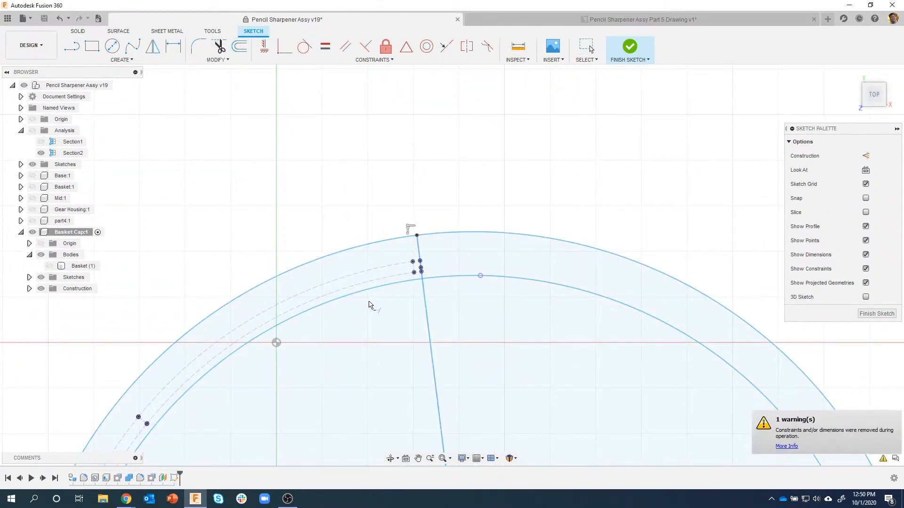
- Examine where the outer ends of both radial lines meet the outer circle
middle_drag(363, 381, 568, 152)
middle_drag(351, 425, 422, 214)
scroll(272, 333, up, 1)
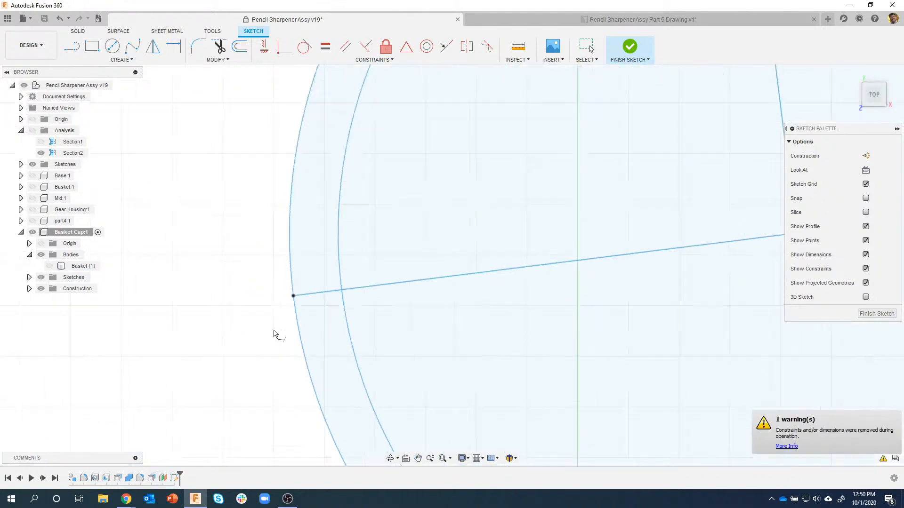
scroll(275, 334, up, 1)
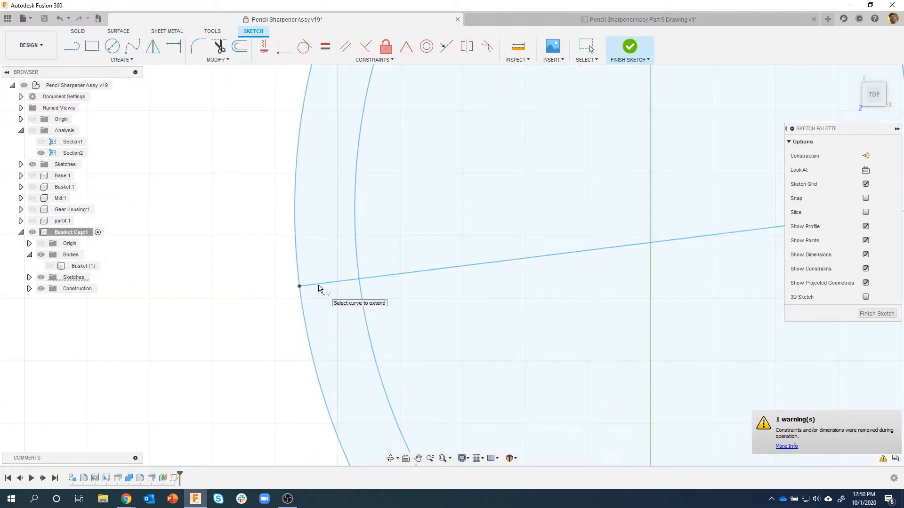
scroll(320, 301, down, 5)
key(Escape)
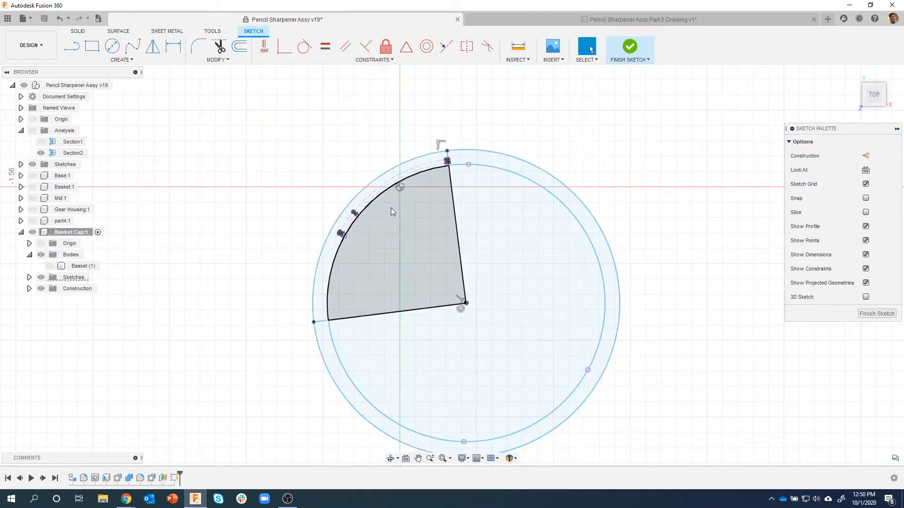
scroll(459, 153, up, 3)
scroll(425, 154, up, 3)
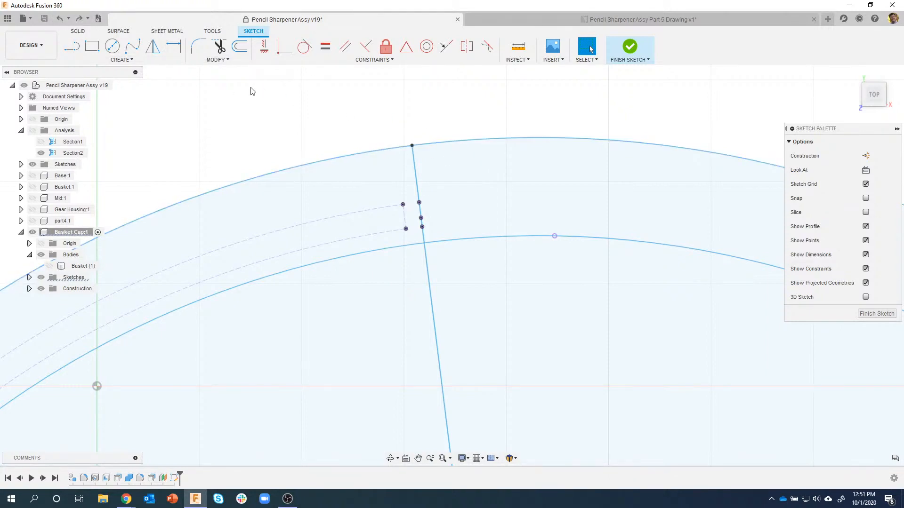
- Apply Extend again to the first radial line at its outer end, towards the outer circle
click(218, 60)
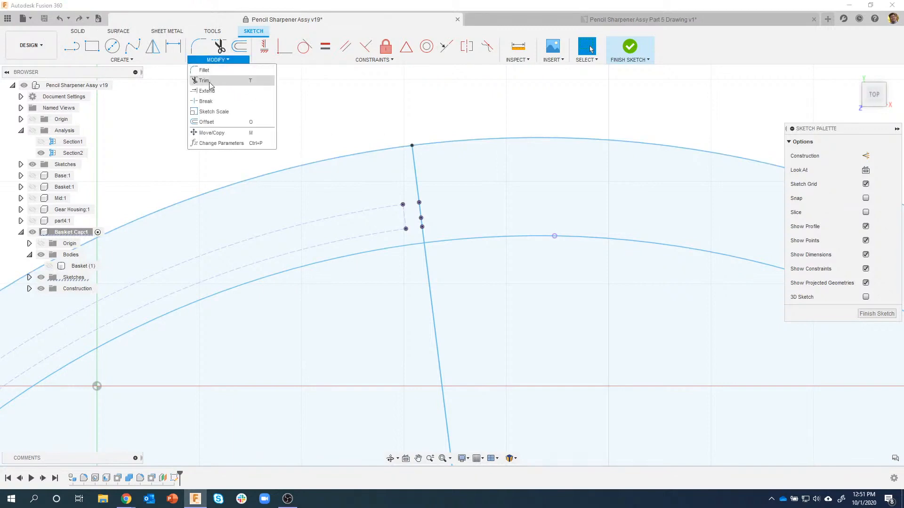
click(207, 81)
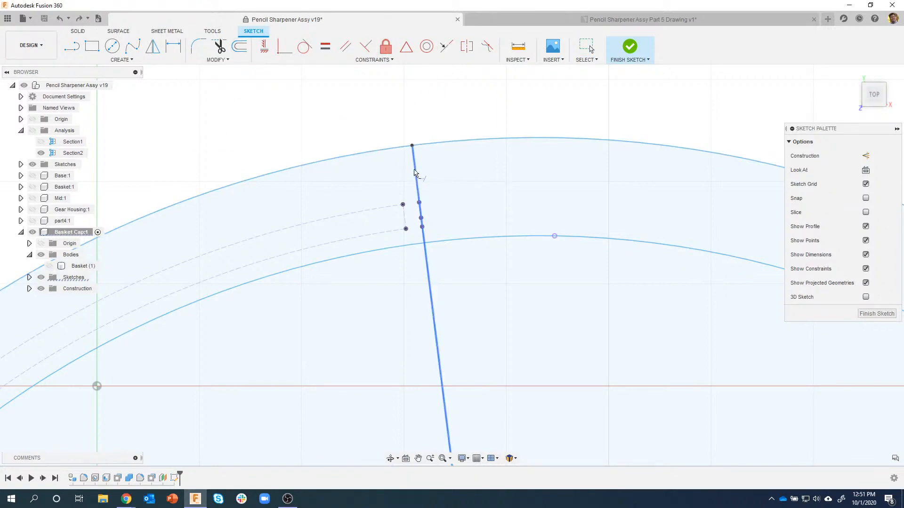
click(416, 172)
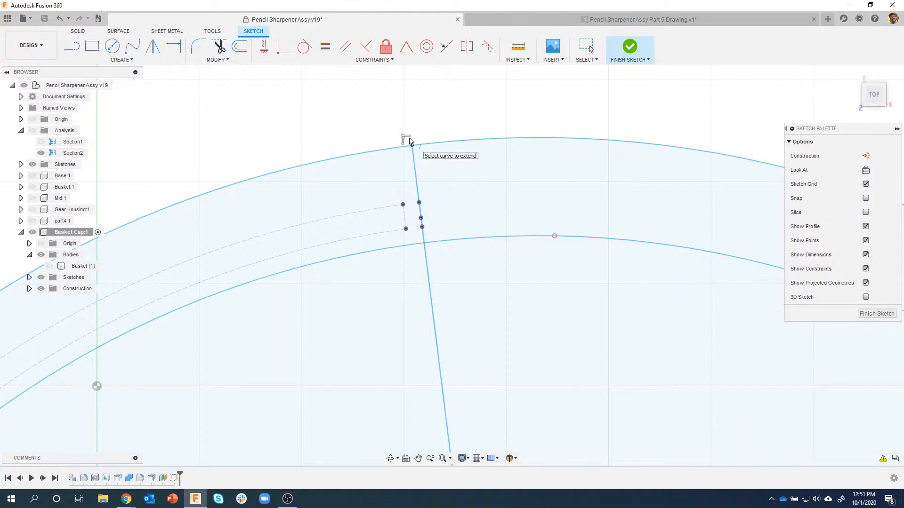
click(410, 142)
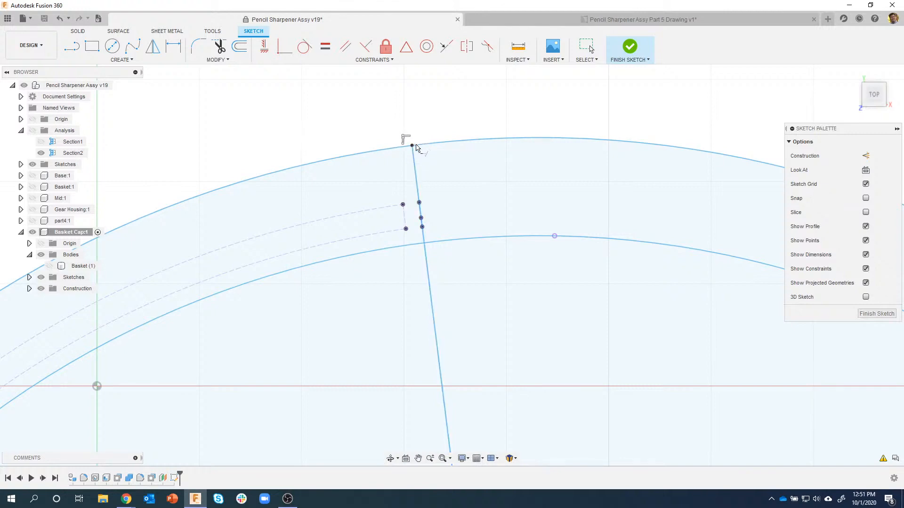
- Apply Extend to the second radial line near its outer end, towards the outer circle
scroll(405, 247, down, 4)
middle_drag(351, 410, 428, 164)
middle_drag(379, 271, 385, 240)
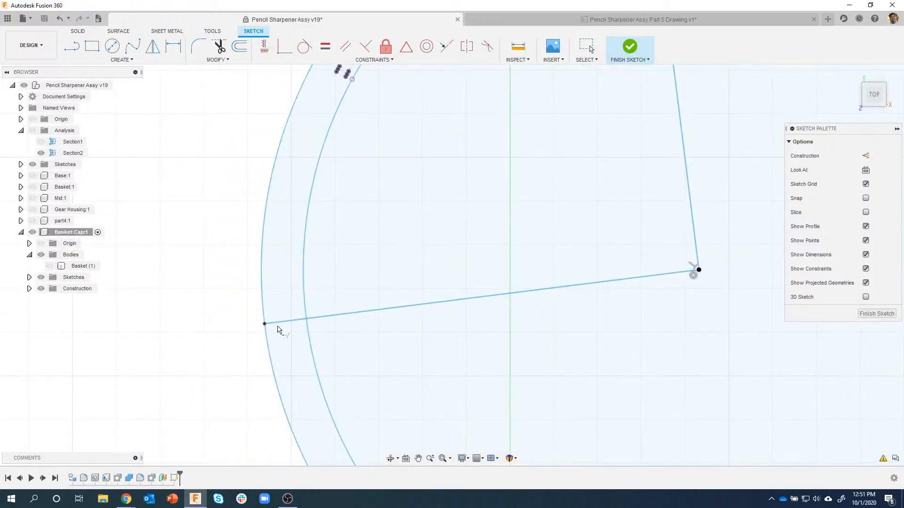
click(278, 326)
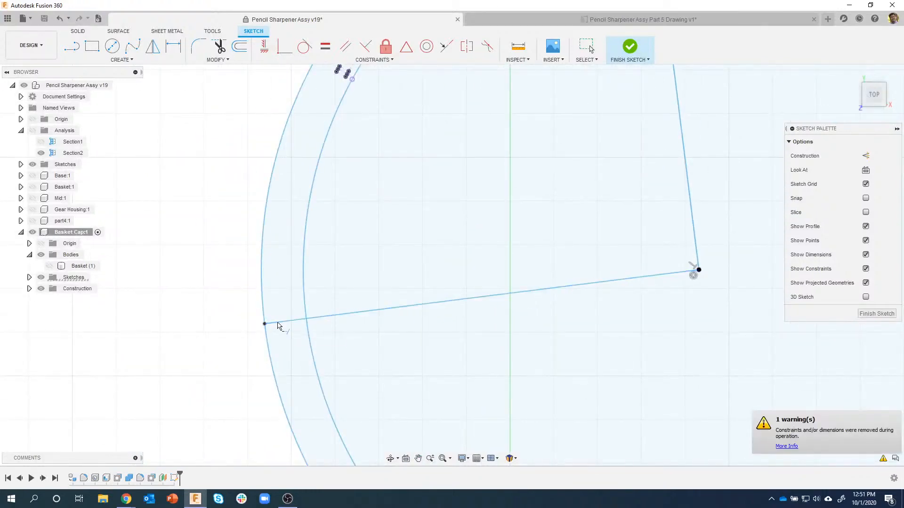
scroll(325, 259, down, 2)
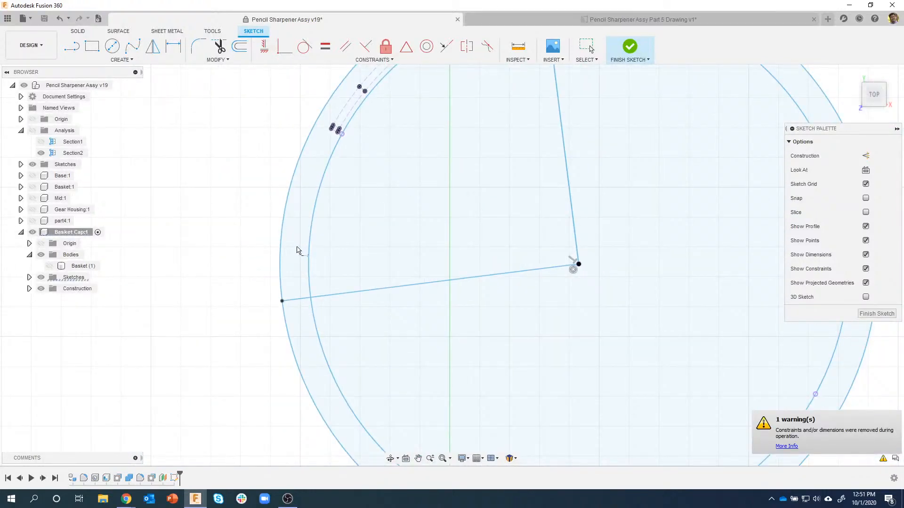
key(Escape)
middle_drag(263, 126, 197, 254)
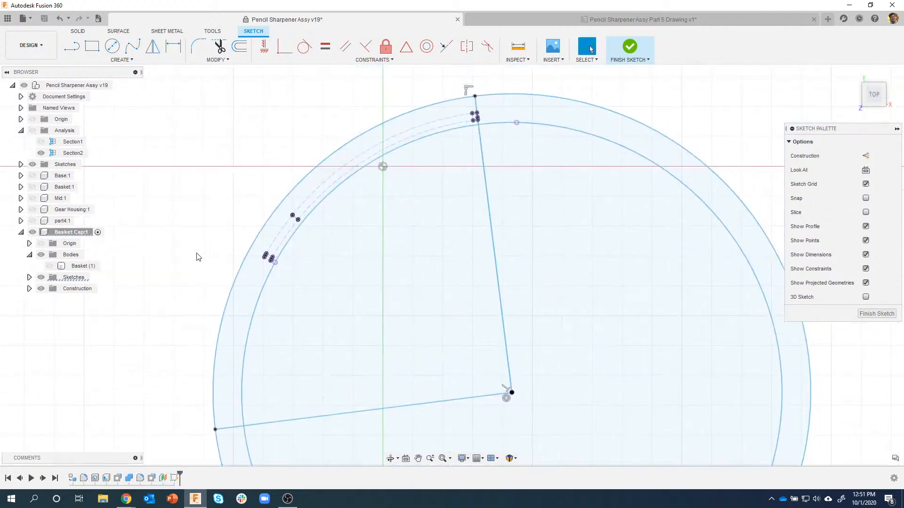
- Select the arc-shaped band profile between the two radial lines, finish the sketch and show the Basket (1) body
click(248, 281)
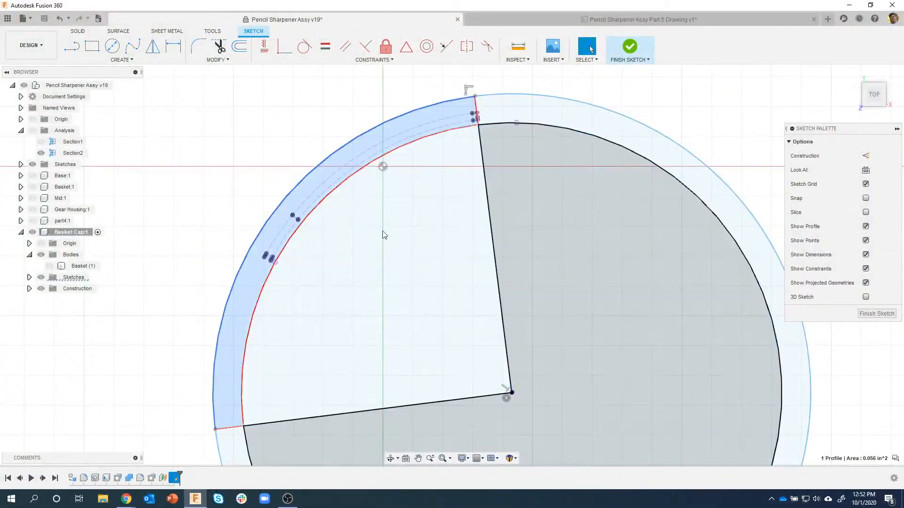
key(e)
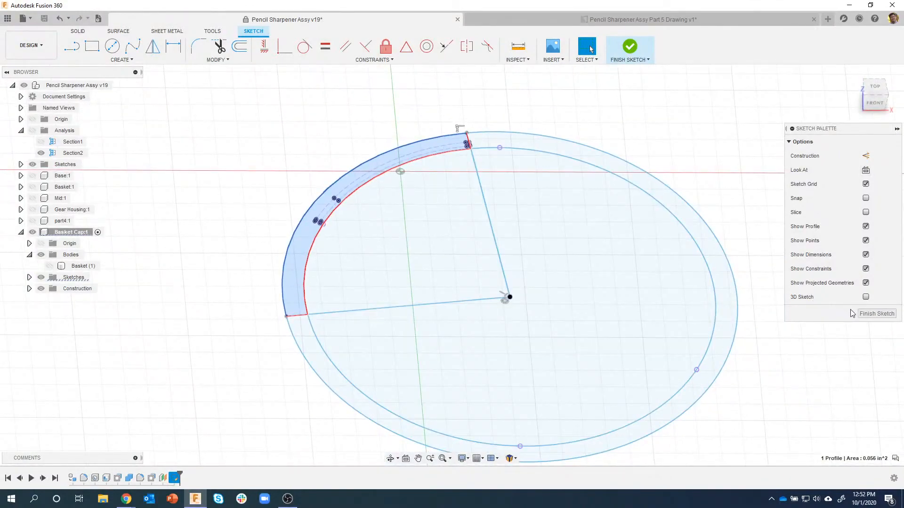
click(865, 314)
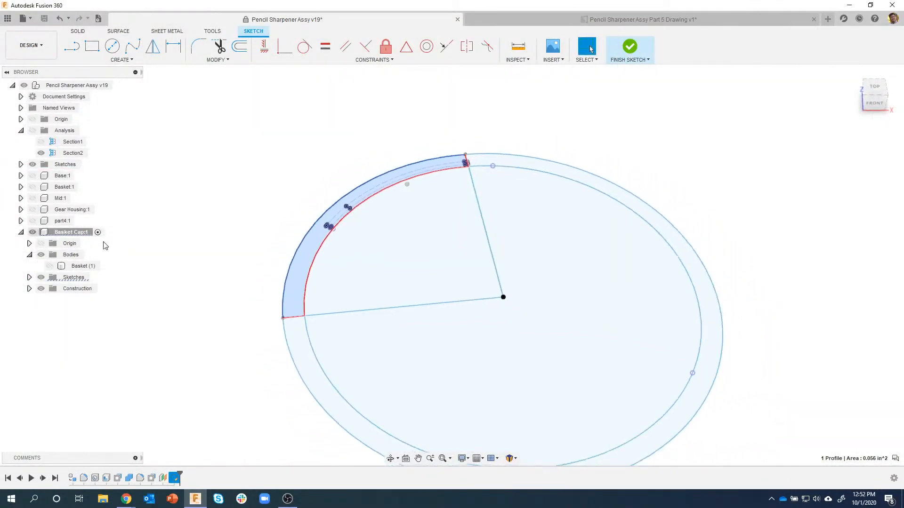
click(50, 266)
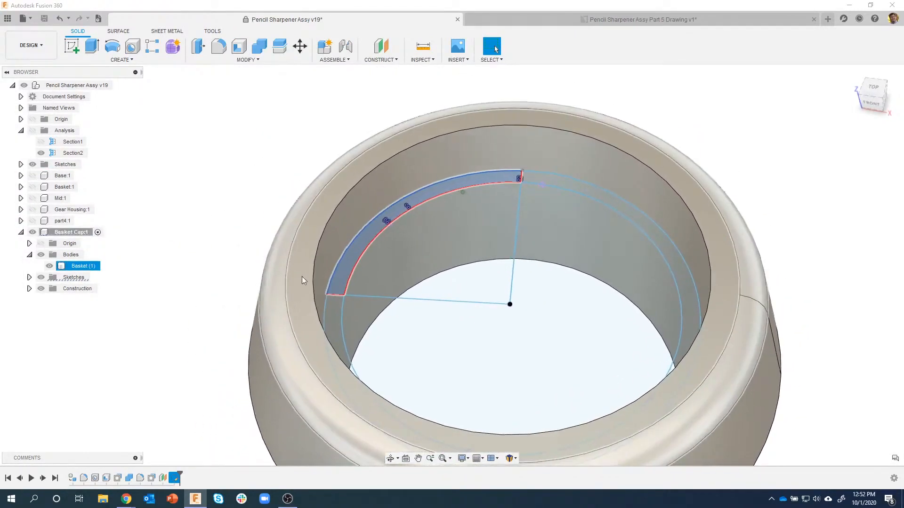
- Extrude the arc-shaped band profile 0.05 in and join it to the cap body's inner wall
right_click(360, 242)
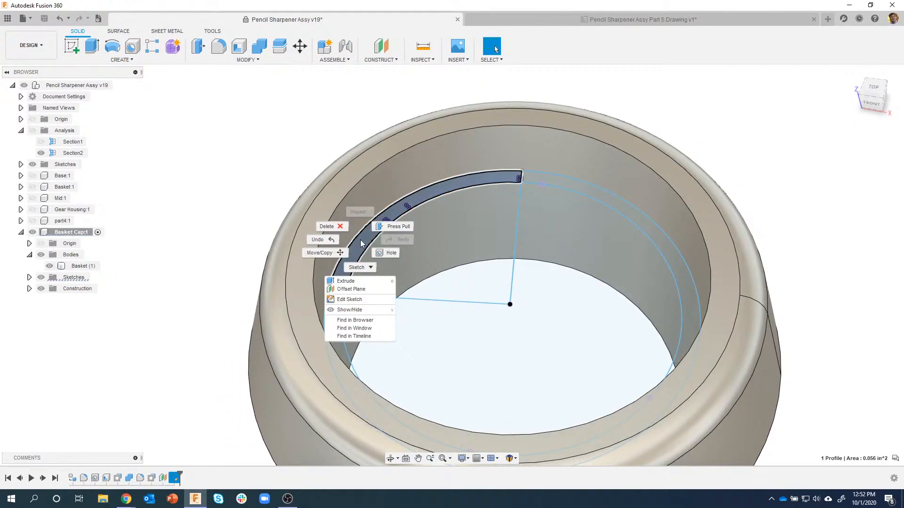
click(358, 281)
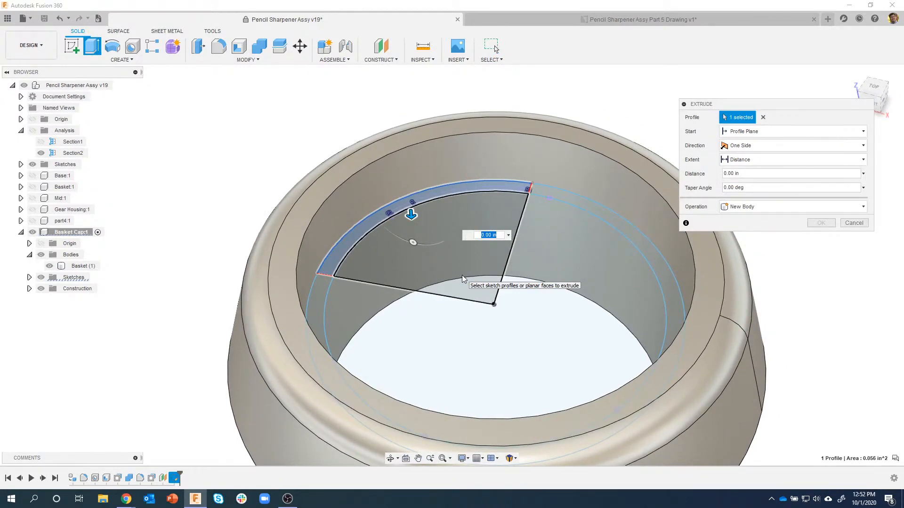
text(.05)
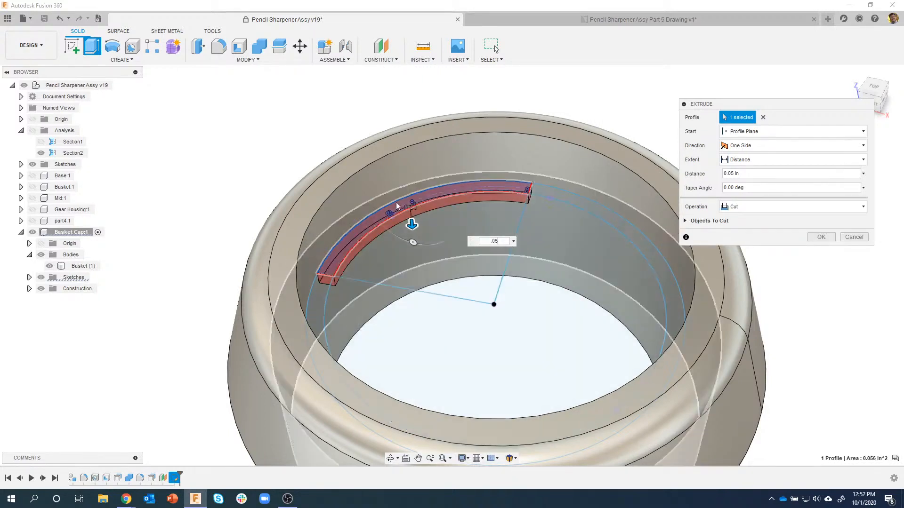
click(745, 206)
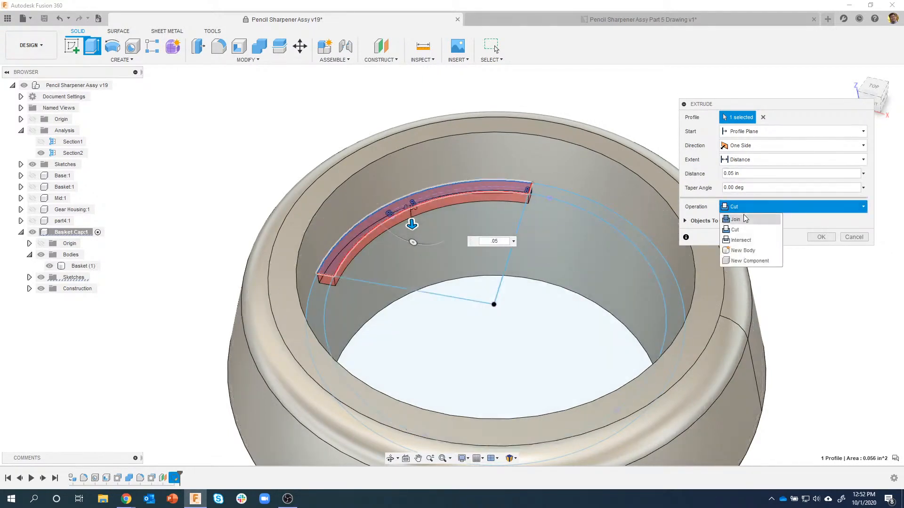
click(734, 220)
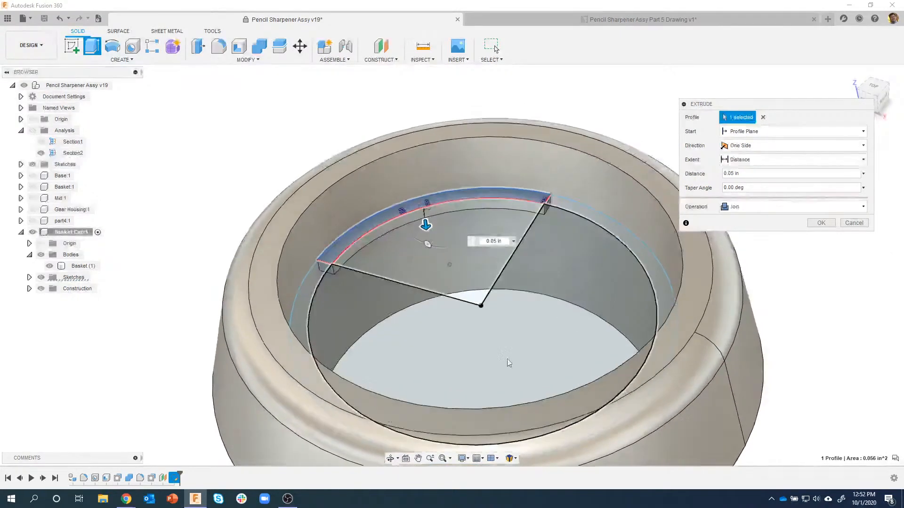
click(827, 225)
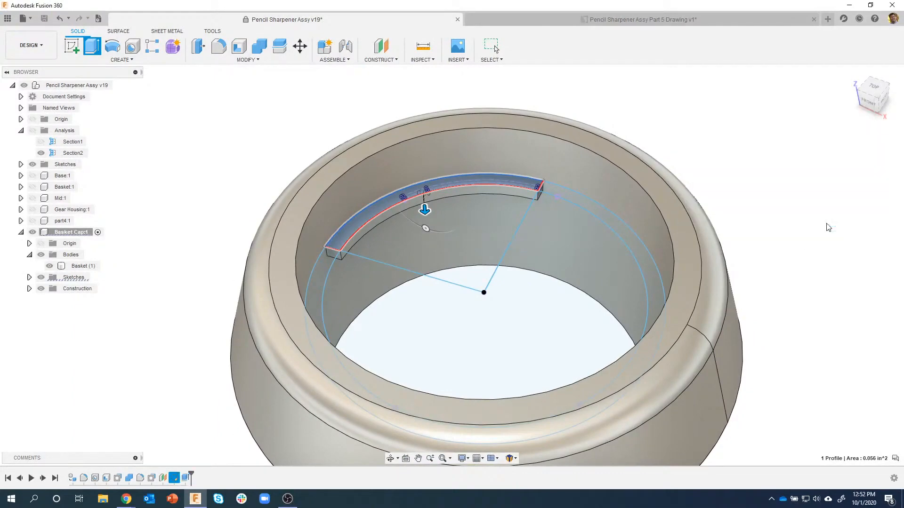
shift+middle_drag(458, 258, 490, 226)
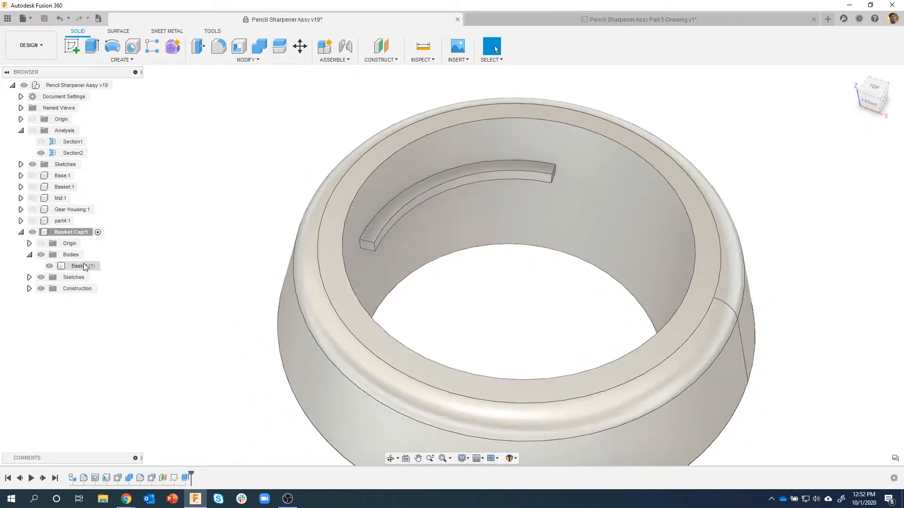
- Rename the Basket (1) body as Basket Cap
click(85, 266)
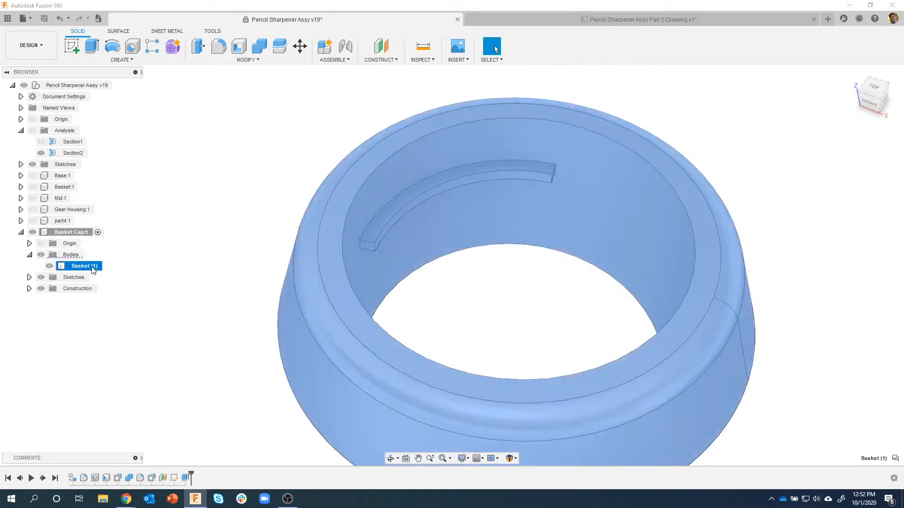
click(93, 267)
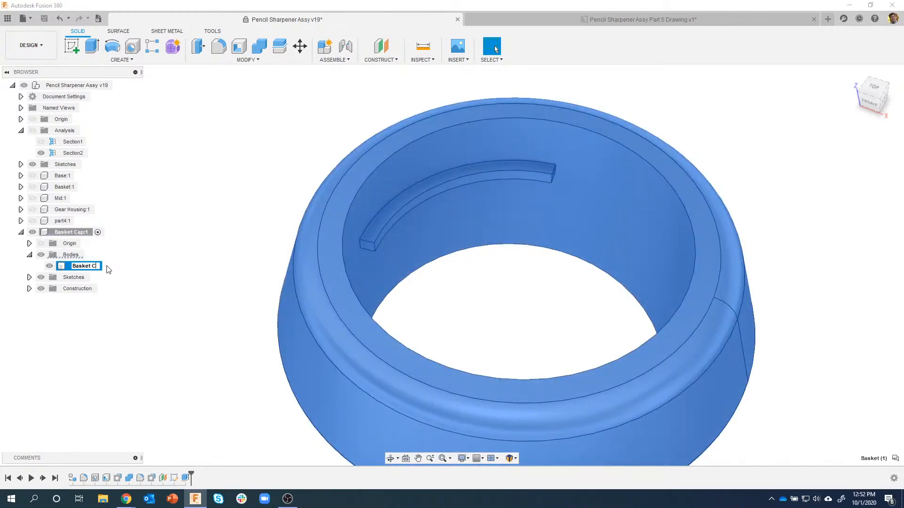
click(212, 408)
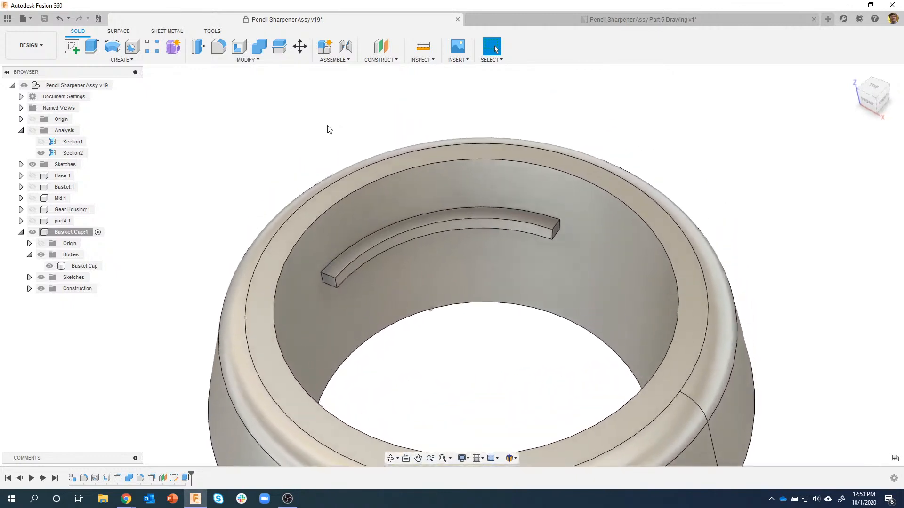
scroll(335, 278, up, 5)
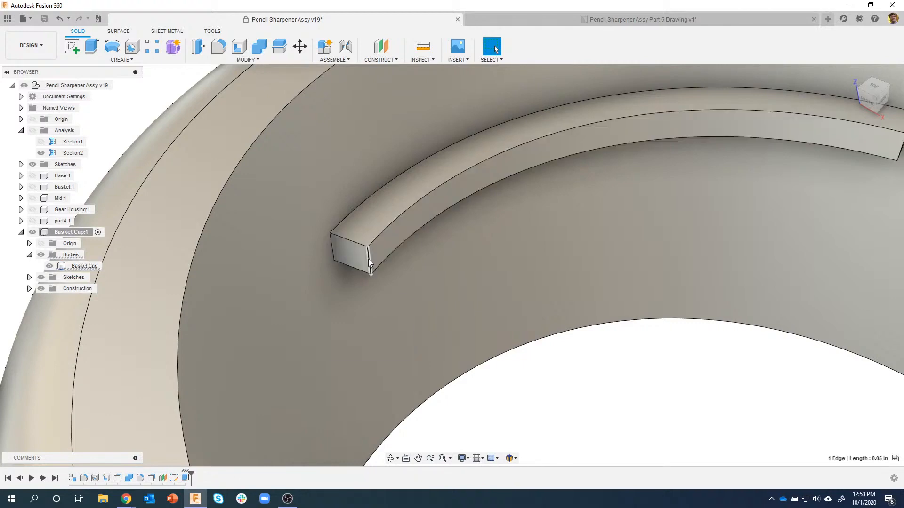
right_click(369, 263)
click(354, 308)
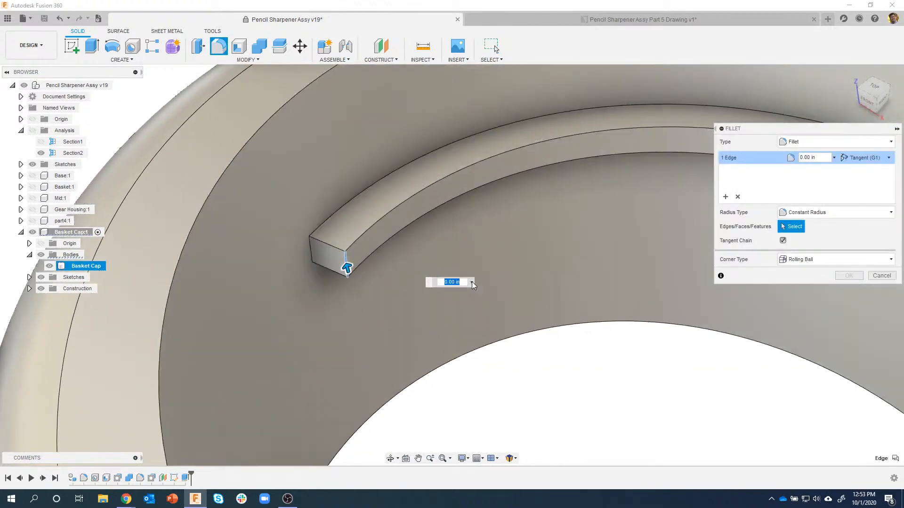
click(471, 282)
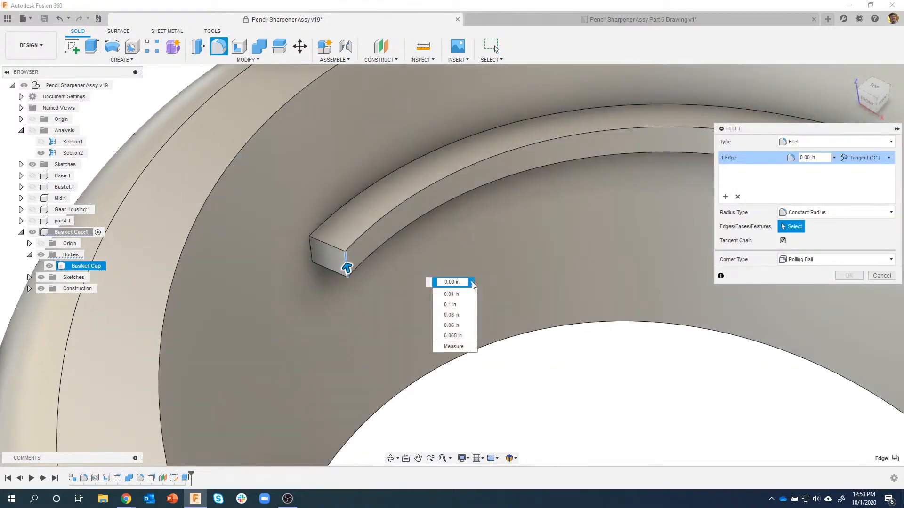
click(454, 347)
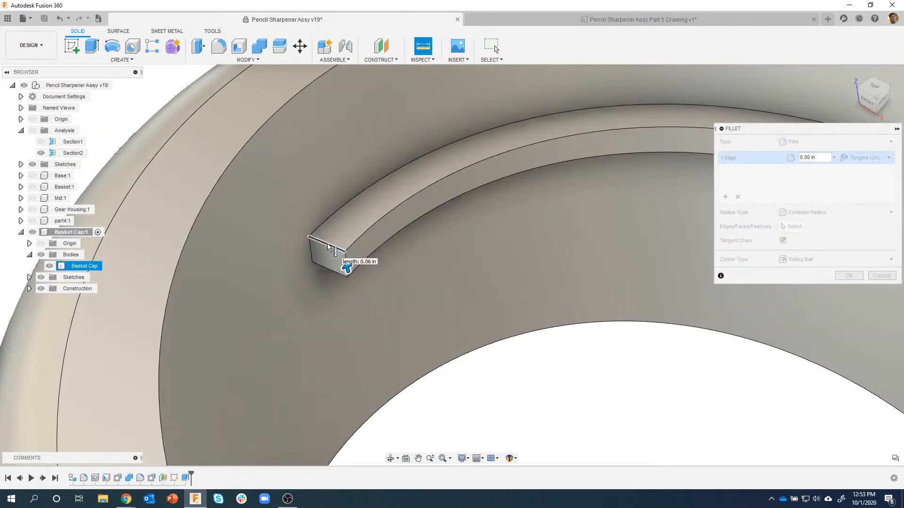
click(328, 246)
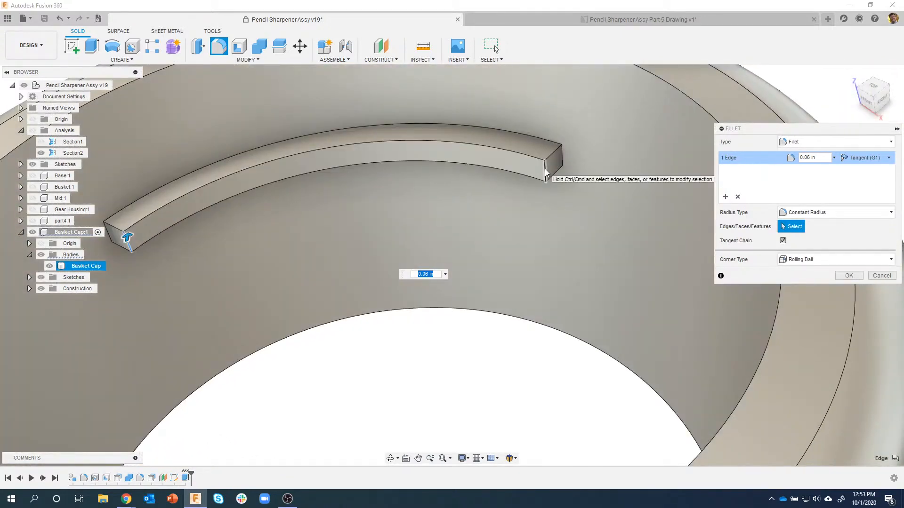
click(545, 173)
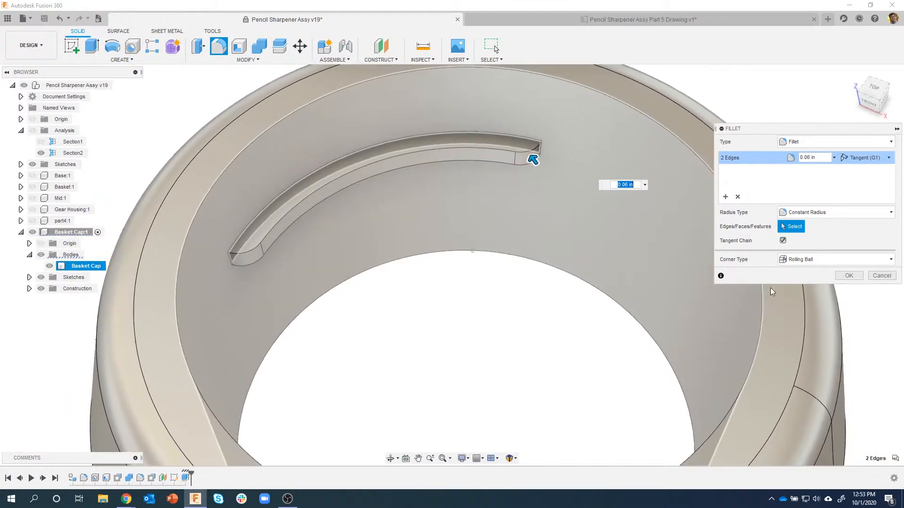
click(879, 277)
- Start a fillet on the inner corner edge at one rib end, measuring the adjacent short edge to supply the 0.06 in radius
shift+middle_drag(464, 347, 383, 301)
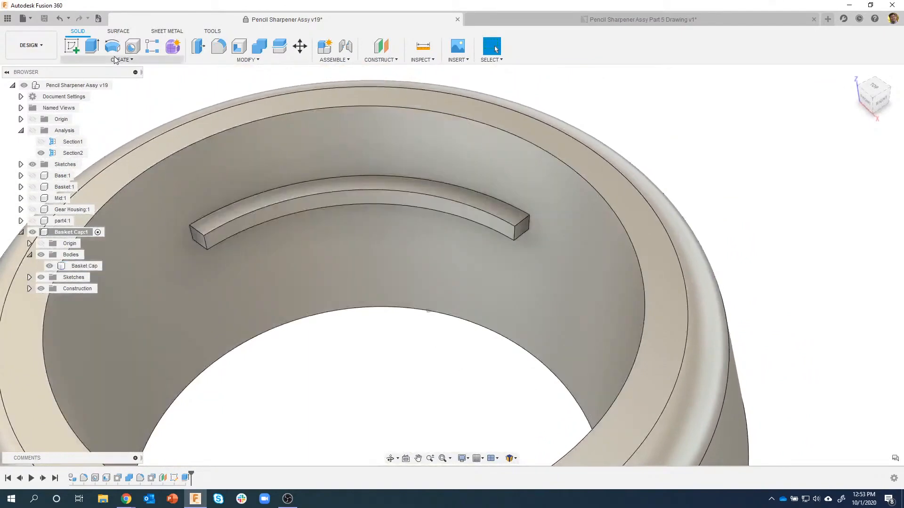
click(219, 47)
scroll(254, 259, up, 5)
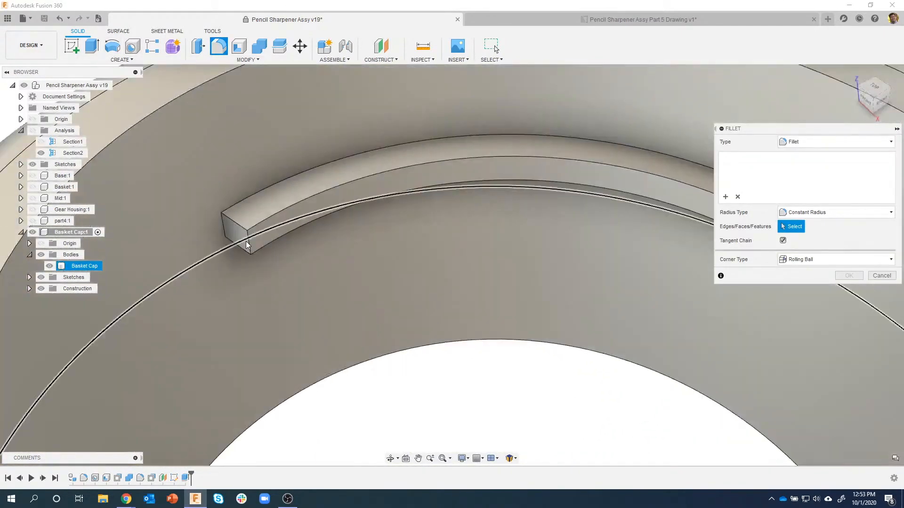
click(247, 245)
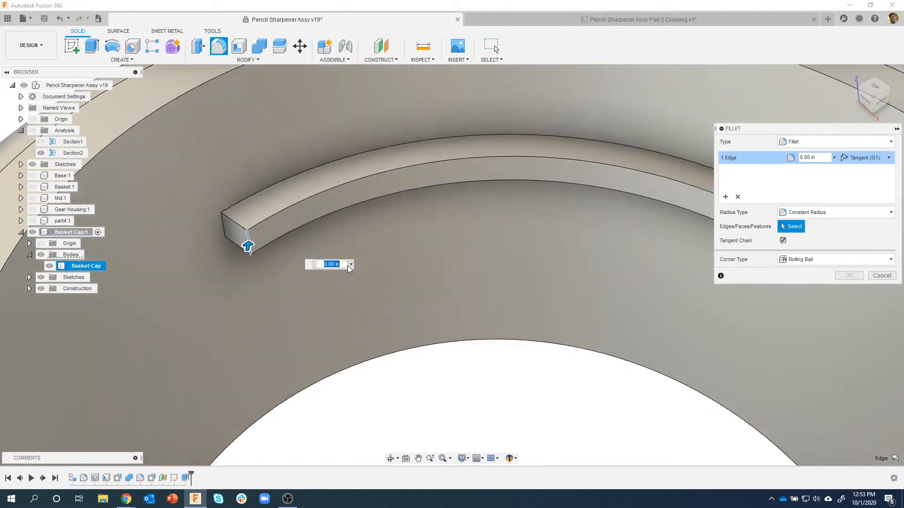
click(352, 265)
click(341, 329)
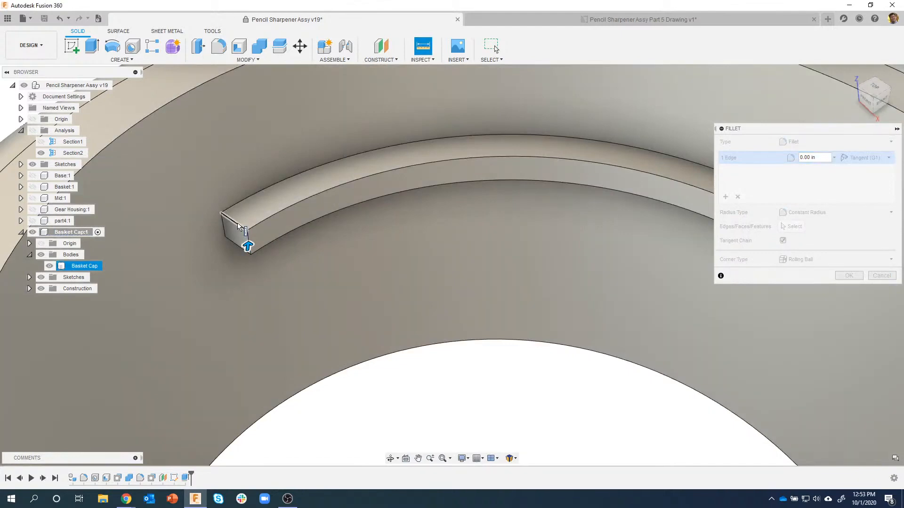
click(238, 227)
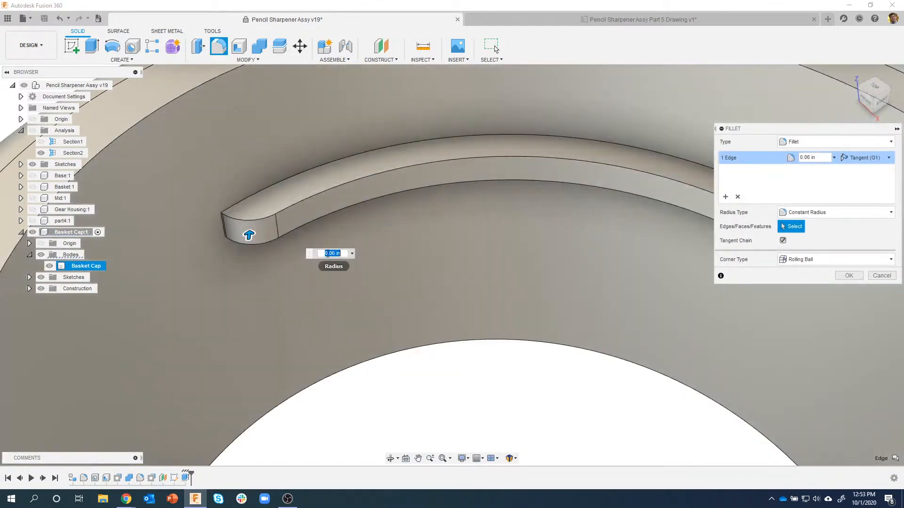
- Add the matching corner edge at the rib's other end and apply the 0.06 in fillet to both edges
scroll(474, 394, down, 3)
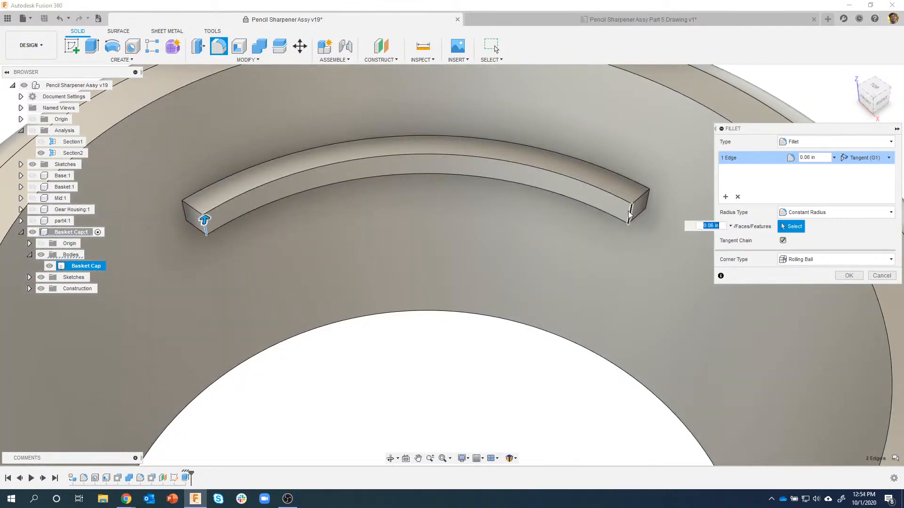
click(629, 215)
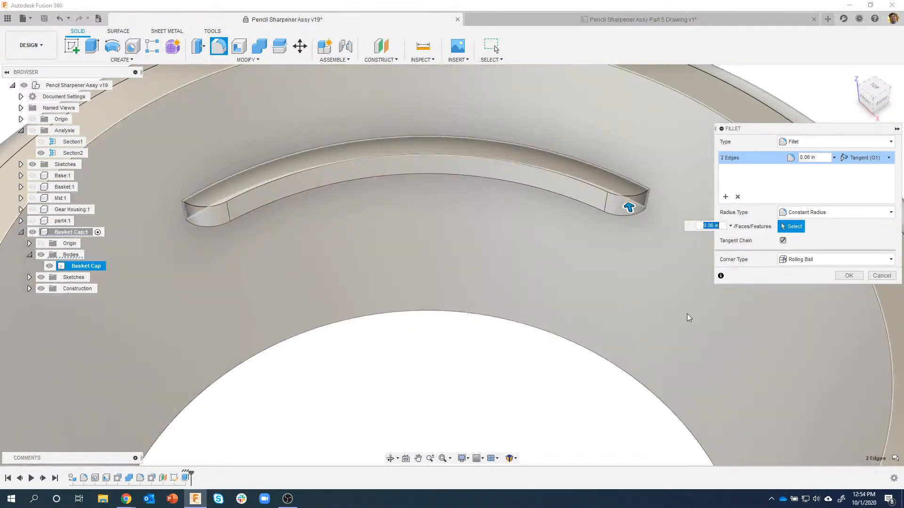
scroll(686, 317, down, 3)
shift+middle_drag(686, 317, 829, 281)
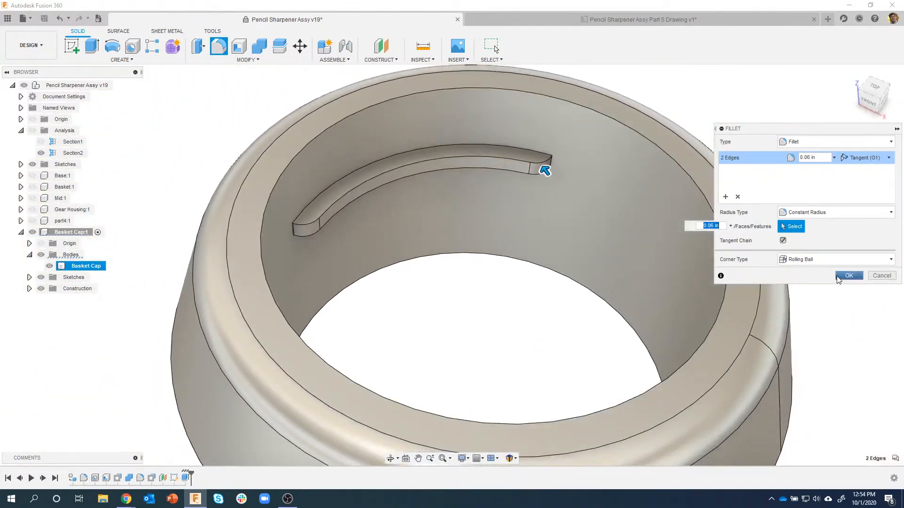
click(838, 277)
- Pattern the locking rib's extrude and fillet features in a full circle around the cap's axis with a quantity of 2
shift+middle_drag(424, 252, 346, 374)
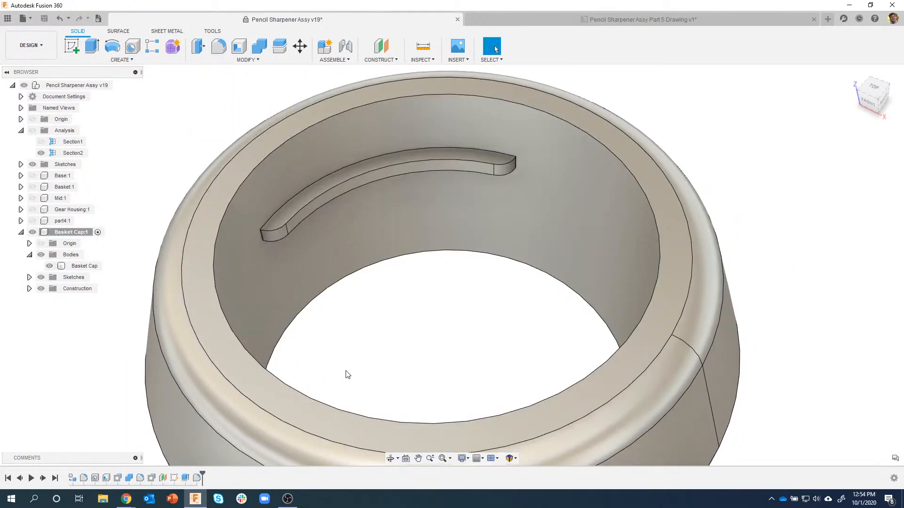
scroll(571, 320, down, 3)
shift+middle_drag(572, 321, 372, 162)
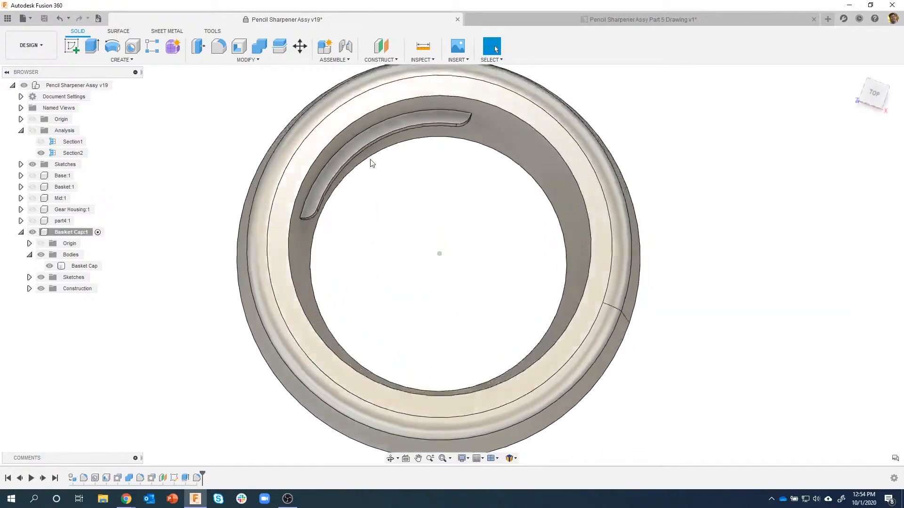
shift+middle_drag(425, 417, 709, 282)
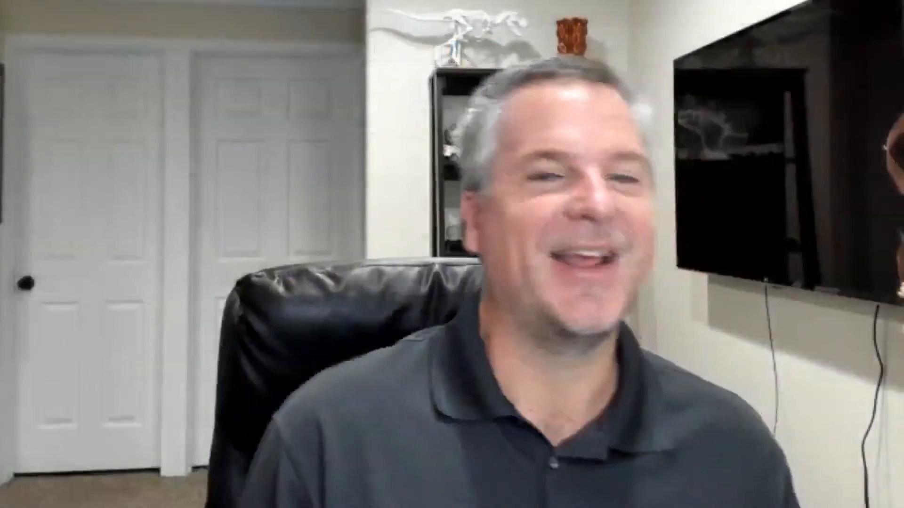
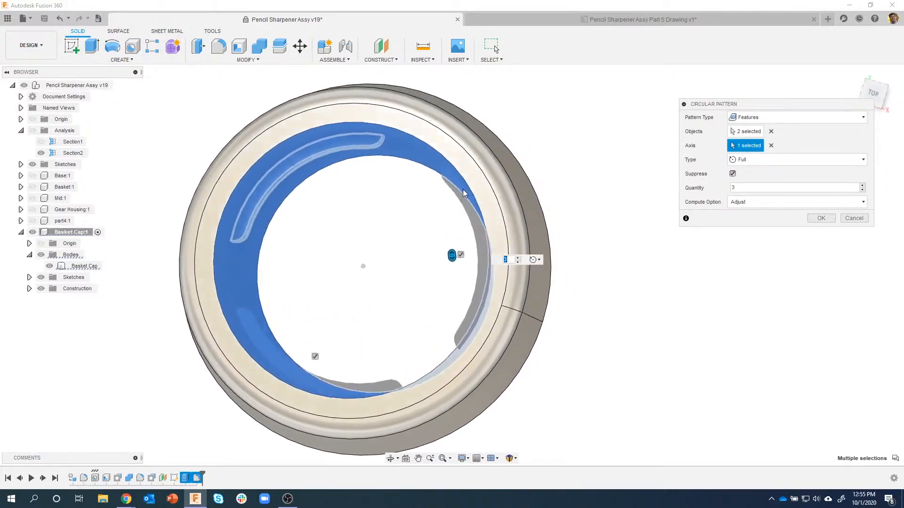
click(518, 262)
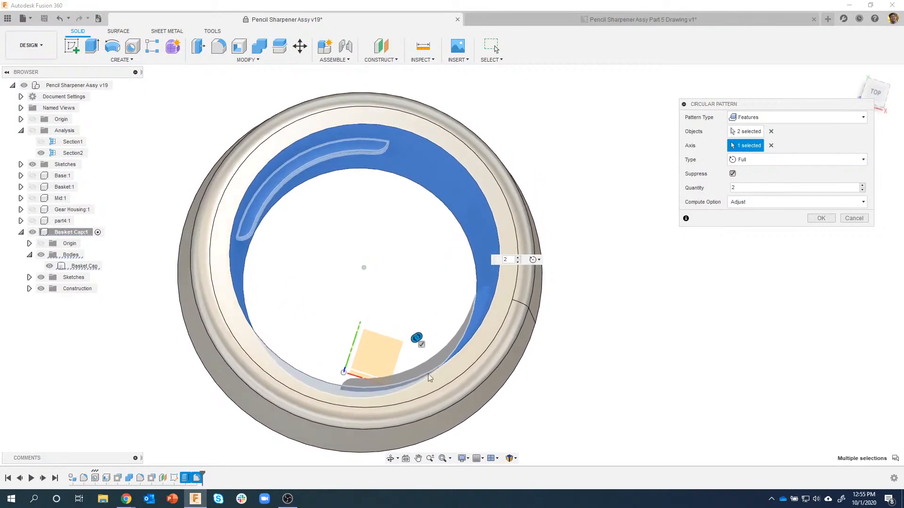
mouse_move(363, 296)
shift+middle_down()
mouse_move(372, 224)
mouse_move(603, 313)
mouse_move(713, 303)
mouse_move(680, 315)
mouse_move(739, 315)
mouse_move(682, 316)
mouse_move(527, 241)
mouse_move(581, 197)
mouse_move(614, 196)
mouse_move(635, 207)
mouse_move(505, 319)
mouse_move(496, 159)
mouse_move(571, 24)
shift+middle_up()
click(834, 220)
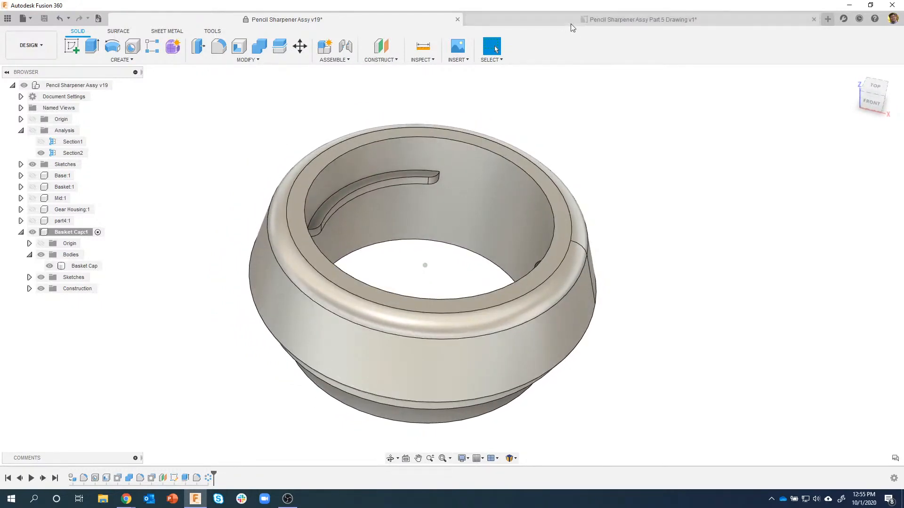
- Consult the section views in the Part 5 drawing and create a sketch on the cap's flat top ring face
click(568, 21)
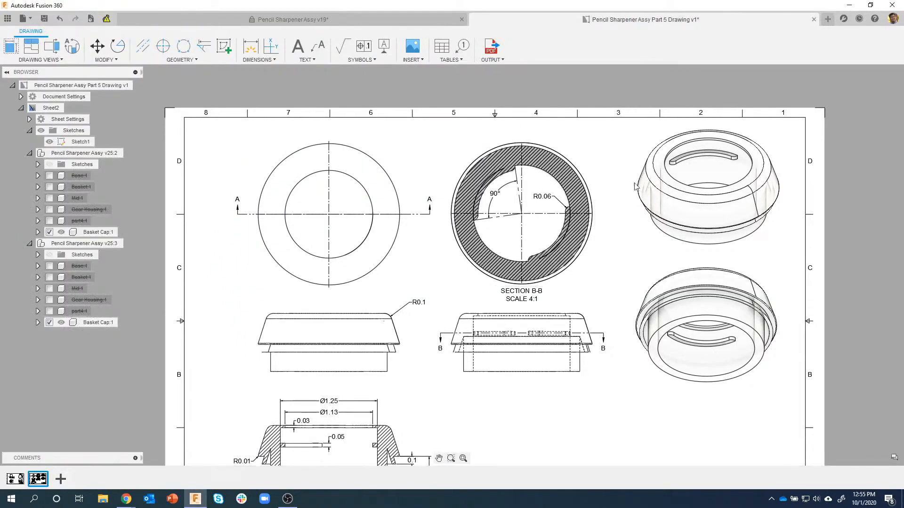
scroll(428, 414, up, 5)
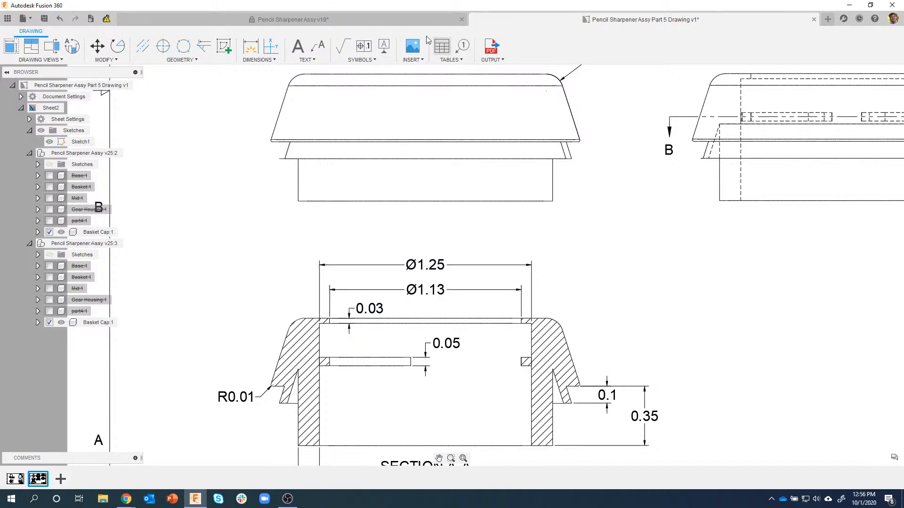
click(389, 21)
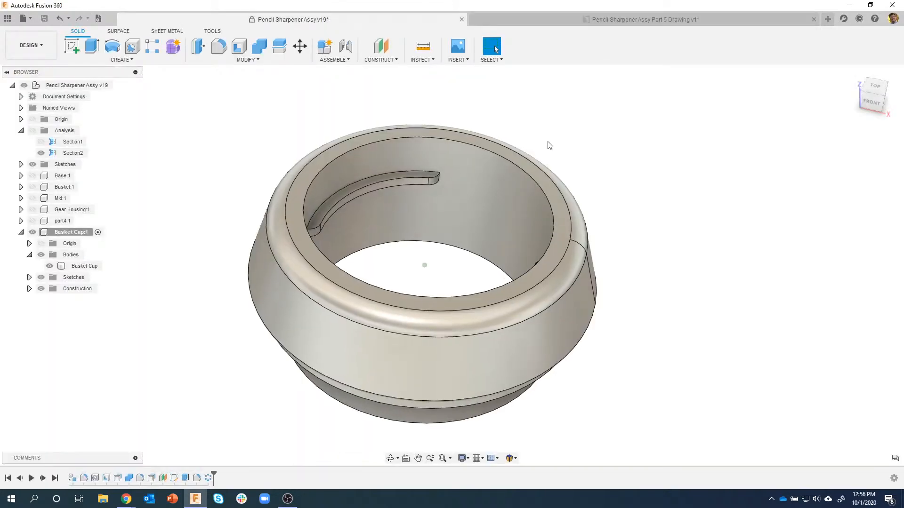
click(293, 191)
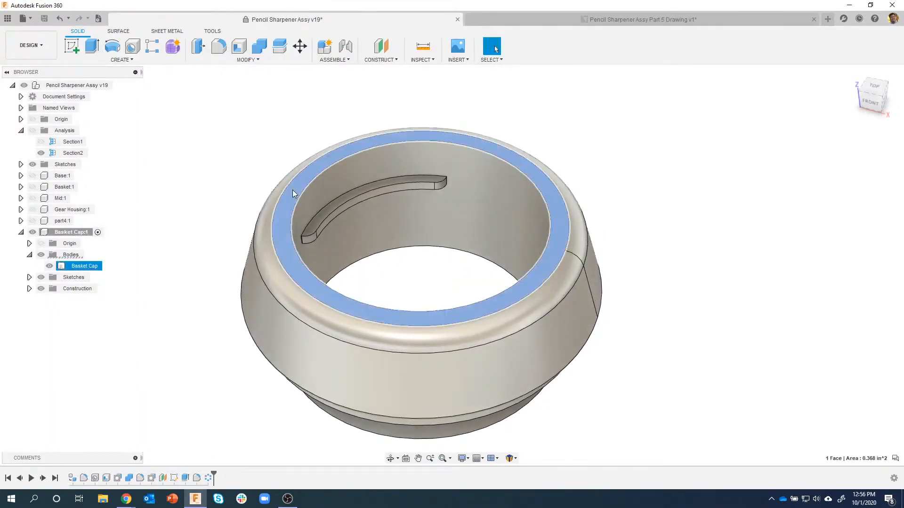
right_click(292, 190)
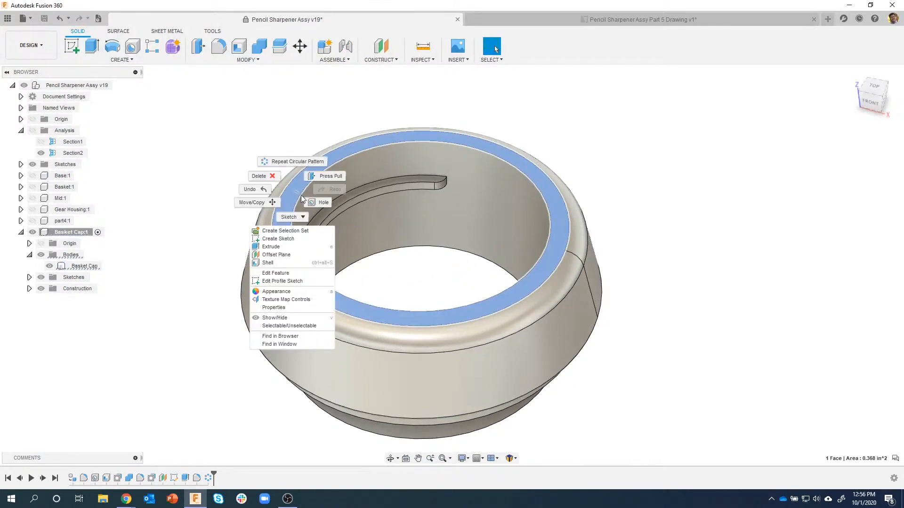
click(289, 238)
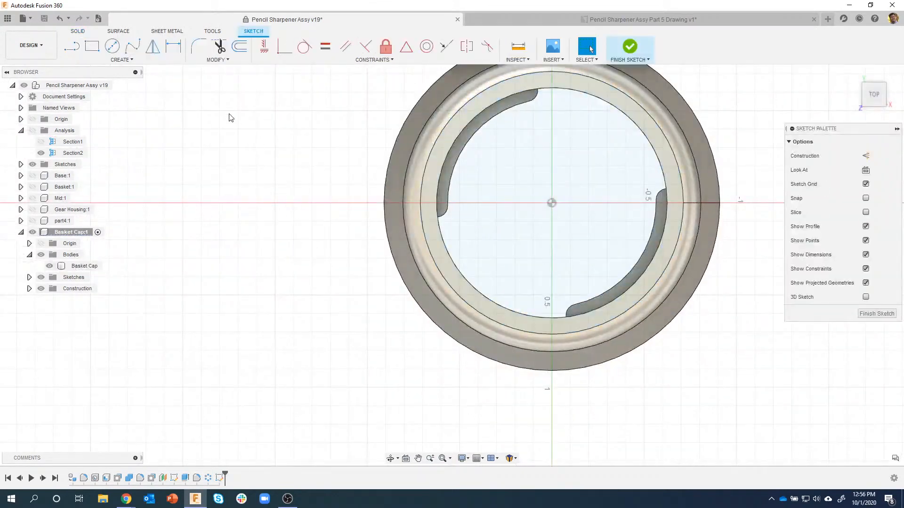
click(112, 48)
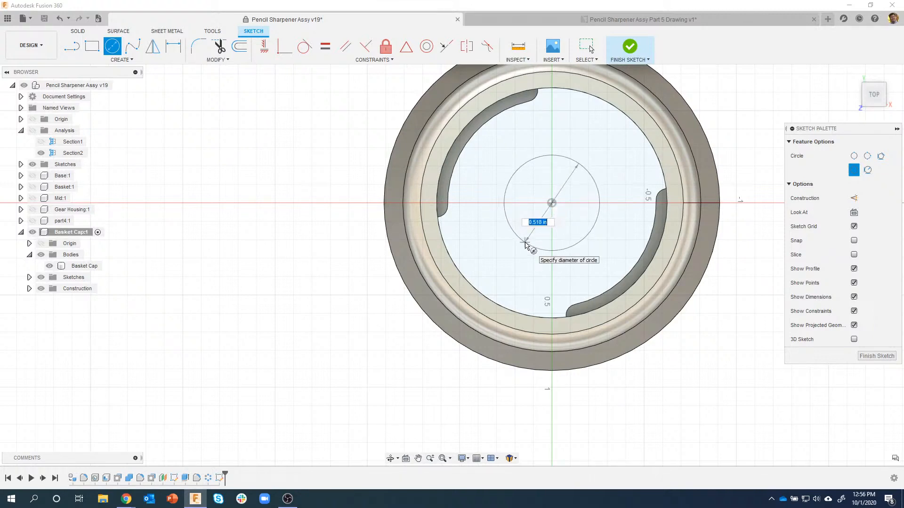
key(Escape)
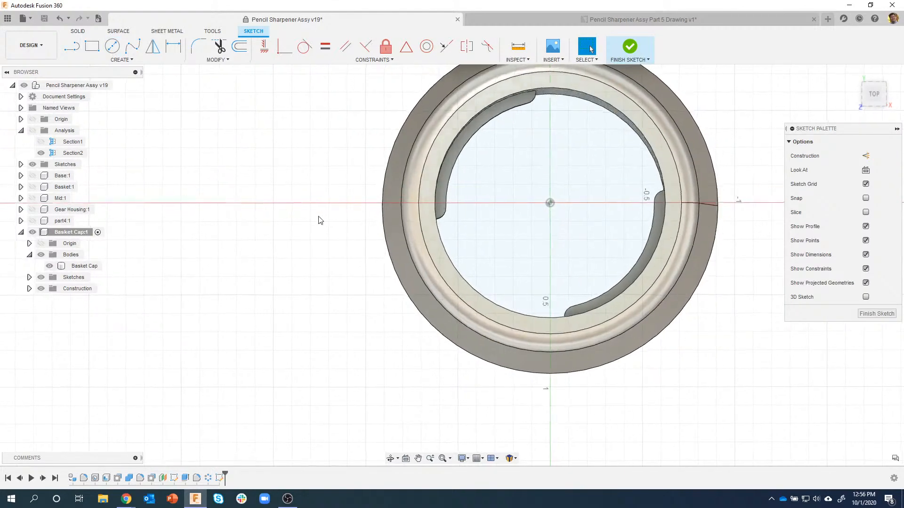
- Show the part4 component, project its 0.565 in radius cylindrical face into the sketch, and hide part4 again
shift+middle_drag(316, 220, 184, 250)
click(32, 221)
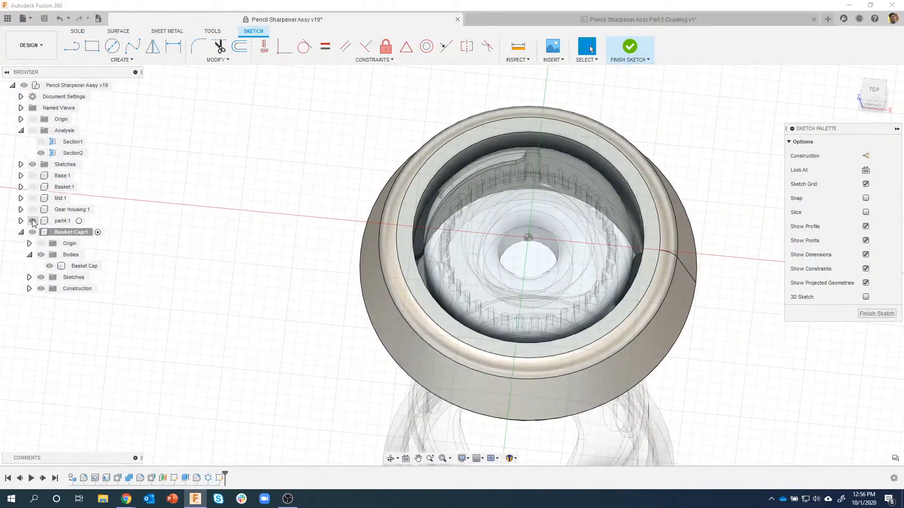
scroll(428, 283, up, 2)
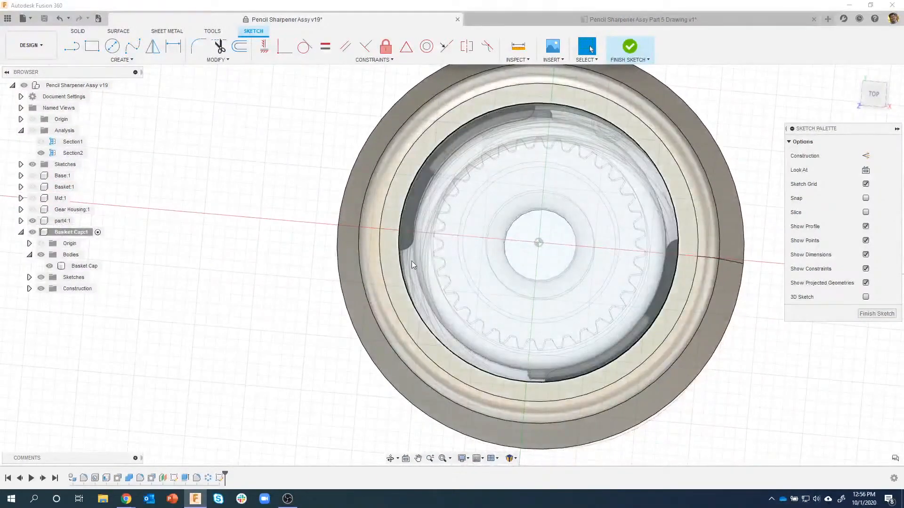
shift+middle_drag(413, 256, 101, 72)
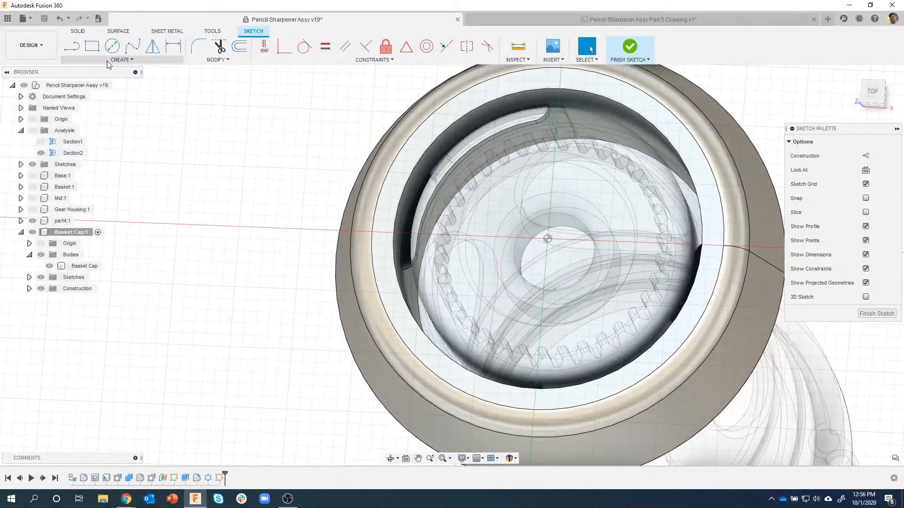
click(107, 61)
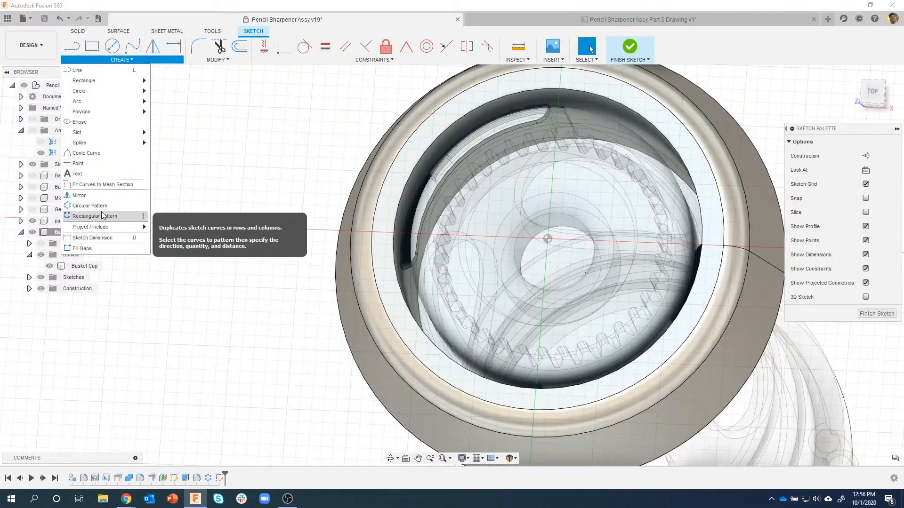
click(159, 227)
shift+middle_drag(179, 238, 419, 292)
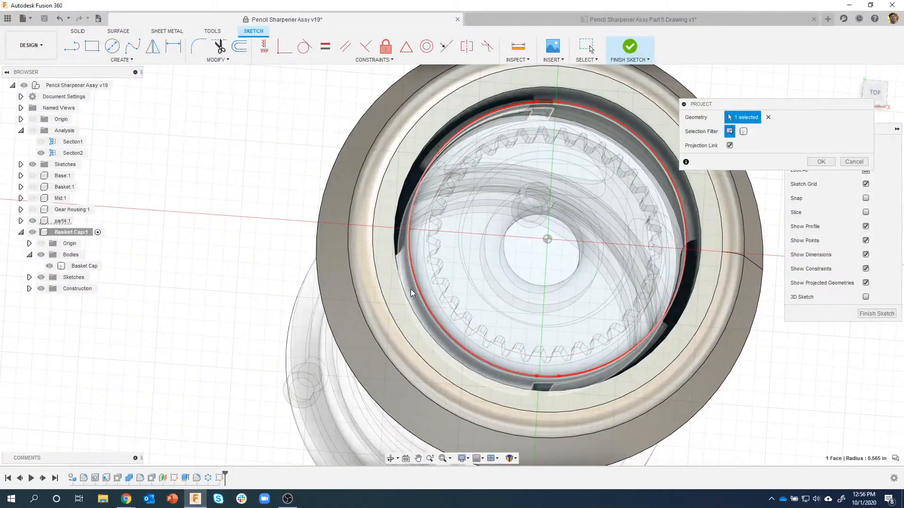
shift+middle_drag(417, 308, 561, 325)
click(821, 163)
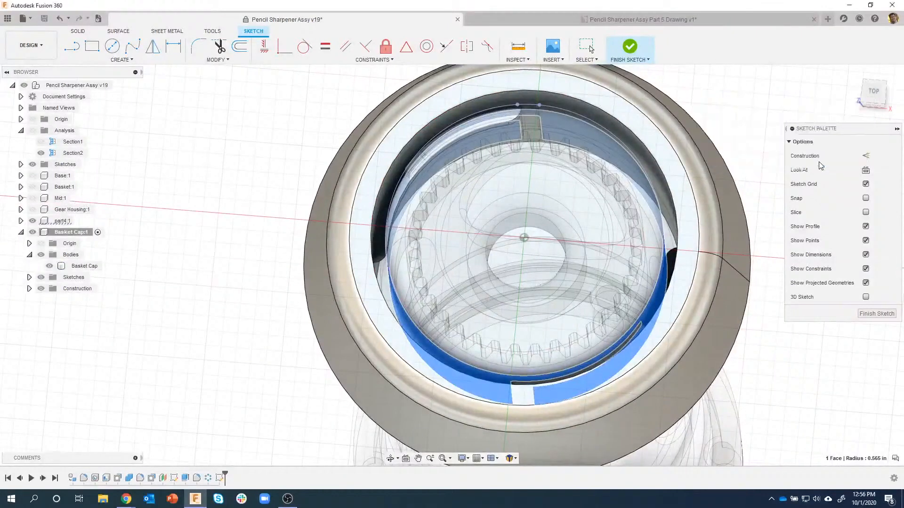
mouse_move(424, 236)
shift+middle_down()
mouse_move(397, 196)
mouse_move(449, 112)
mouse_move(308, 272)
mouse_move(118, 232)
mouse_move(188, 189)
mouse_move(227, 178)
mouse_move(414, 172)
mouse_move(403, 180)
mouse_move(456, 159)
shift+middle_up()
click(33, 221)
shift+middle_drag(535, 127, 496, 117)
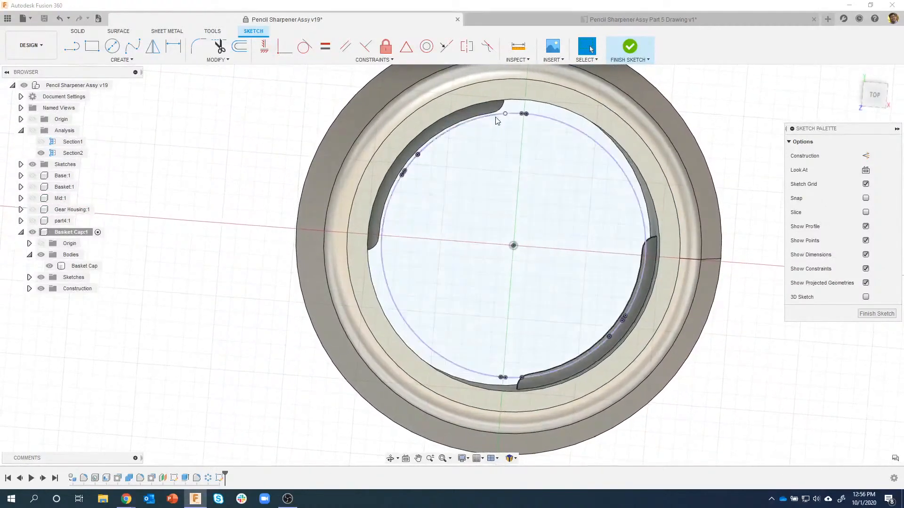
- Try to change the projected circle to construction geometry
mouse_move(549, 375)
shift+middle_down()
mouse_move(638, 270)
mouse_move(508, 117)
mouse_move(547, 117)
mouse_move(535, 123)
shift+middle_up()
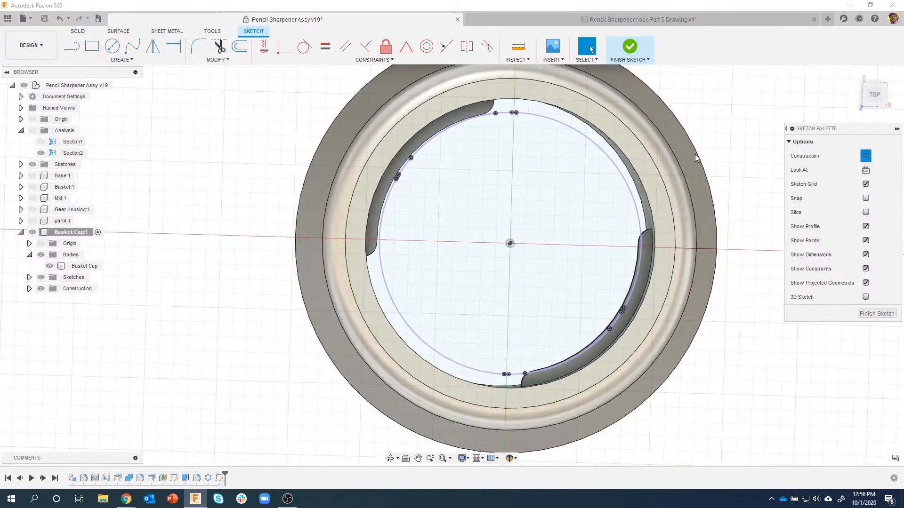
click(557, 123)
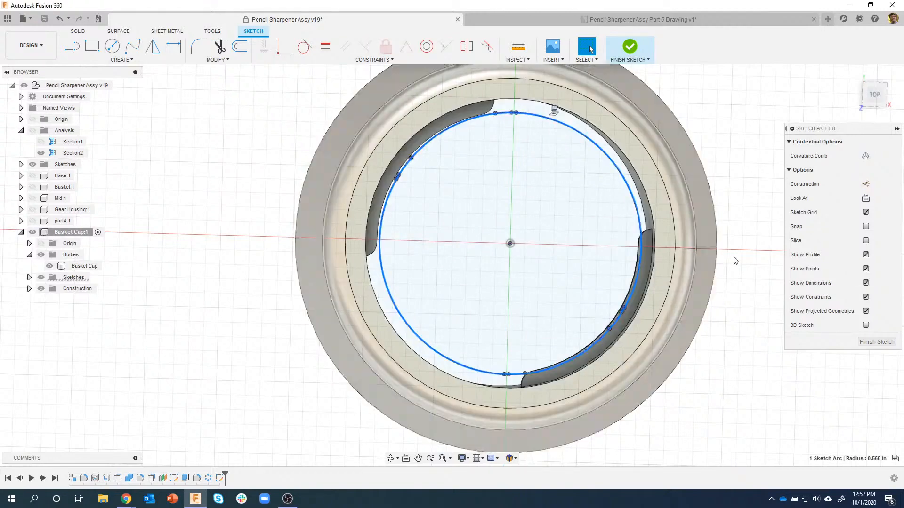
click(866, 184)
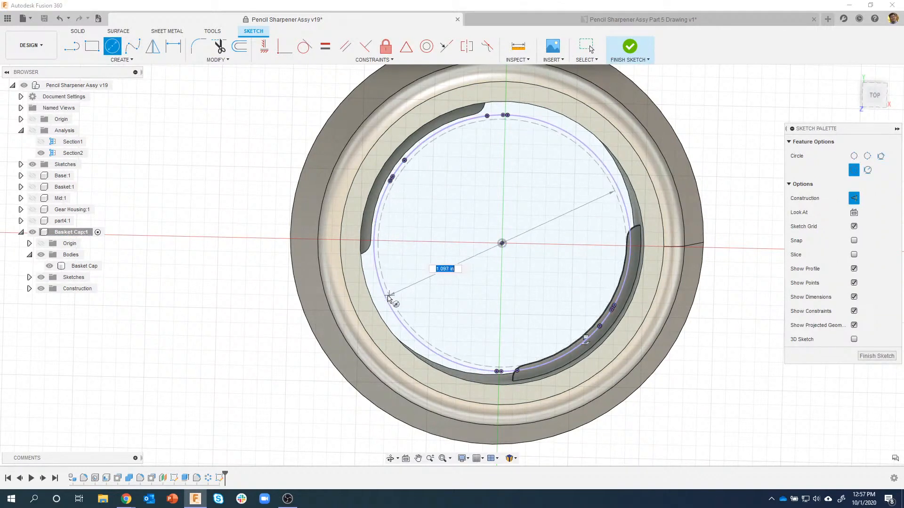
- Finish the sketch and extrude the narrow ring profile around the cap's top opening by -0.03 in, joined to the cap
click(626, 56)
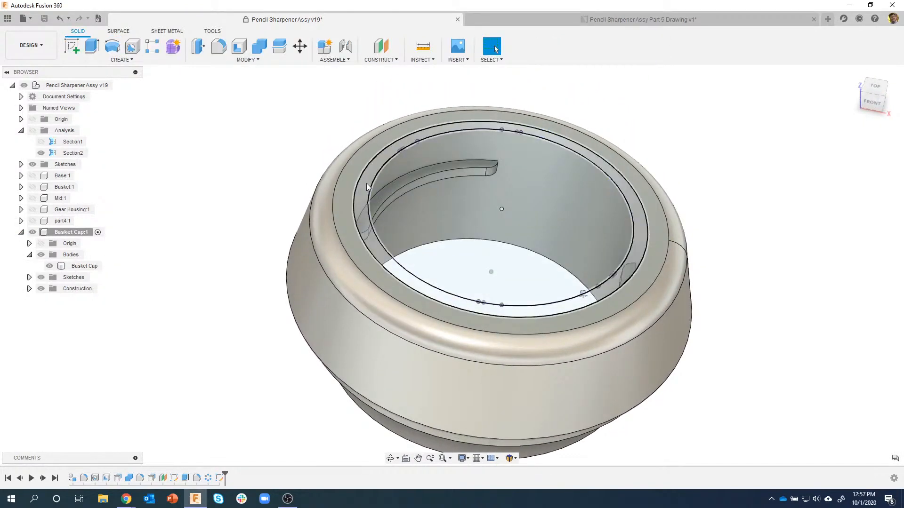
click(366, 183)
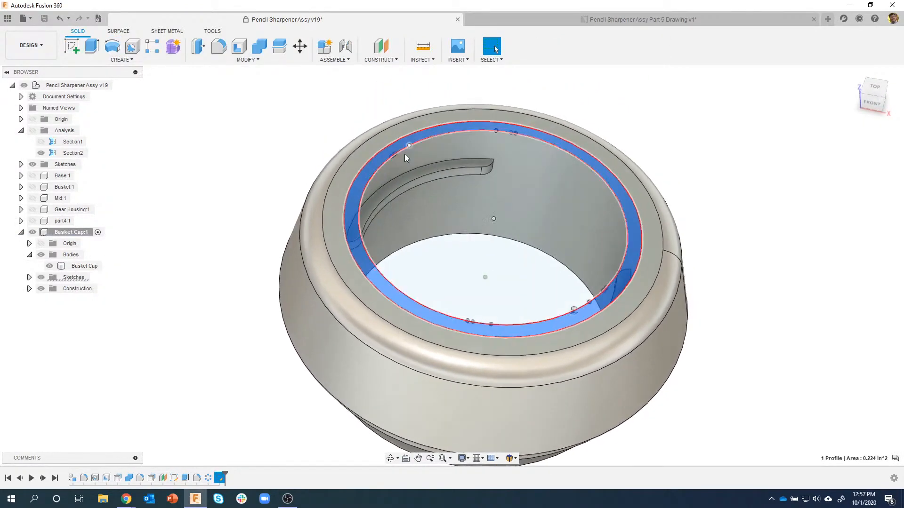
right_click(313, 213)
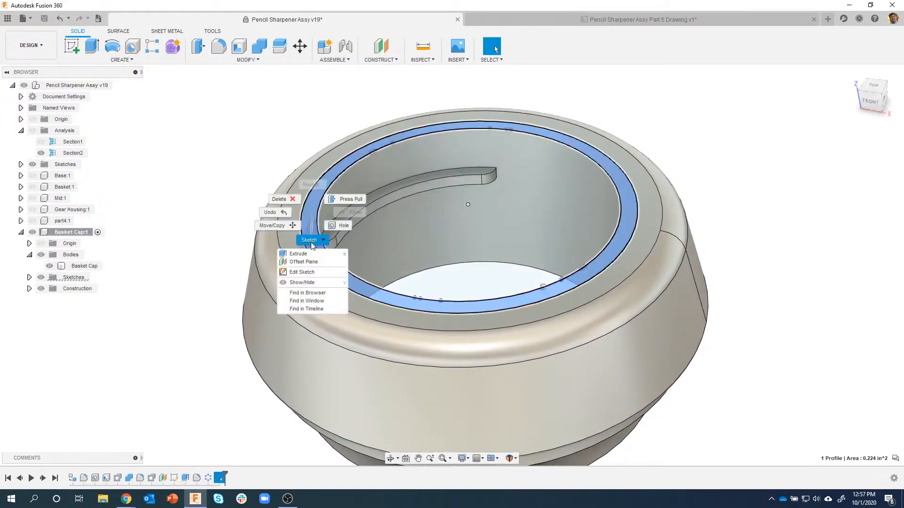
click(301, 254)
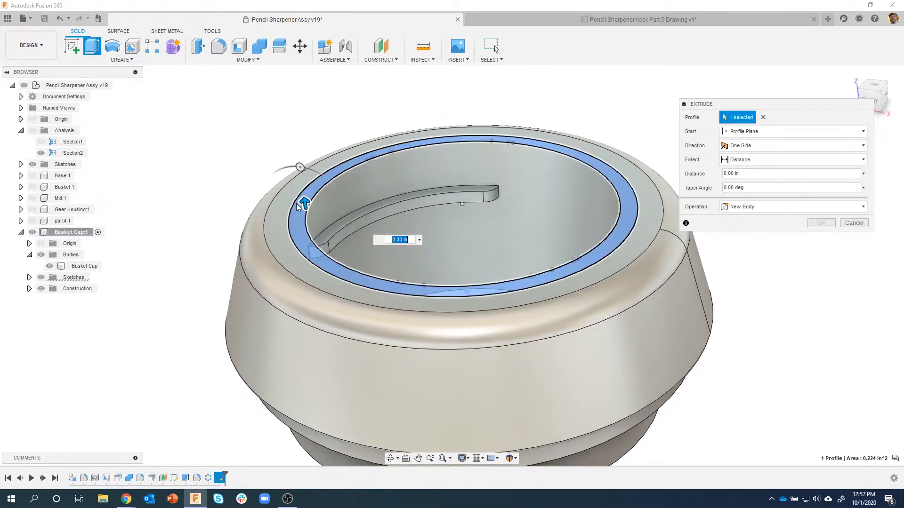
drag(298, 207, 304, 212)
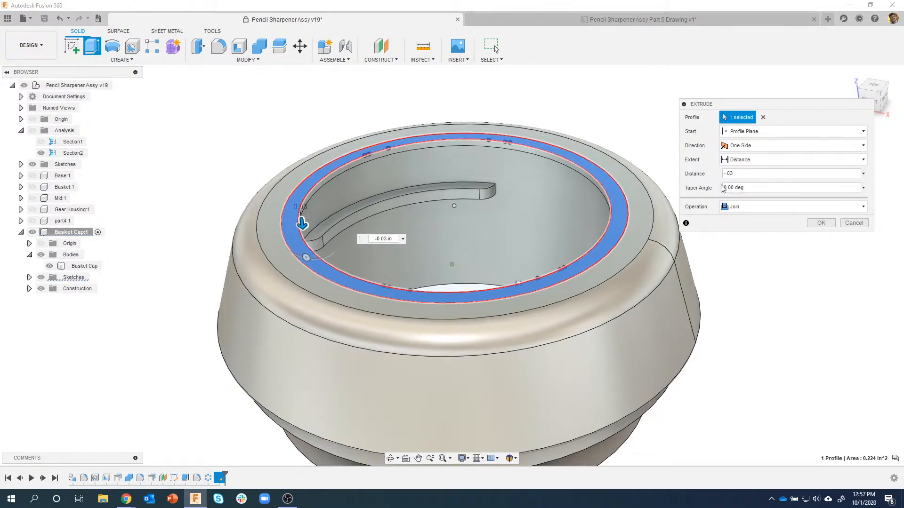
click(818, 224)
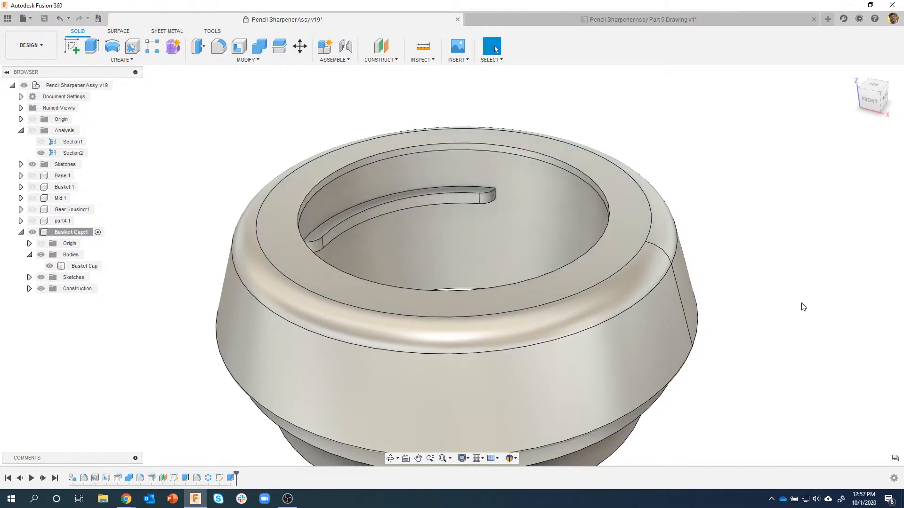
- Examine the new inner lip and locking ribs with the Section2 analysis shown, and hide the analysis again
shift+middle_drag(517, 207, 329, 171)
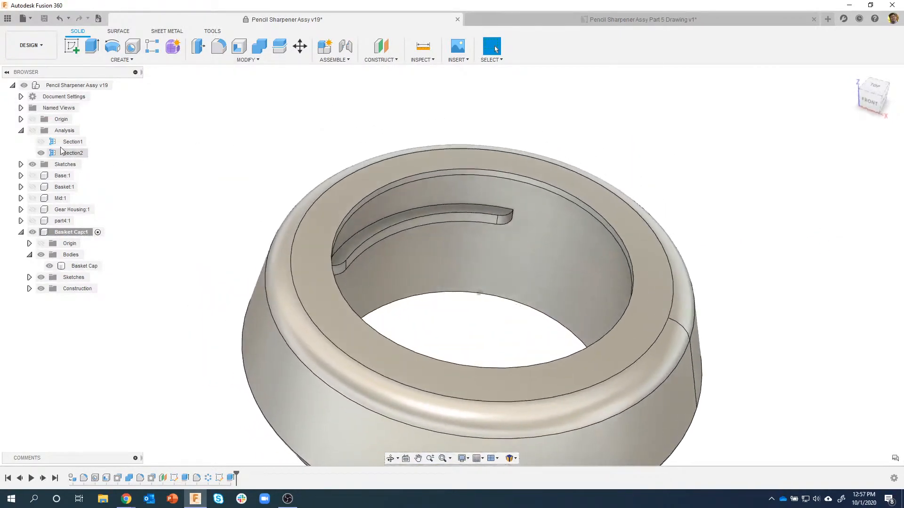
click(33, 132)
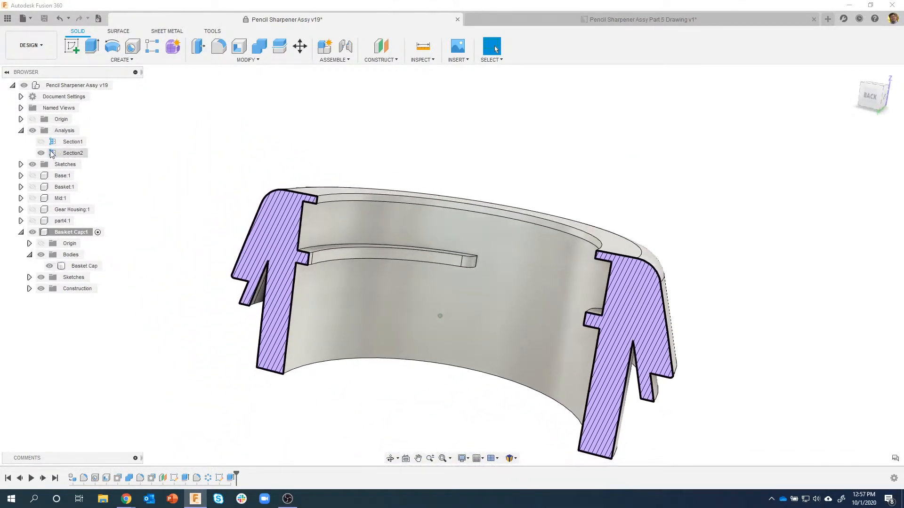
click(33, 131)
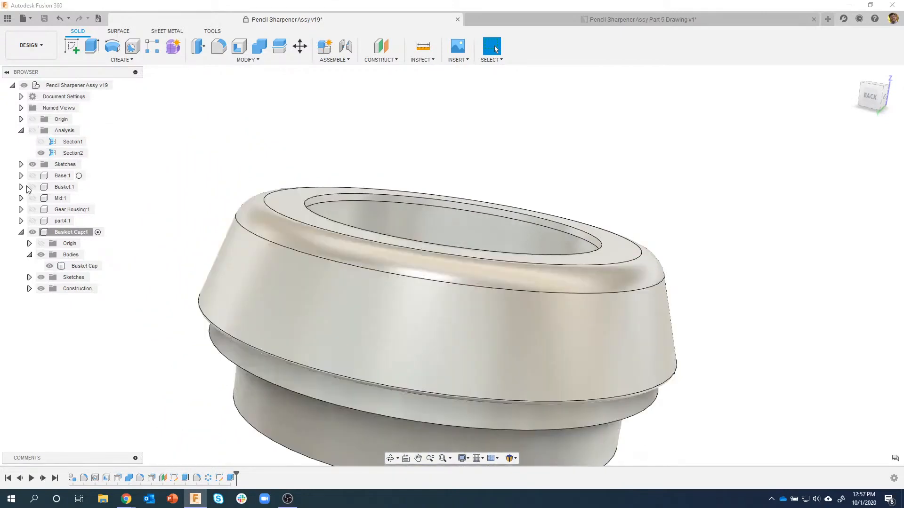
- Show the part4 component and apply the Polycarbonate (Clear) appearance to the Basket Cap body
click(33, 221)
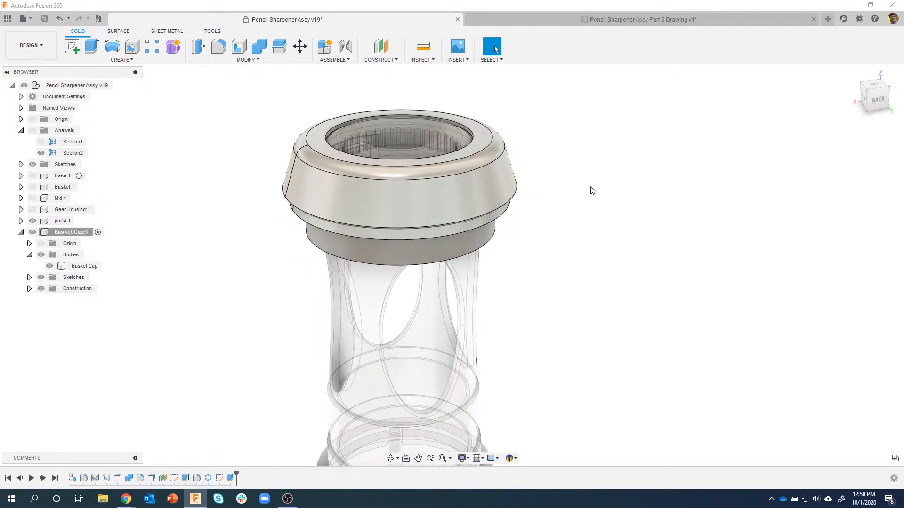
key(a)
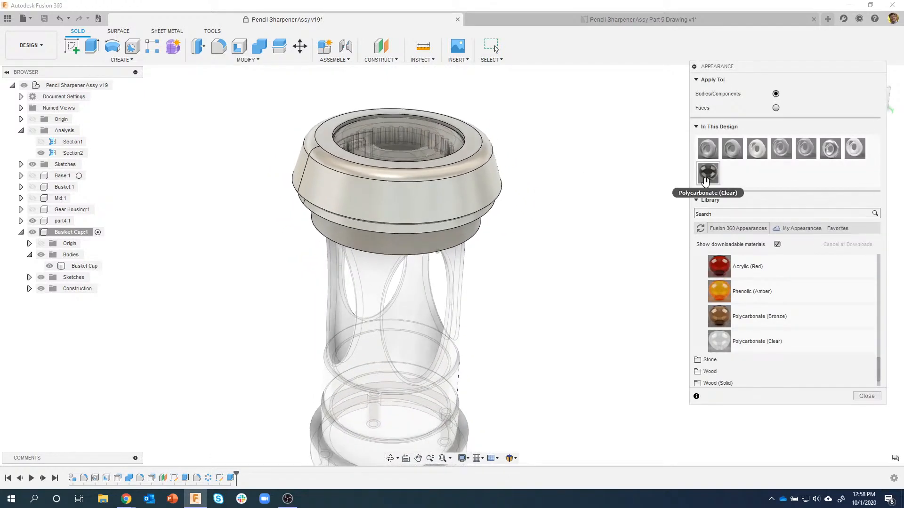
drag(612, 175, 486, 147)
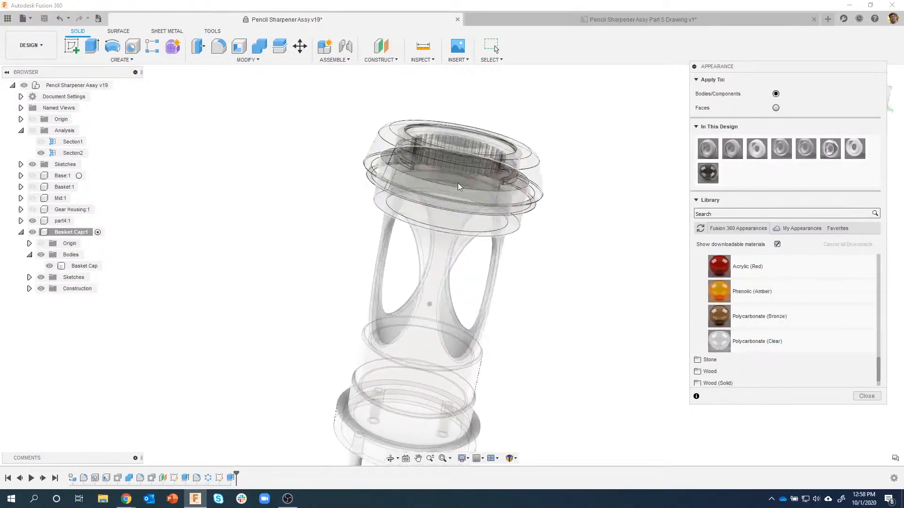
scroll(373, 121, up, 5)
scroll(377, 136, up, 6)
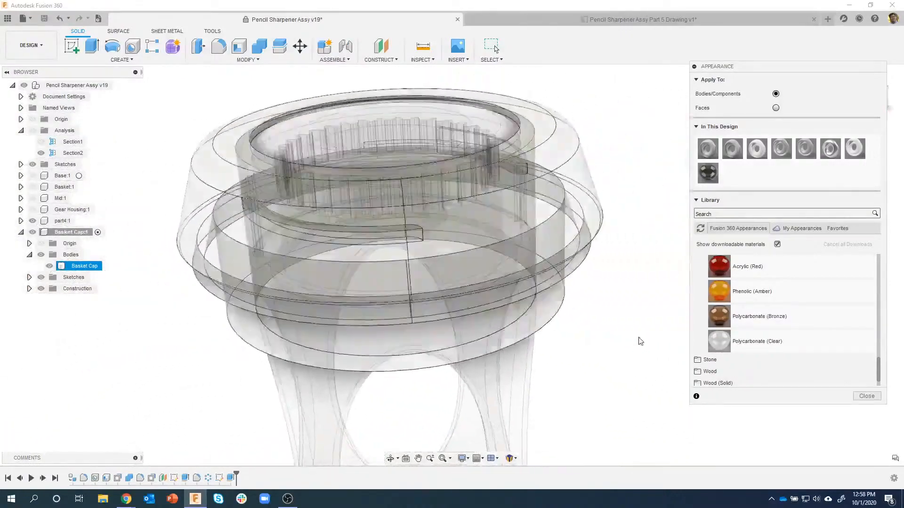
click(640, 340)
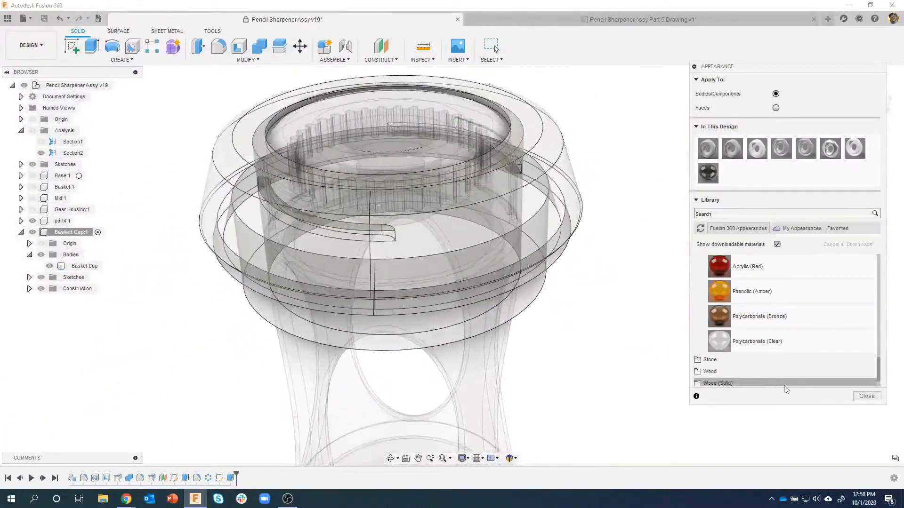
click(866, 396)
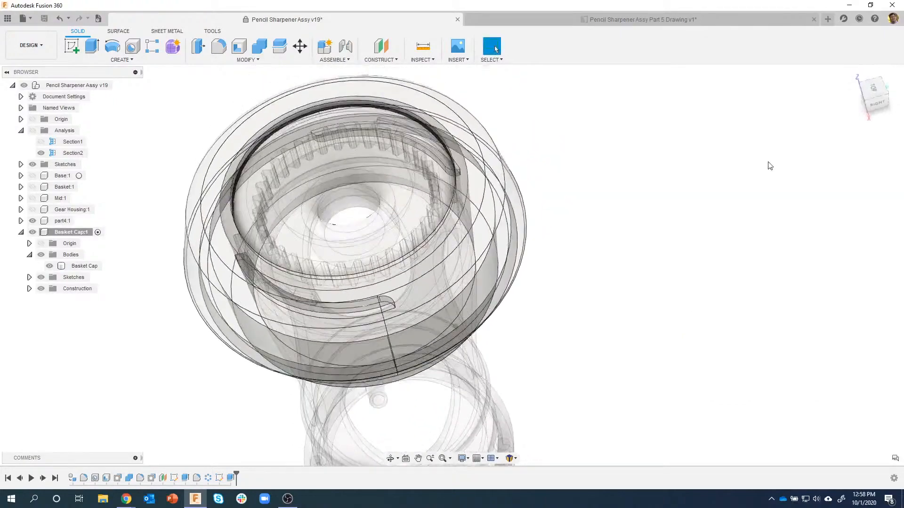
- Try rotating the Basket Cap body about its central axis by about 68.53 degrees, examine the locking ribs, and cancel the move
click(871, 96)
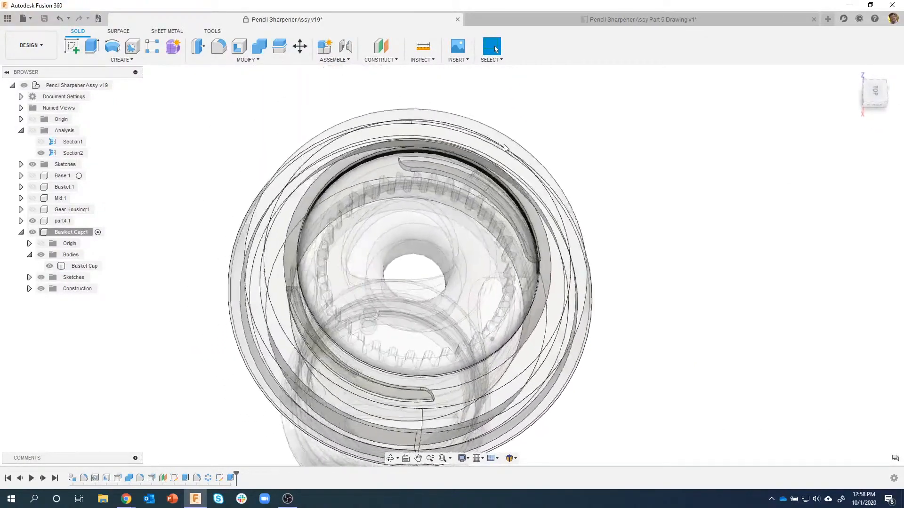
click(301, 48)
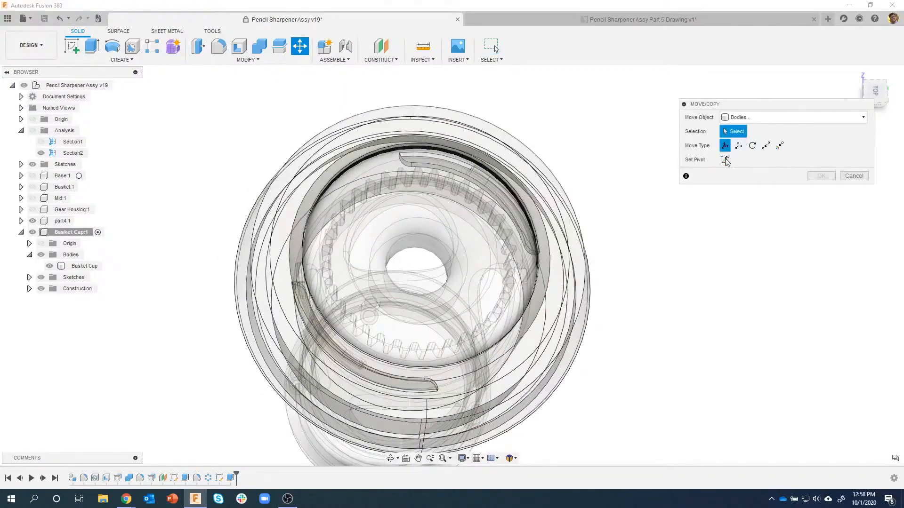
click(504, 147)
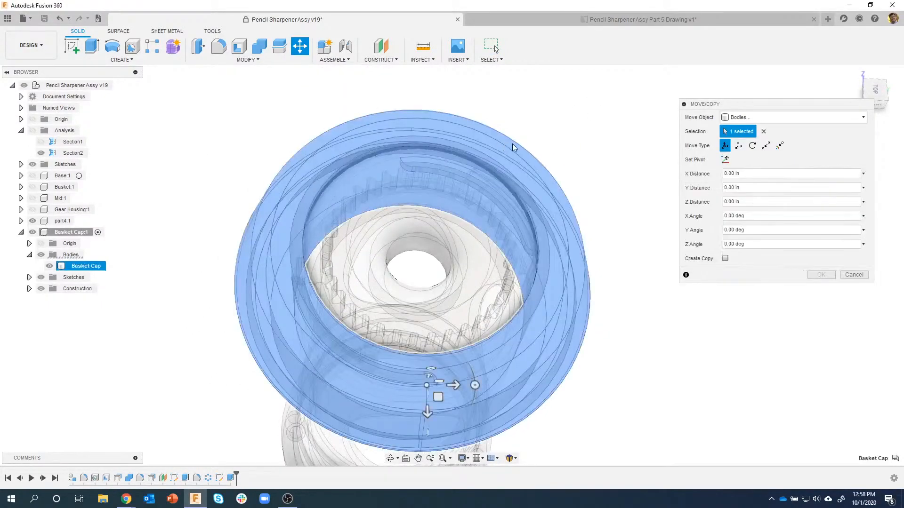
click(753, 146)
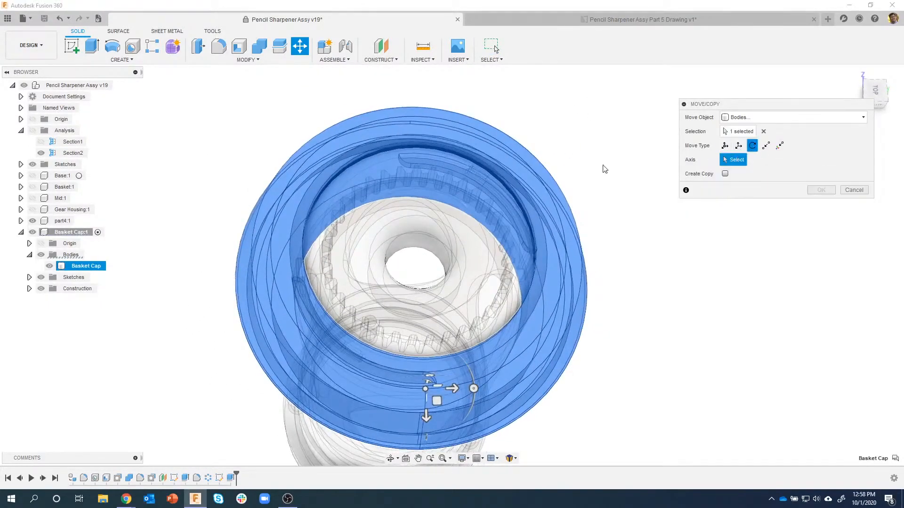
click(500, 164)
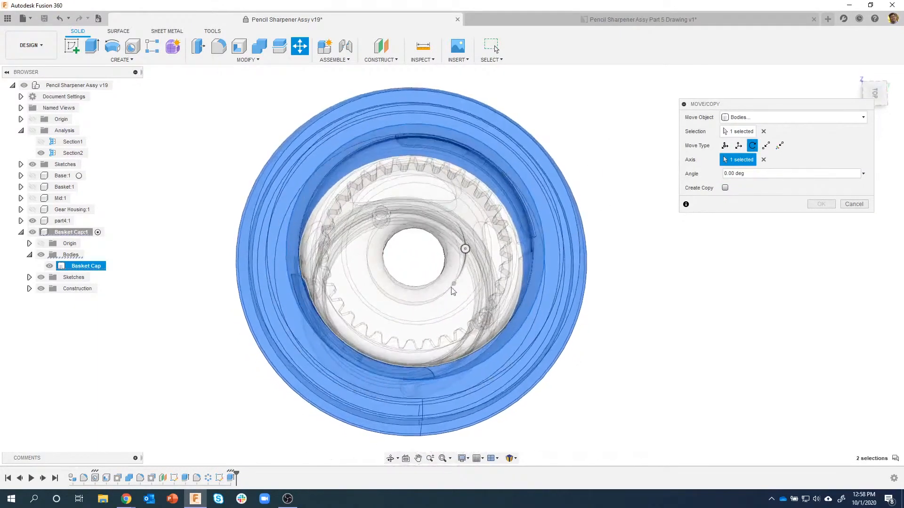
drag(465, 250, 460, 201)
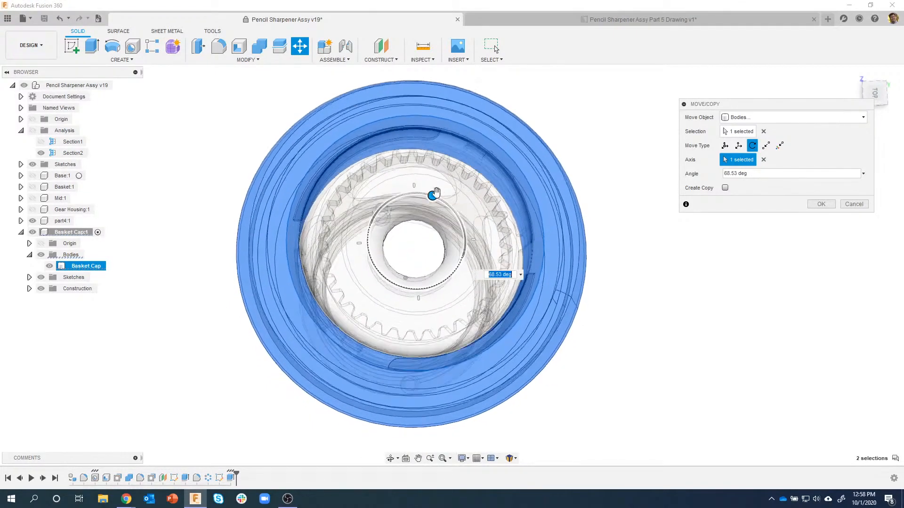
shift+middle_drag(445, 181, 354, 320)
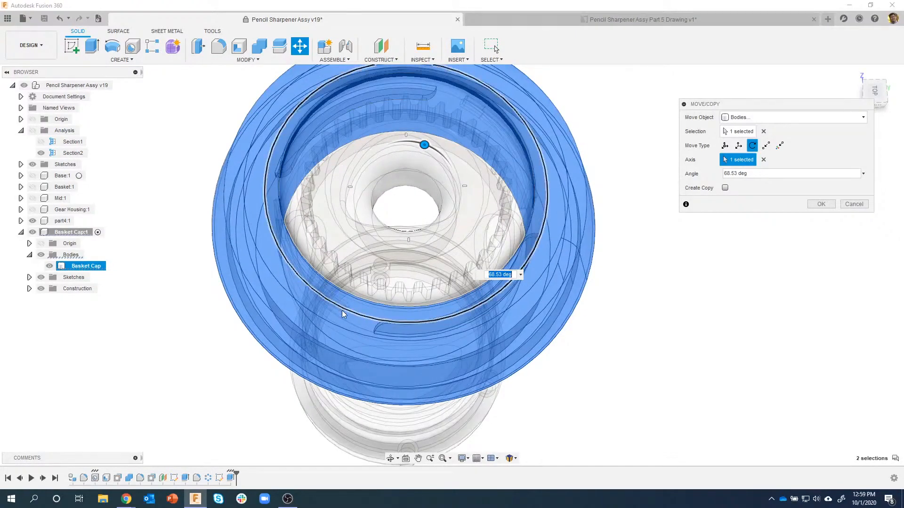
shift+middle_drag(343, 315, 374, 59)
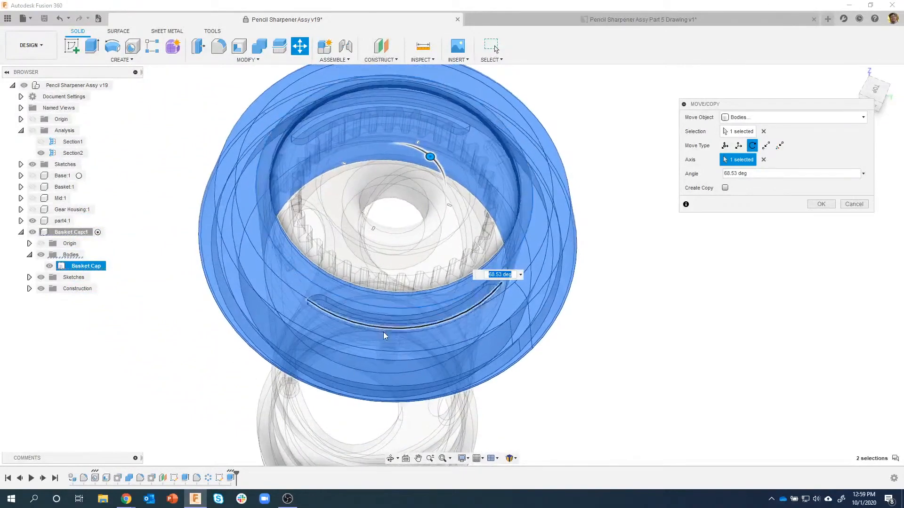
shift+middle_drag(385, 335, 421, 174)
drag(402, 163, 429, 207)
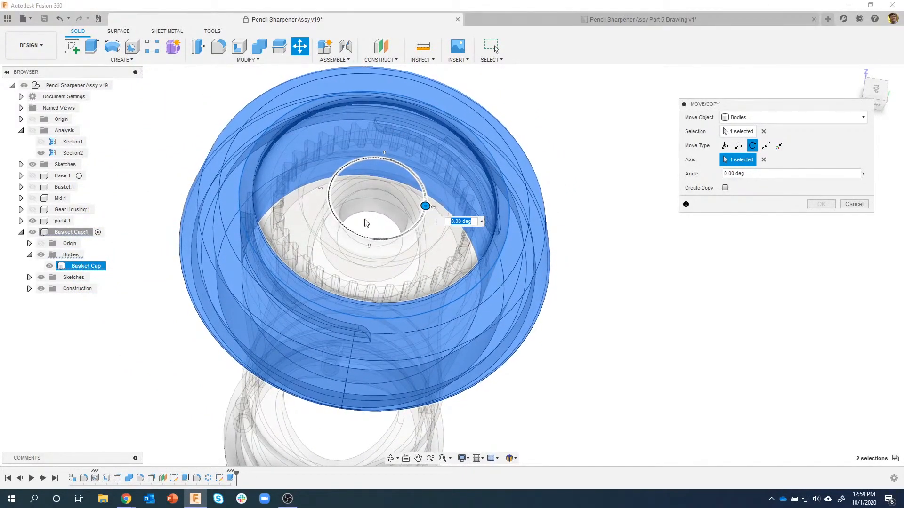
shift+middle_drag(365, 222, 866, 214)
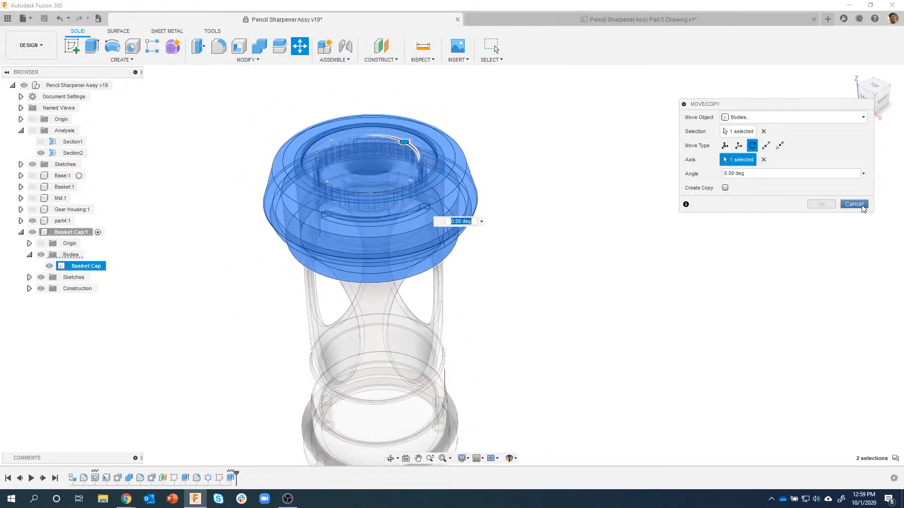
click(854, 204)
- Show the Basket component together with the cap and part4
shift+middle_drag(623, 300, 348, 269)
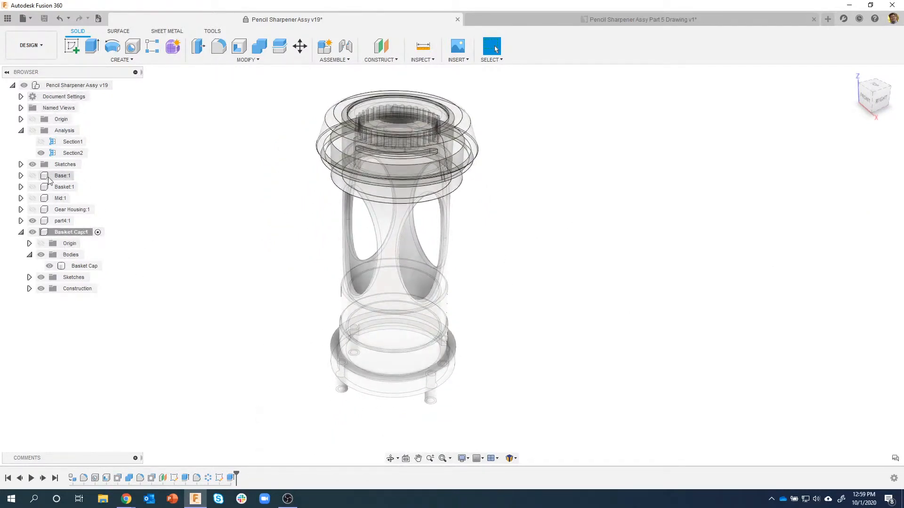
click(31, 189)
shift+middle_drag(489, 197, 545, 180)
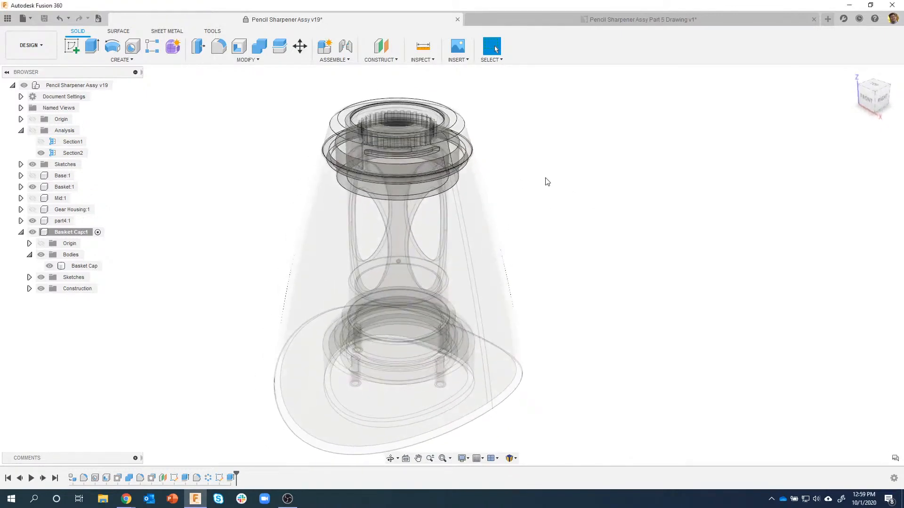
- Switch to the Render workspace and start an in-canvas render of the visible assembly
click(31, 45)
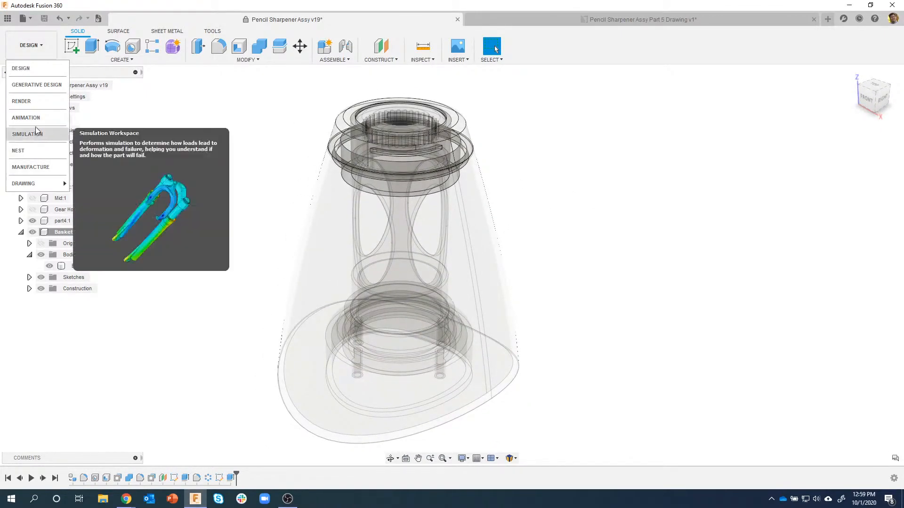
click(33, 102)
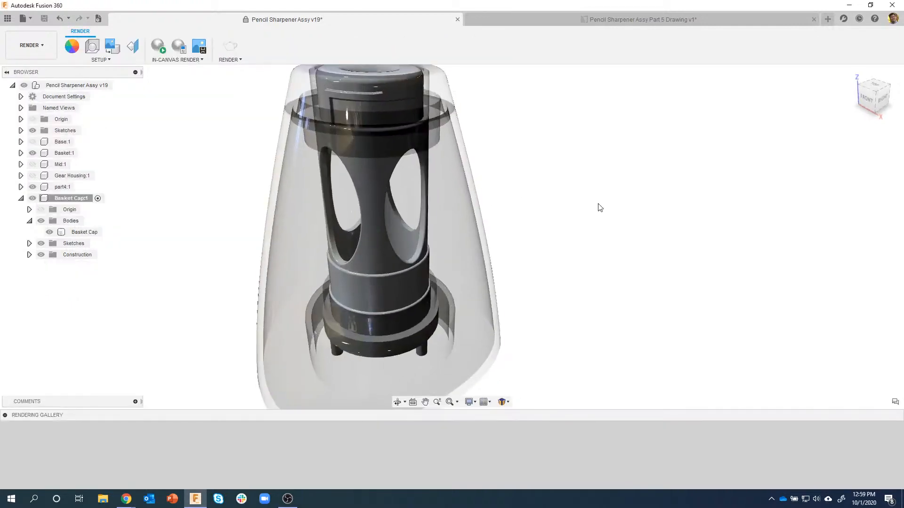
shift+middle_drag(598, 203, 272, 123)
click(158, 45)
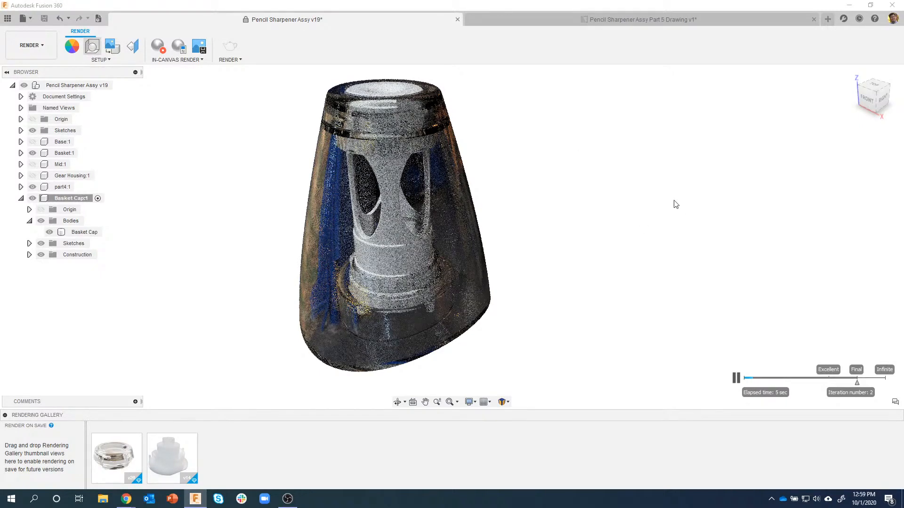
- Replace the scene's custom environment with the canada_montreal_nad_cafeteria_bright.exr file from Downloads
click(746, 89)
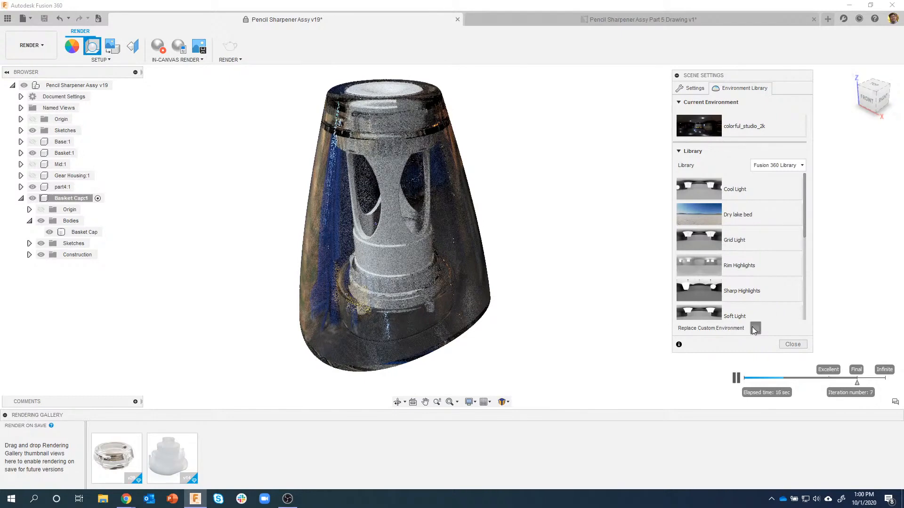
click(757, 328)
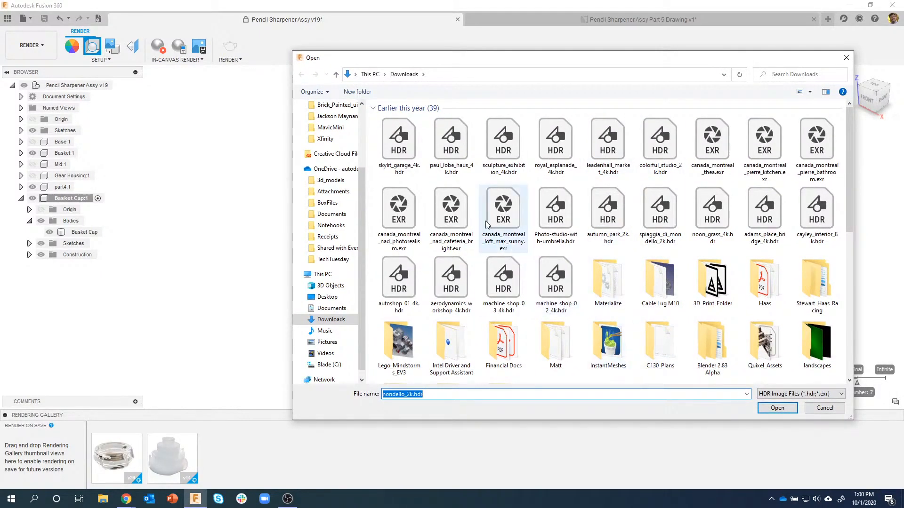
click(451, 212)
click(783, 411)
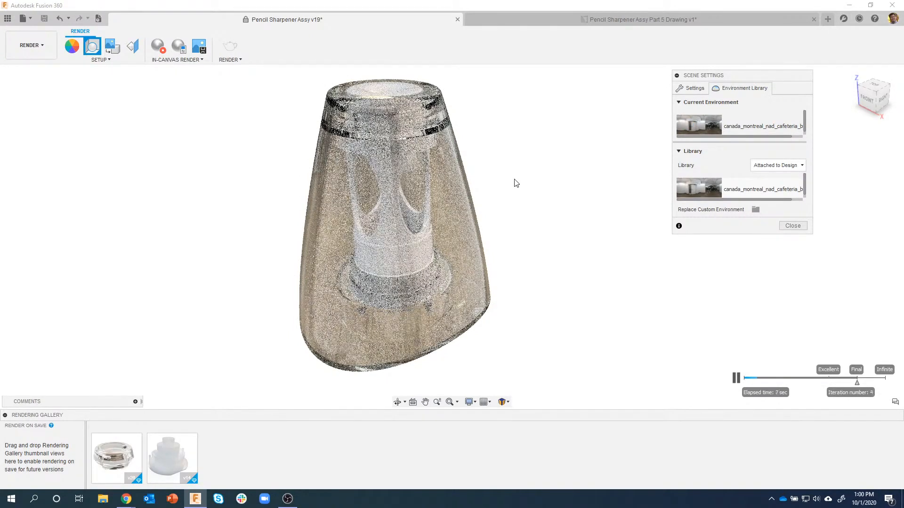
- View the saved basket cap rendering enlarged in the rendering gallery, close it, and pause the in-canvas render
click(115, 458)
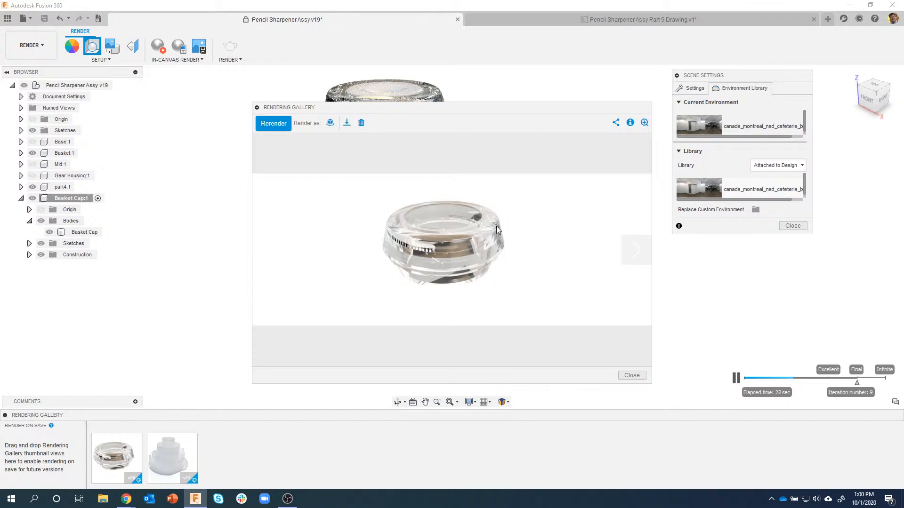
click(643, 123)
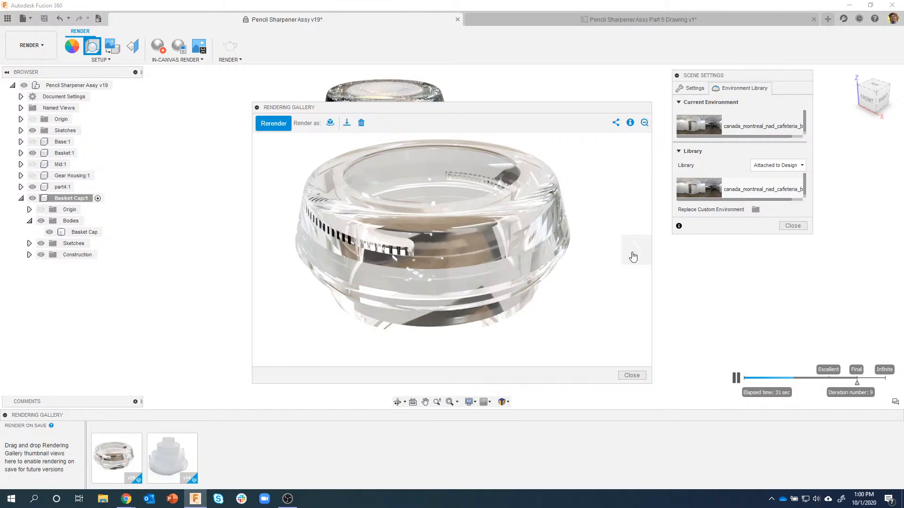
click(632, 375)
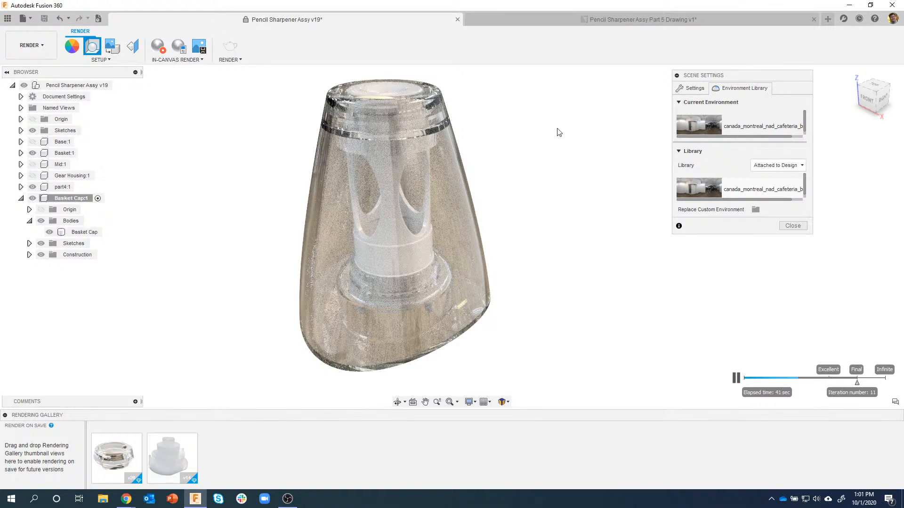
click(736, 378)
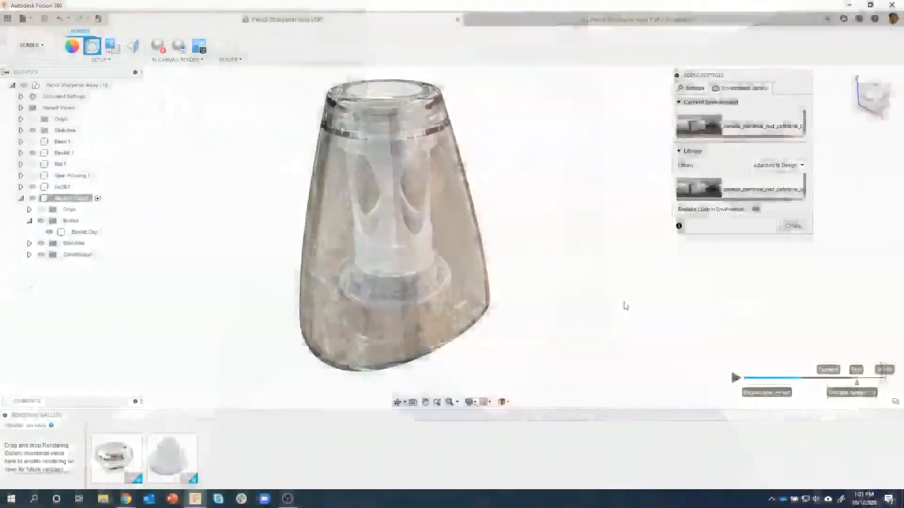